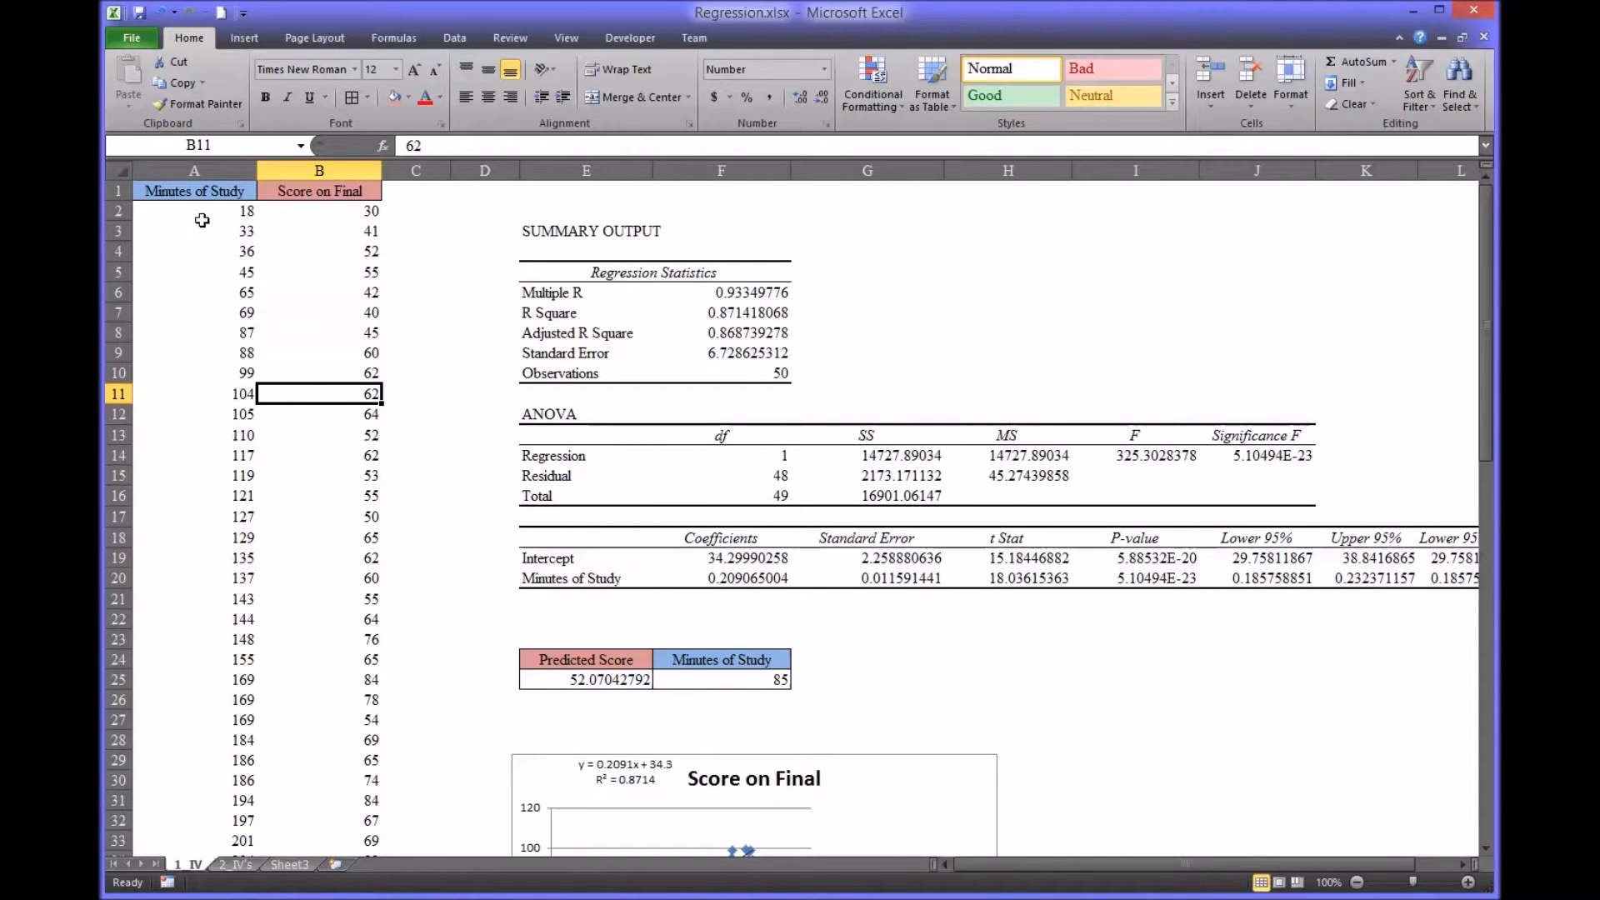
# - Examine the Minutes of Study and Score on Final data columns alongside the regression summary output
pyautogui.moveTo(583, 231); pyautogui.dragTo(750, 578)
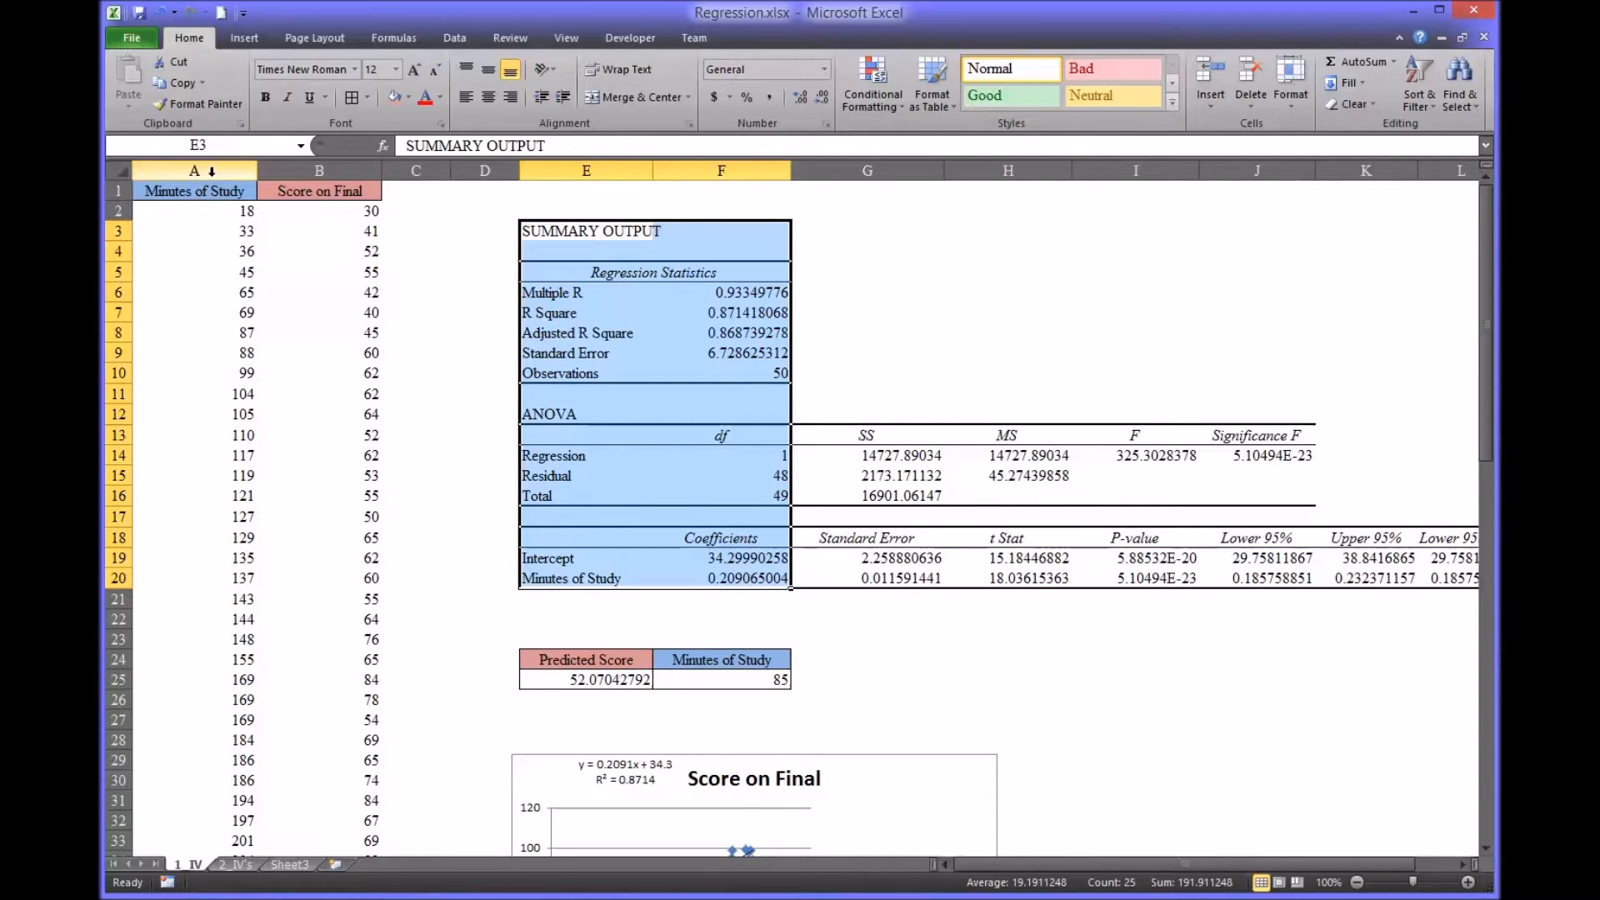
pyautogui.click(207, 183)
pyautogui.hotkey('ctrl', 'shift', 'Down')
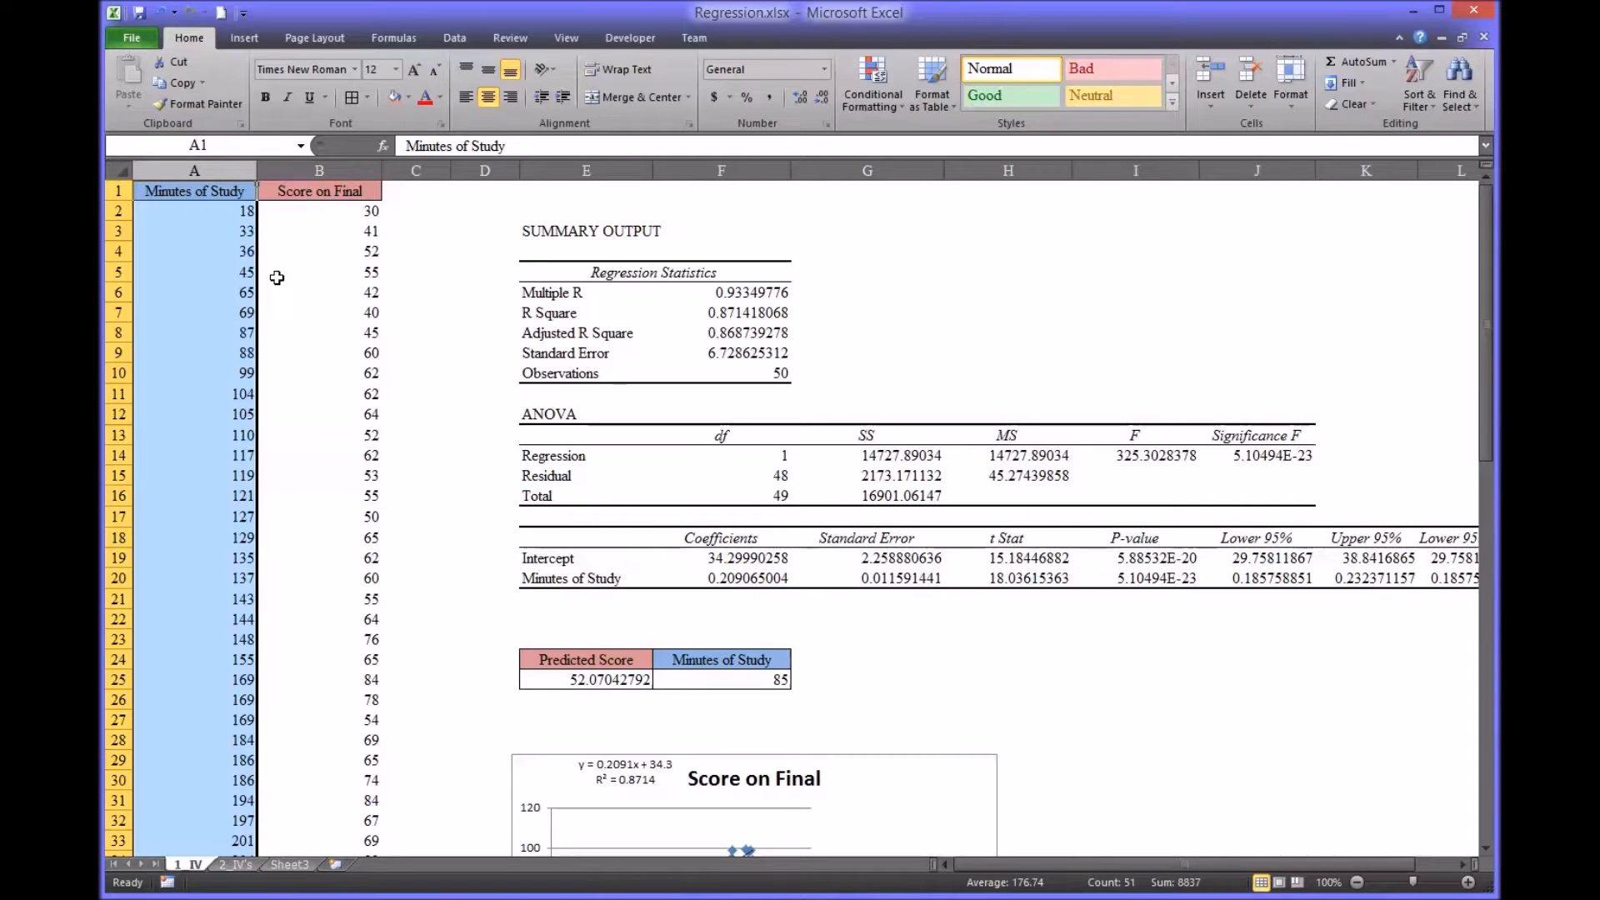
pyautogui.click(211, 214)
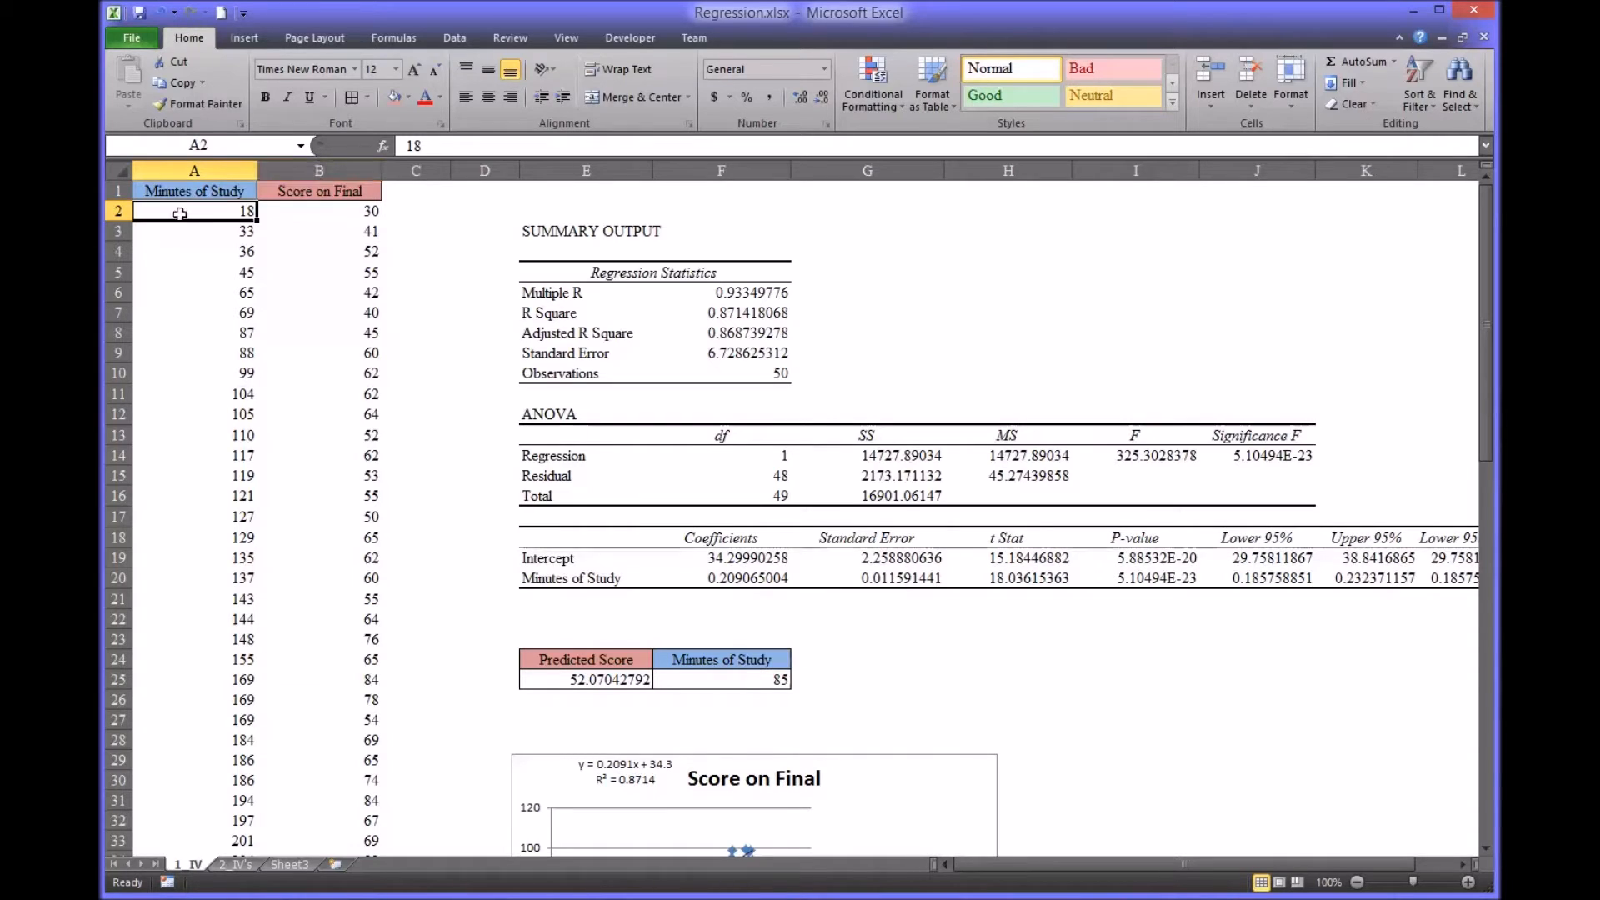
pyautogui.click(194, 171)
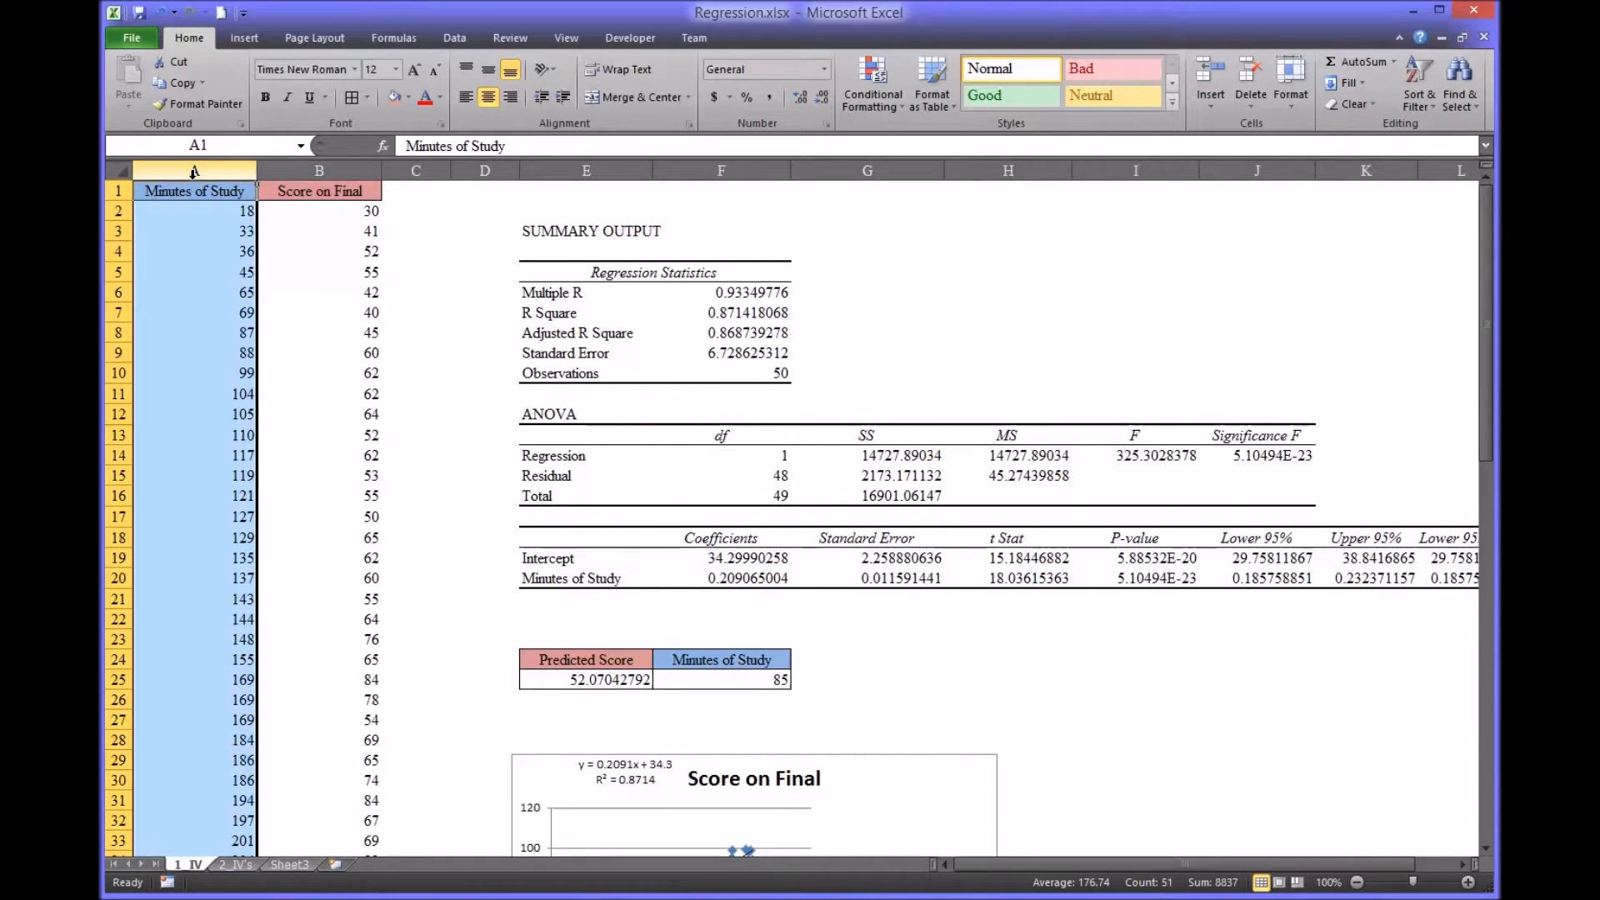
pyautogui.click(310, 172)
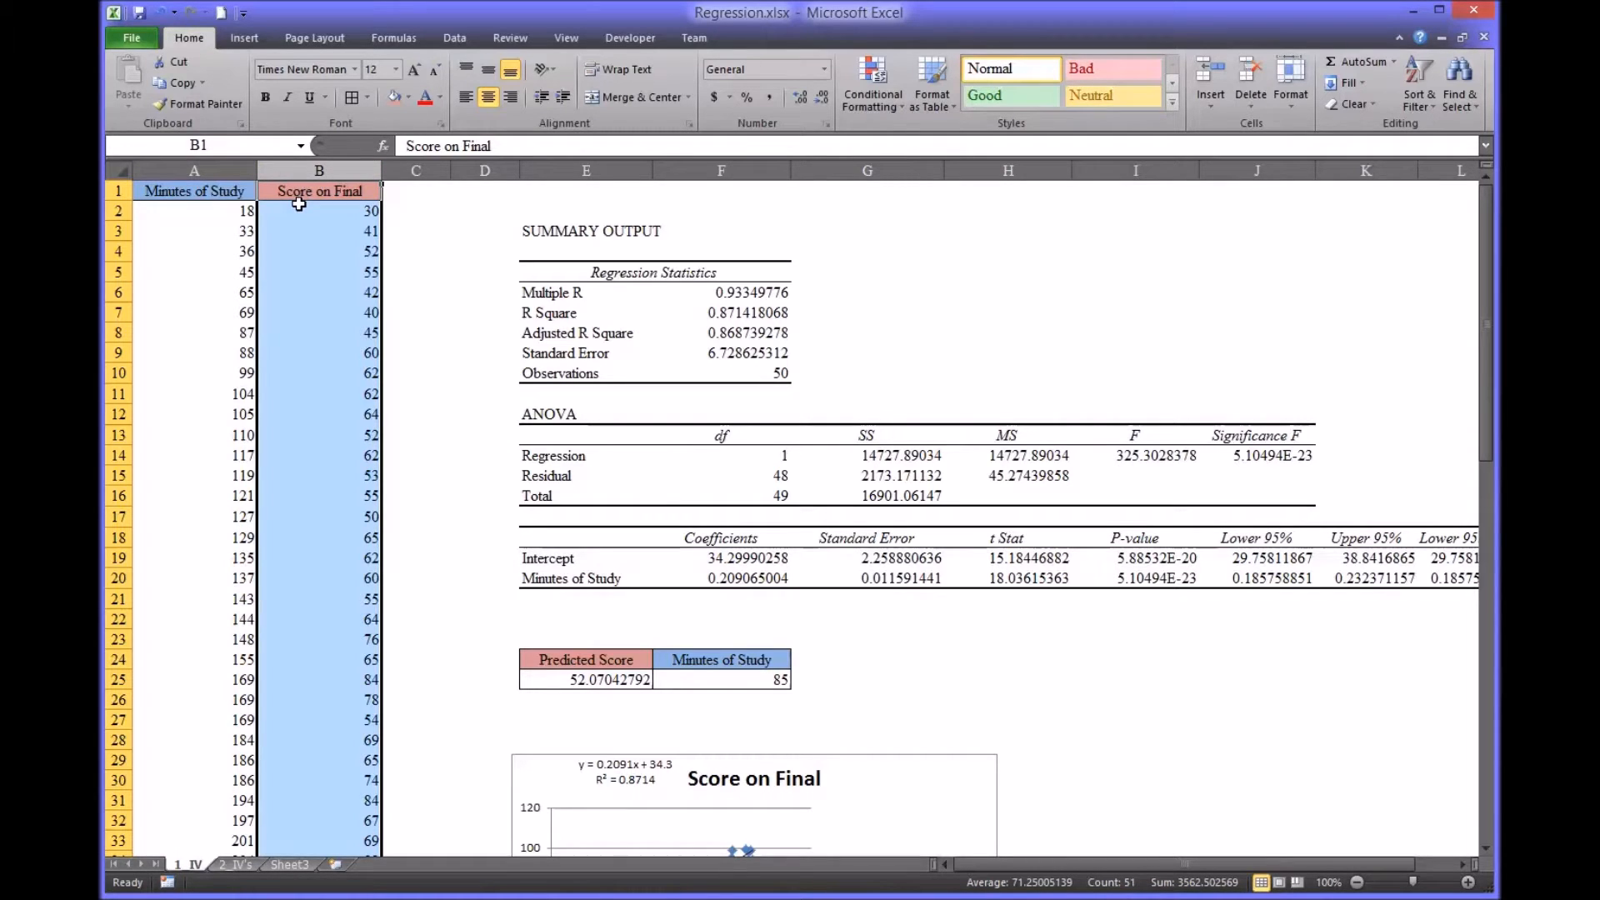
pyautogui.moveTo(208, 194); pyautogui.dragTo(321, 817)
pyautogui.moveTo(1486, 602); pyautogui.dragTo(1479, 352)
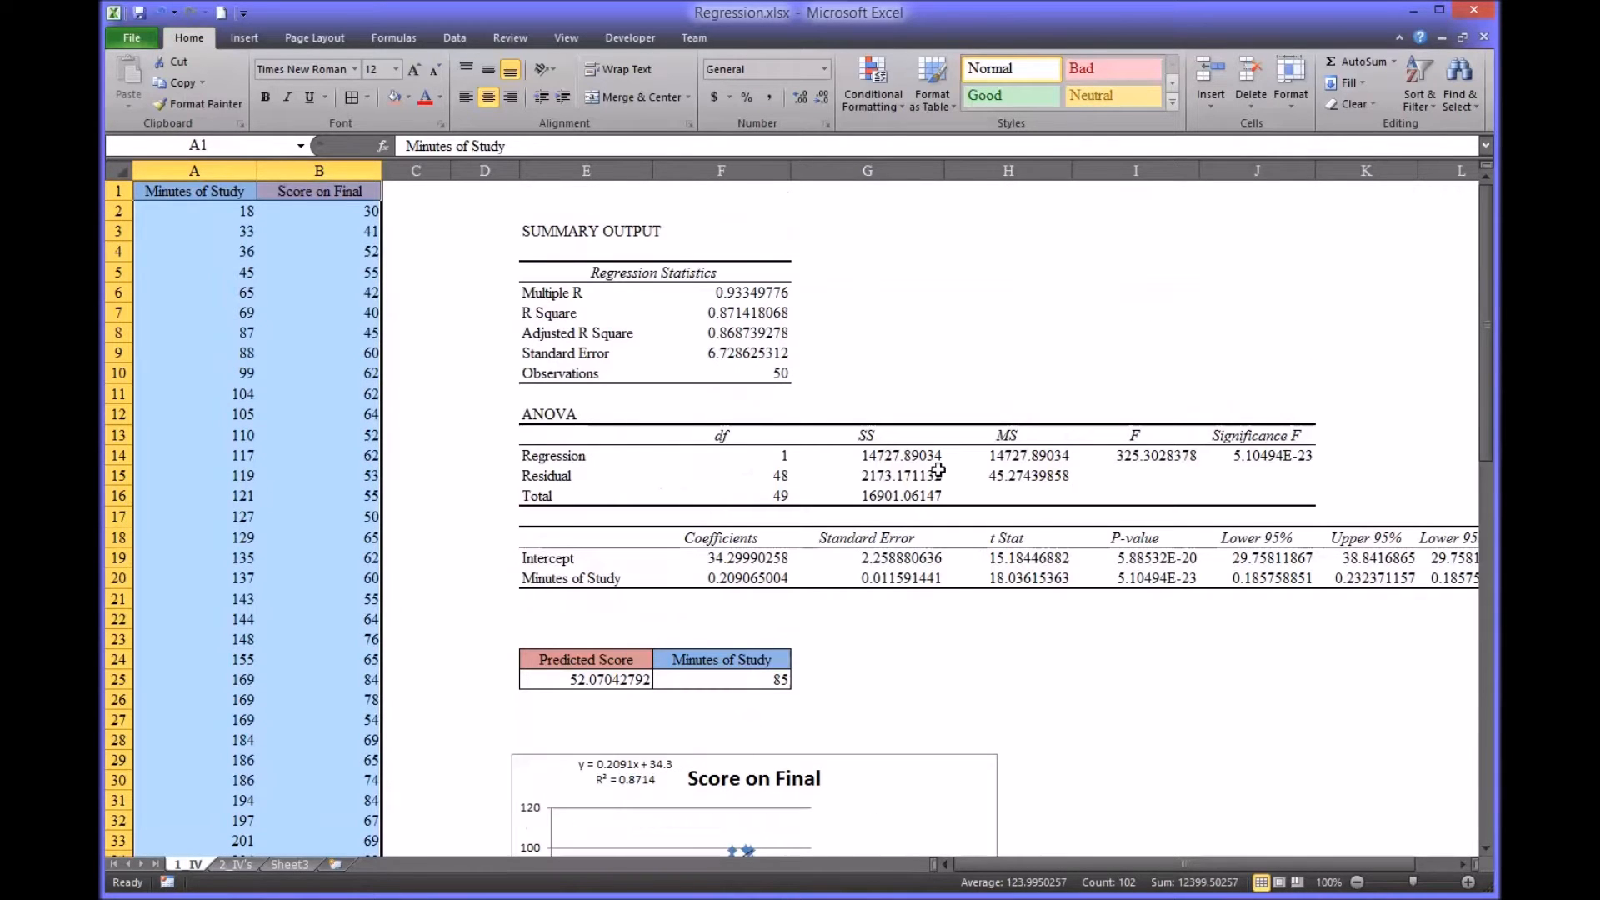
pyautogui.click(226, 198)
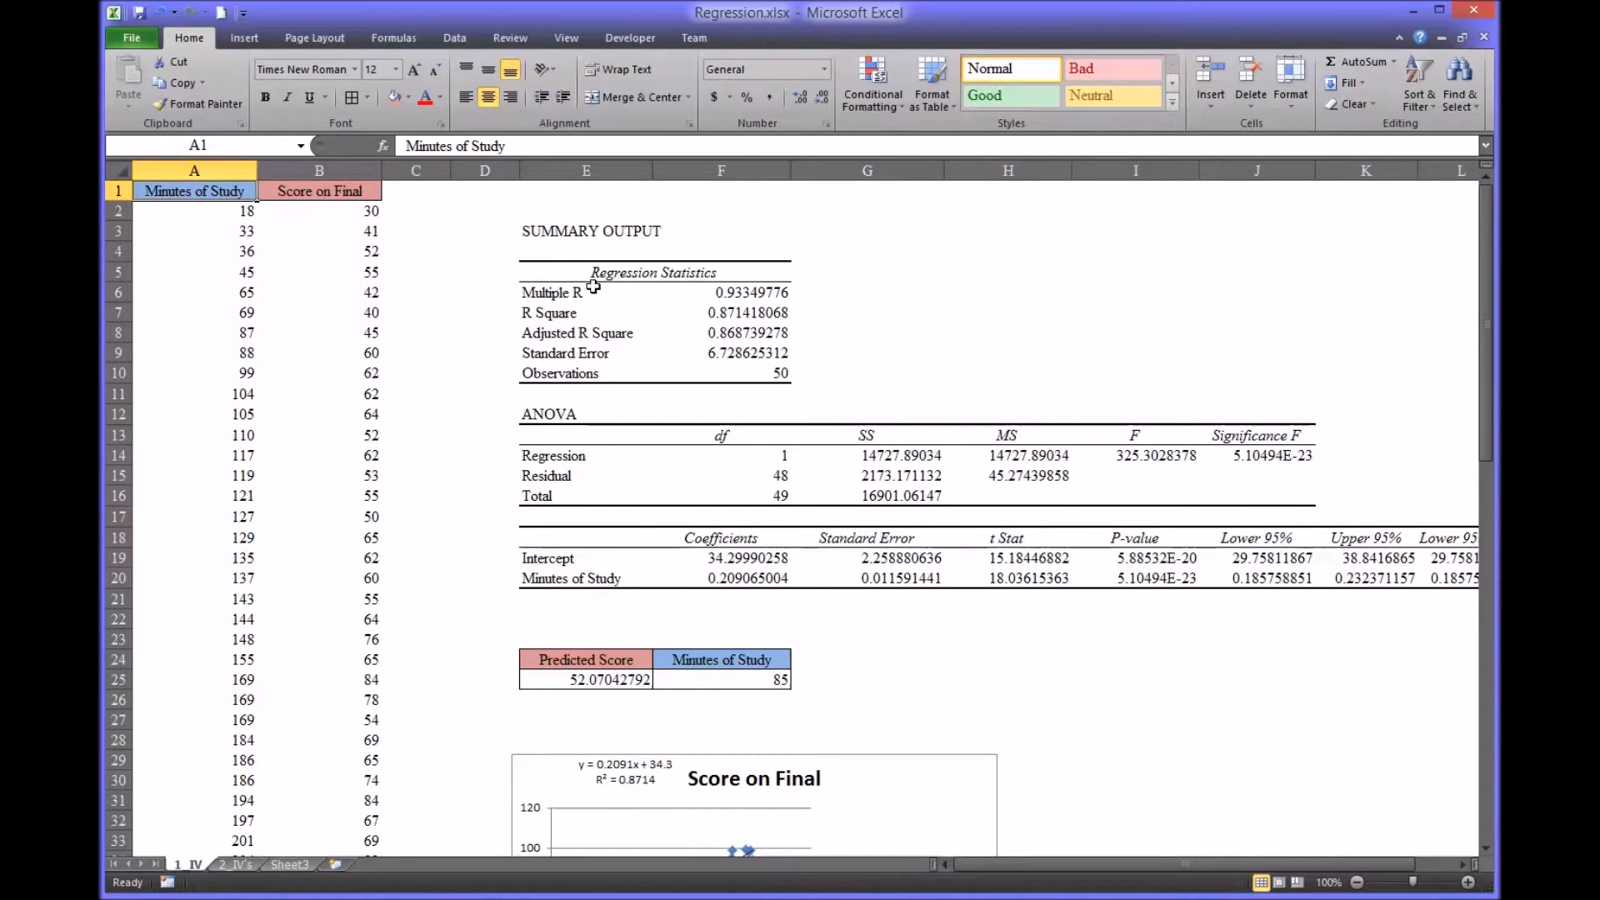
# - Examine the full regression summary output, the Predicted Score table and the two data column headers
pyautogui.click(579, 232)
pyautogui.moveTo(579, 232); pyautogui.dragTo(836, 594)
pyautogui.moveTo(590, 660); pyautogui.dragTo(702, 679)
pyautogui.click(607, 618)
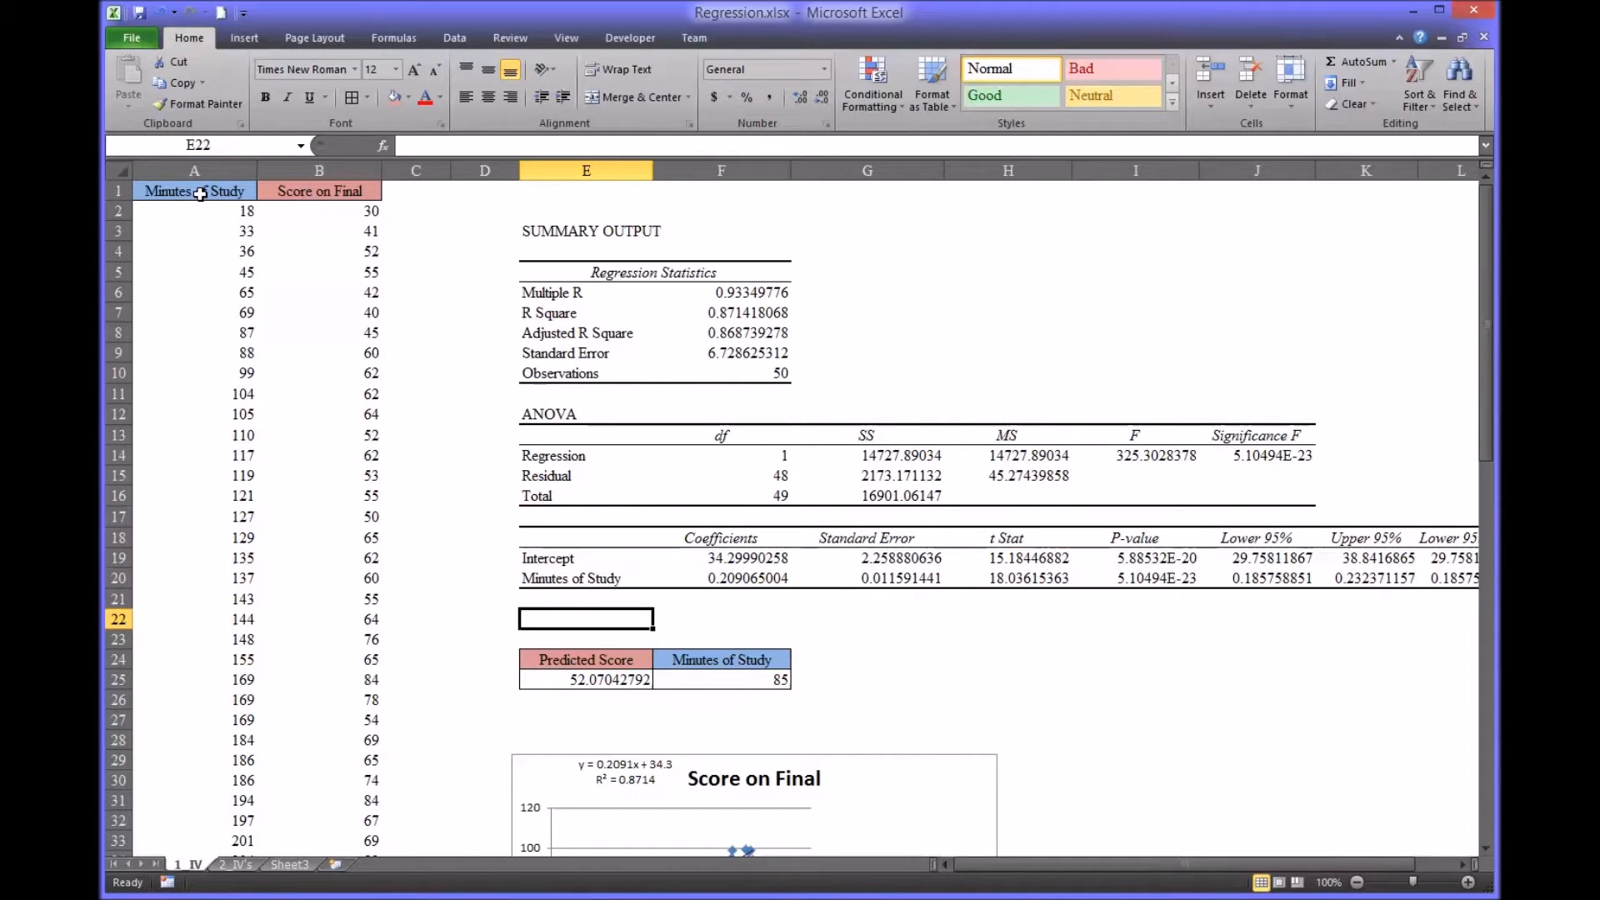
pyautogui.moveTo(199, 197); pyautogui.dragTo(330, 190)
pyautogui.click(415, 196)
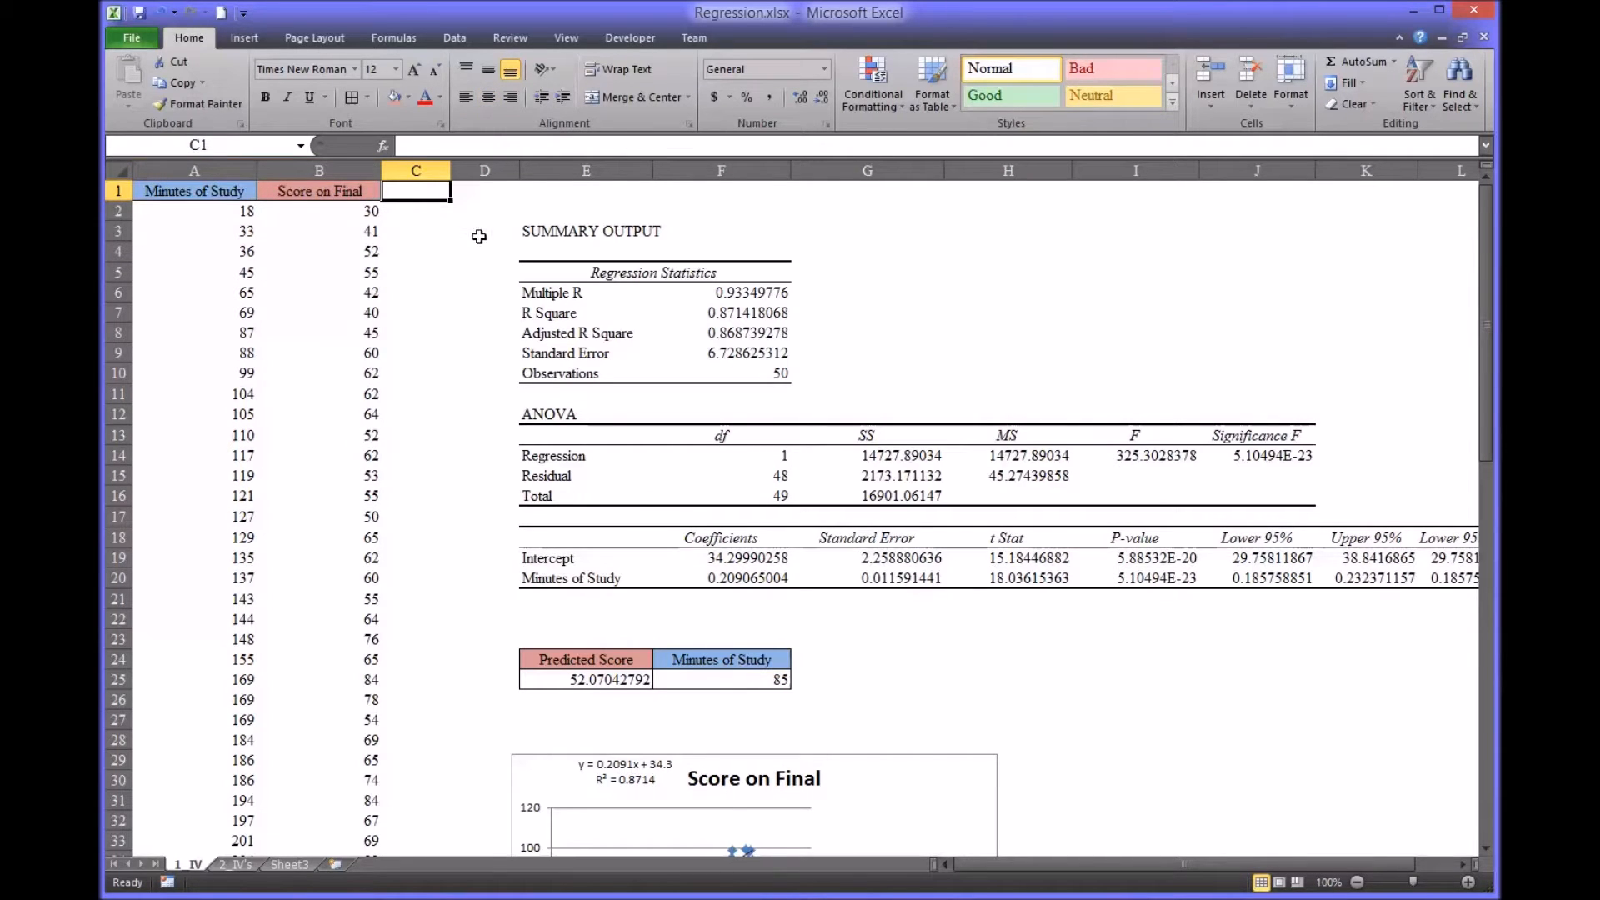
pyautogui.moveTo(556, 233); pyautogui.dragTo(1276, 581)
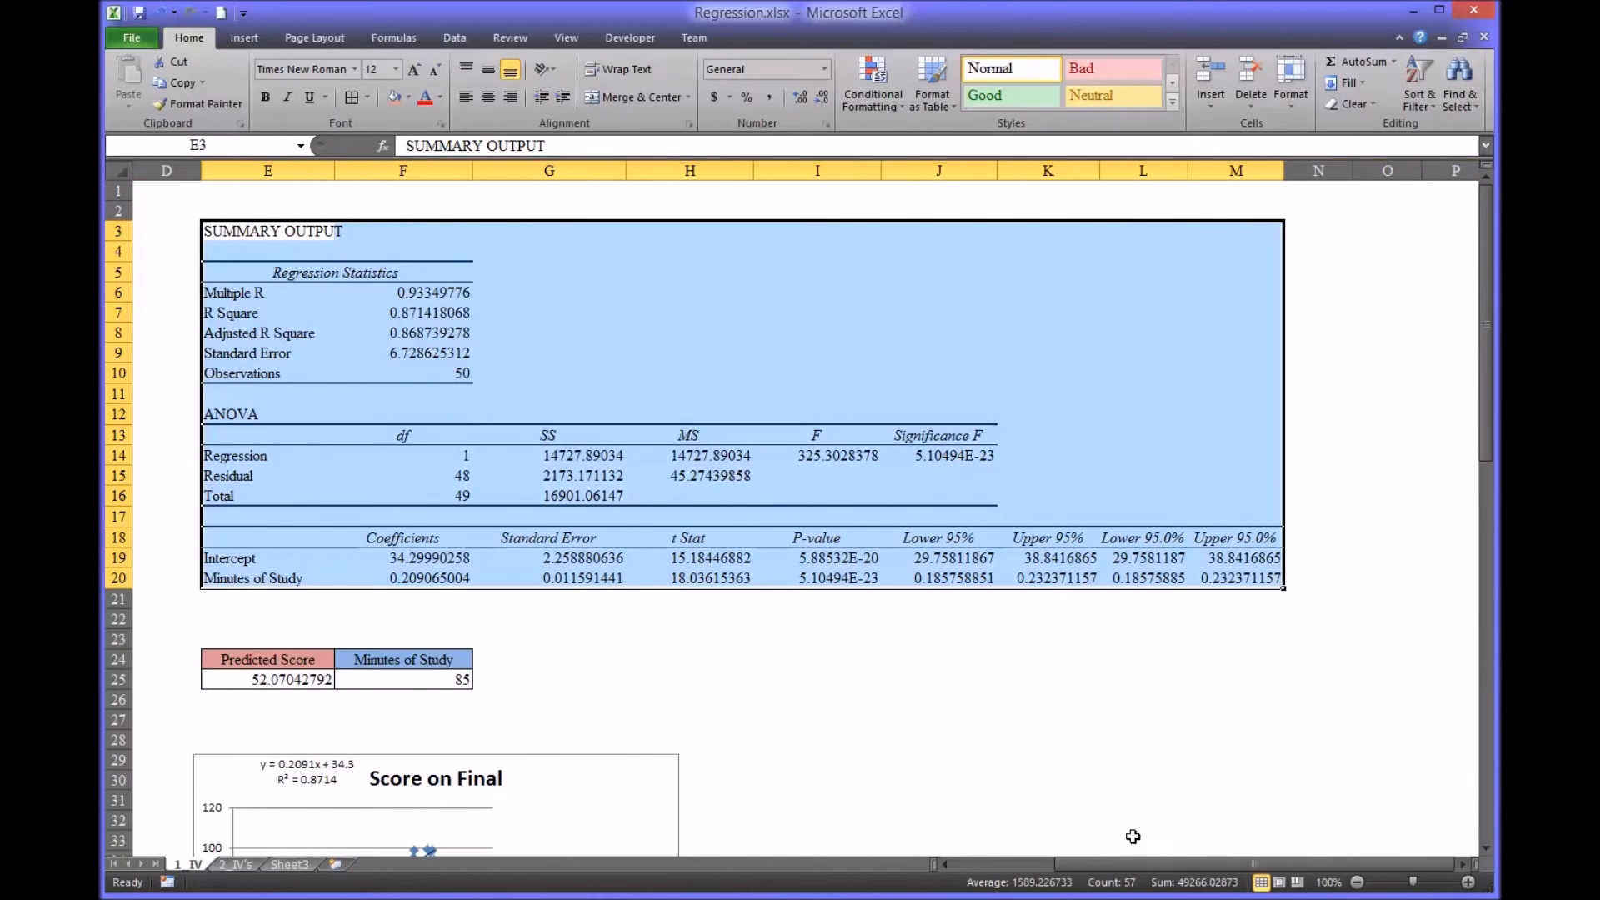
pyautogui.moveTo(1129, 864); pyautogui.dragTo(1008, 866)
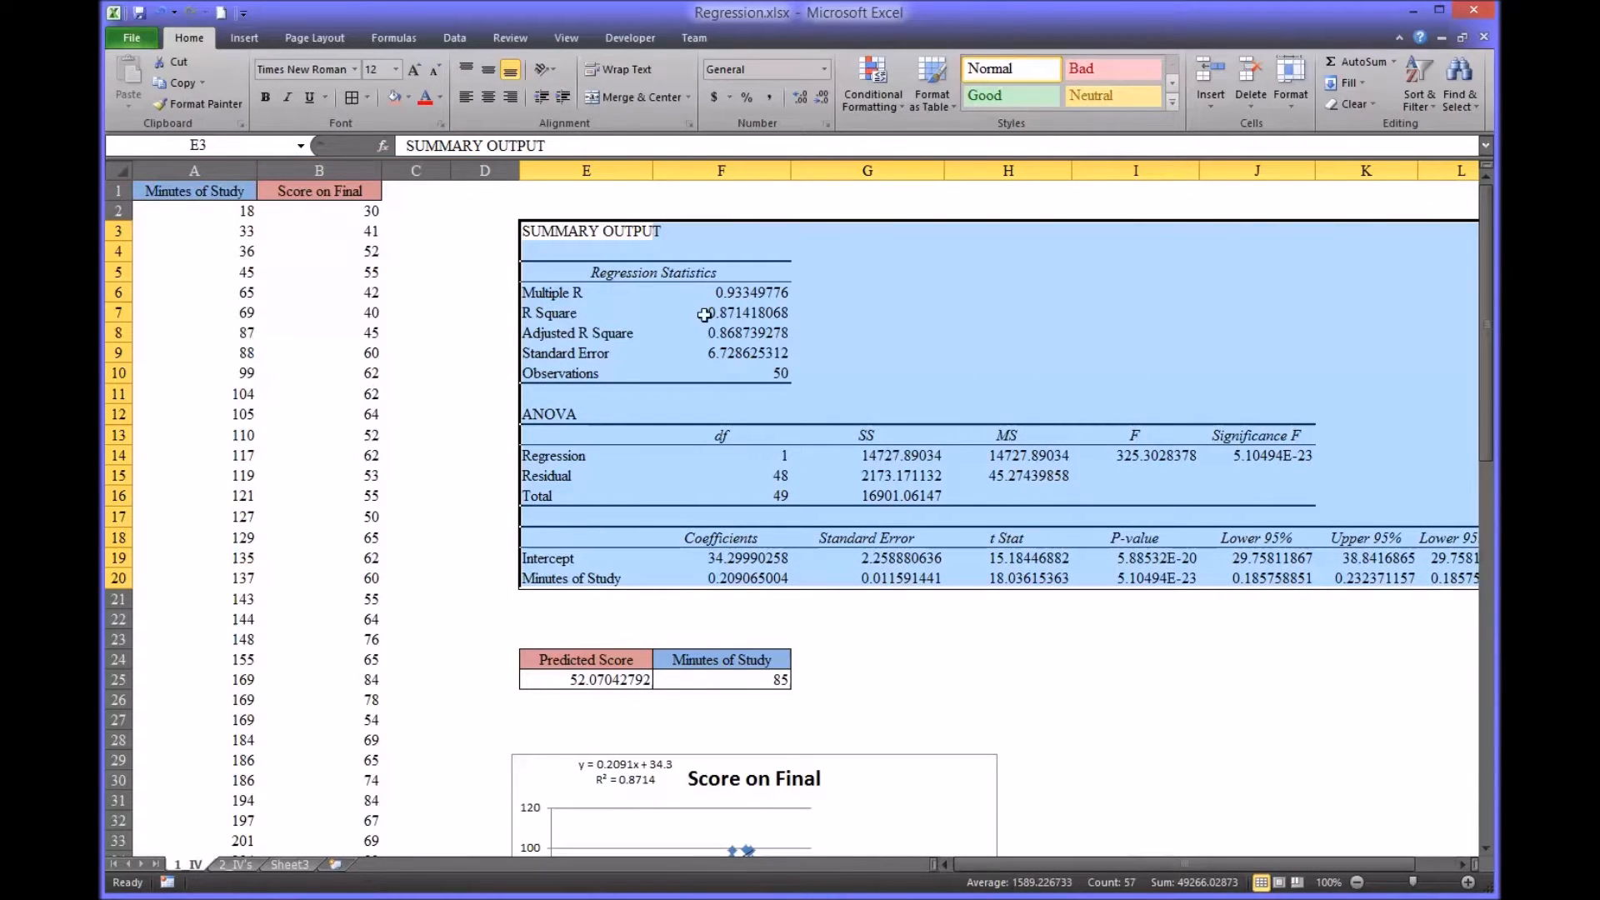
# - Look through the available Data Analysis tools for Regression and close the list without running anything
pyautogui.click(455, 40)
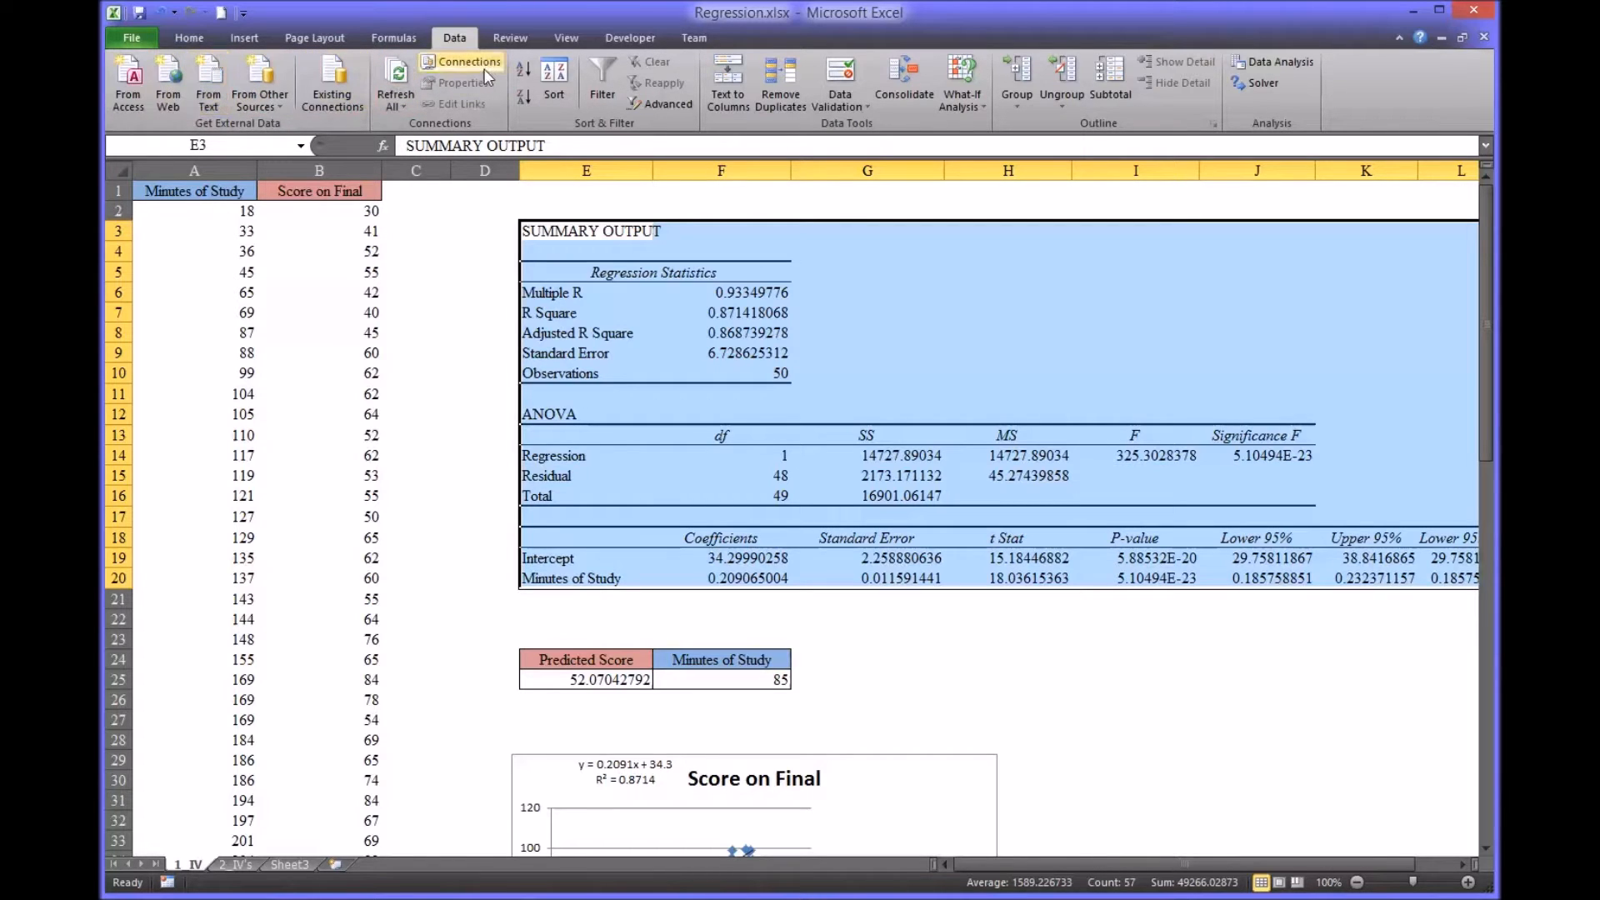
pyautogui.click(1260, 62)
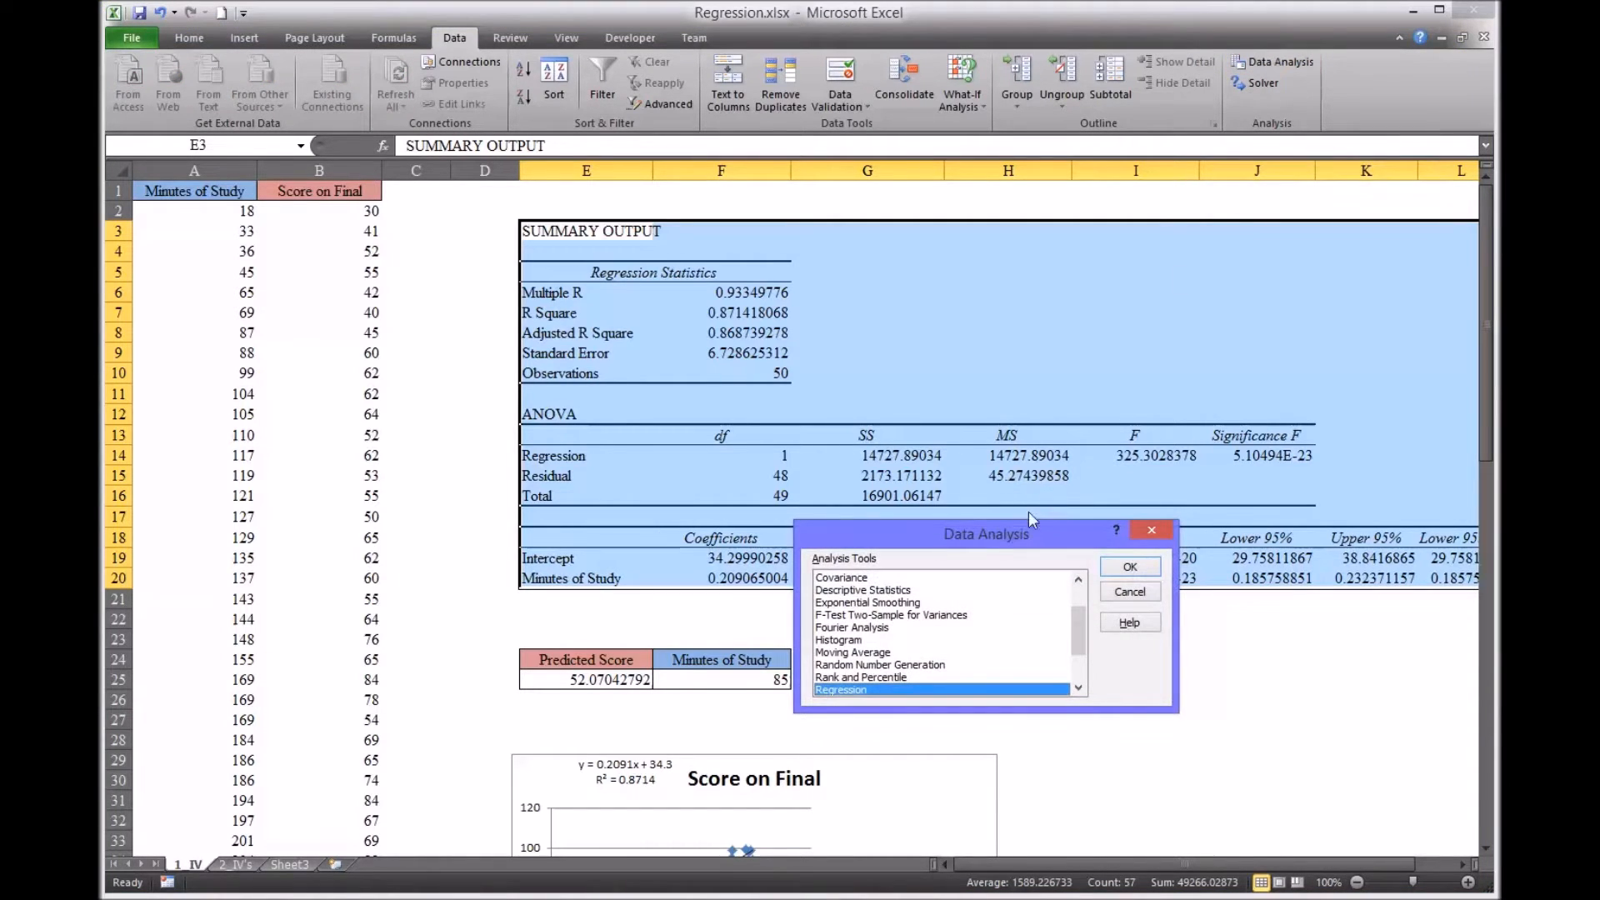
pyautogui.moveTo(1011, 539); pyautogui.dragTo(919, 439)
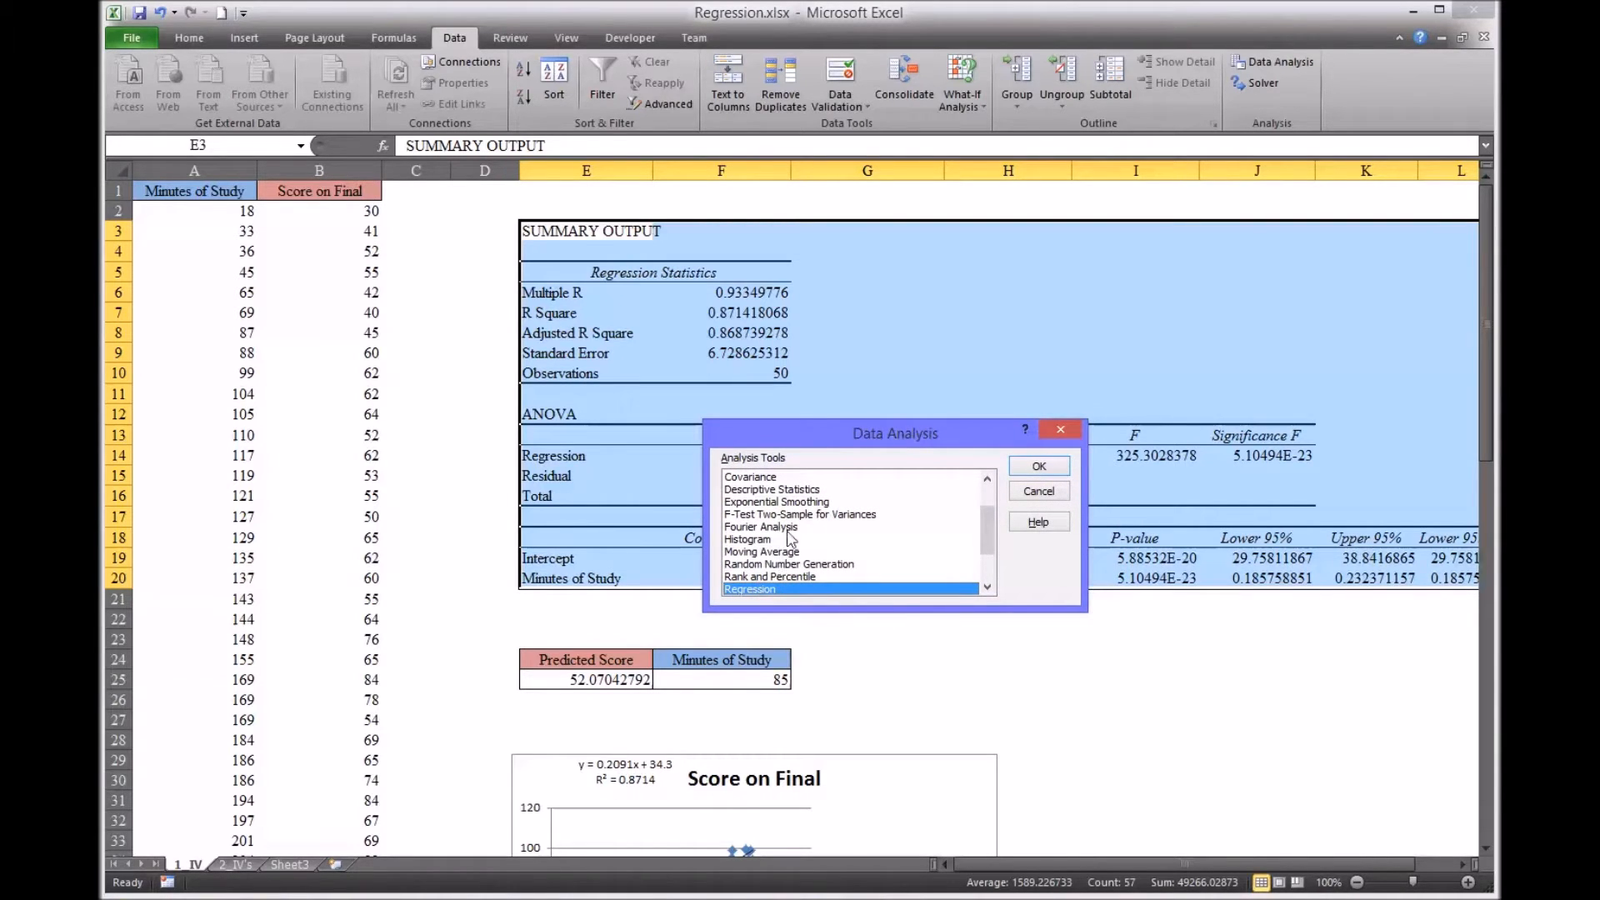
pyautogui.click(1061, 433)
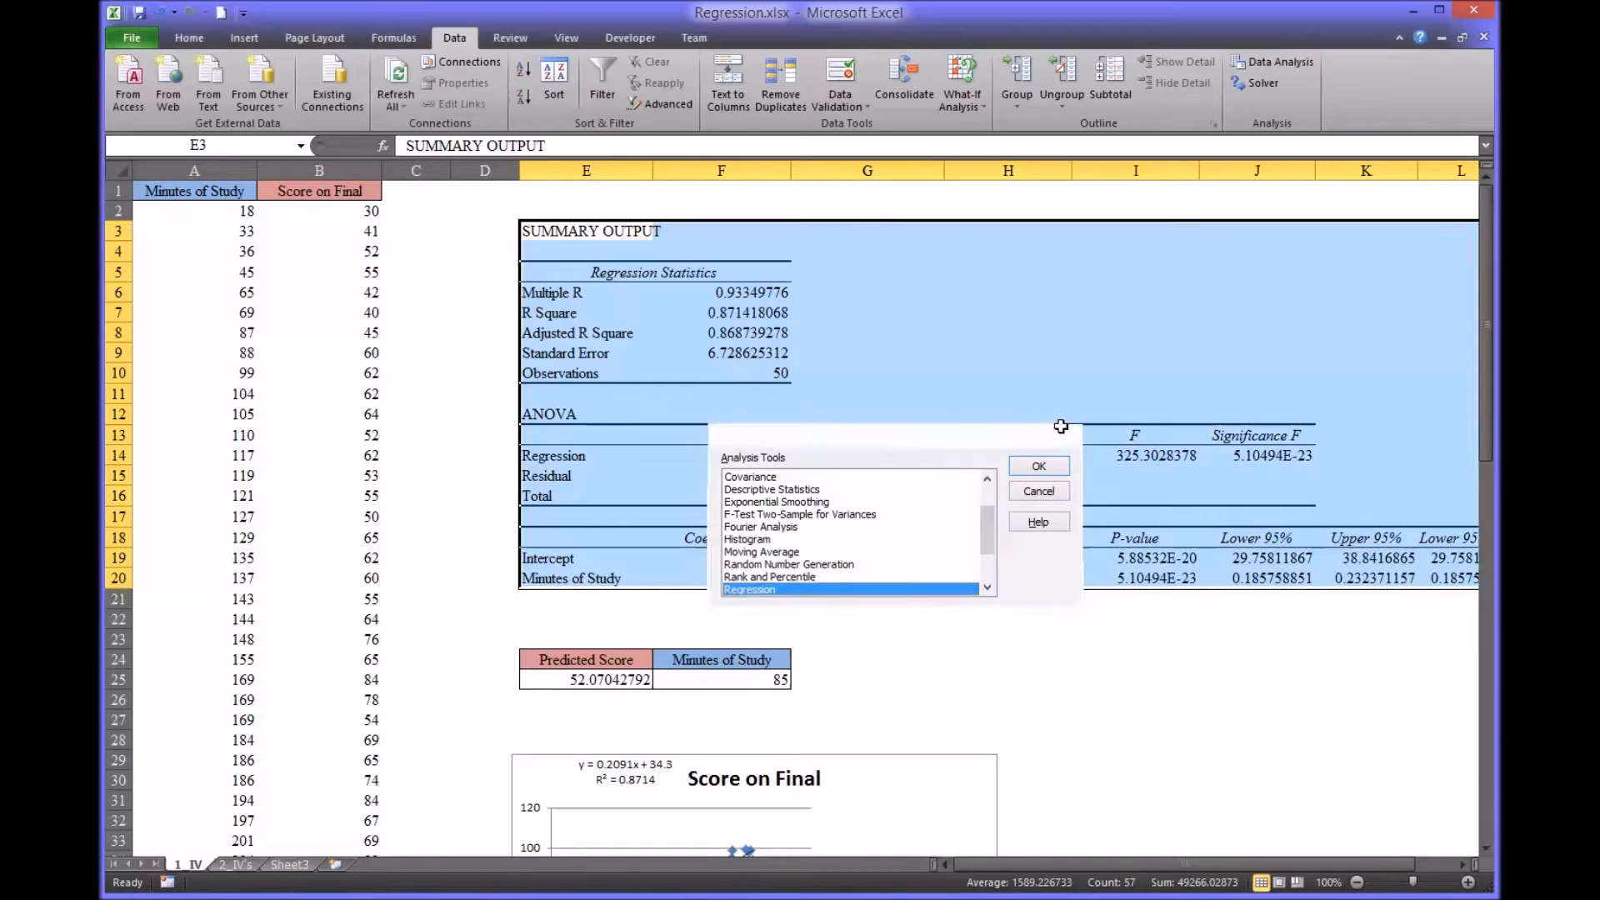
pyautogui.click(1260, 66)
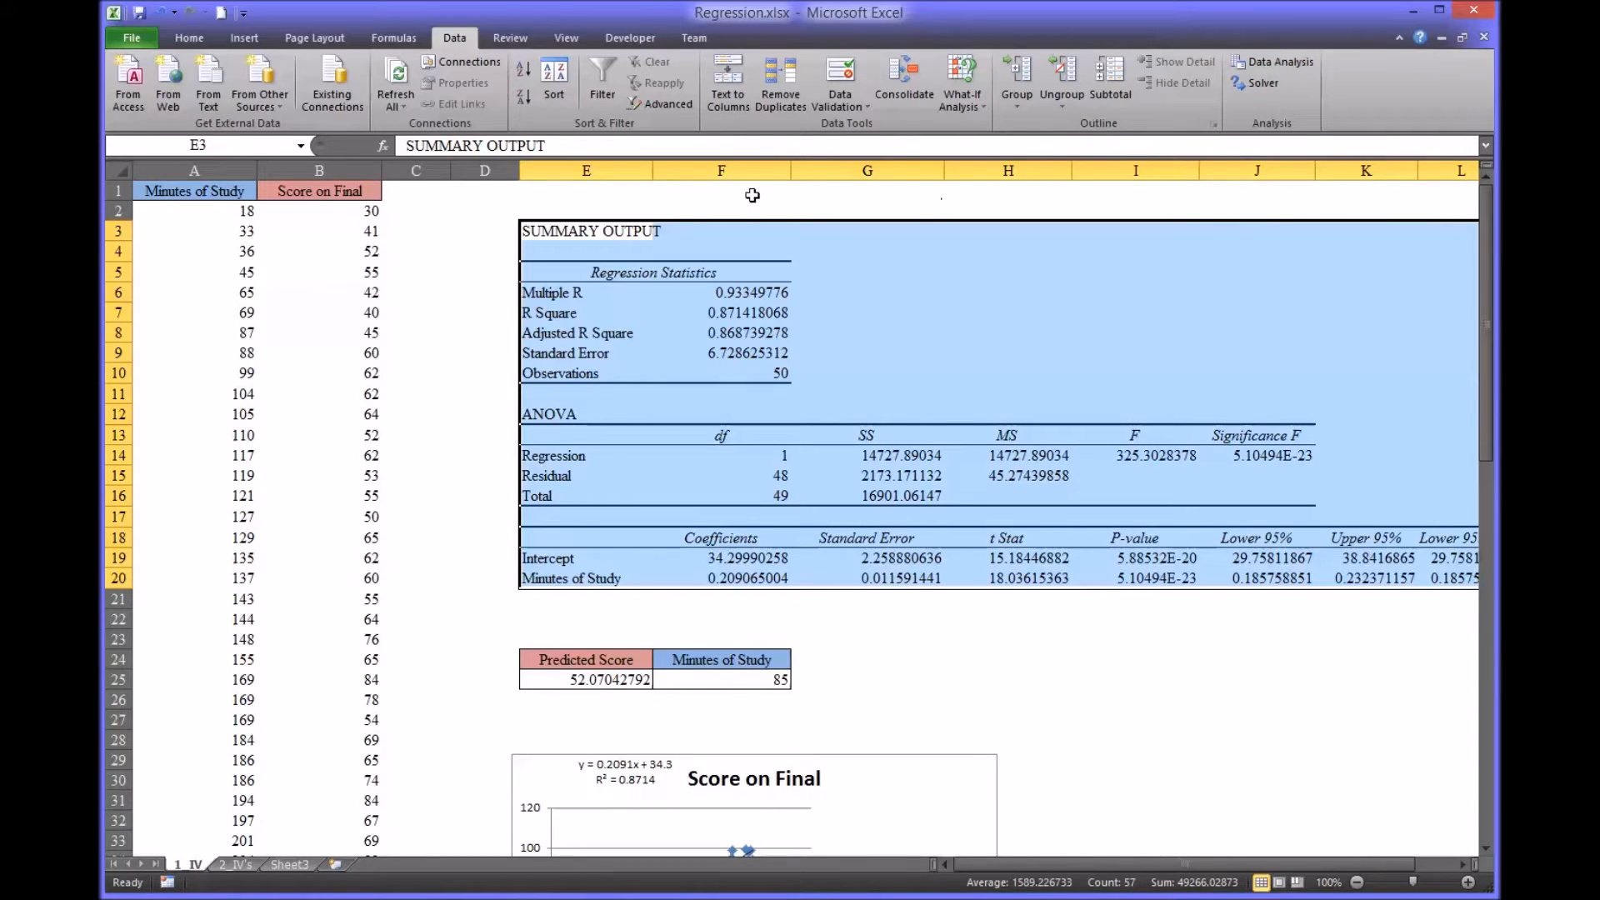
pyautogui.click(418, 200)
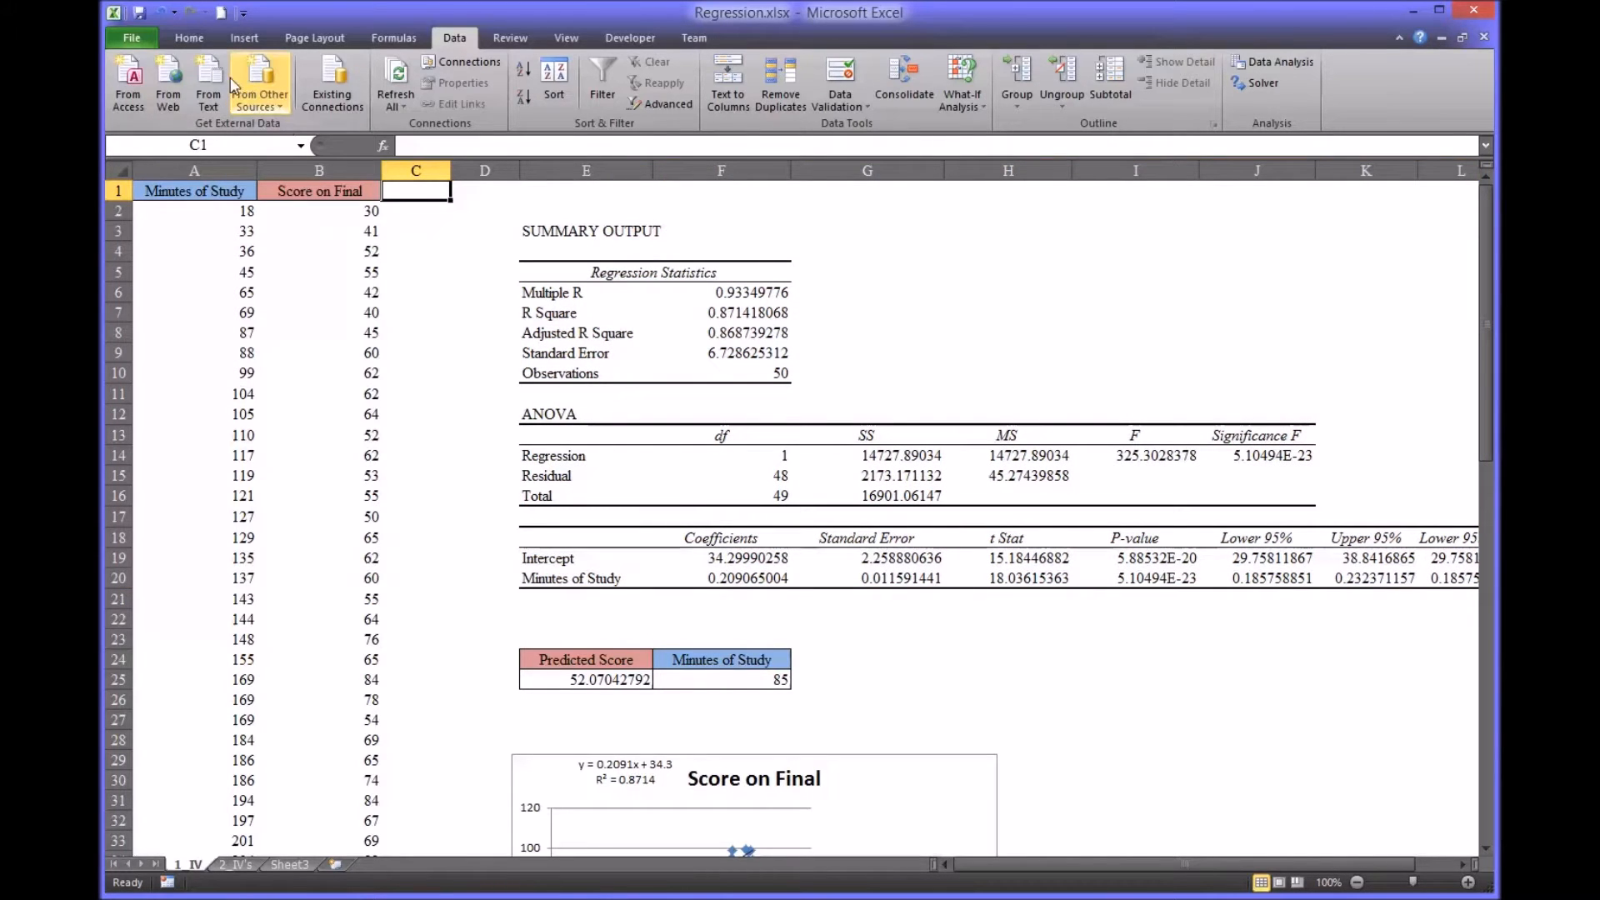
# - Open the Excel Add-ins manager from the program options and confirm the add-in list with Analysis ToolPak enabled
pyautogui.click(137, 36)
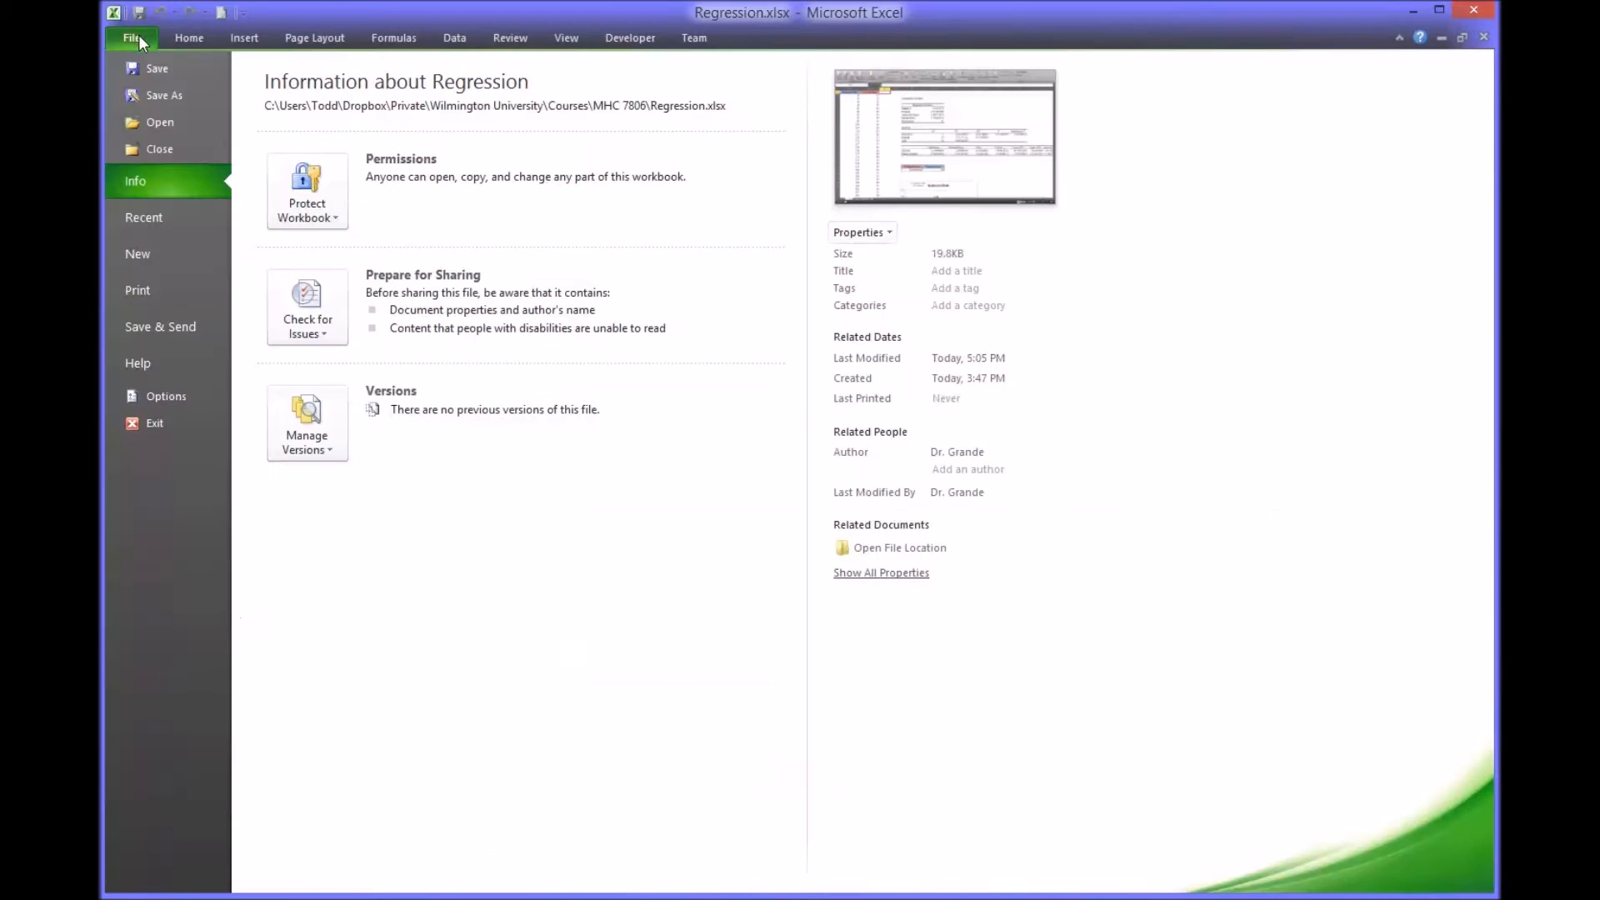
pyautogui.click(166, 396)
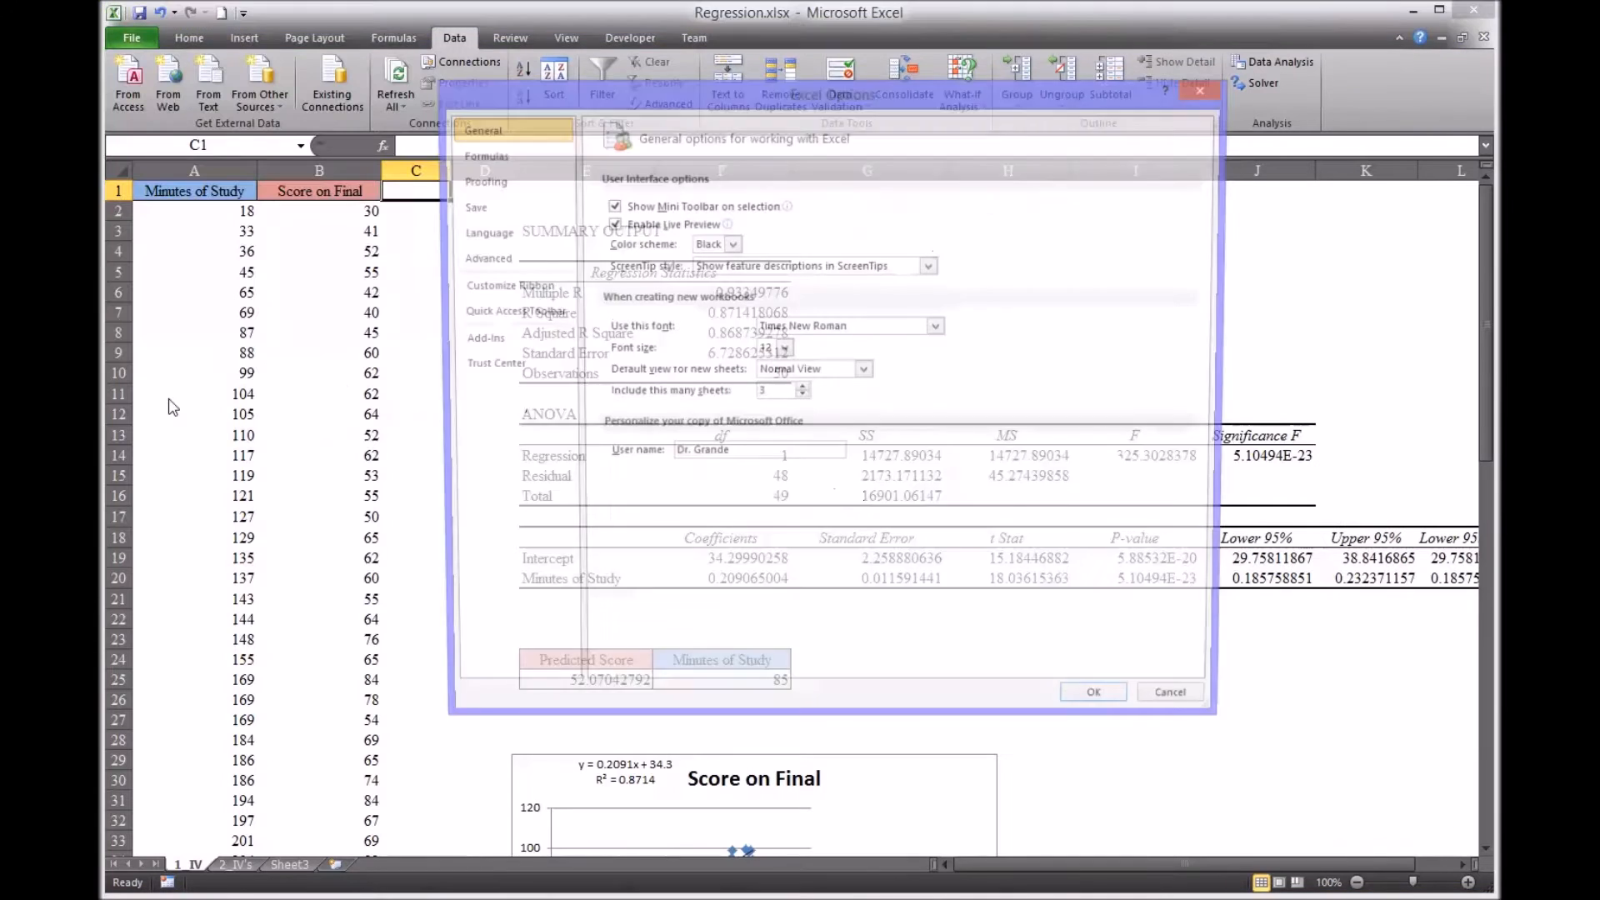
pyautogui.click(485, 345)
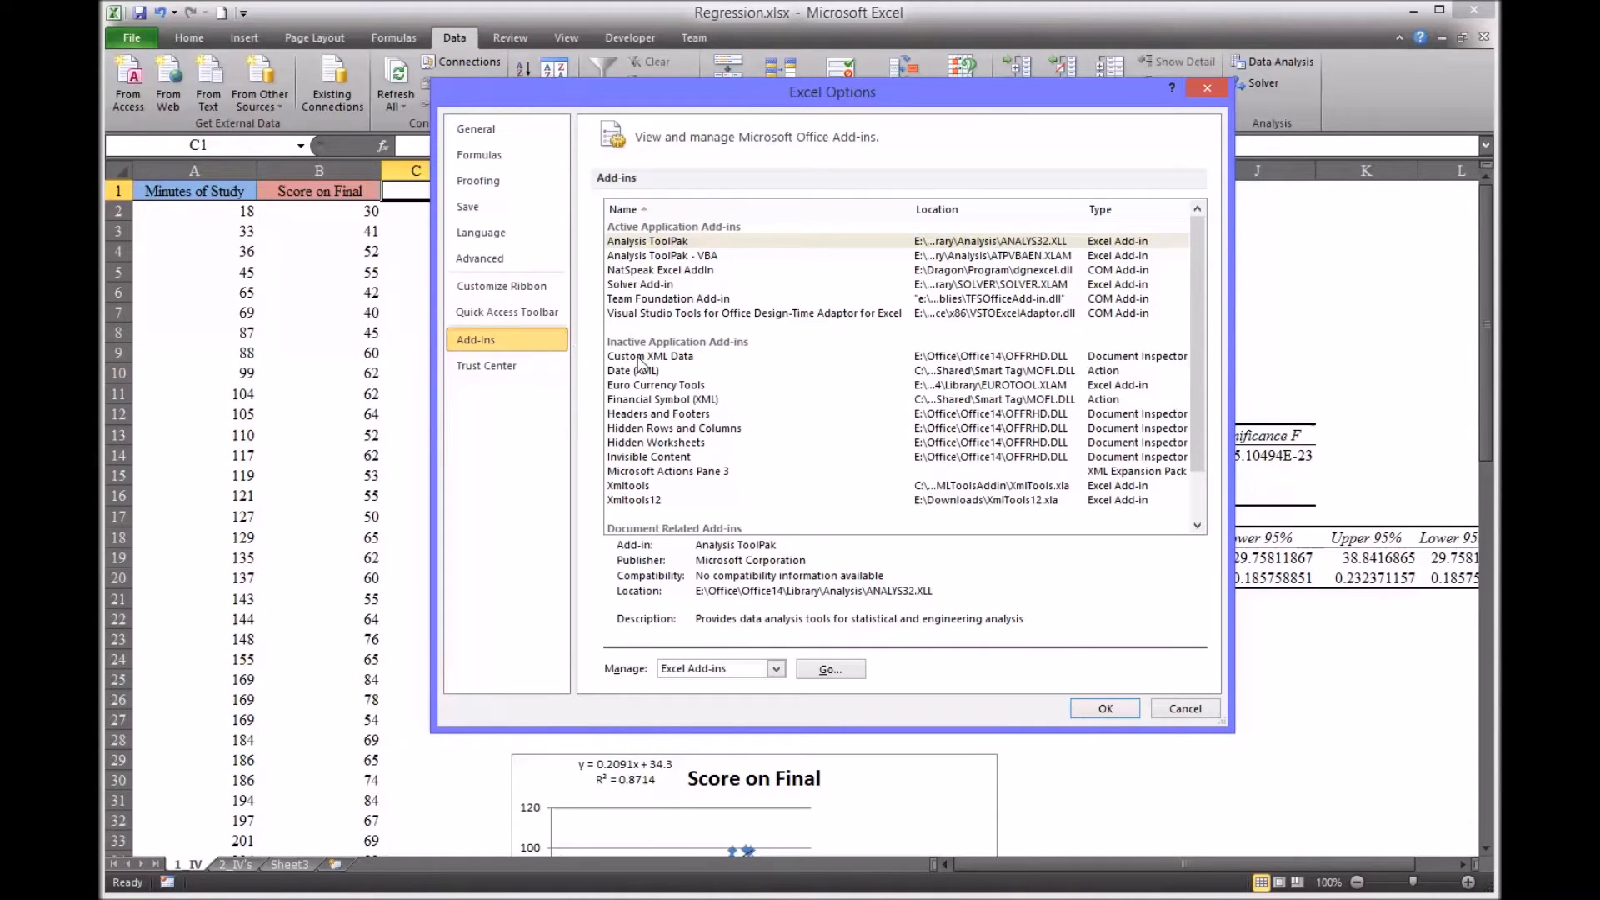
pyautogui.click(675, 242)
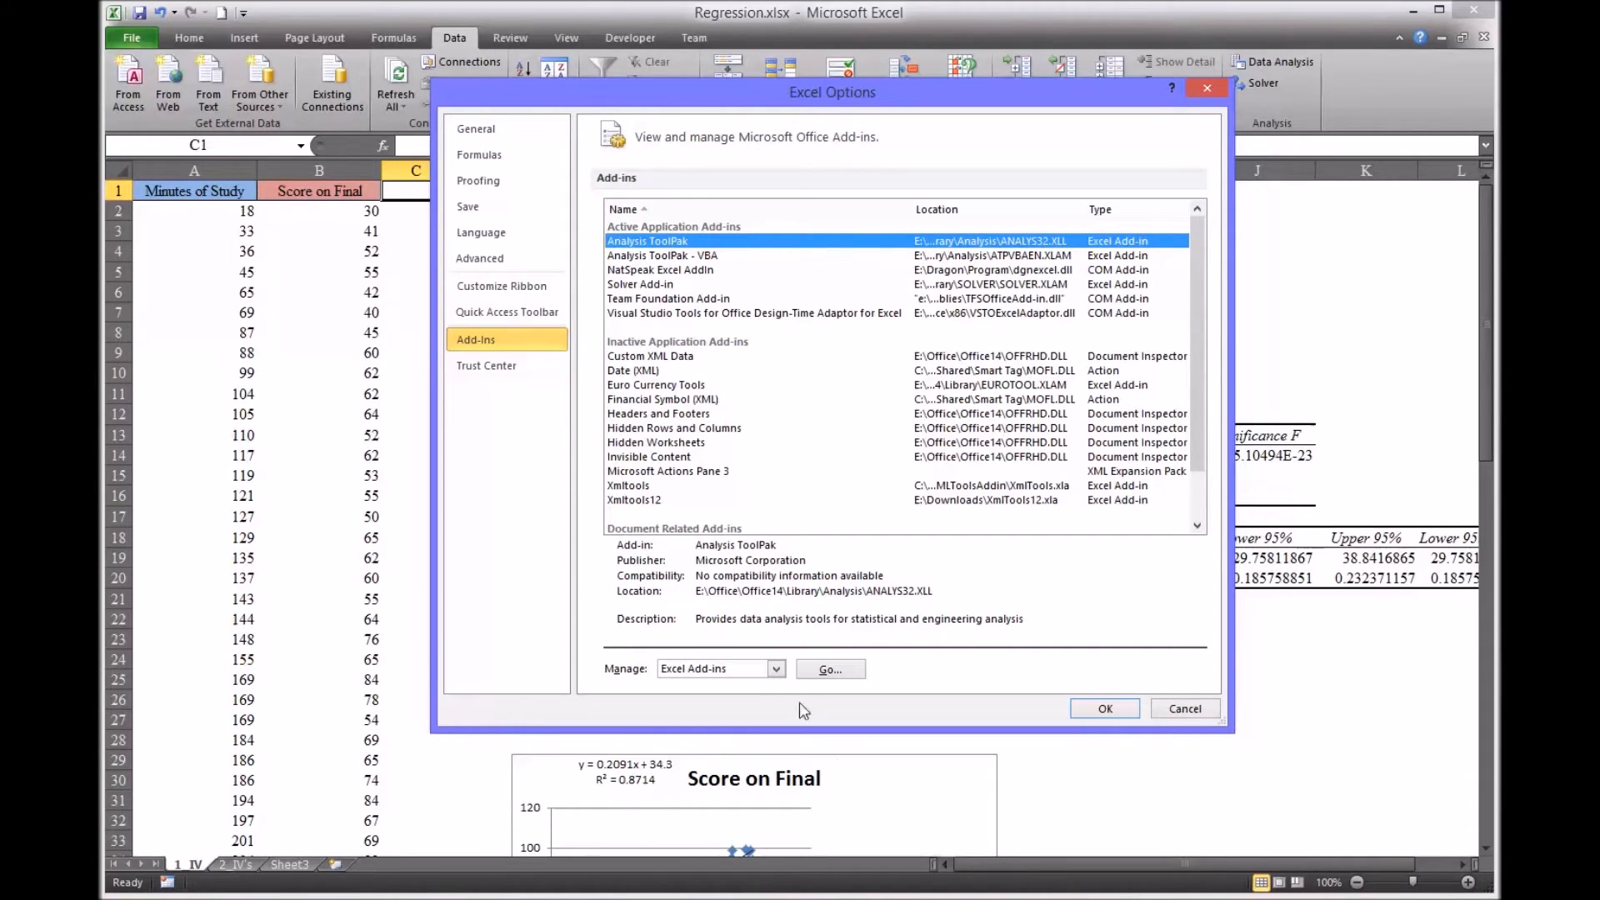
pyautogui.click(776, 669)
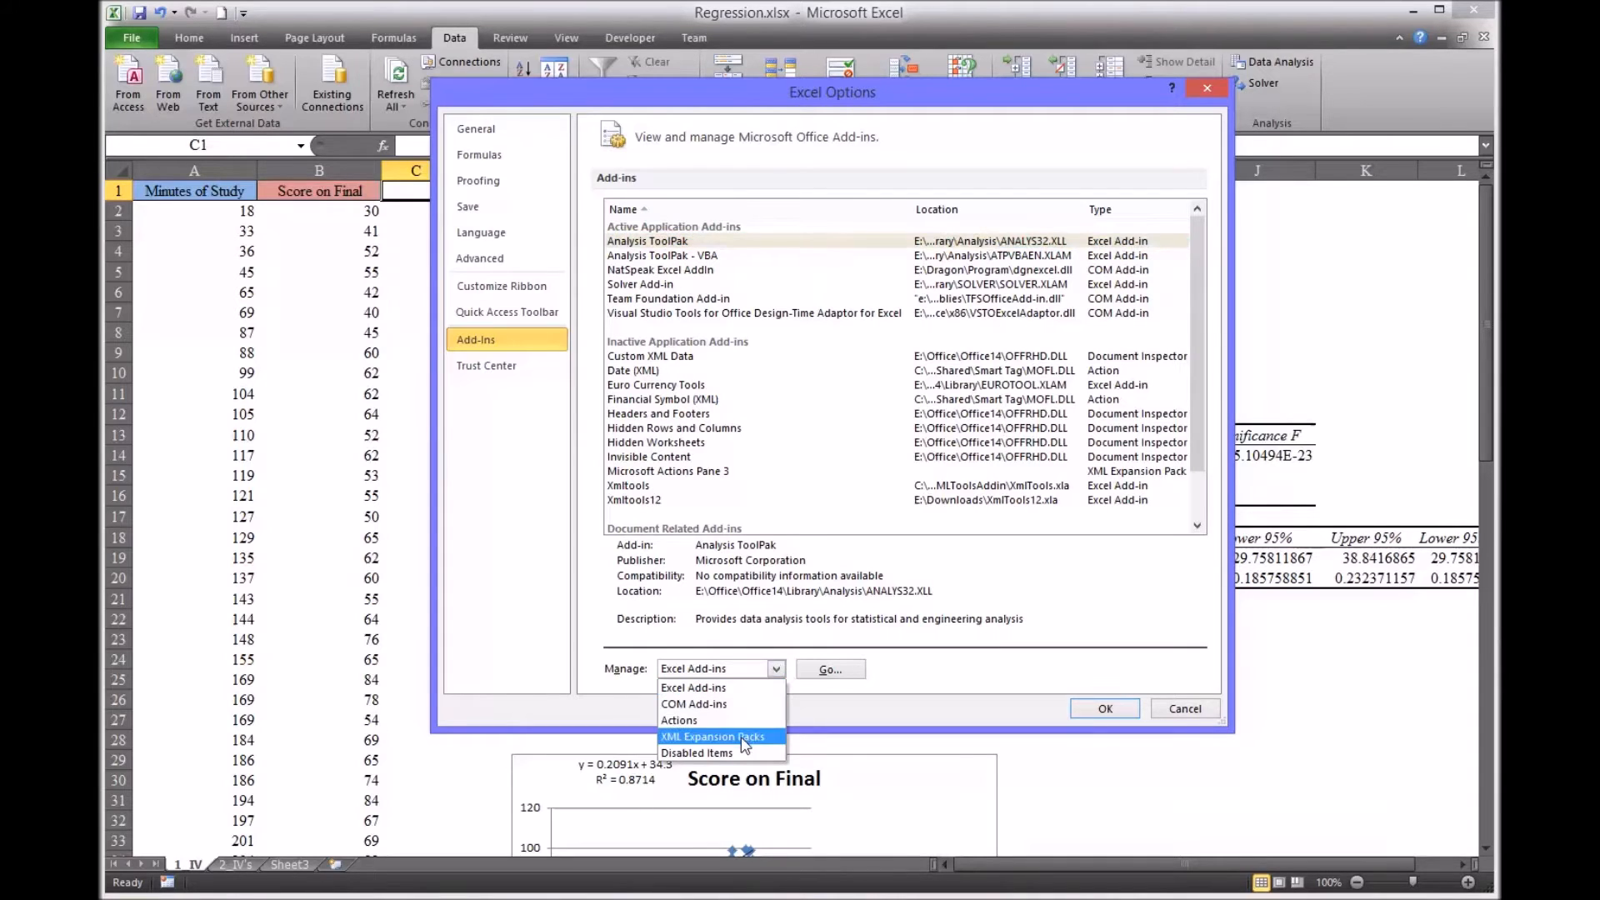
pyautogui.click(713, 688)
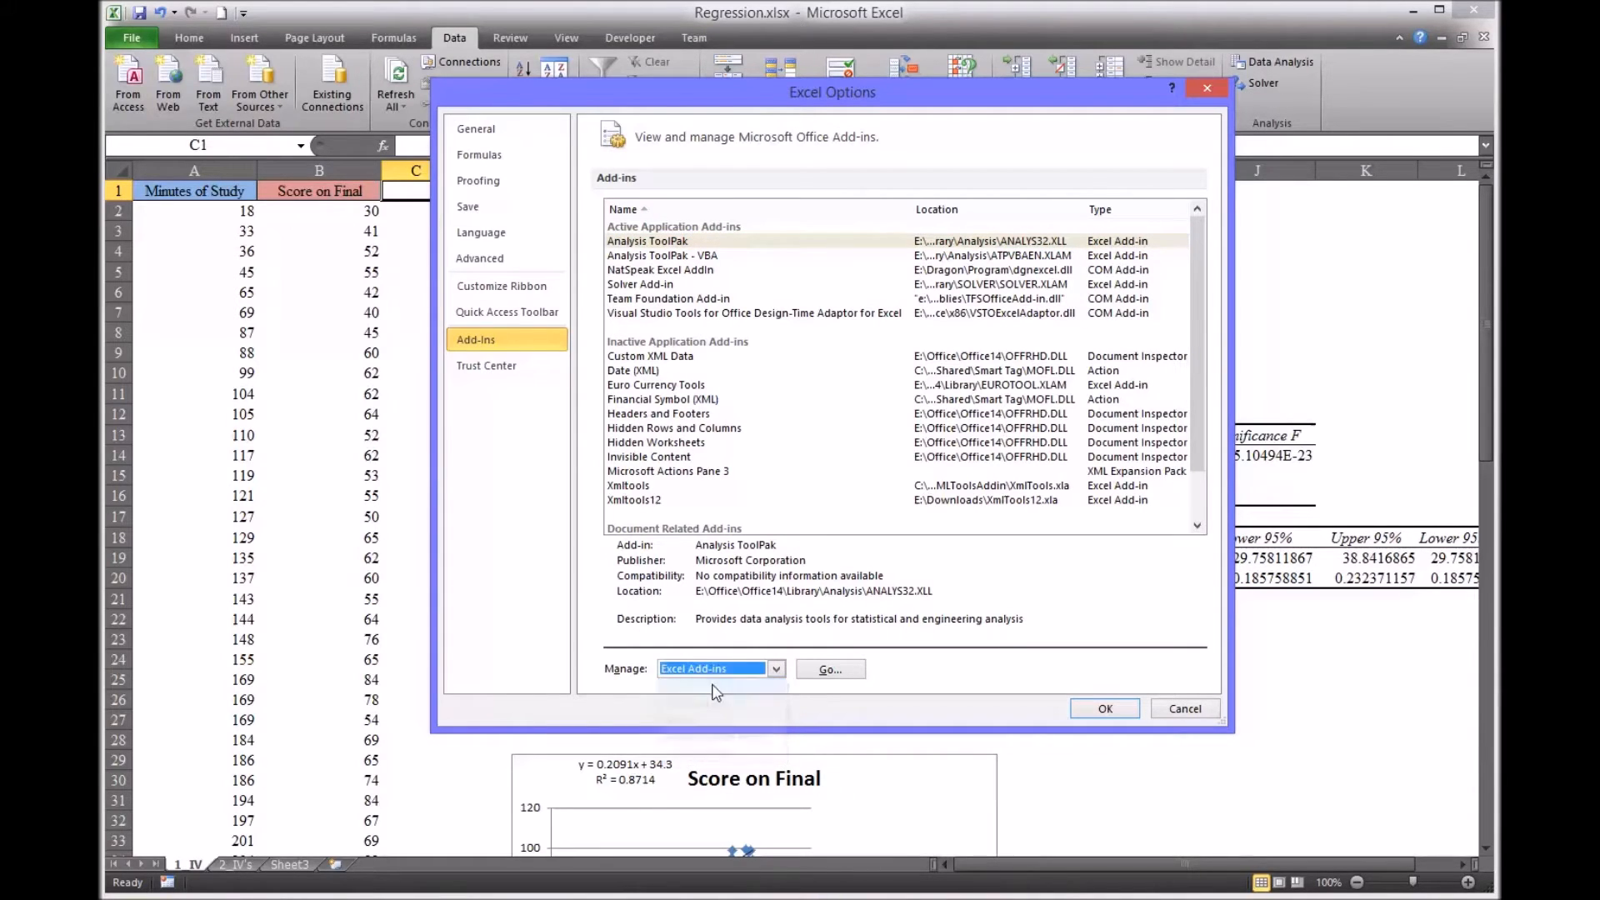
pyautogui.click(828, 670)
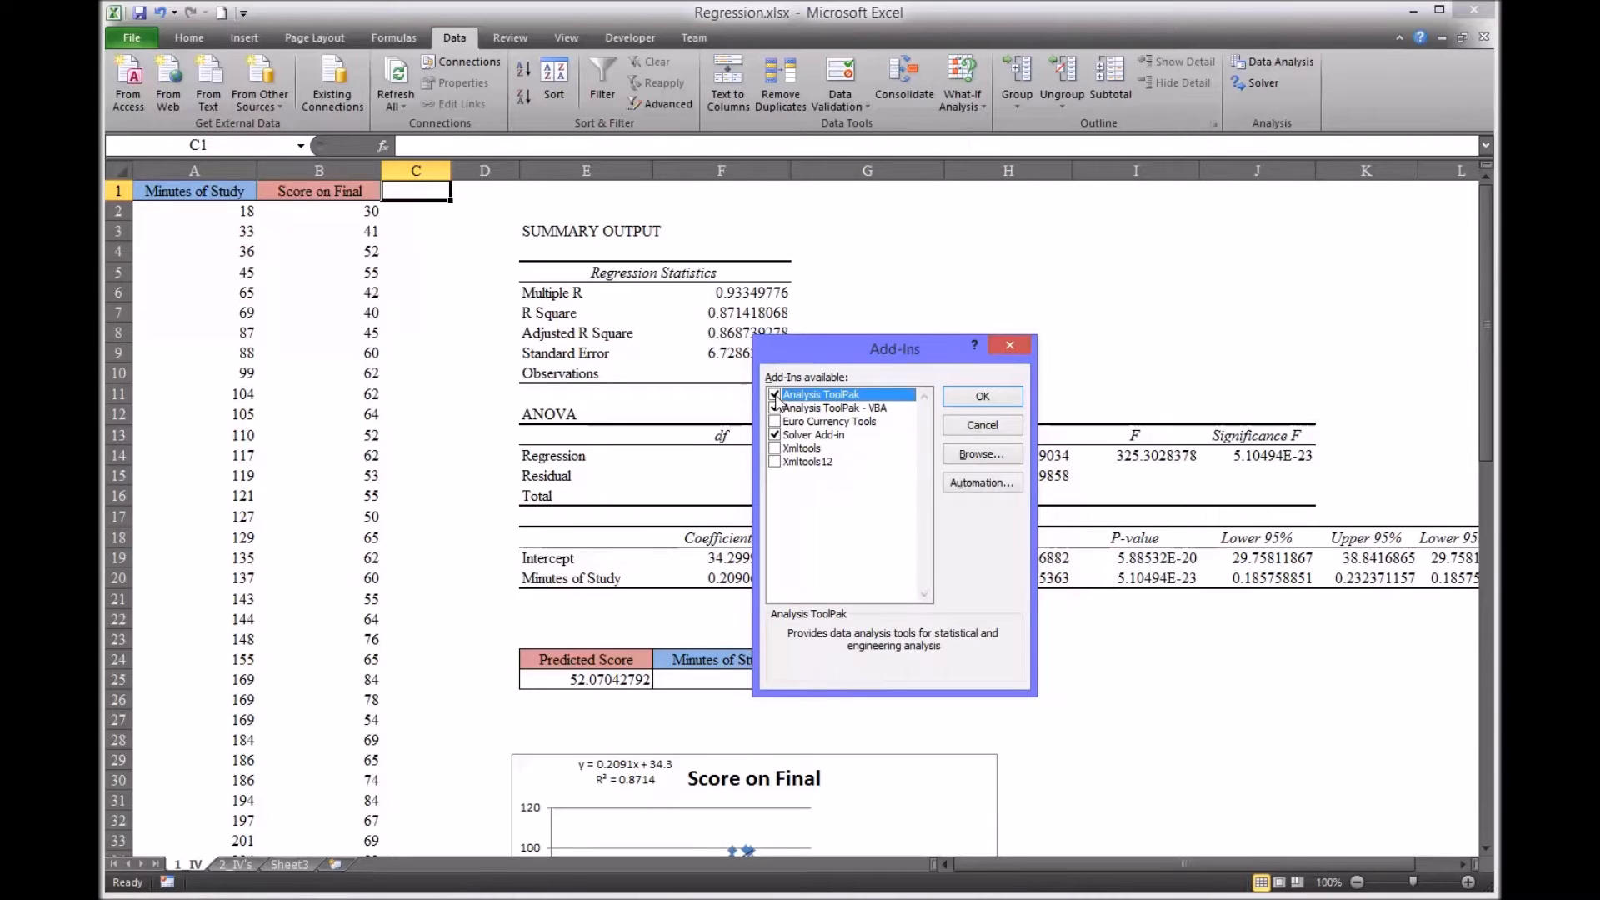
pyautogui.click(981, 395)
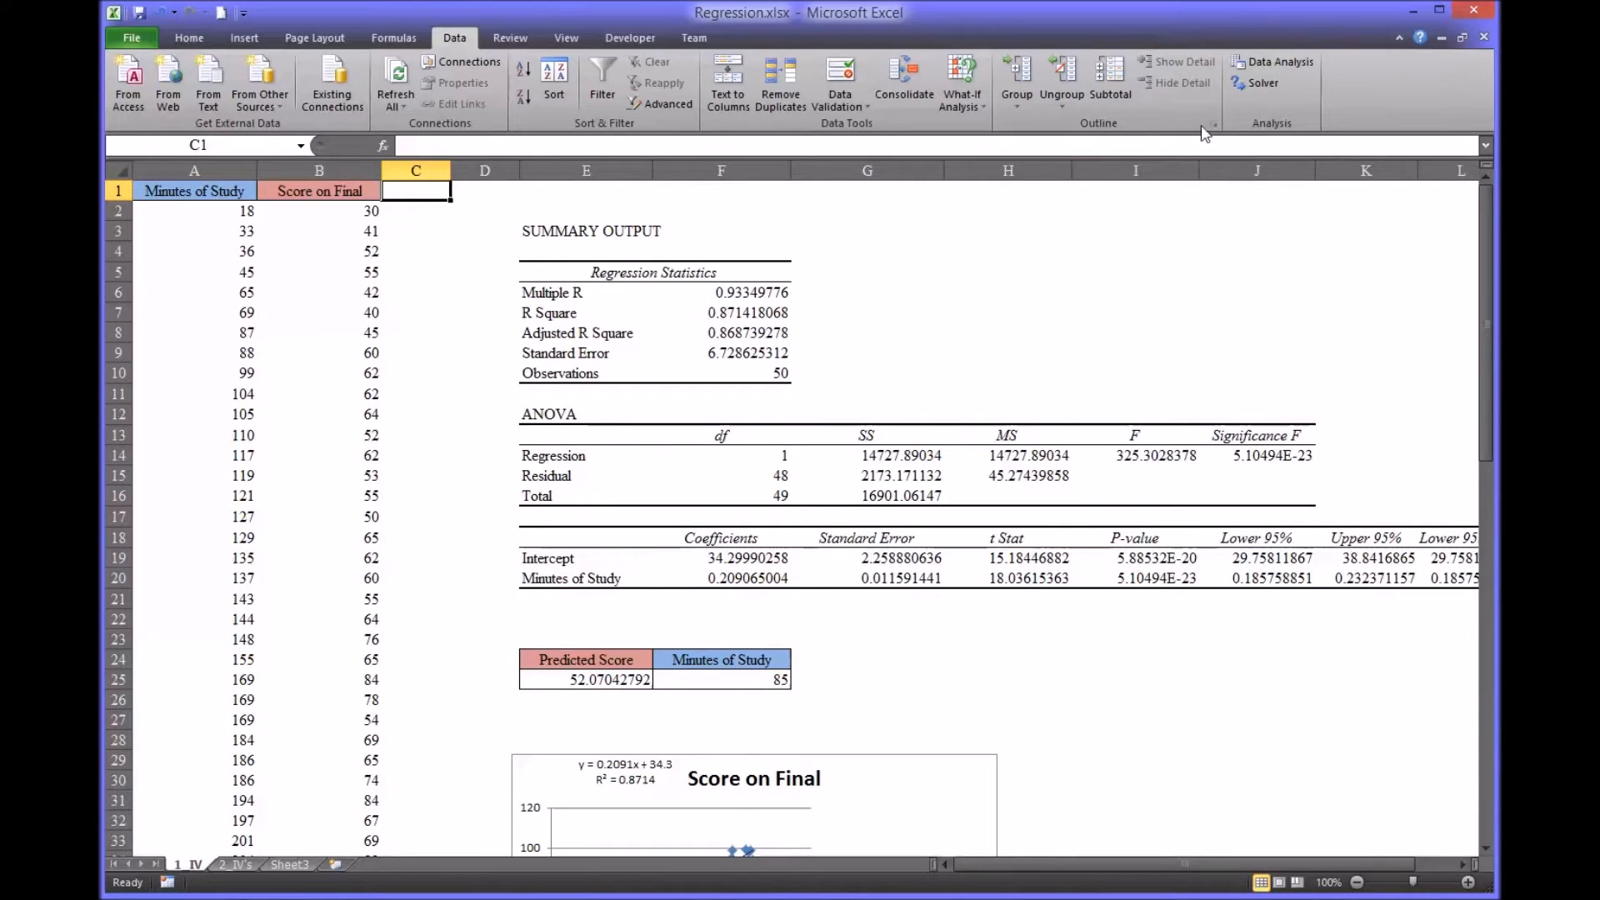
# - Start a Regression analysis, clear the old input ranges and set the Input Y Range to the Score on Final column, $B$1:$B$51
pyautogui.click(1266, 63)
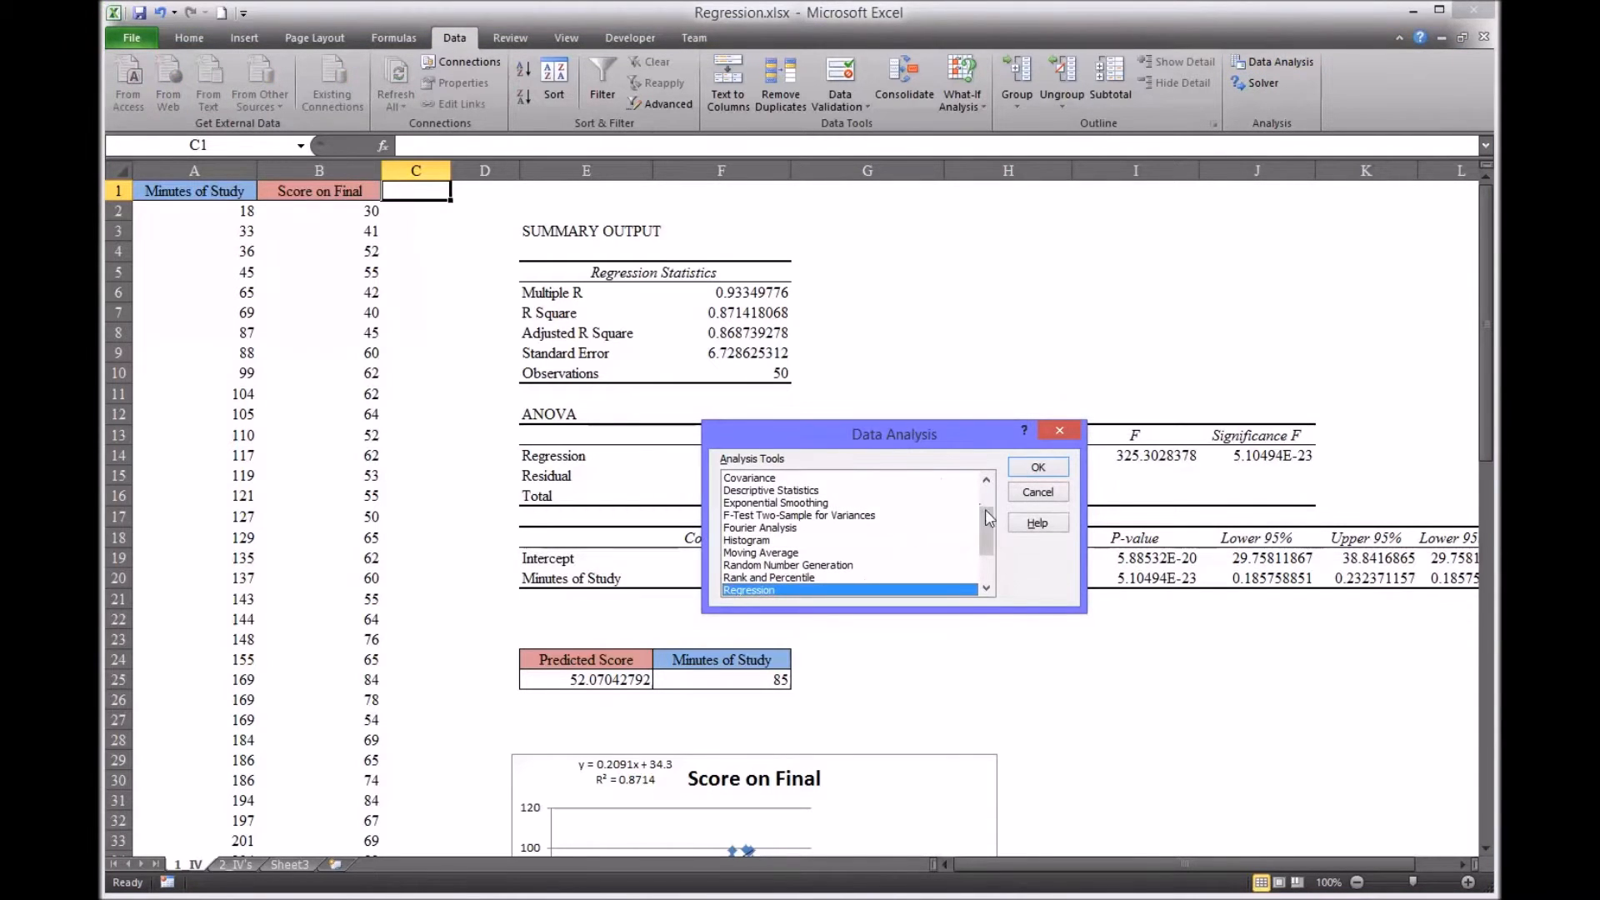
pyautogui.moveTo(991, 527); pyautogui.dragTo(987, 498)
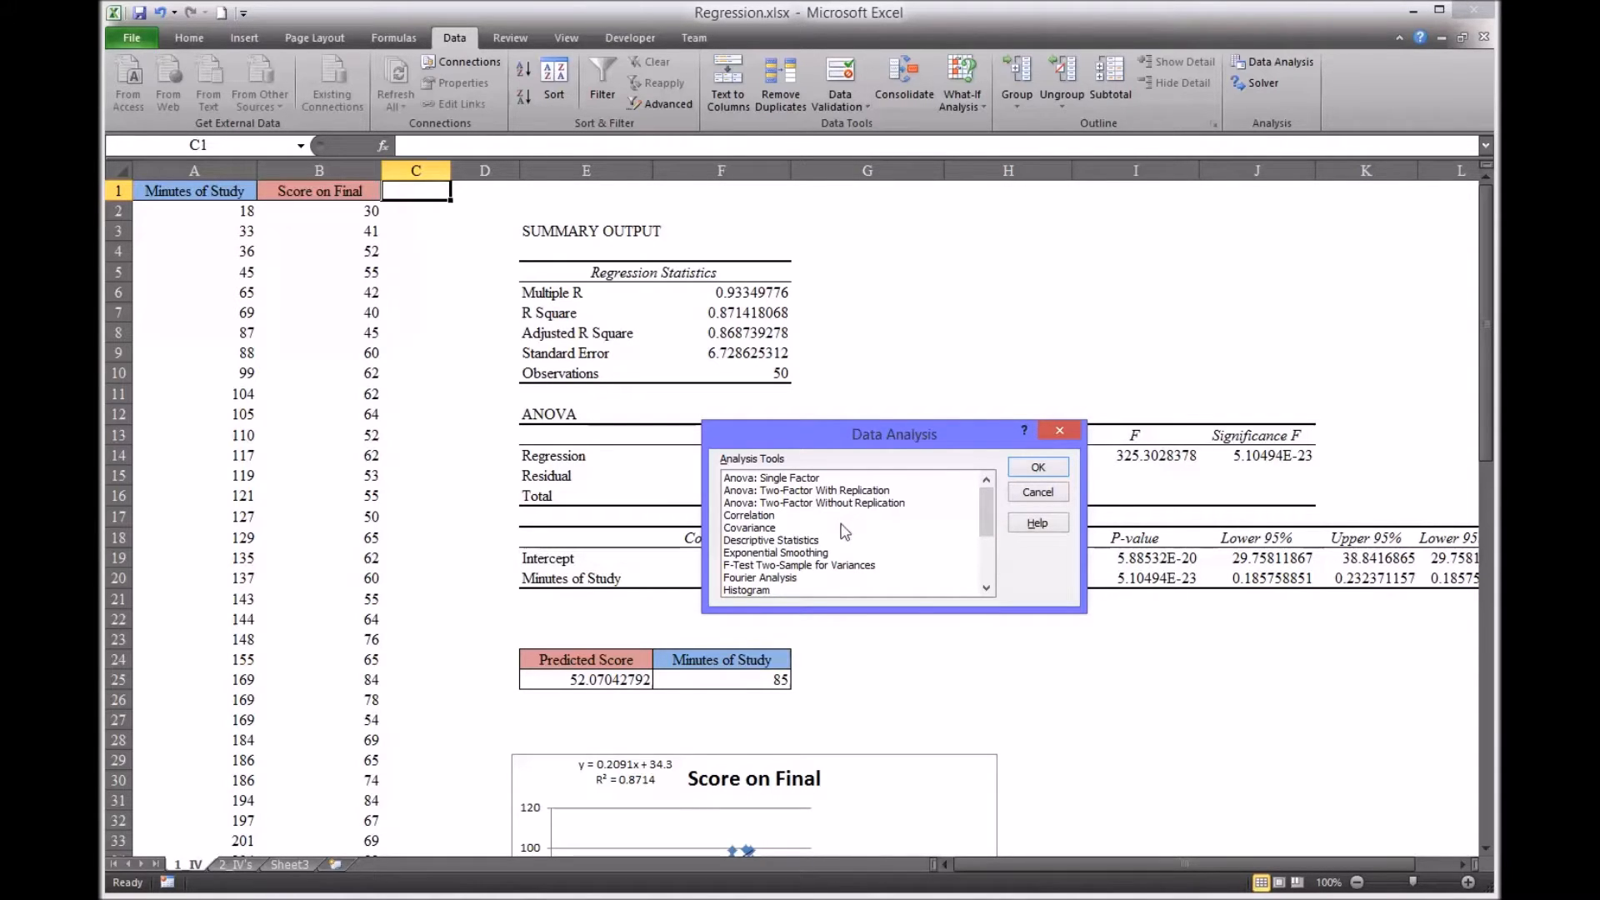
pyautogui.moveTo(983, 513); pyautogui.dragTo(984, 555)
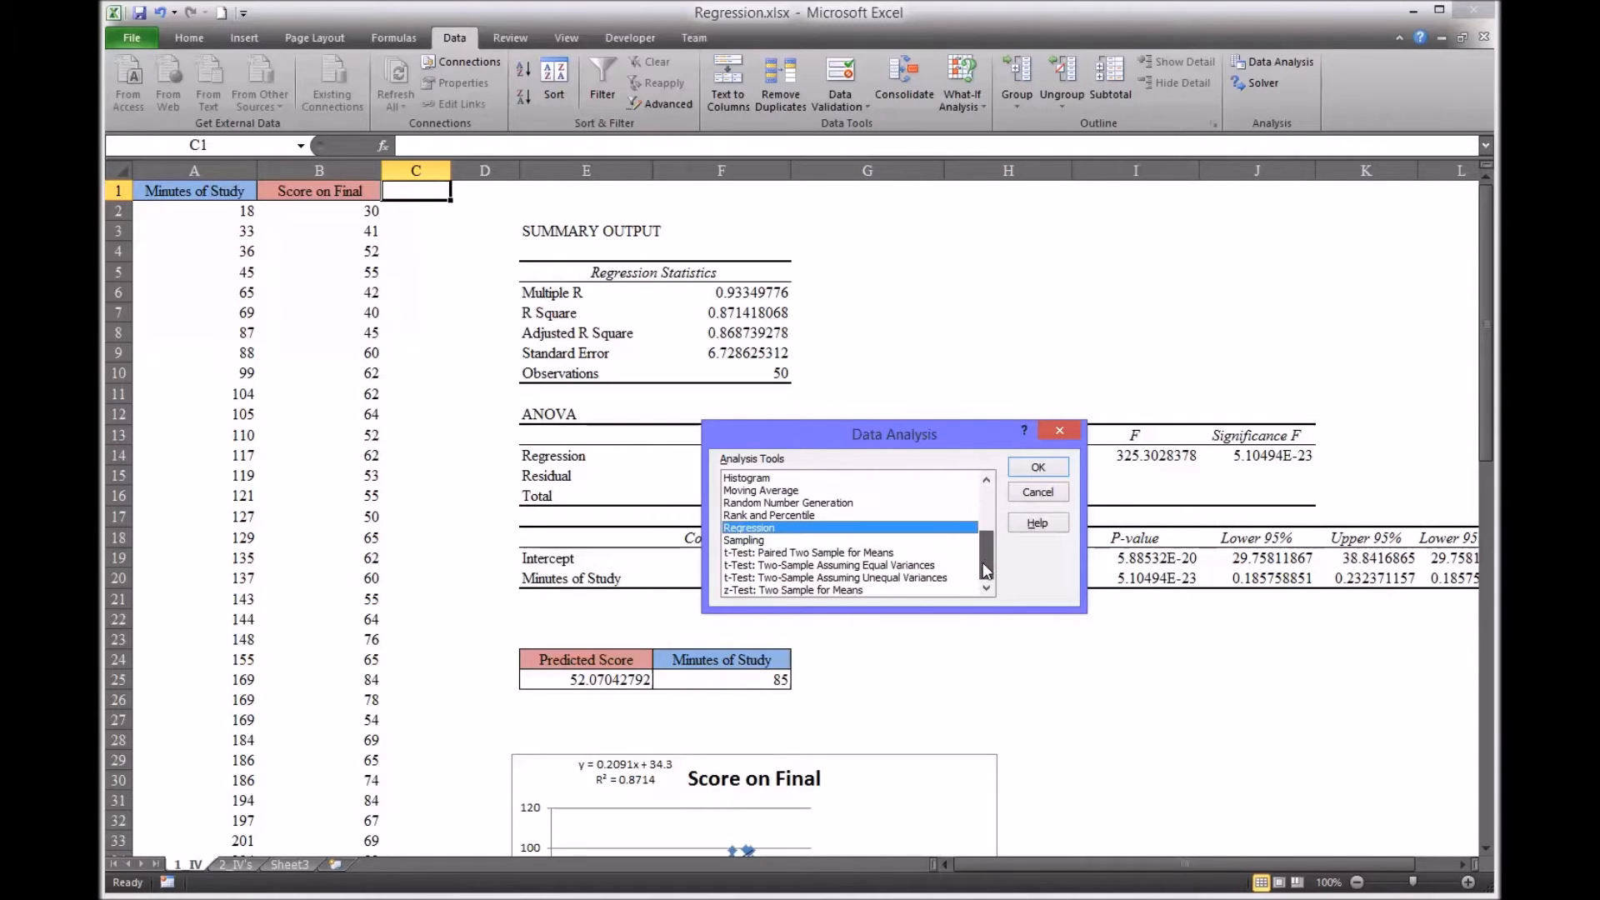
pyautogui.click(1036, 468)
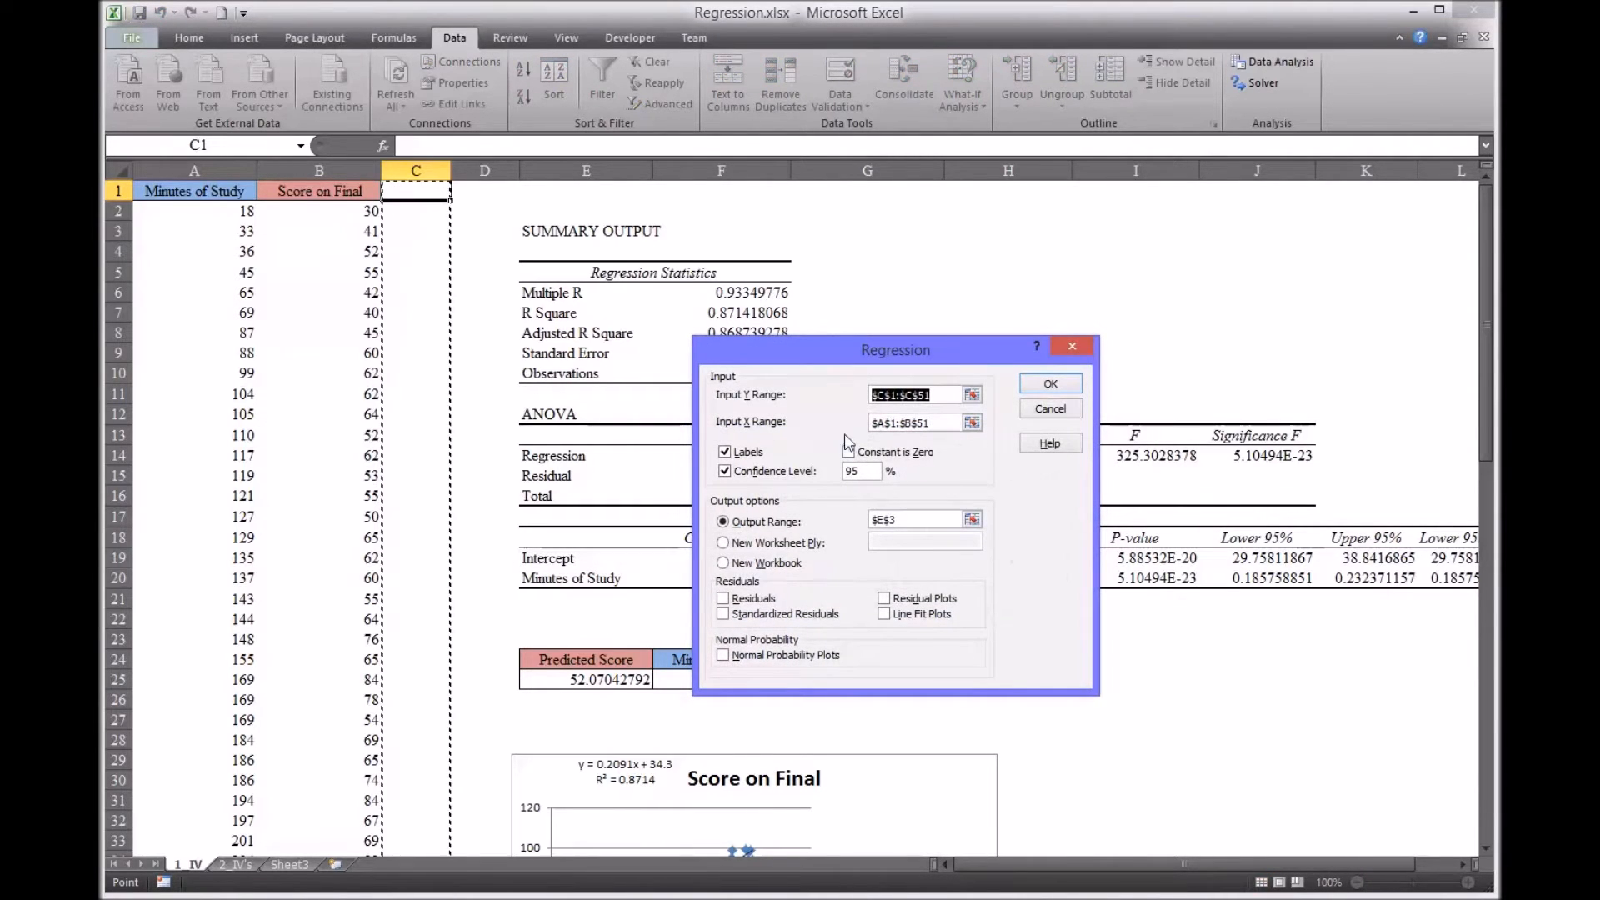
pyautogui.press('BackSpace')
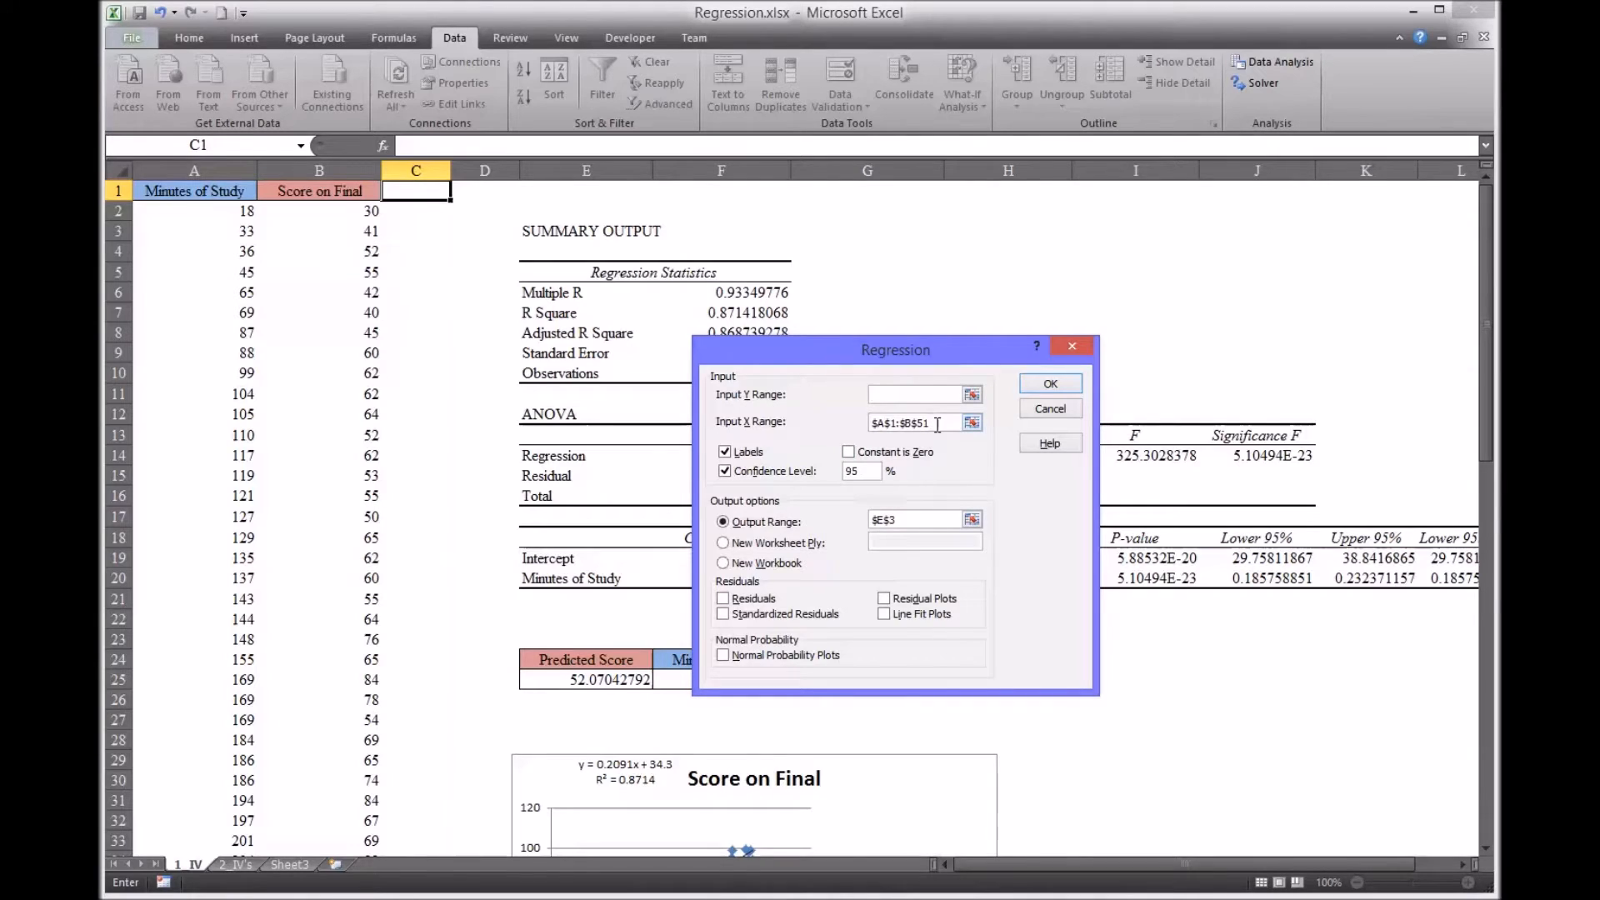
pyautogui.moveTo(938, 425); pyautogui.dragTo(870, 422)
pyautogui.press('BackSpace')
pyautogui.moveTo(304, 200); pyautogui.dragTo(339, 817)
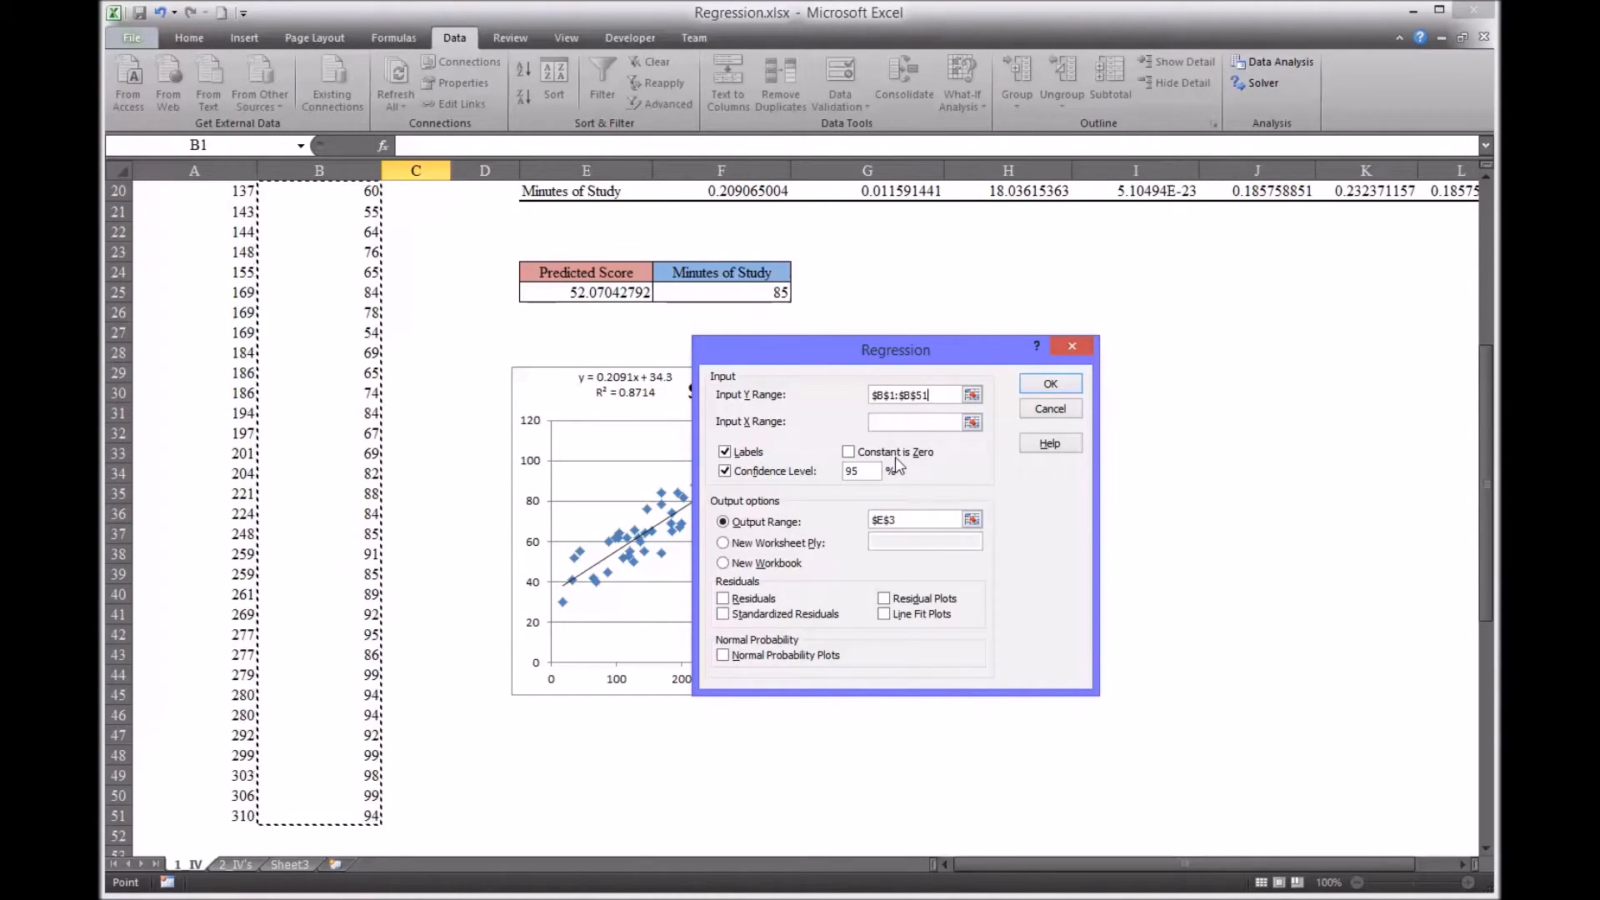
# - Set the regression's Input X Range to the Minutes of Study column, $A$1:$A$51
pyautogui.click(897, 421)
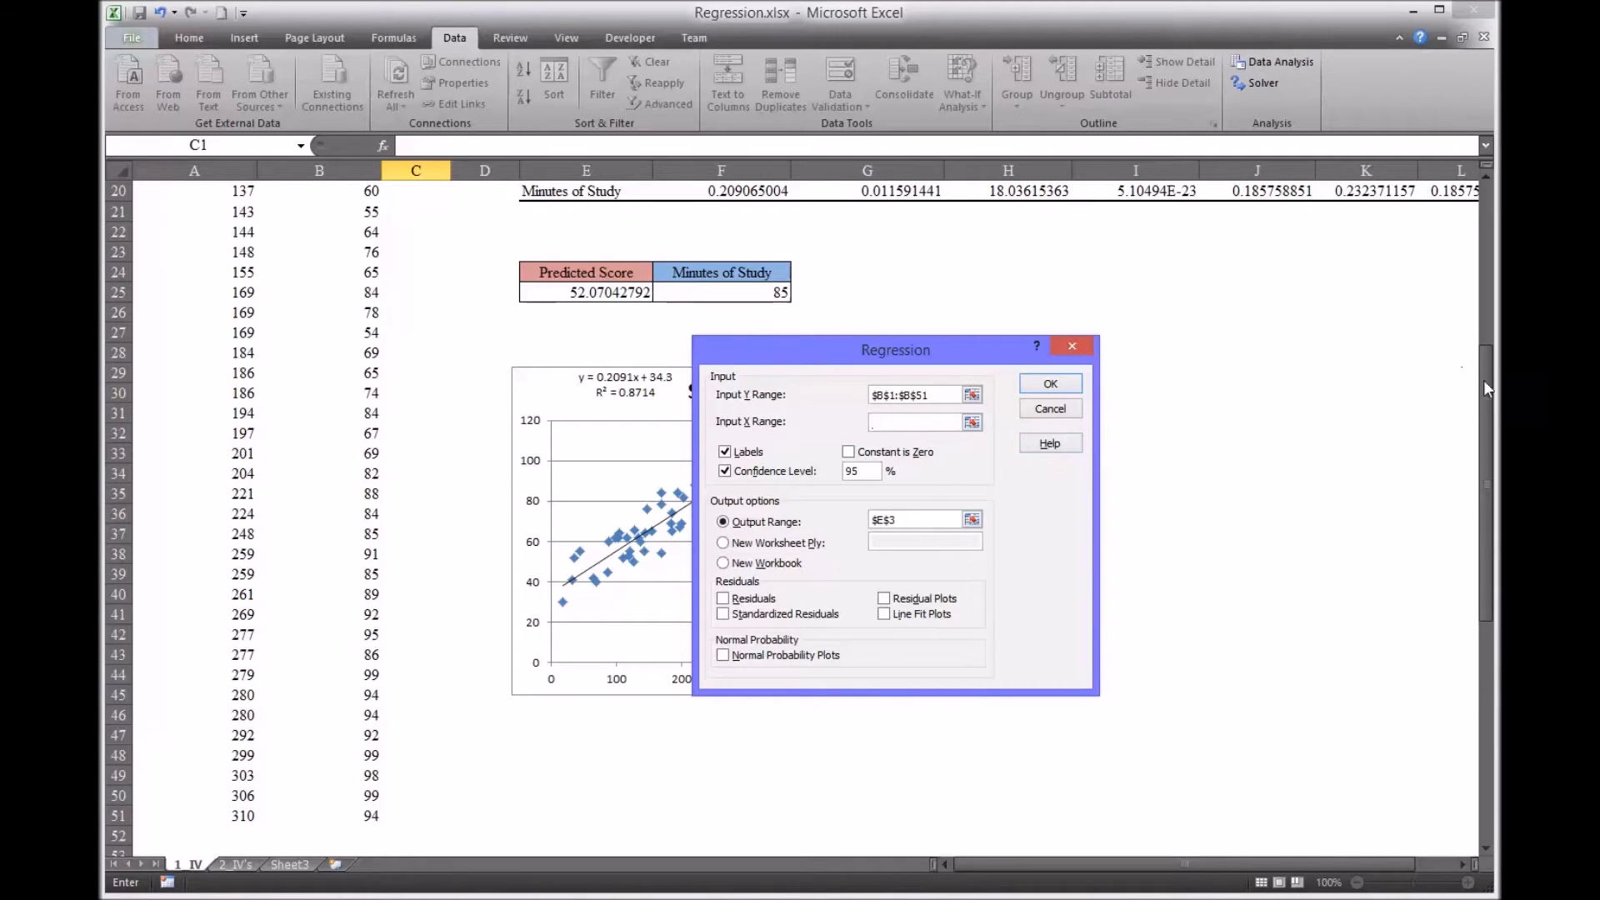
pyautogui.moveTo(1486, 391); pyautogui.dragTo(1482, 228)
pyautogui.click(223, 193)
pyautogui.moveTo(222, 193); pyautogui.dragTo(237, 817)
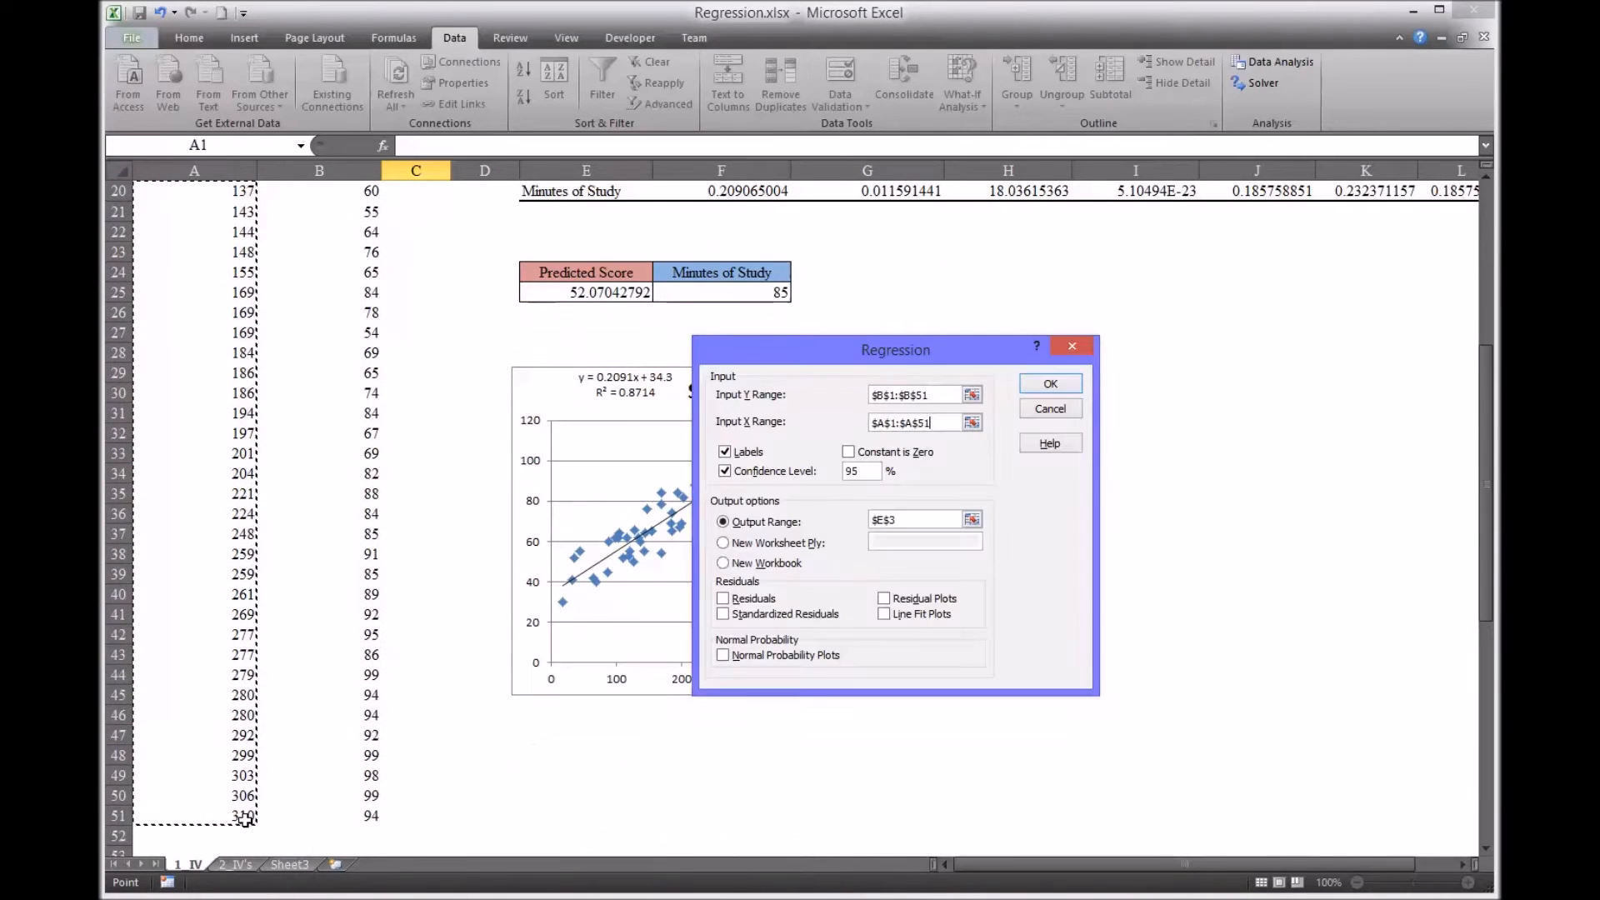
# - Turn the regression's Labels and Confidence Level options off, and turn both on again with the level at 95%
pyautogui.click(724, 452)
pyautogui.click(724, 471)
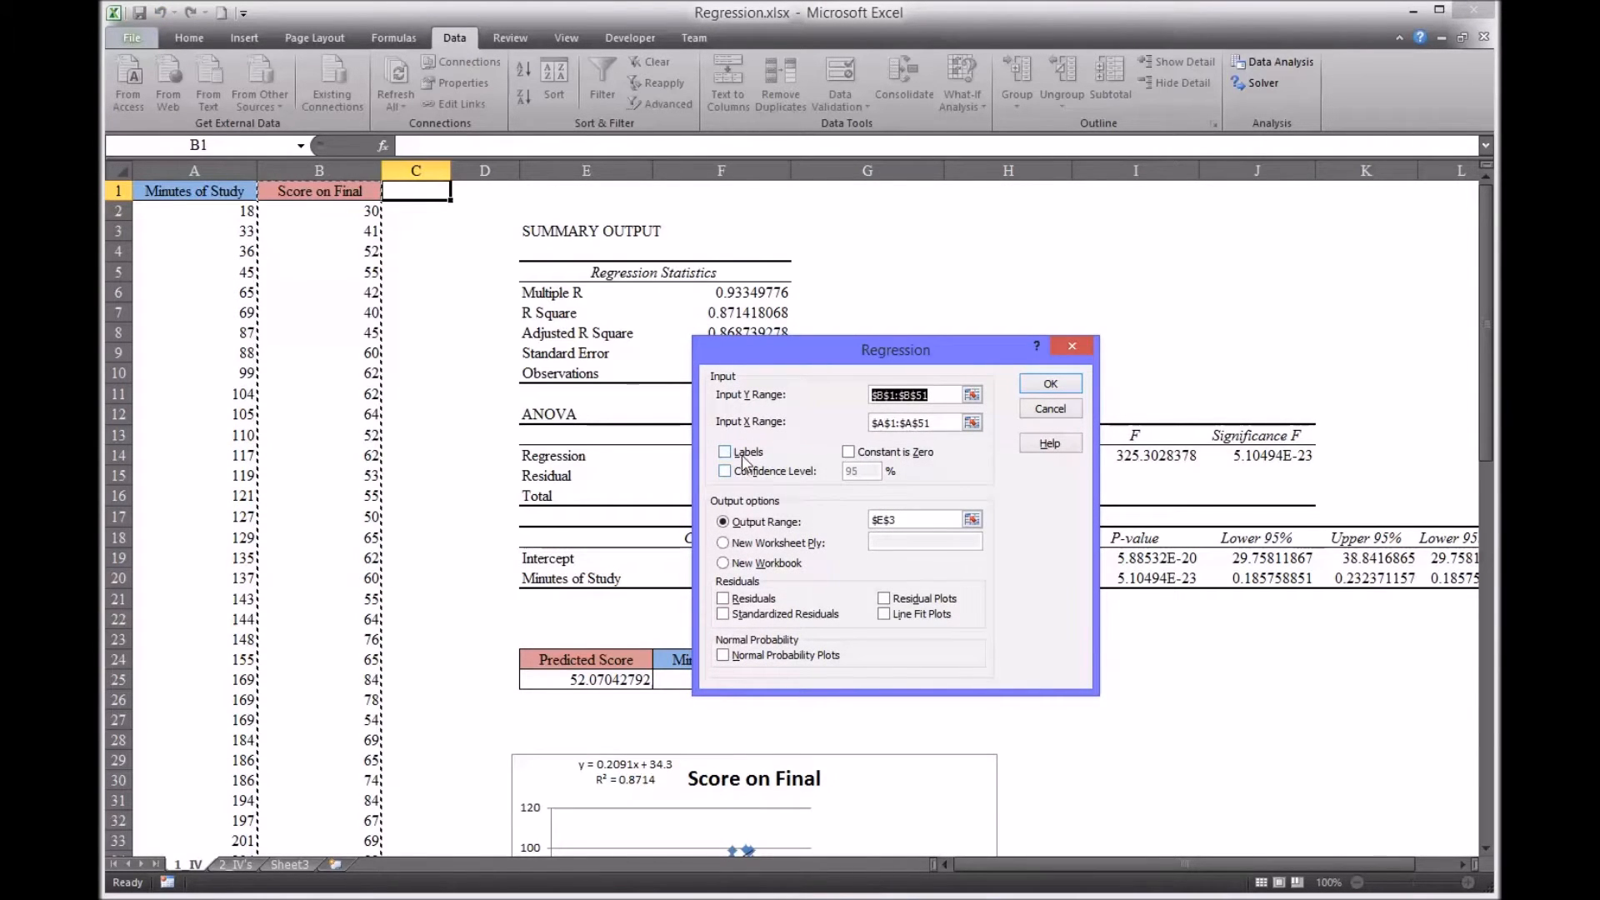
pyautogui.click(724, 452)
pyautogui.click(725, 472)
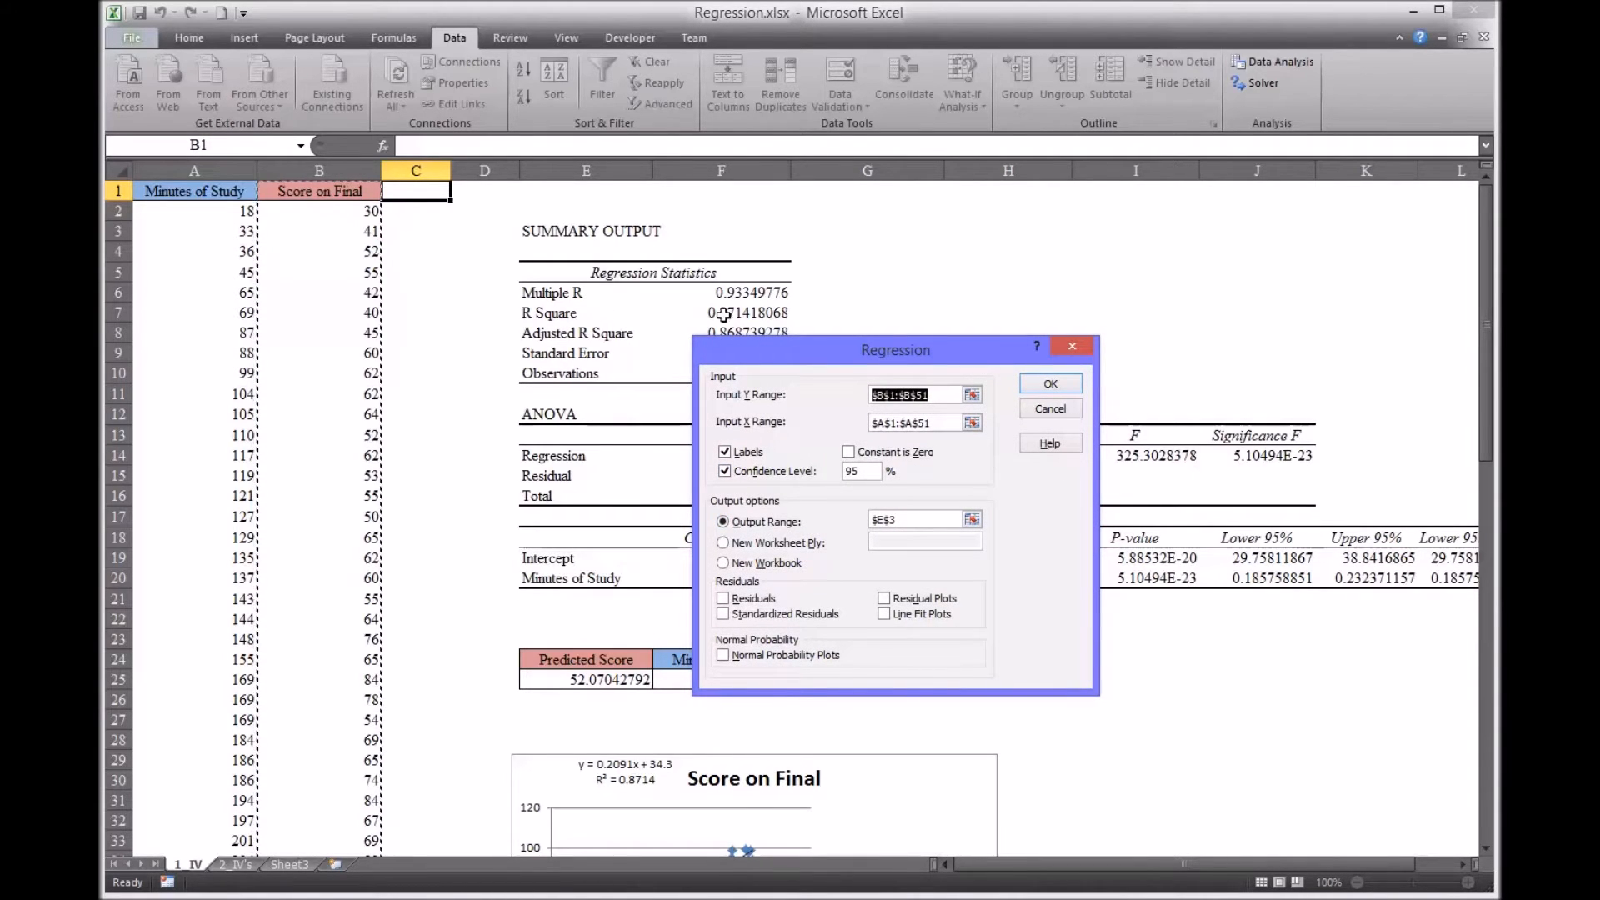
# - Run the regression with its output range starting at $E$3, overwriting the existing data there
pyautogui.click(900, 521)
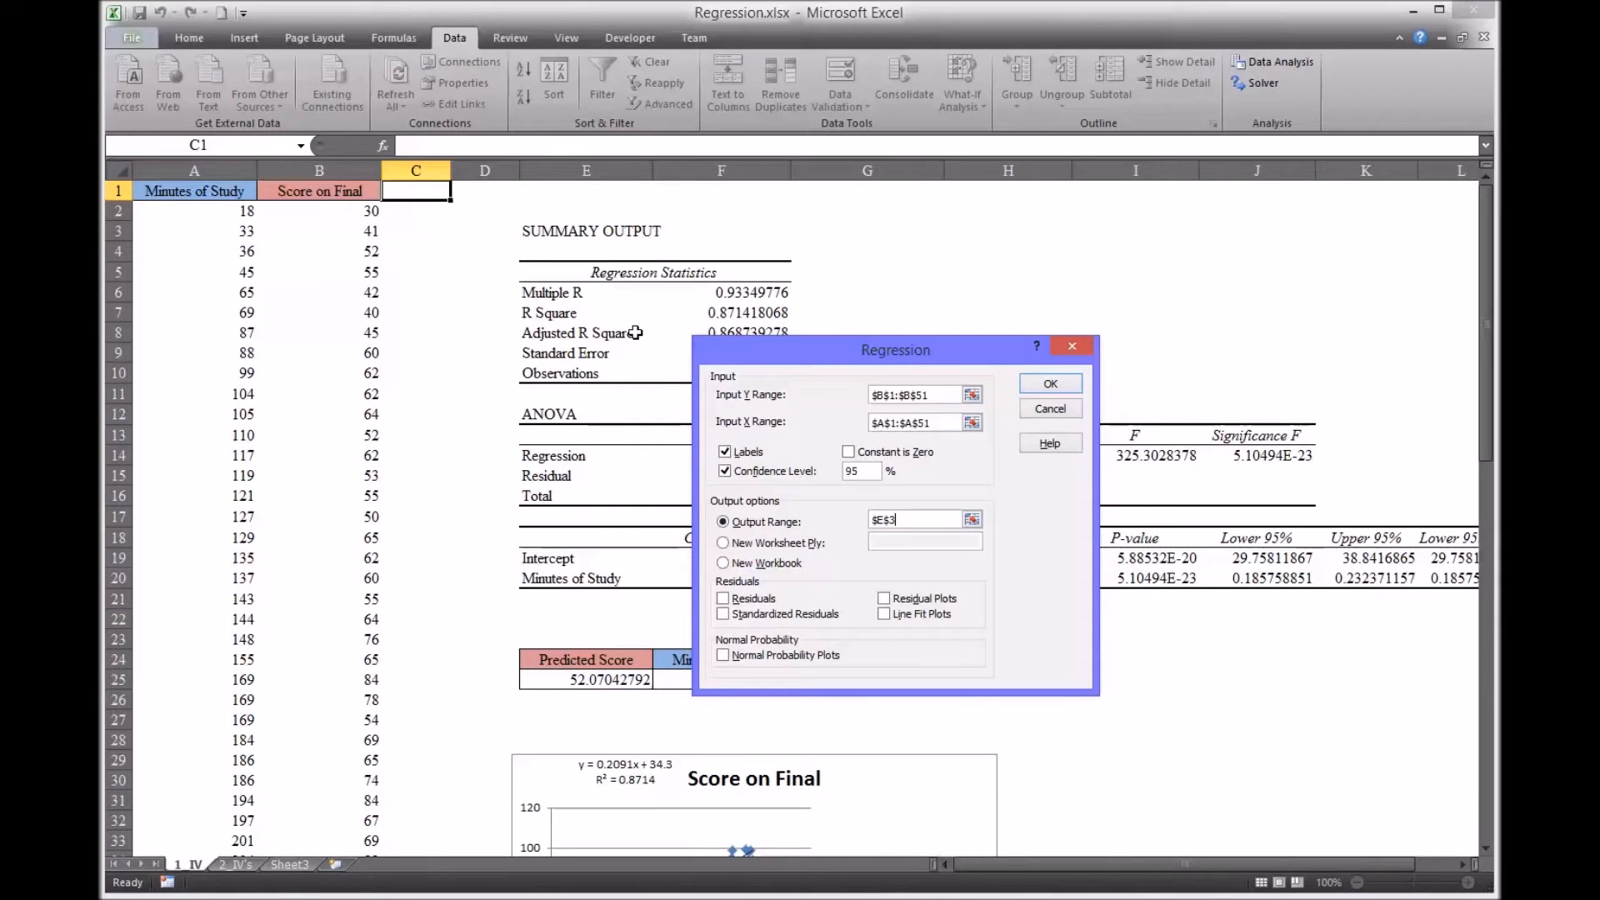
pyautogui.click(1050, 385)
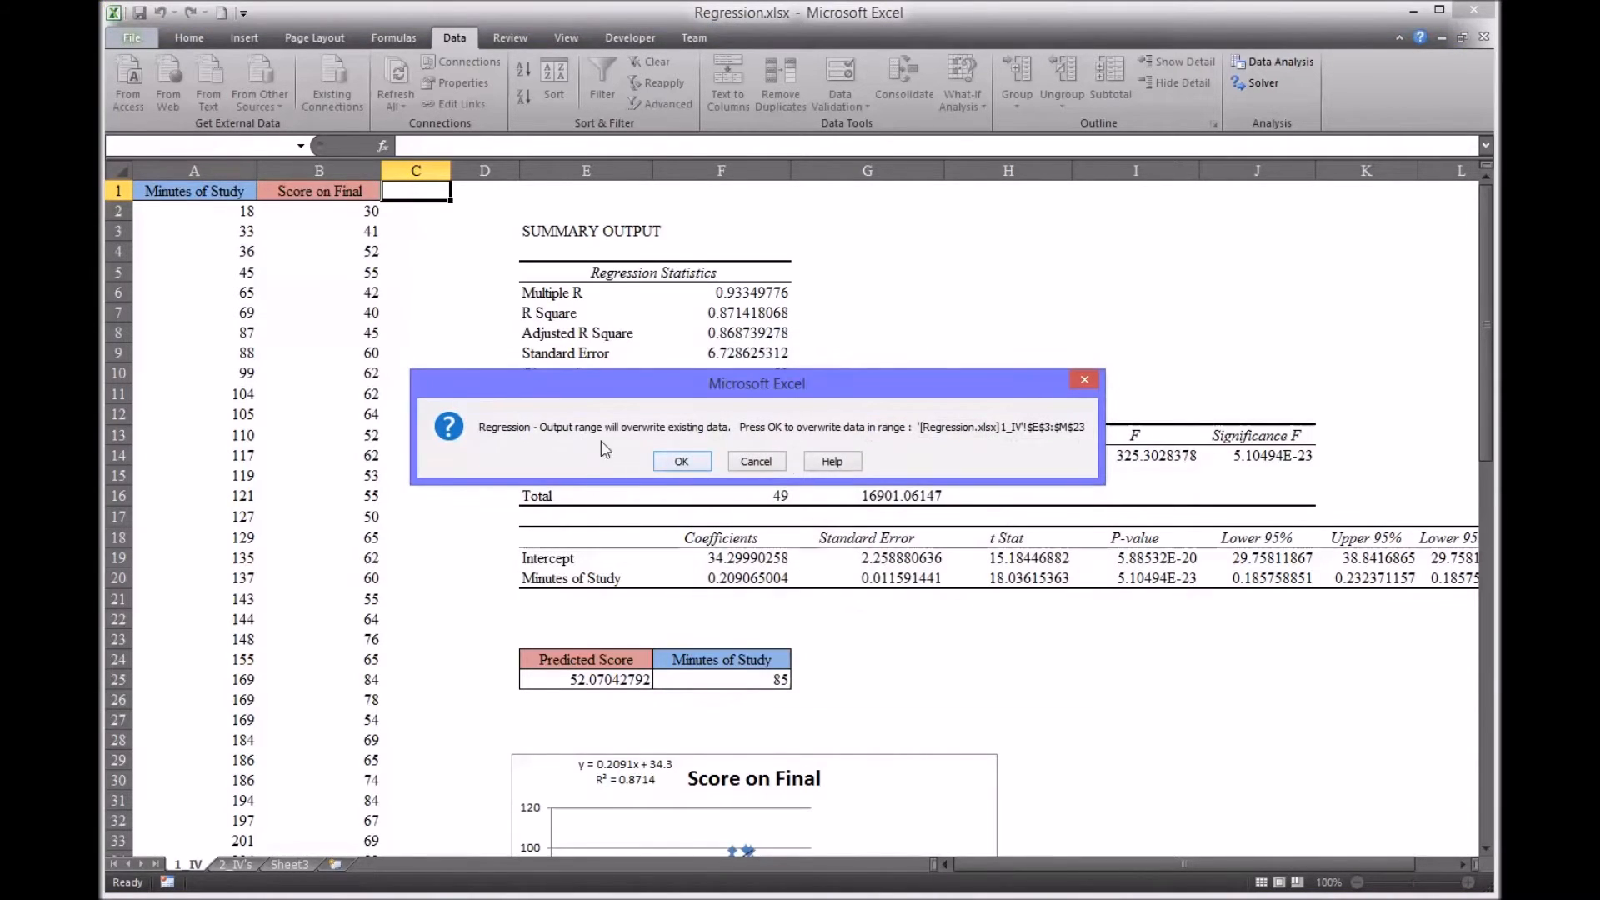
pyautogui.click(674, 461)
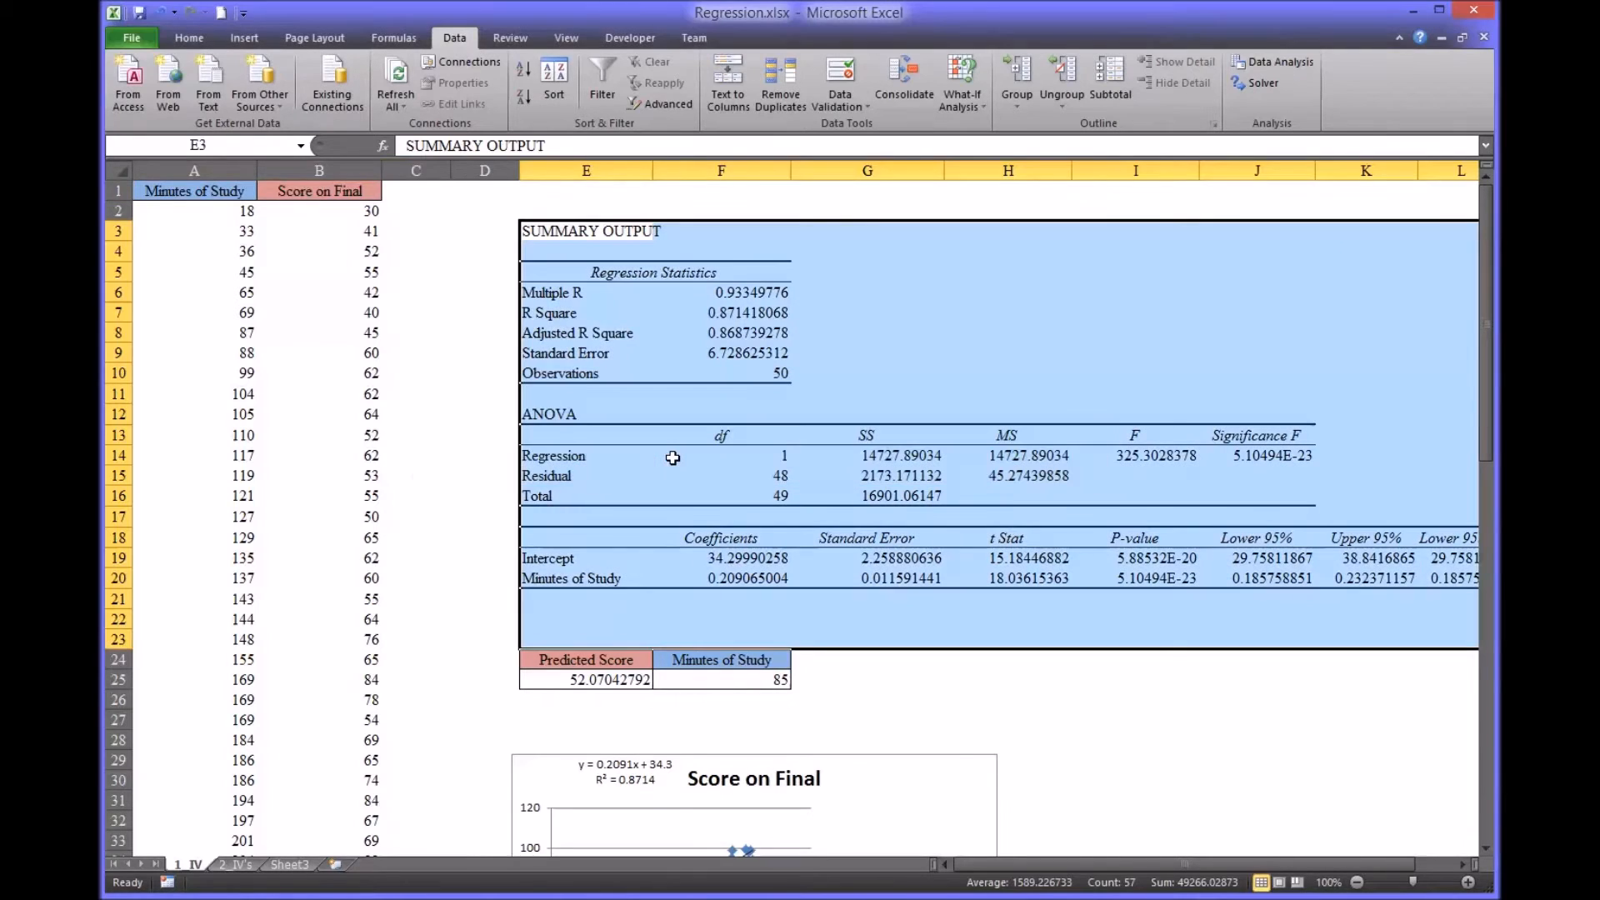
pyautogui.click(674, 612)
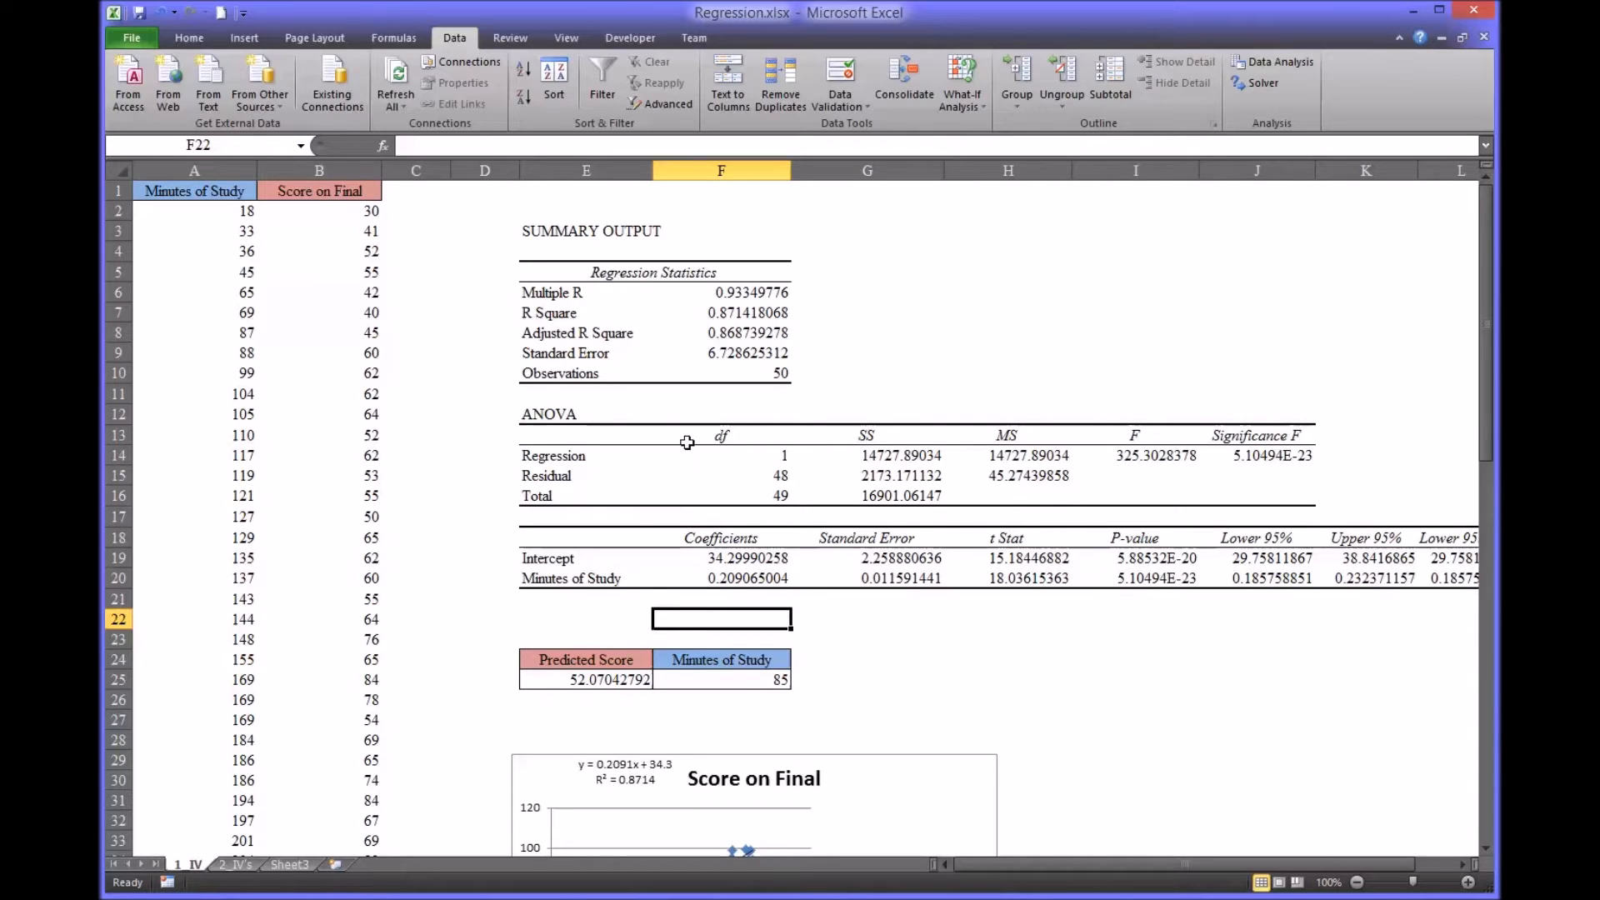
# - Review the summary output and examine Multiple R, R Square, Standard Error and Observations in the regression statistics
pyautogui.moveTo(532, 234); pyautogui.dragTo(1333, 575)
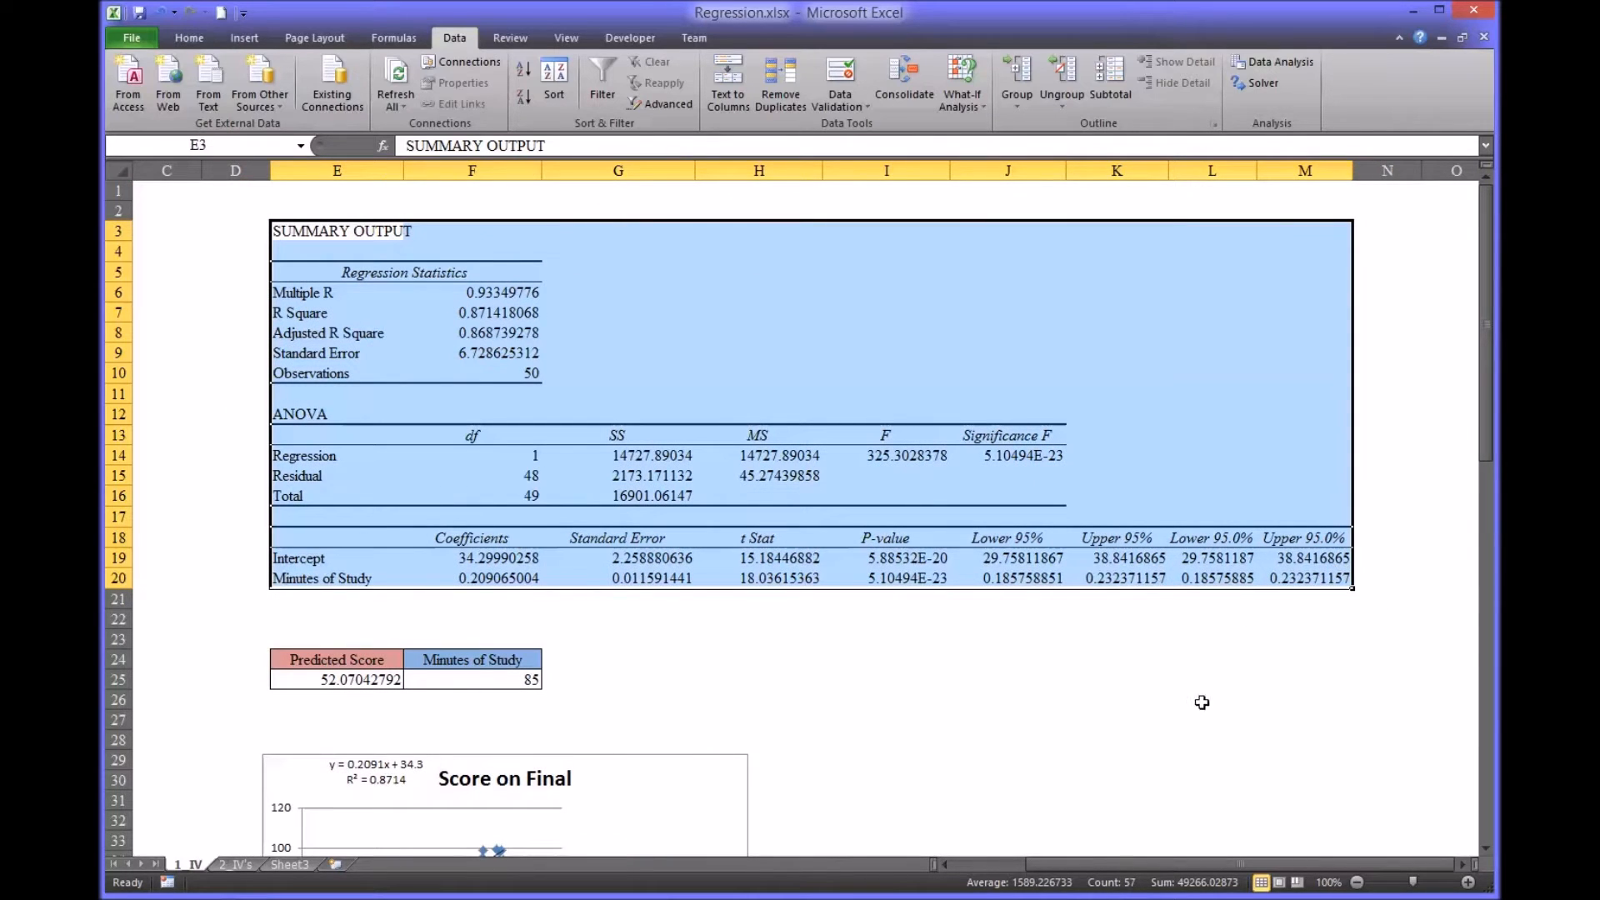
pyautogui.moveTo(1162, 867); pyautogui.dragTo(1087, 869)
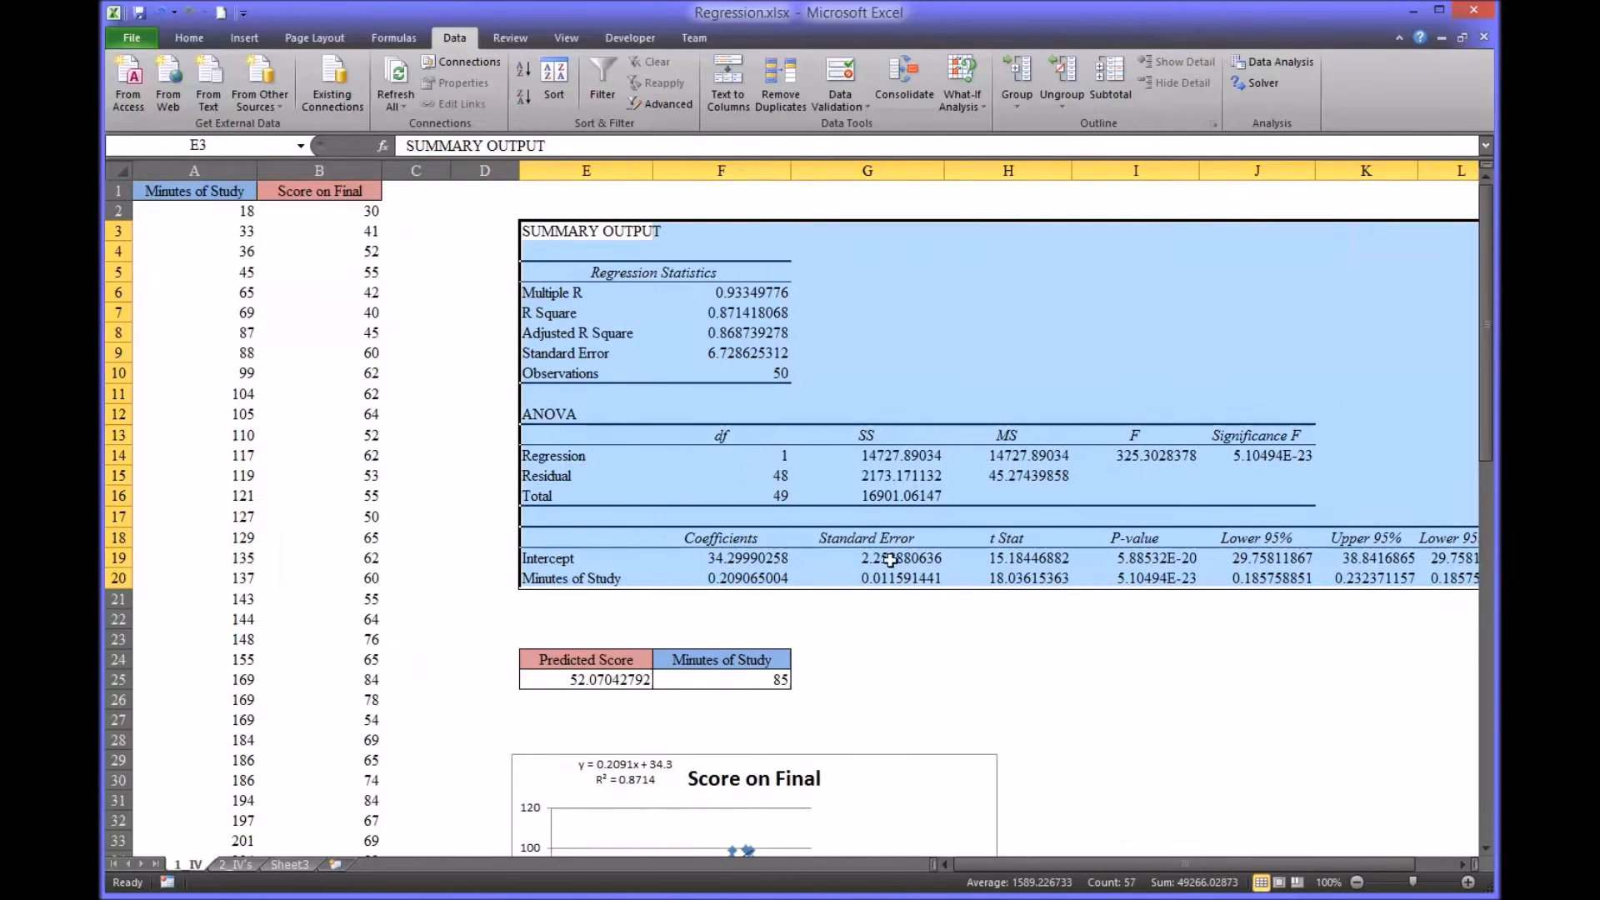
pyautogui.click(612, 296)
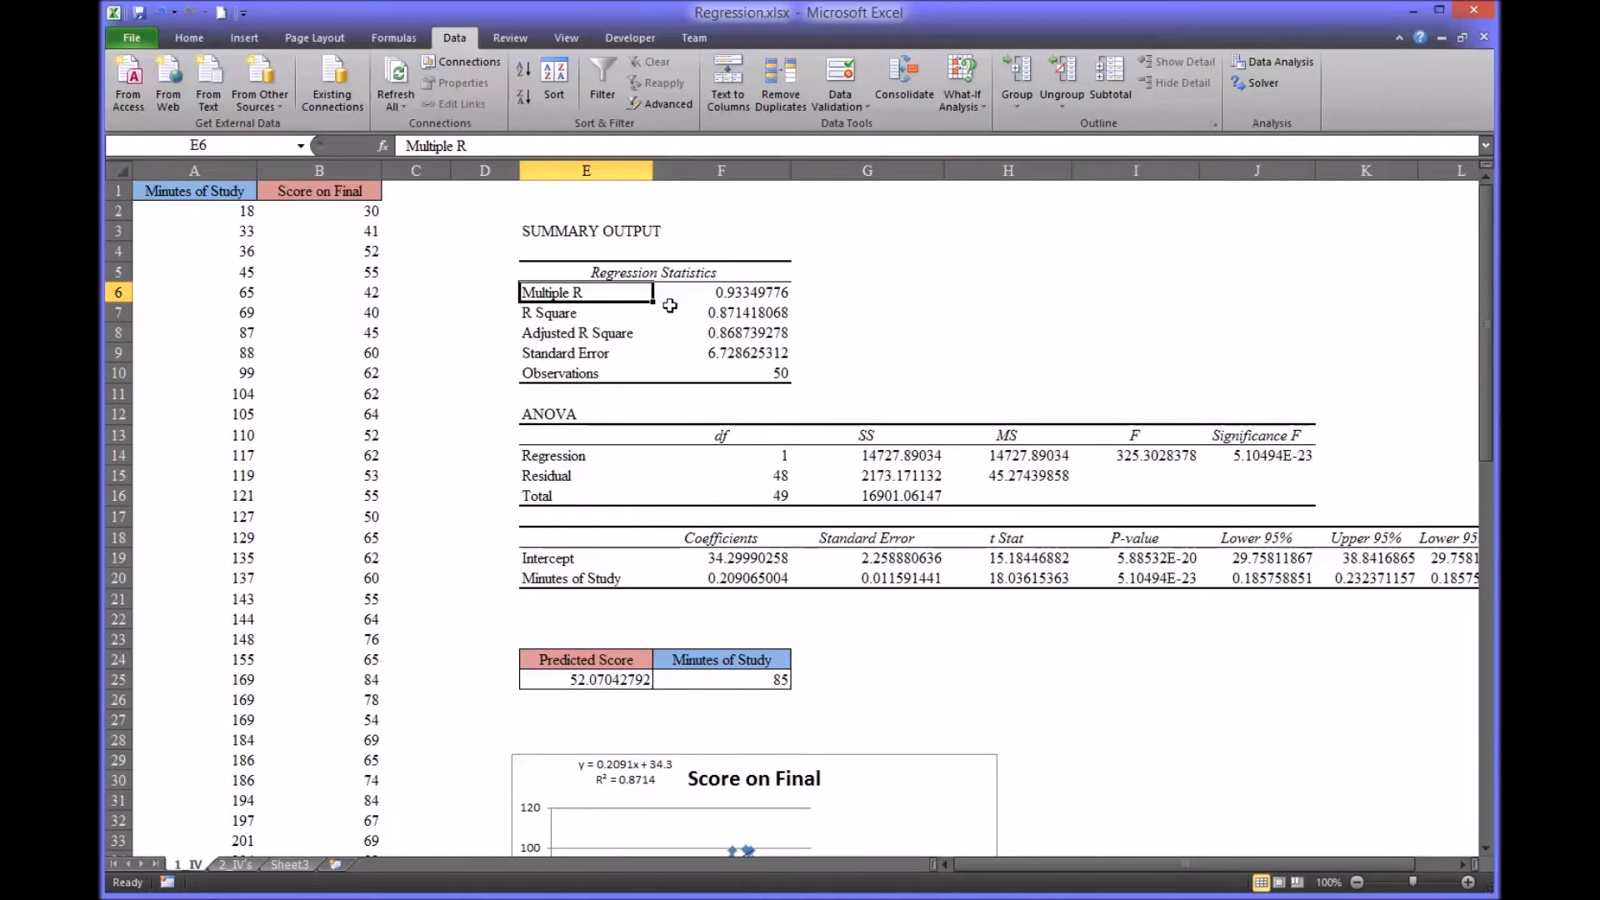
pyautogui.click(716, 291)
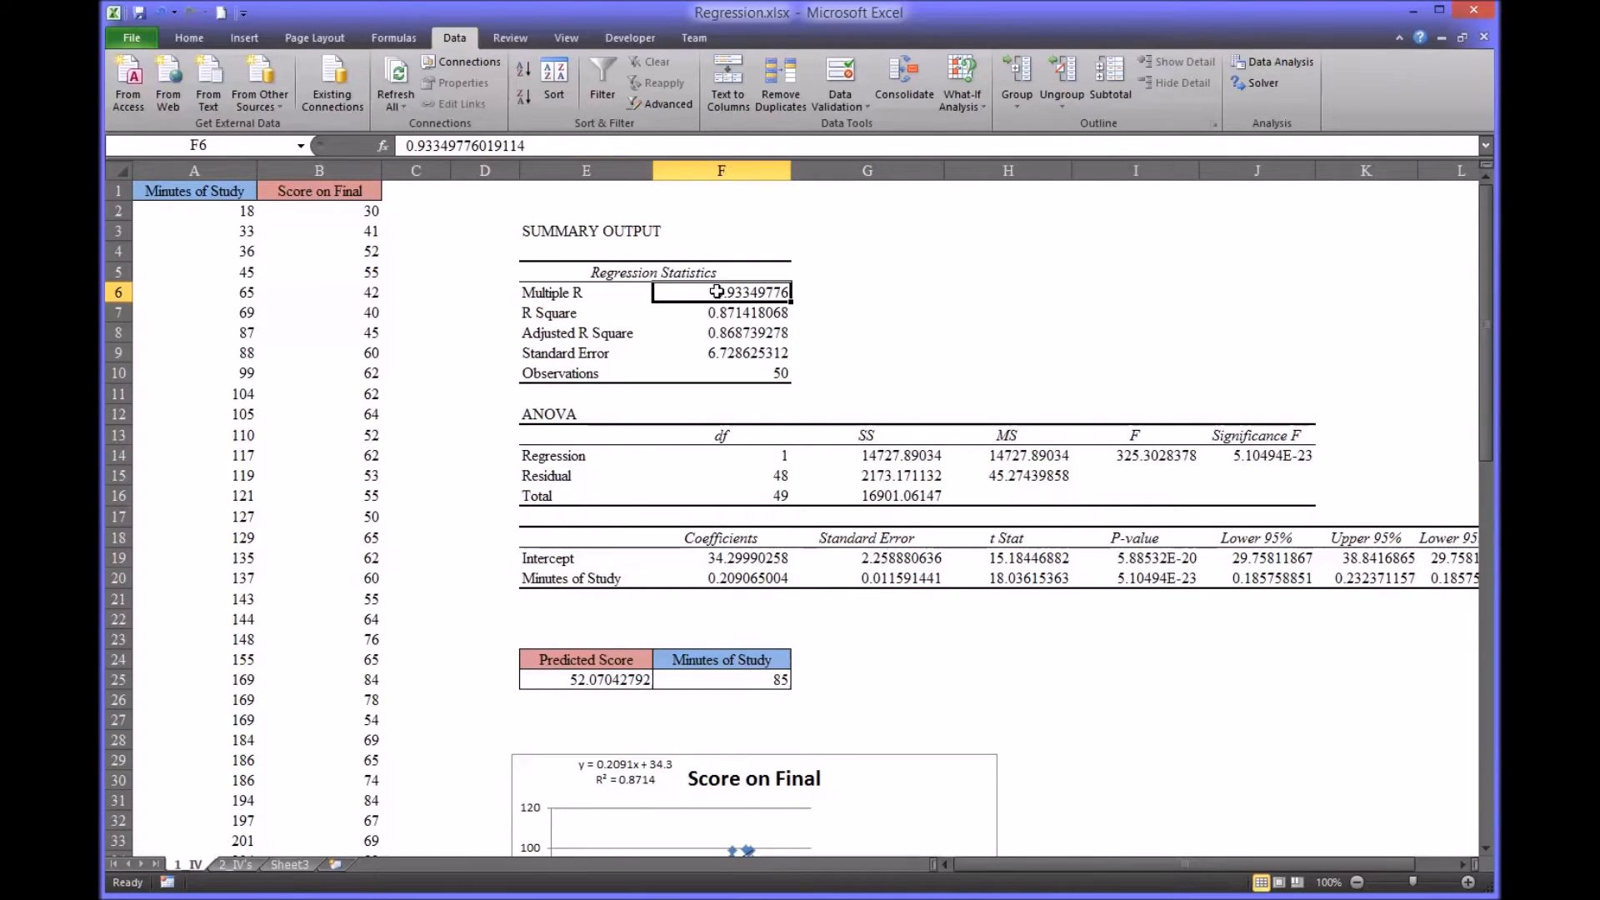
pyautogui.click(561, 317)
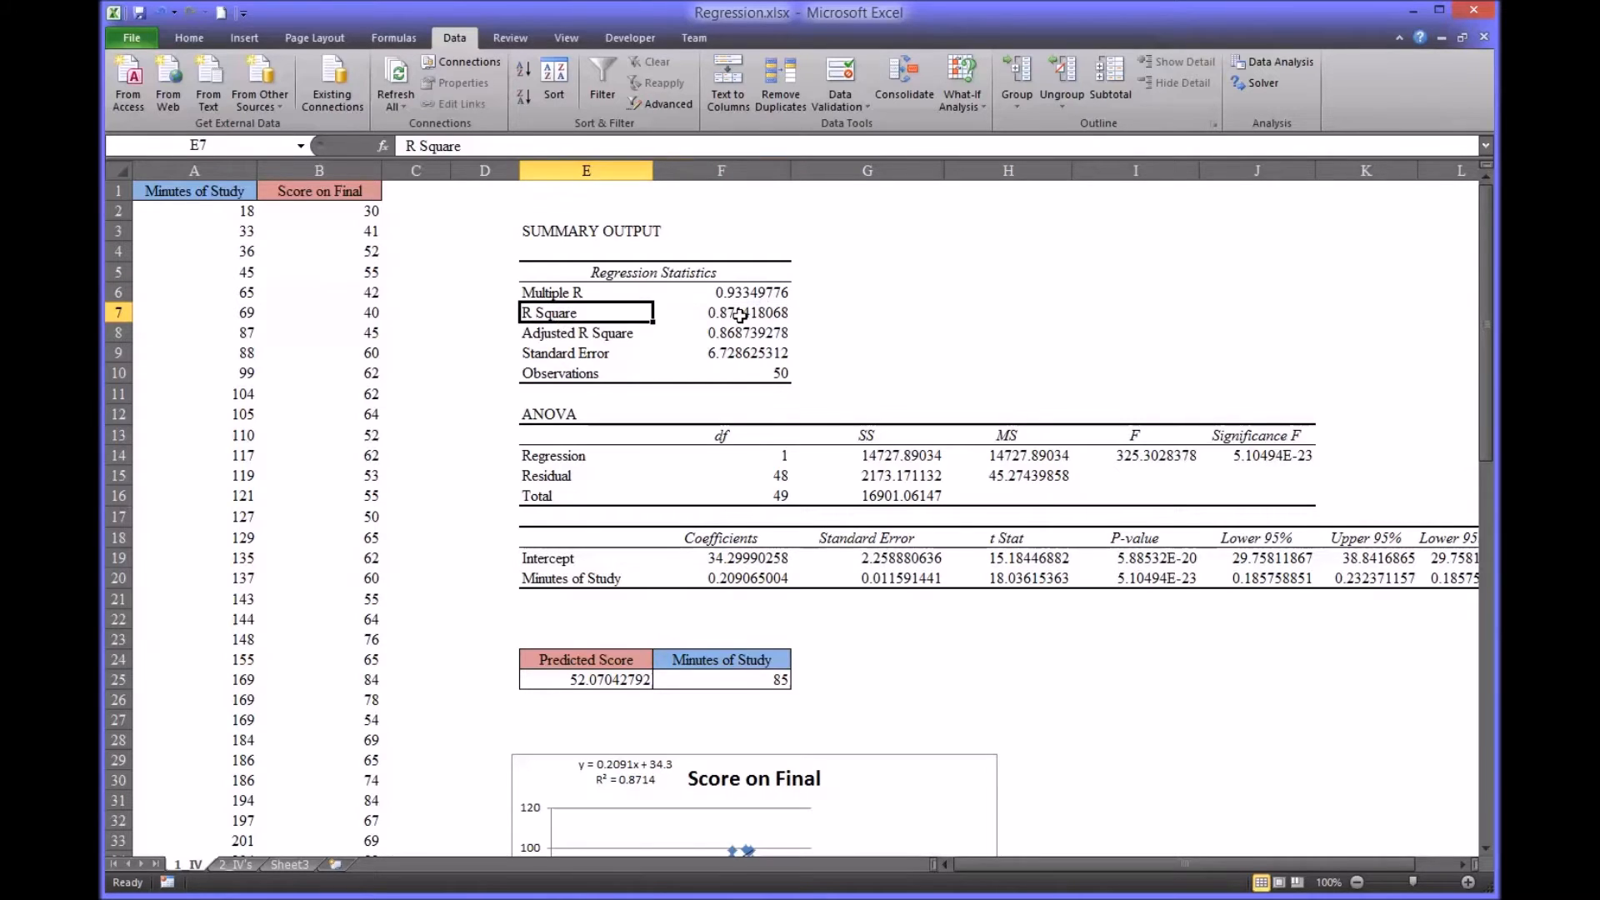
pyautogui.click(740, 315)
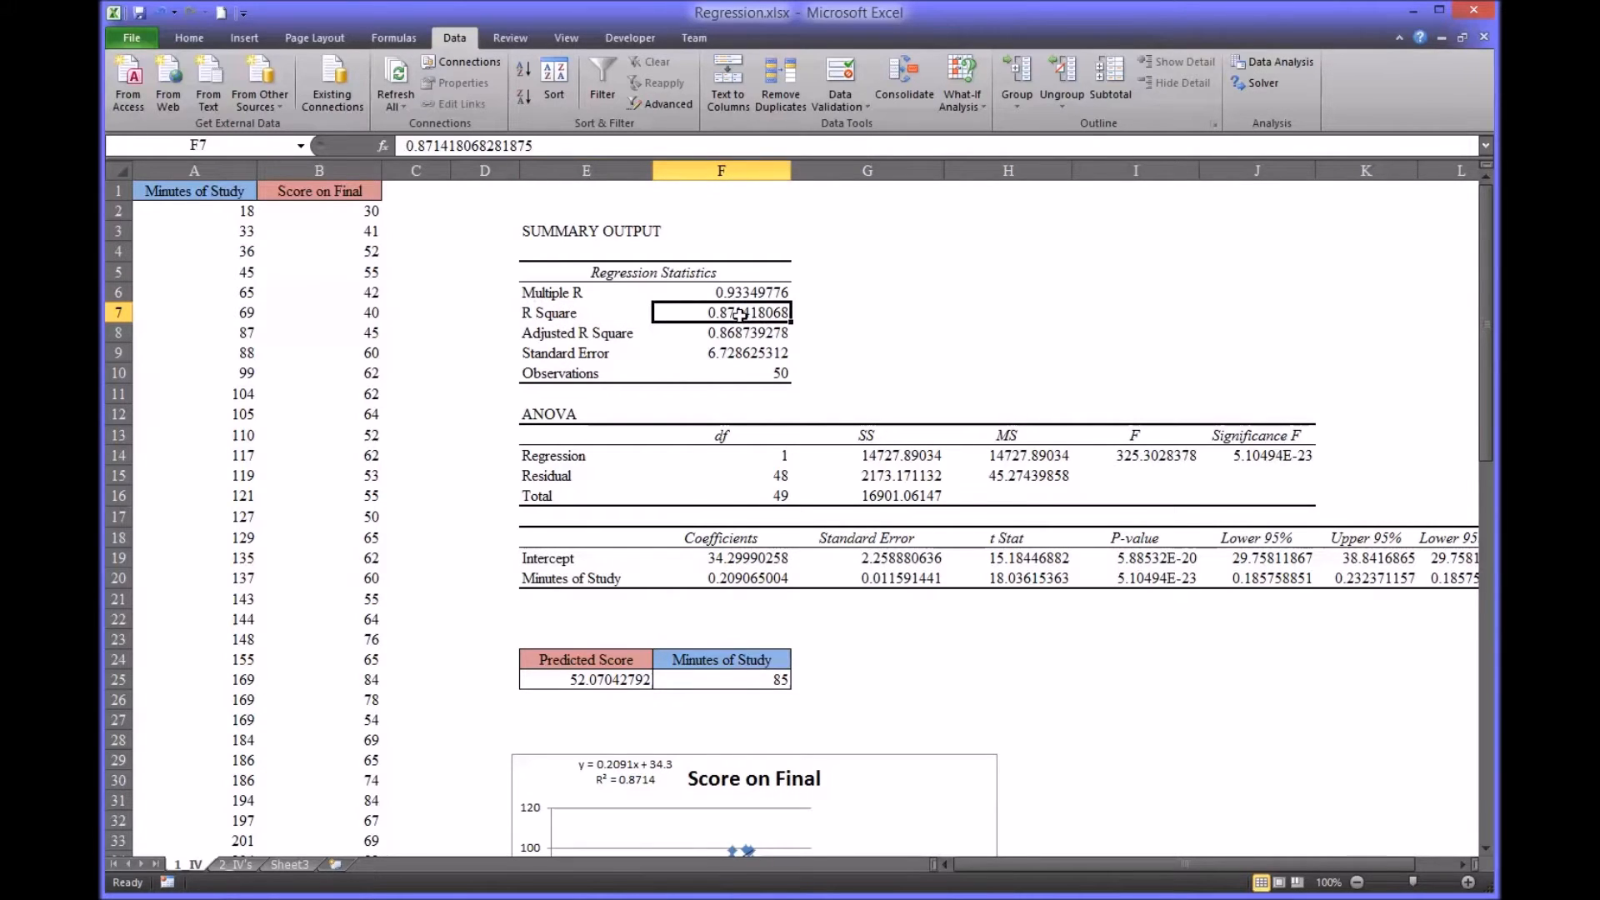
pyautogui.click(708, 294)
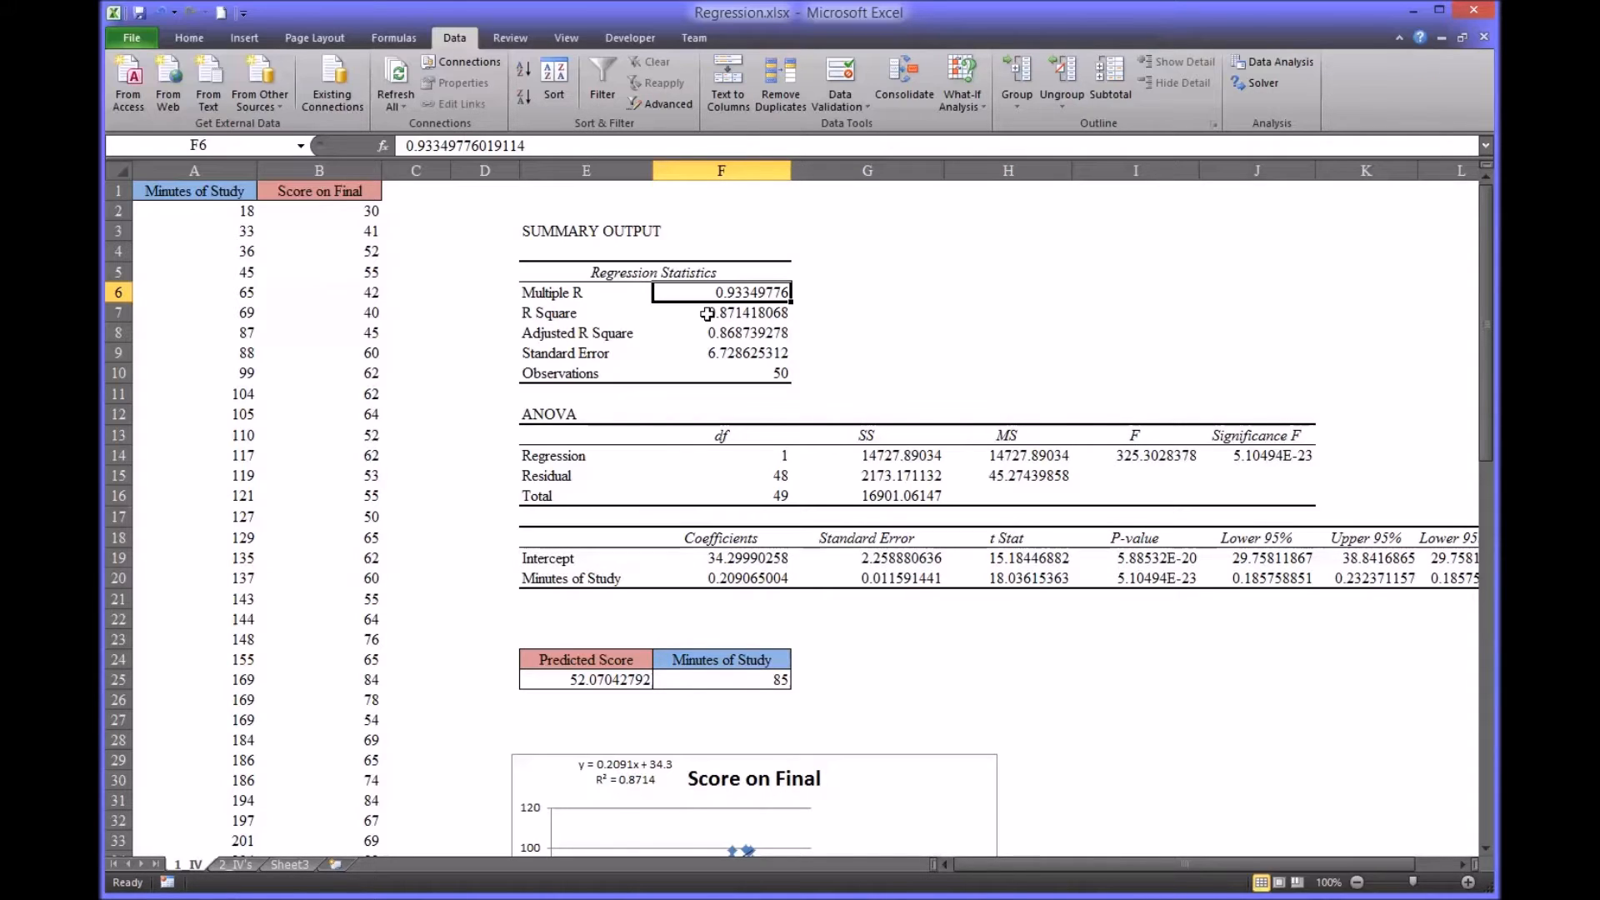
pyautogui.click(551, 320)
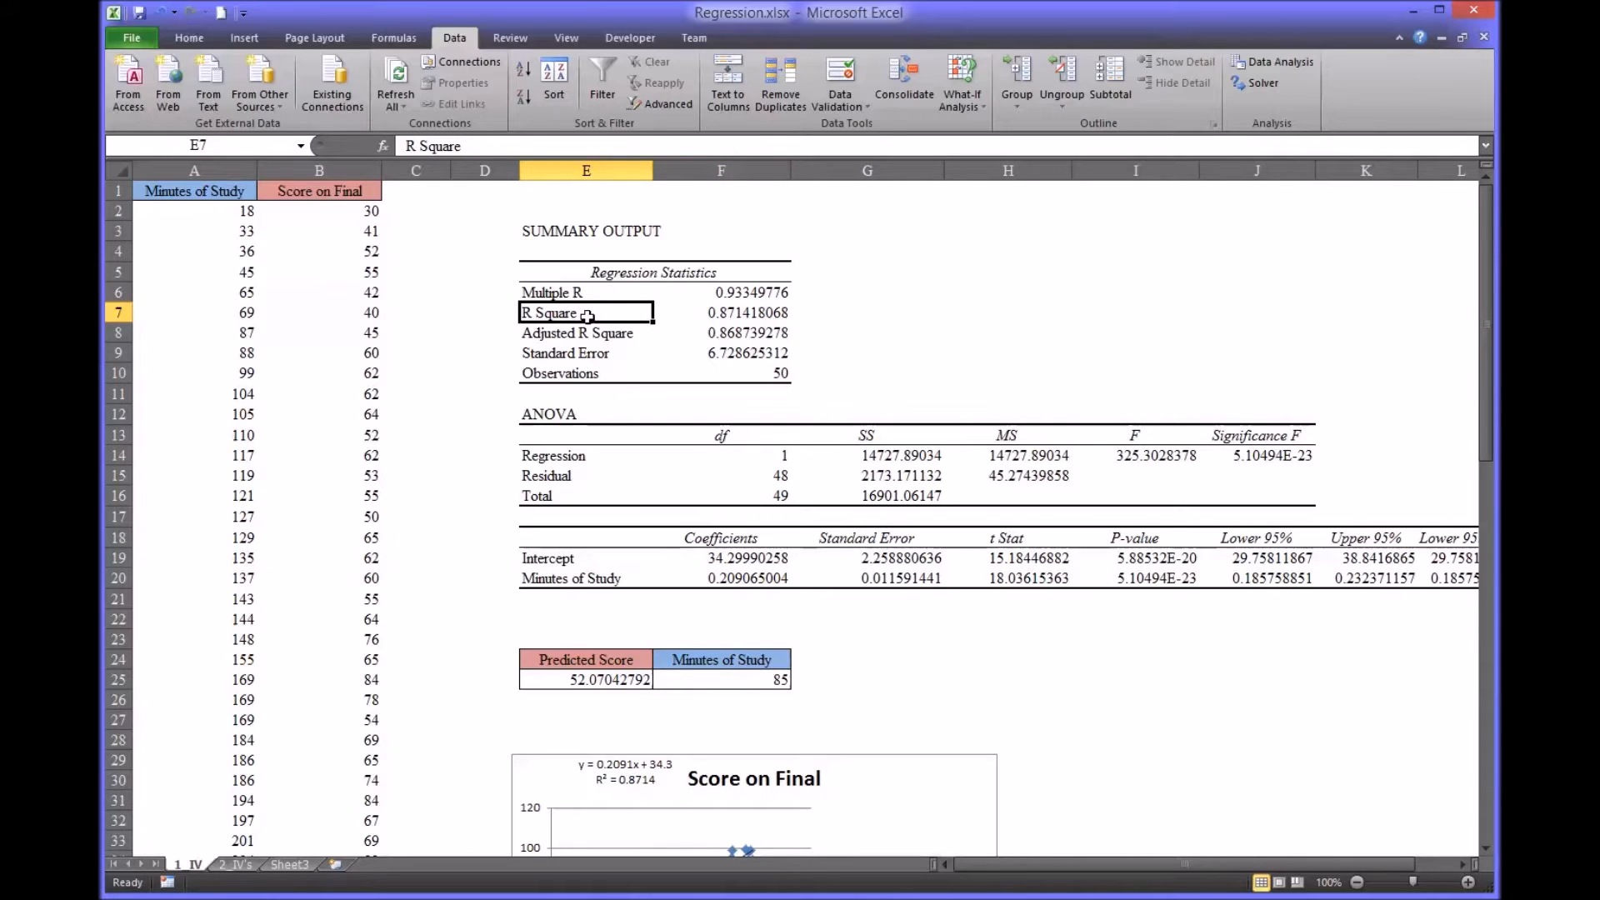
pyautogui.click(707, 314)
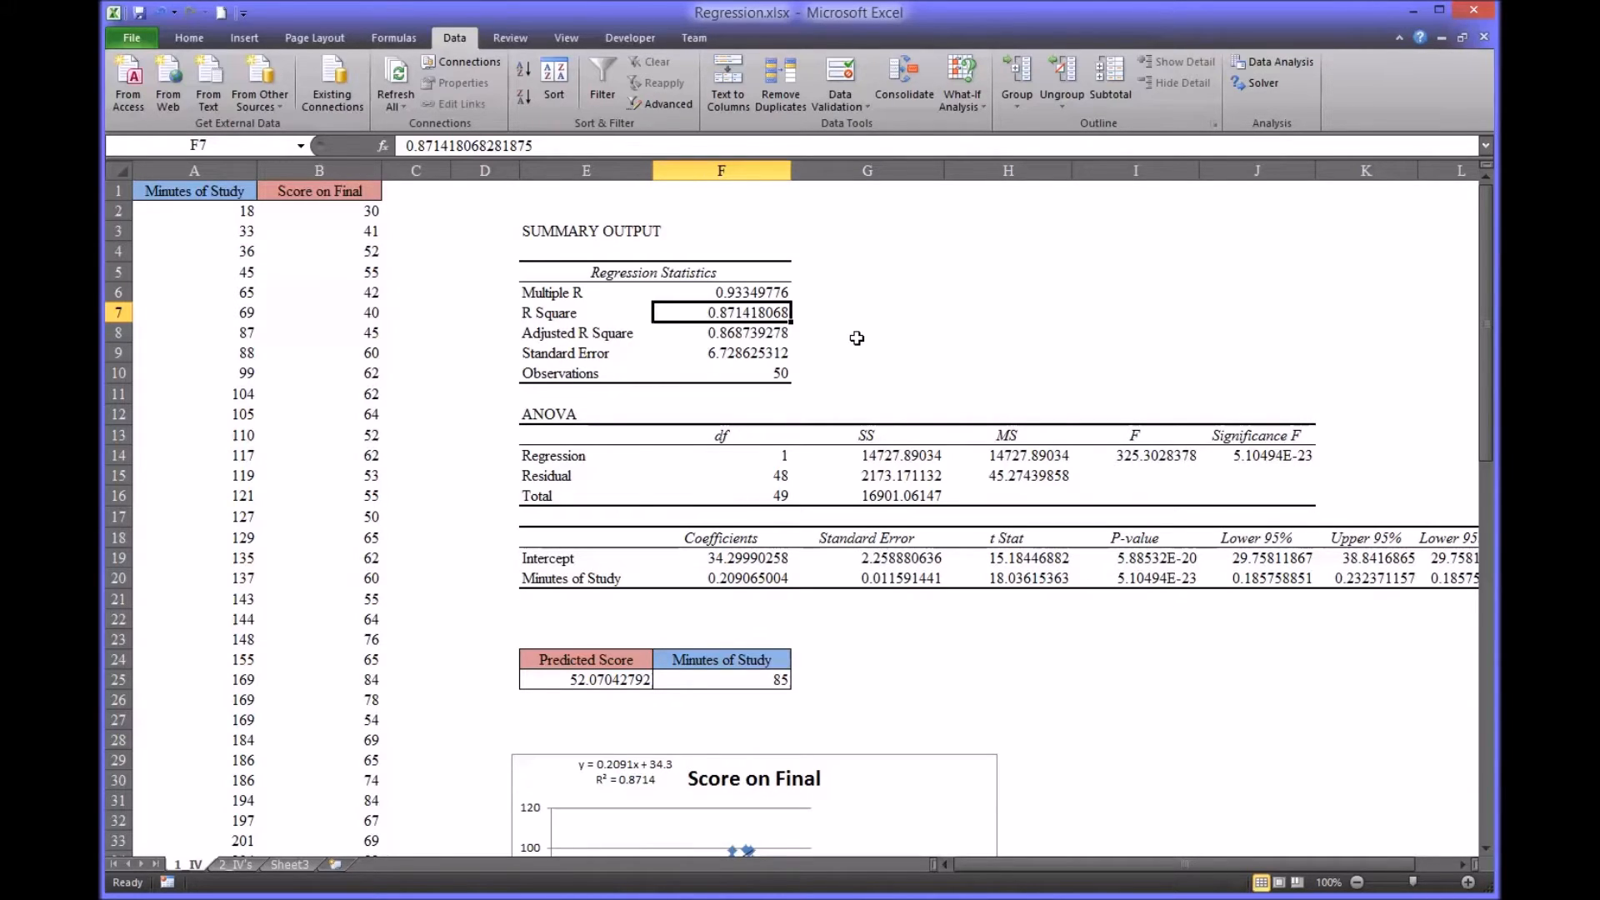
pyautogui.click(717, 358)
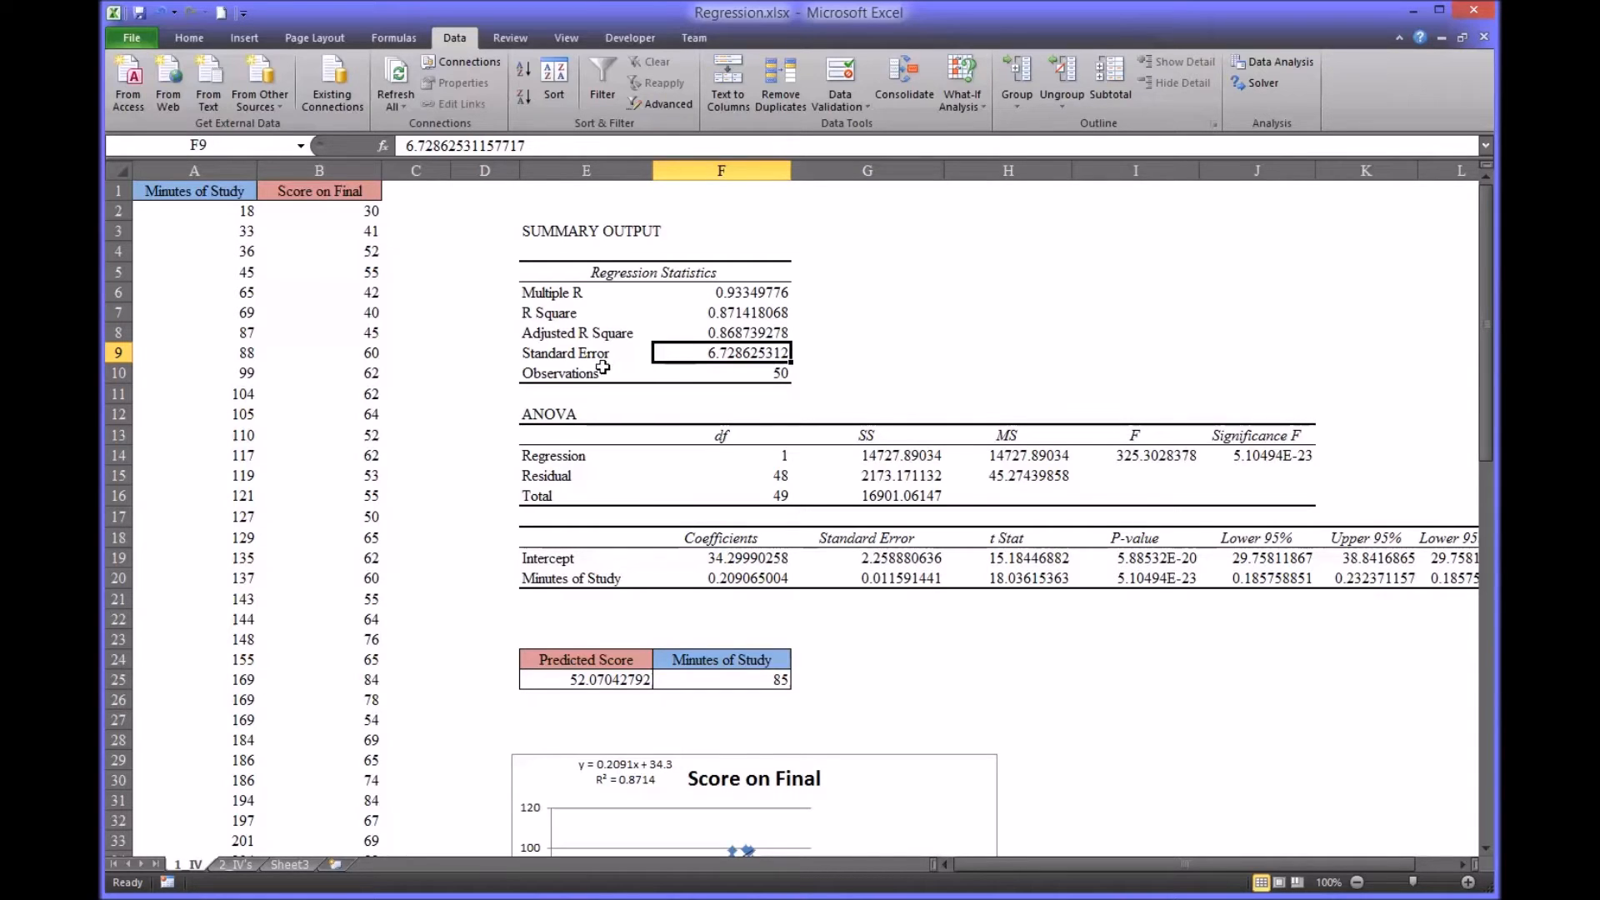
pyautogui.click(723, 379)
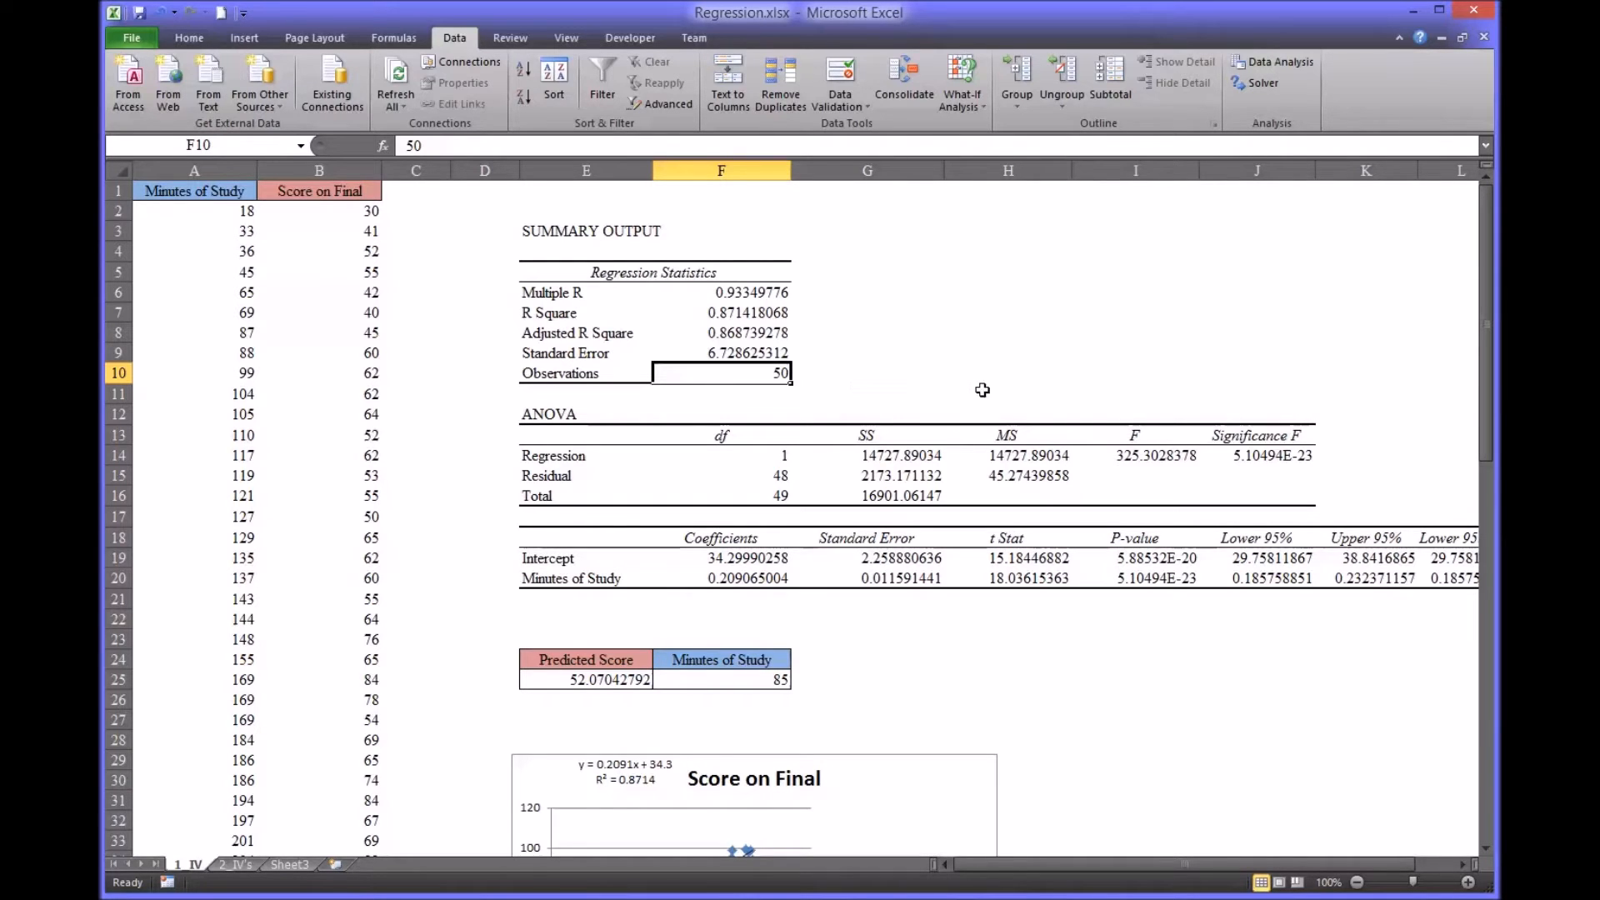
# - Examine the Significance F value of the Regression row in the ANOVA table
pyautogui.moveTo(1483, 328); pyautogui.dragTo(1480, 348)
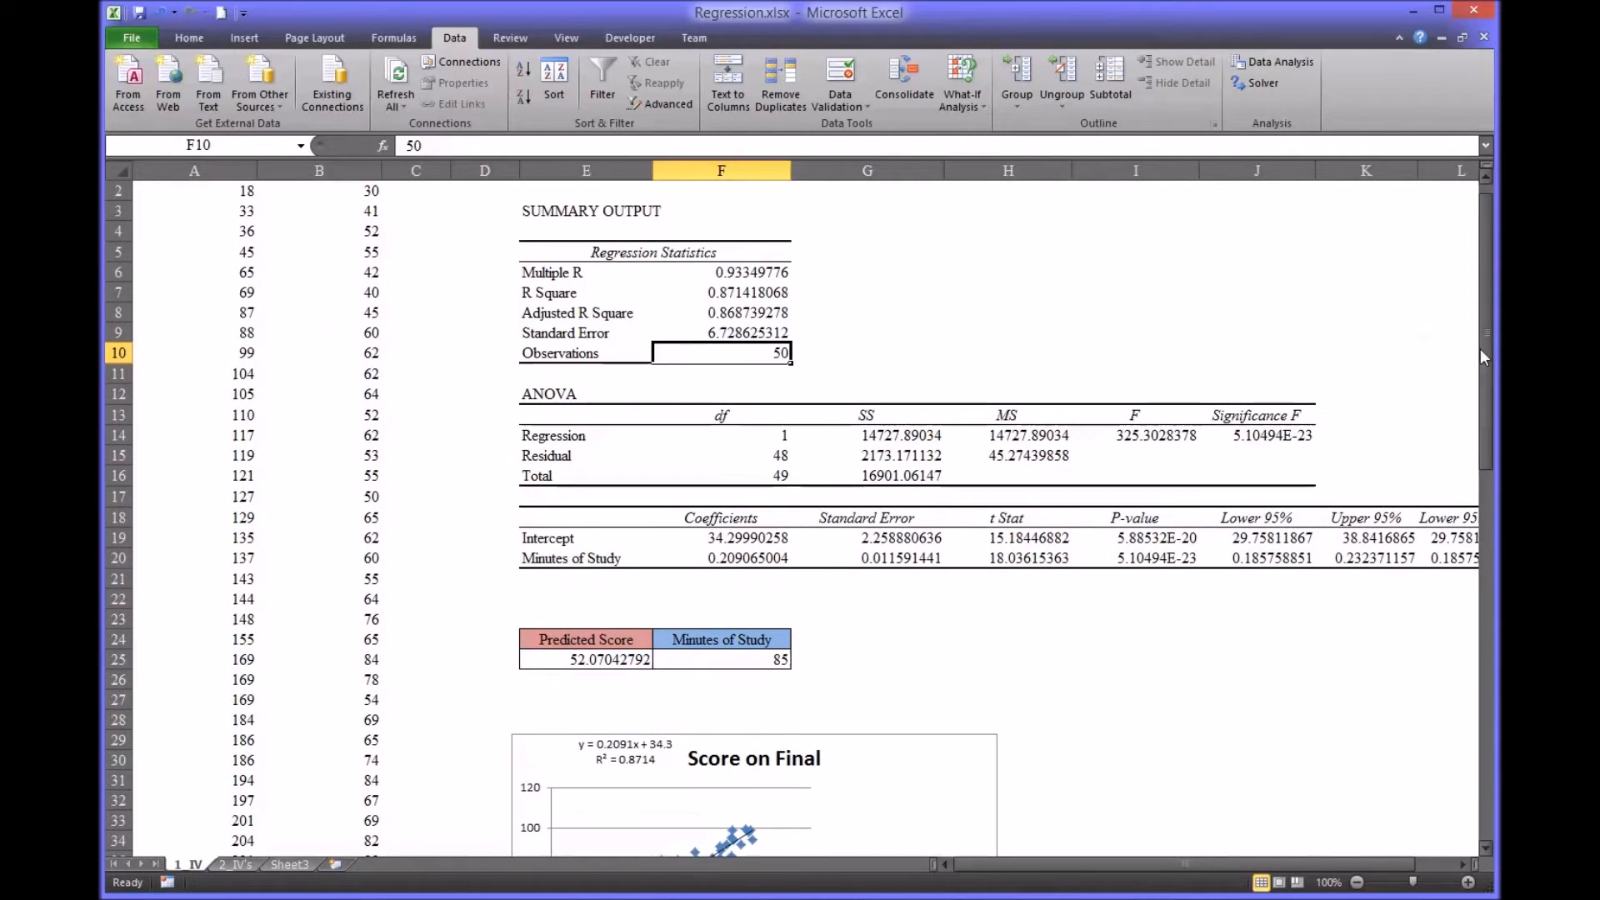
pyautogui.click(1261, 435)
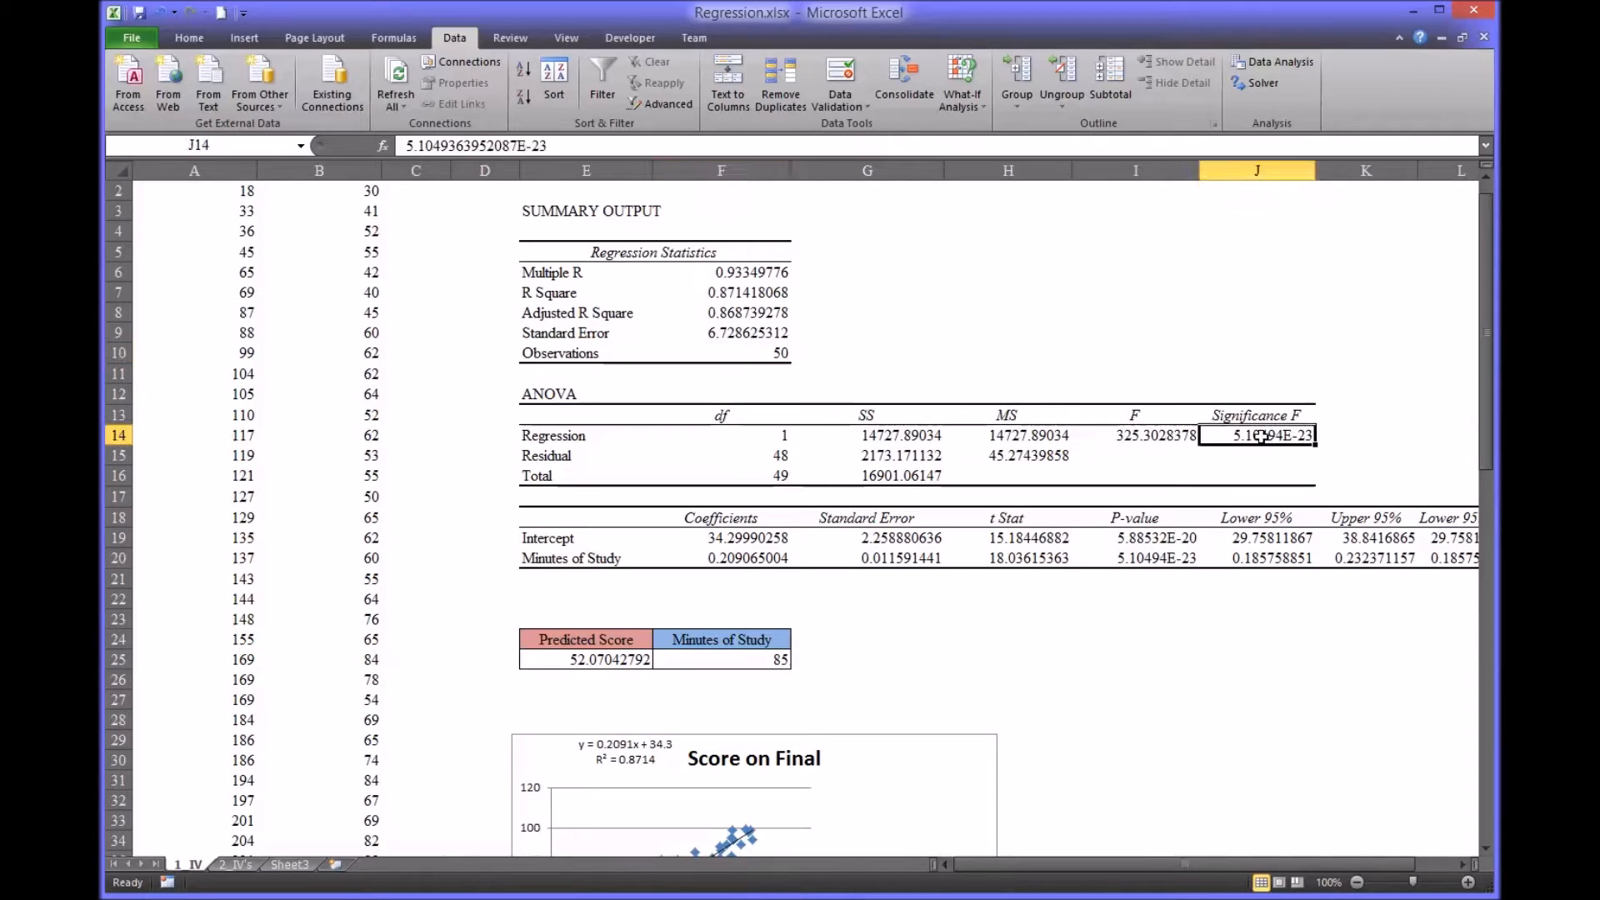
pyautogui.click(572, 436)
pyautogui.click(1247, 434)
pyautogui.scroll(-1, 1242, 467)
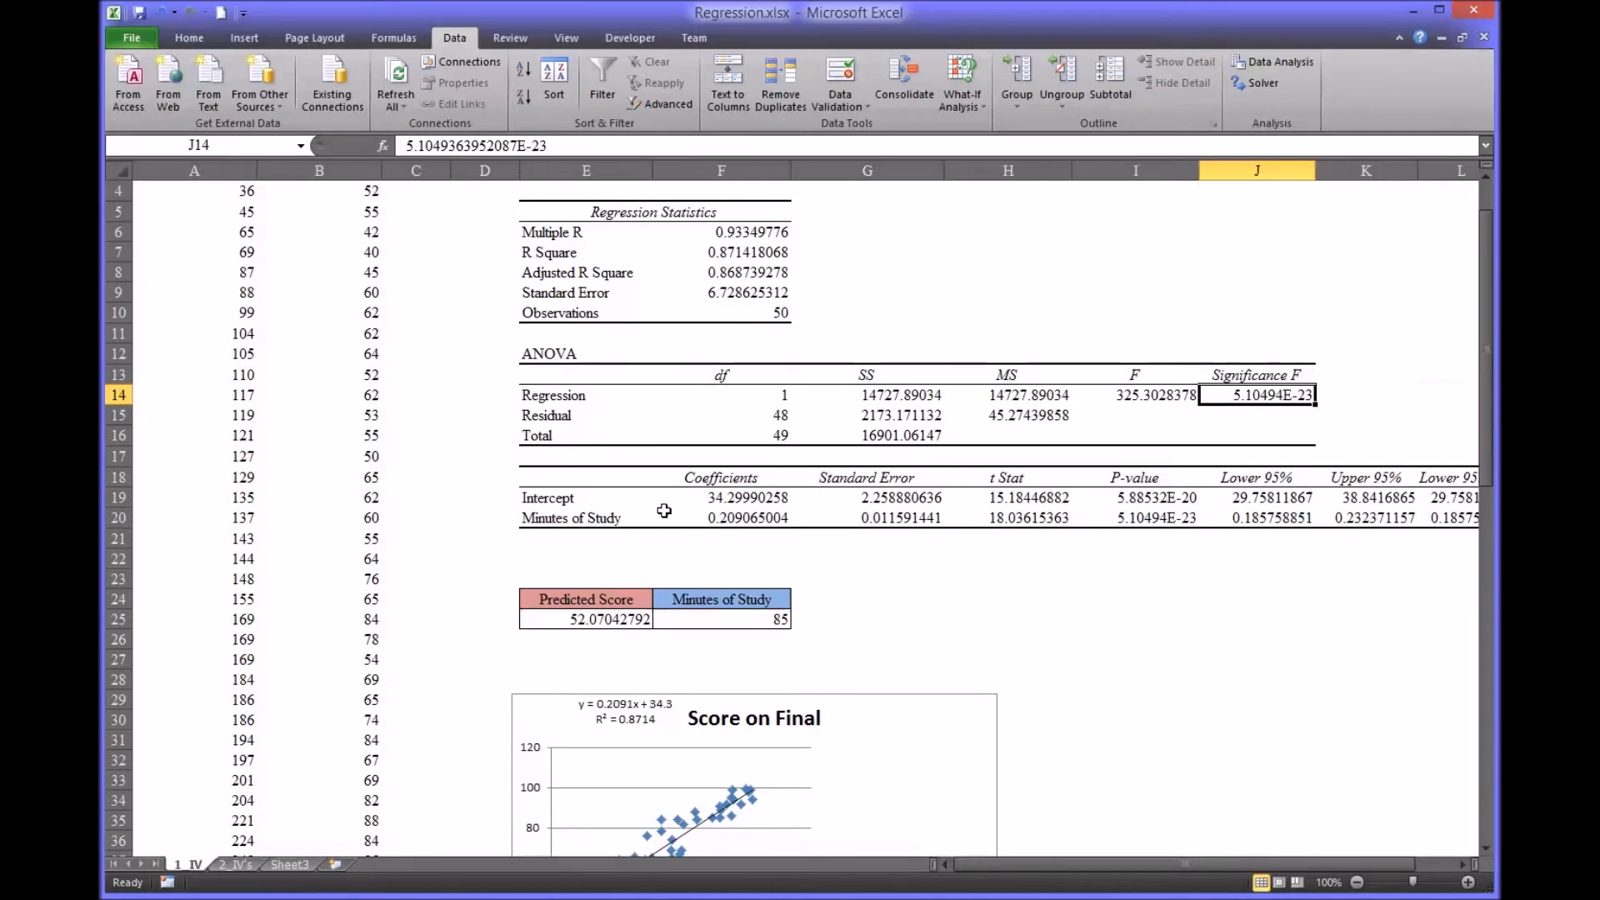
# - Examine the Intercept and Minutes of Study rows of the coefficients table, including both coefficients
pyautogui.click(572, 505)
pyautogui.moveTo(572, 505); pyautogui.dragTo(1333, 521)
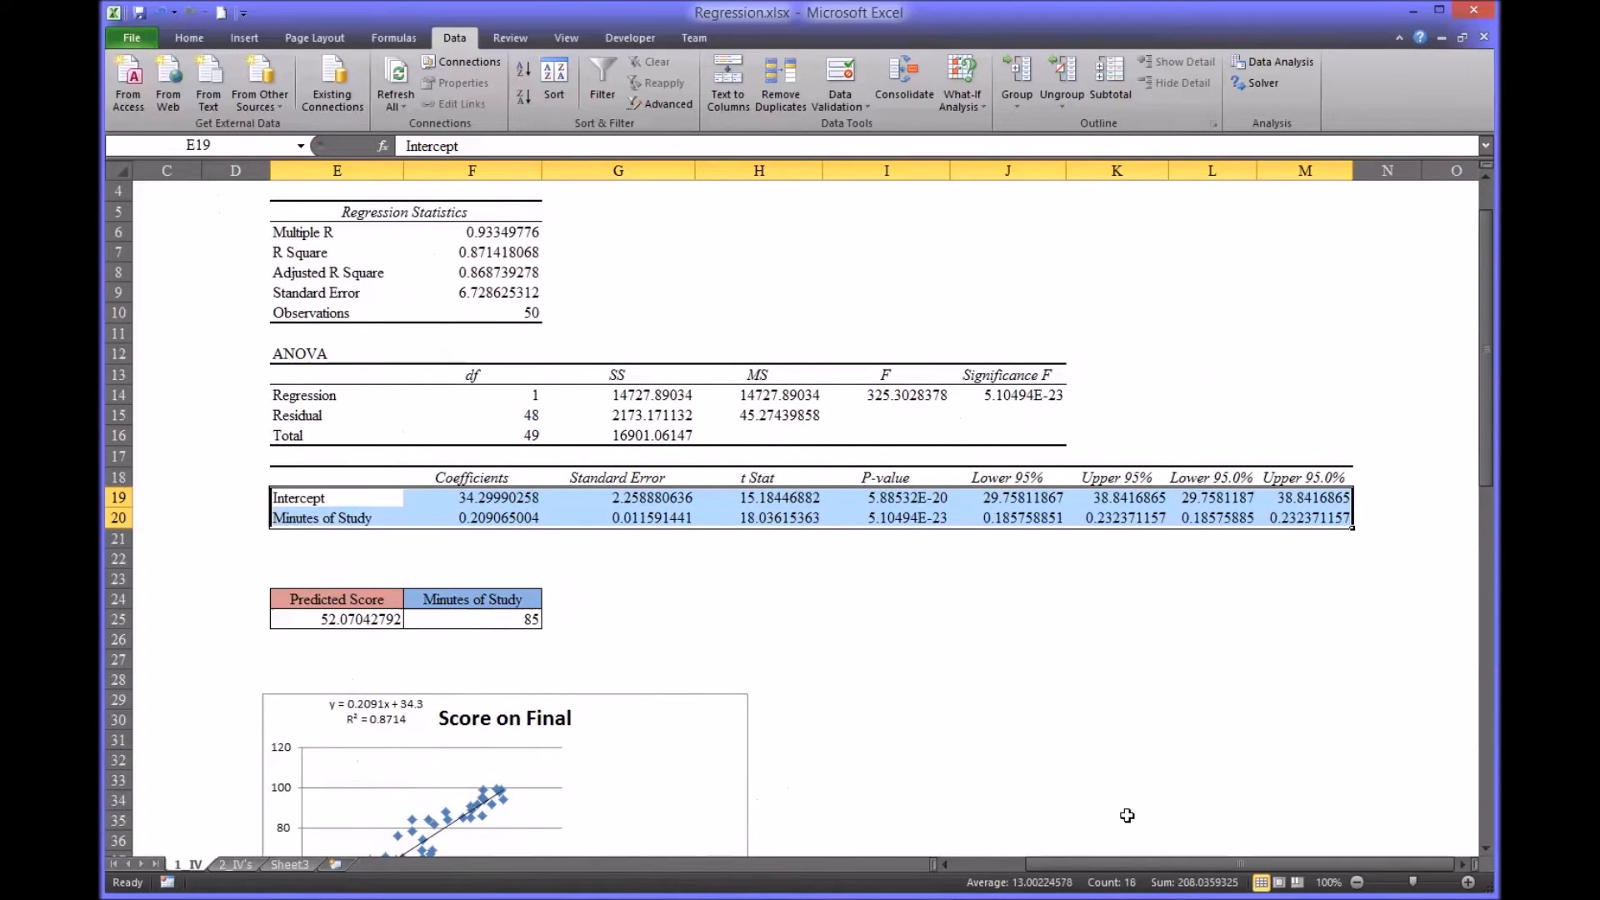
pyautogui.moveTo(1105, 873); pyautogui.dragTo(1054, 875)
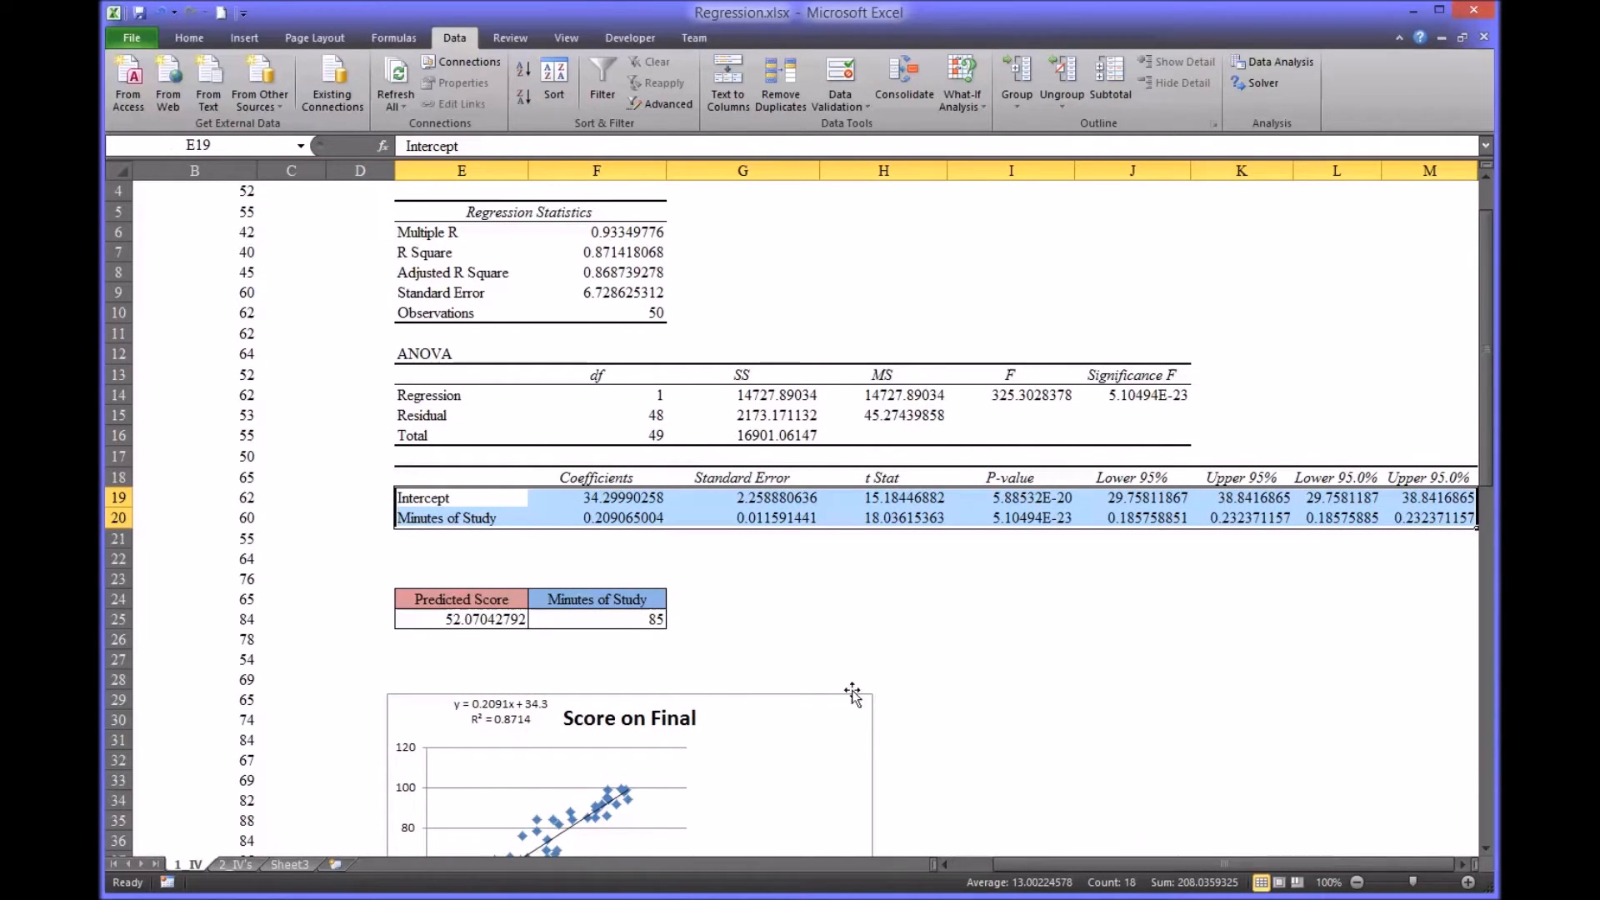
pyautogui.click(434, 517)
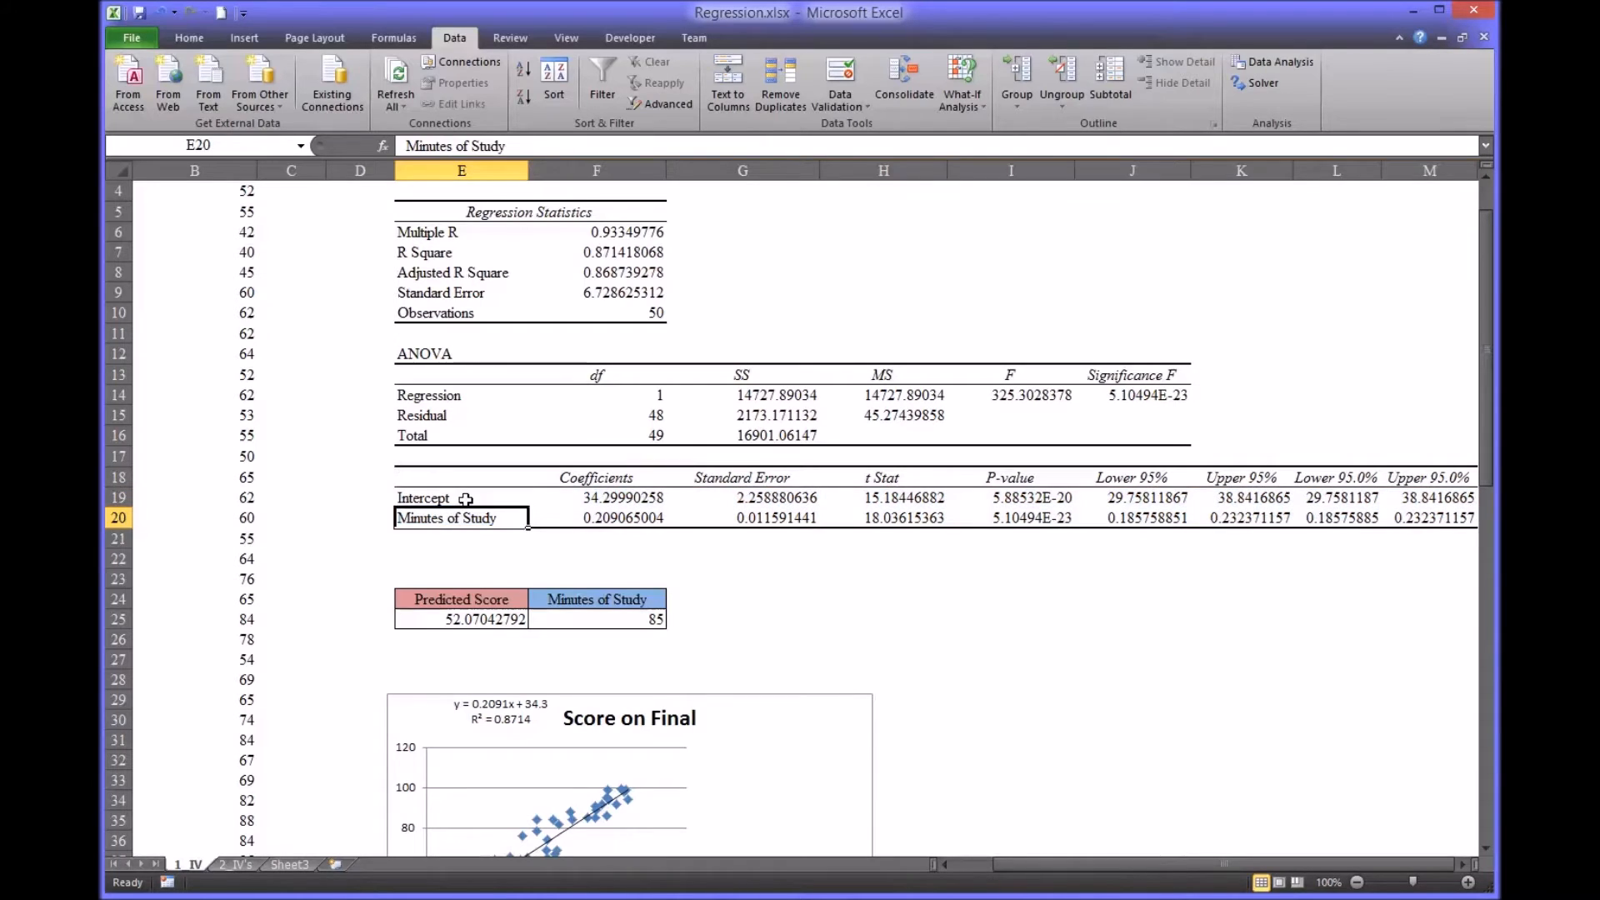
pyautogui.click(466, 499)
pyautogui.click(606, 500)
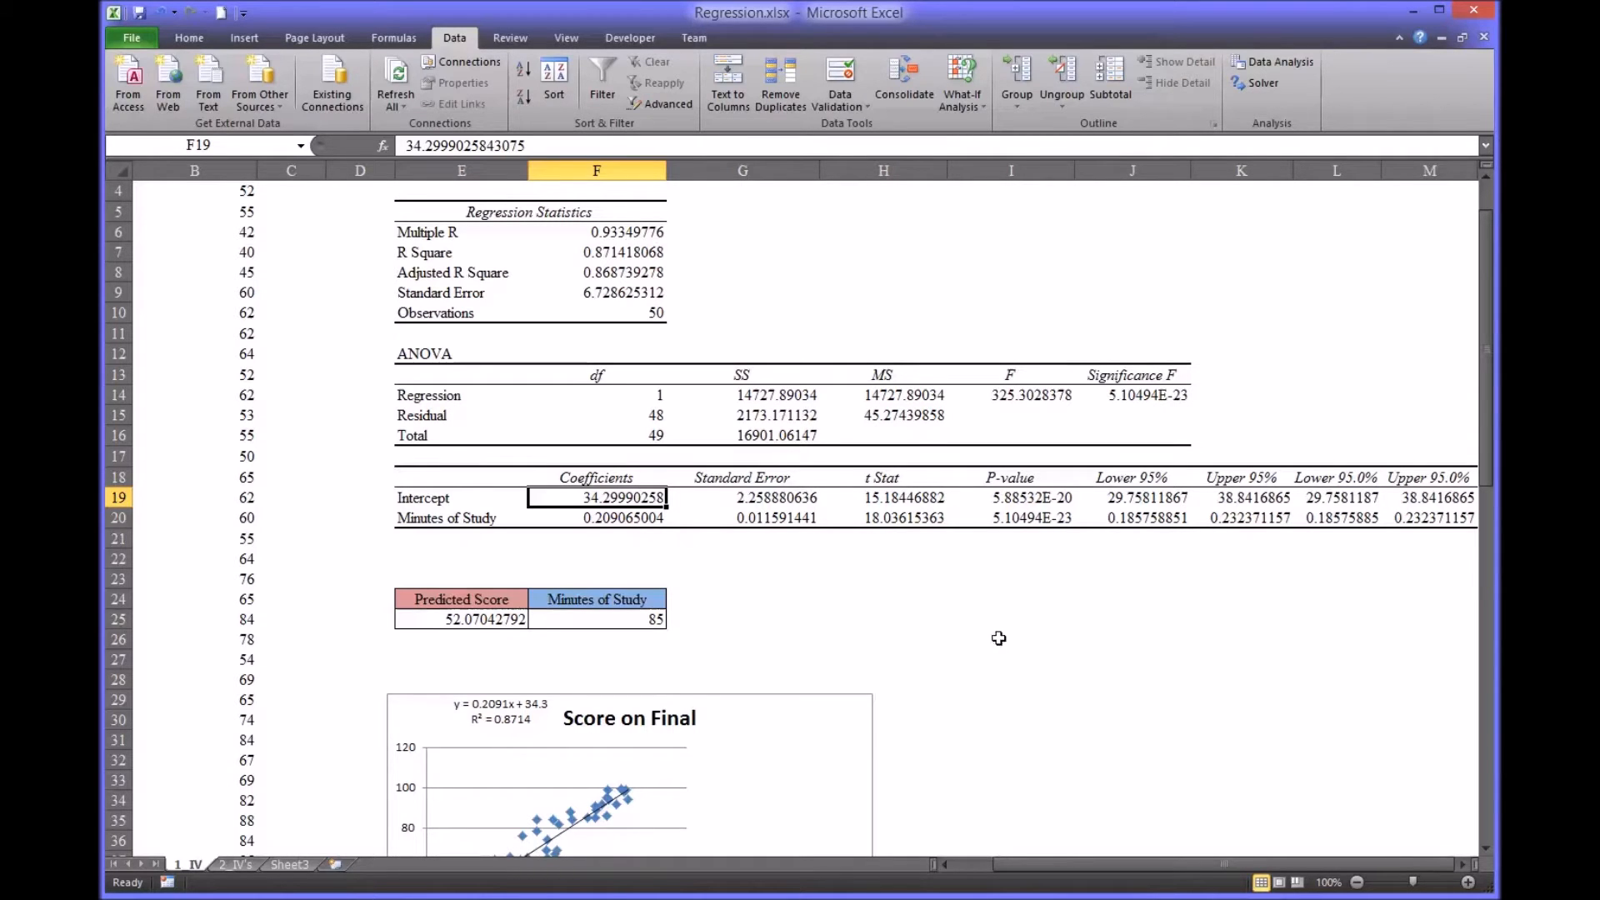
pyautogui.moveTo(1180, 870); pyautogui.dragTo(1132, 873)
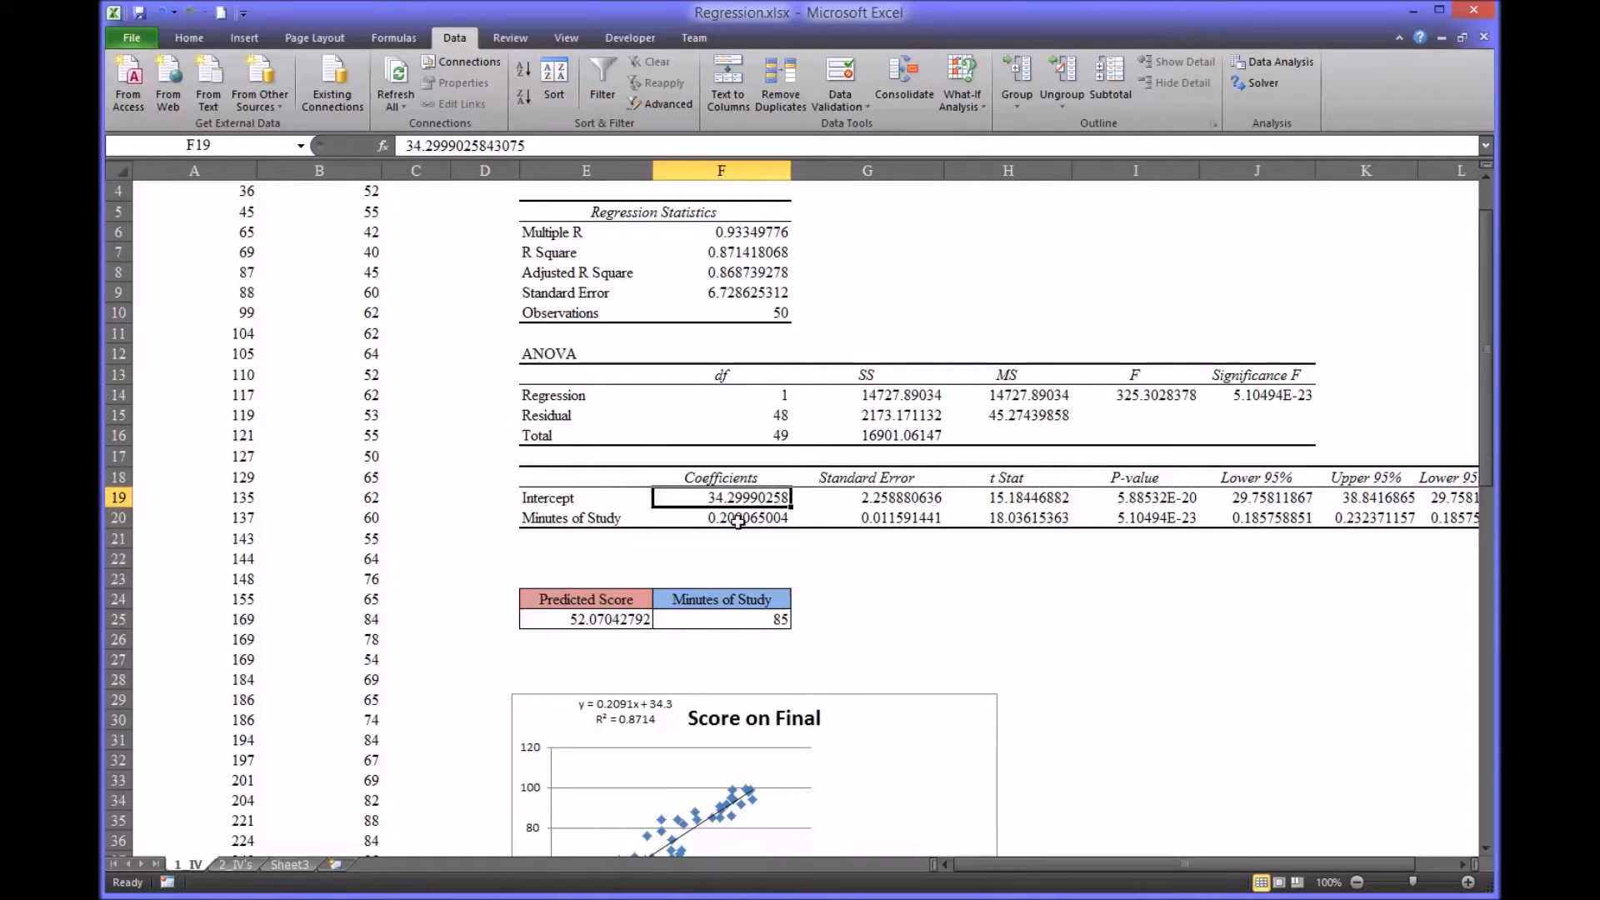
pyautogui.click(599, 523)
pyautogui.click(688, 523)
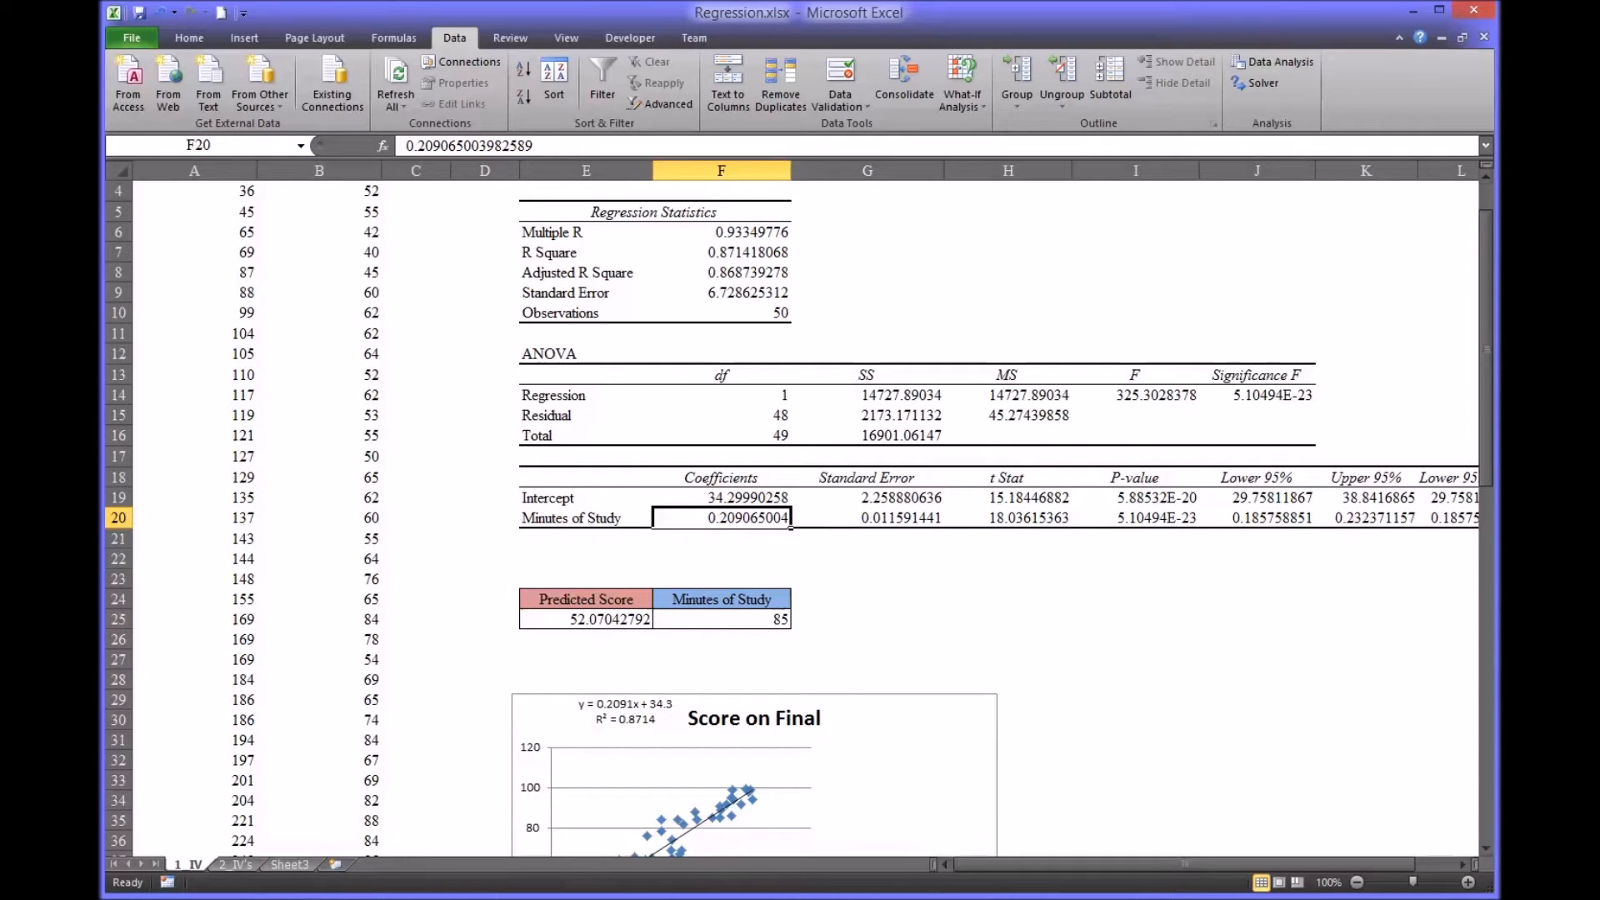
# - Review the regression output alongside the Predicted Score table and the Score on Final scatter chart with its trendline
pyautogui.moveTo(1486, 468); pyautogui.dragTo(1487, 440)
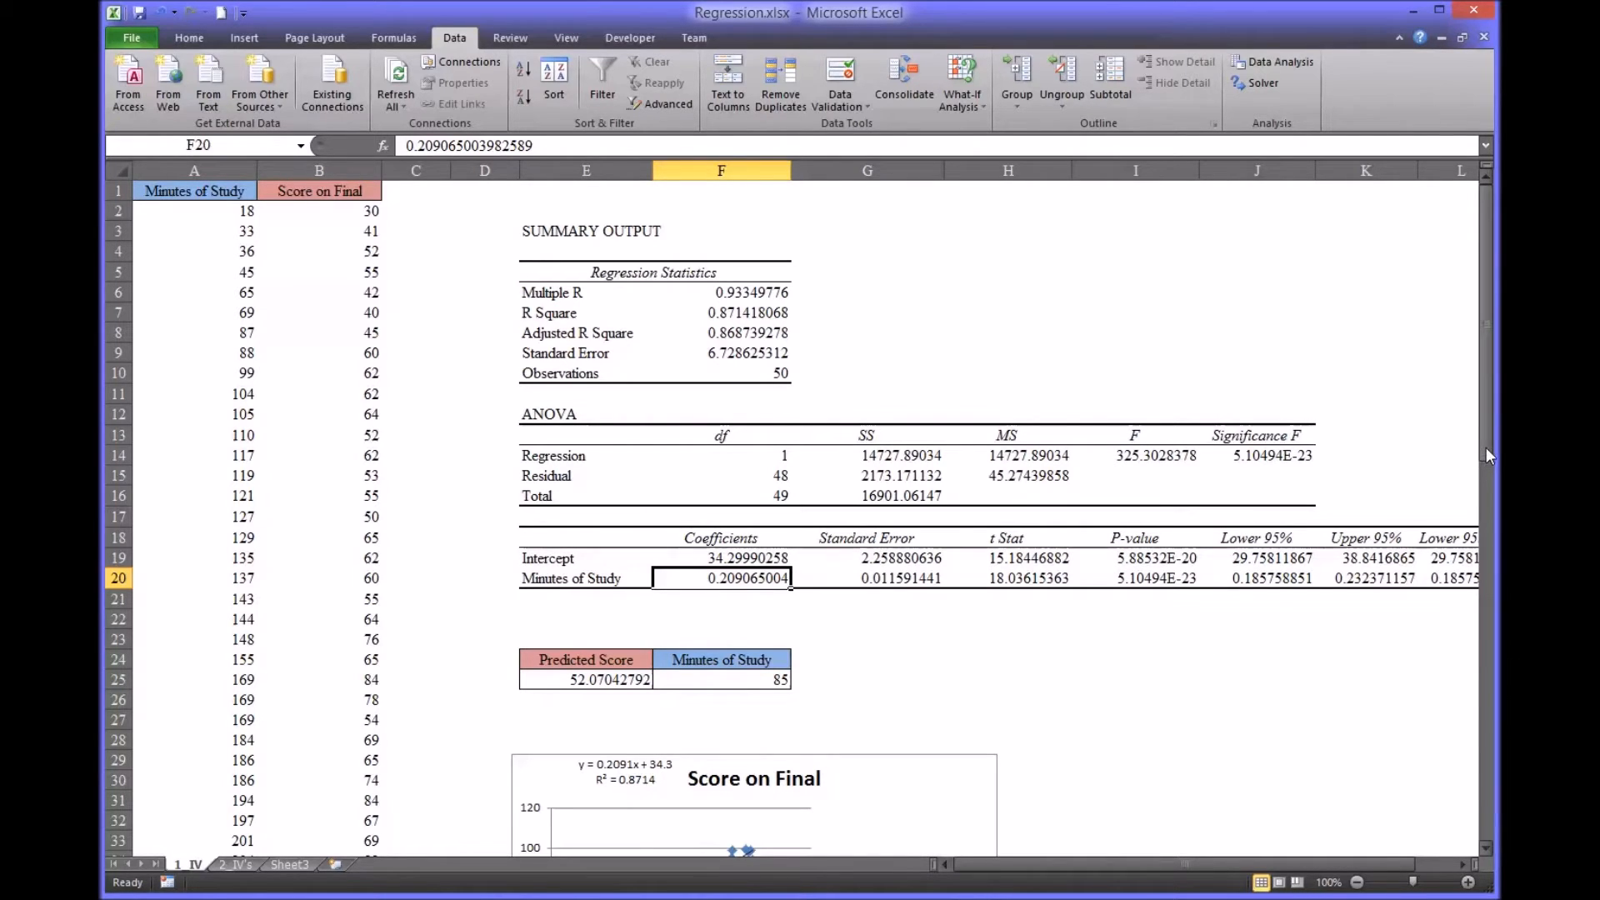
pyautogui.moveTo(1488, 452)
pyautogui.mouseDown()
pyautogui.moveTo(1483, 587)
pyautogui.moveTo(1488, 450)
pyautogui.mouseUp()
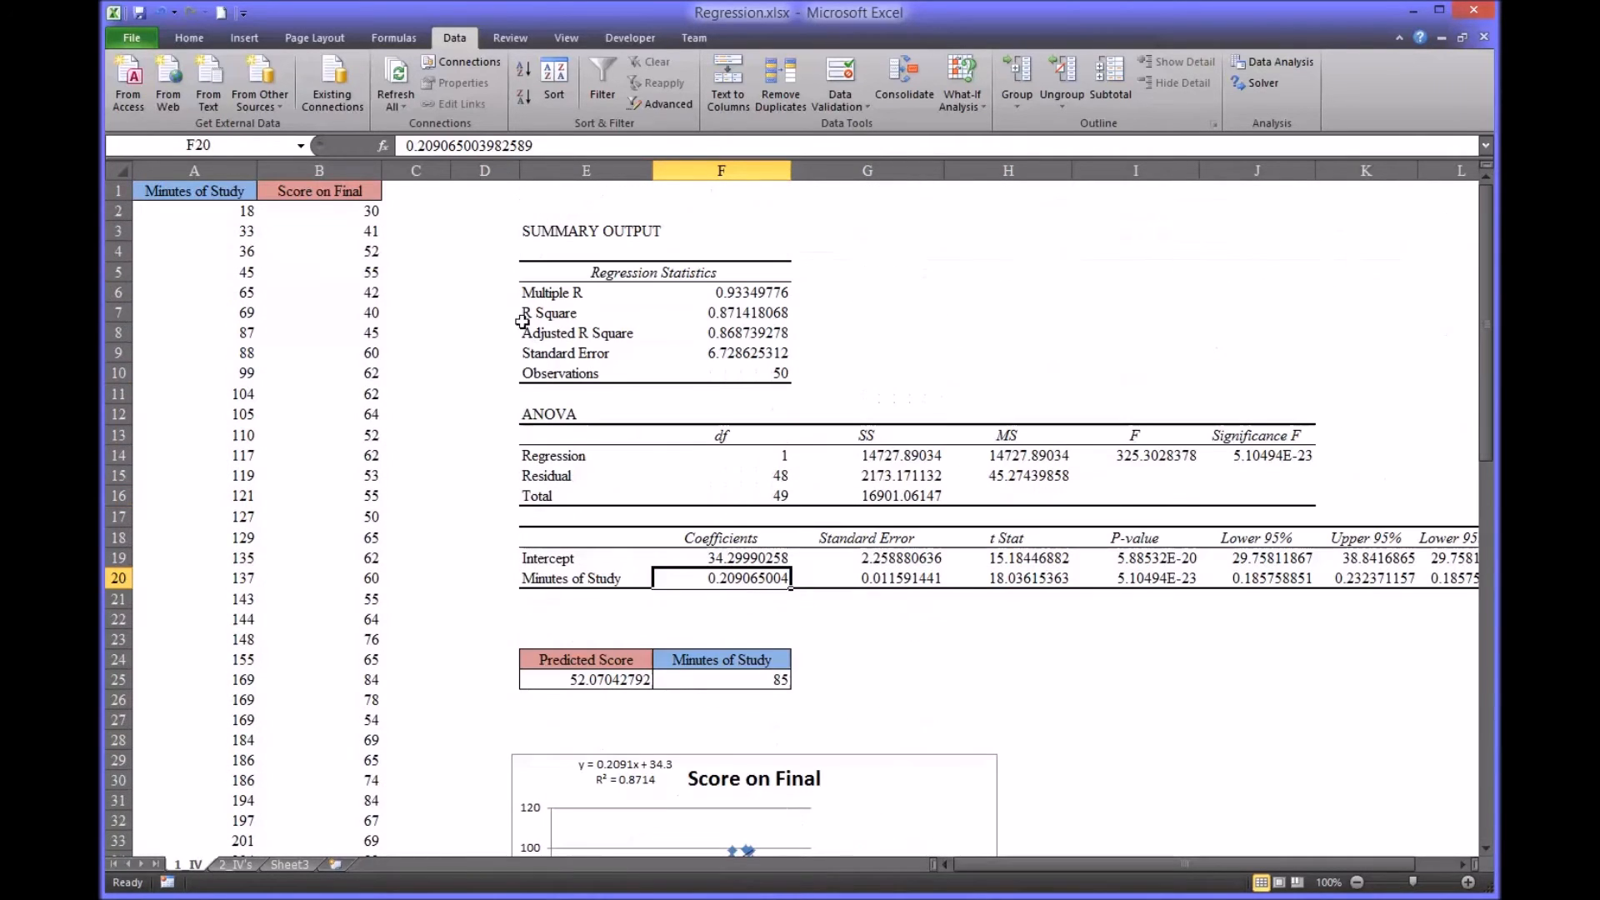
pyautogui.moveTo(563, 240); pyautogui.dragTo(638, 585)
pyautogui.moveTo(1488, 400); pyautogui.dragTo(1488, 496)
pyautogui.click(906, 580)
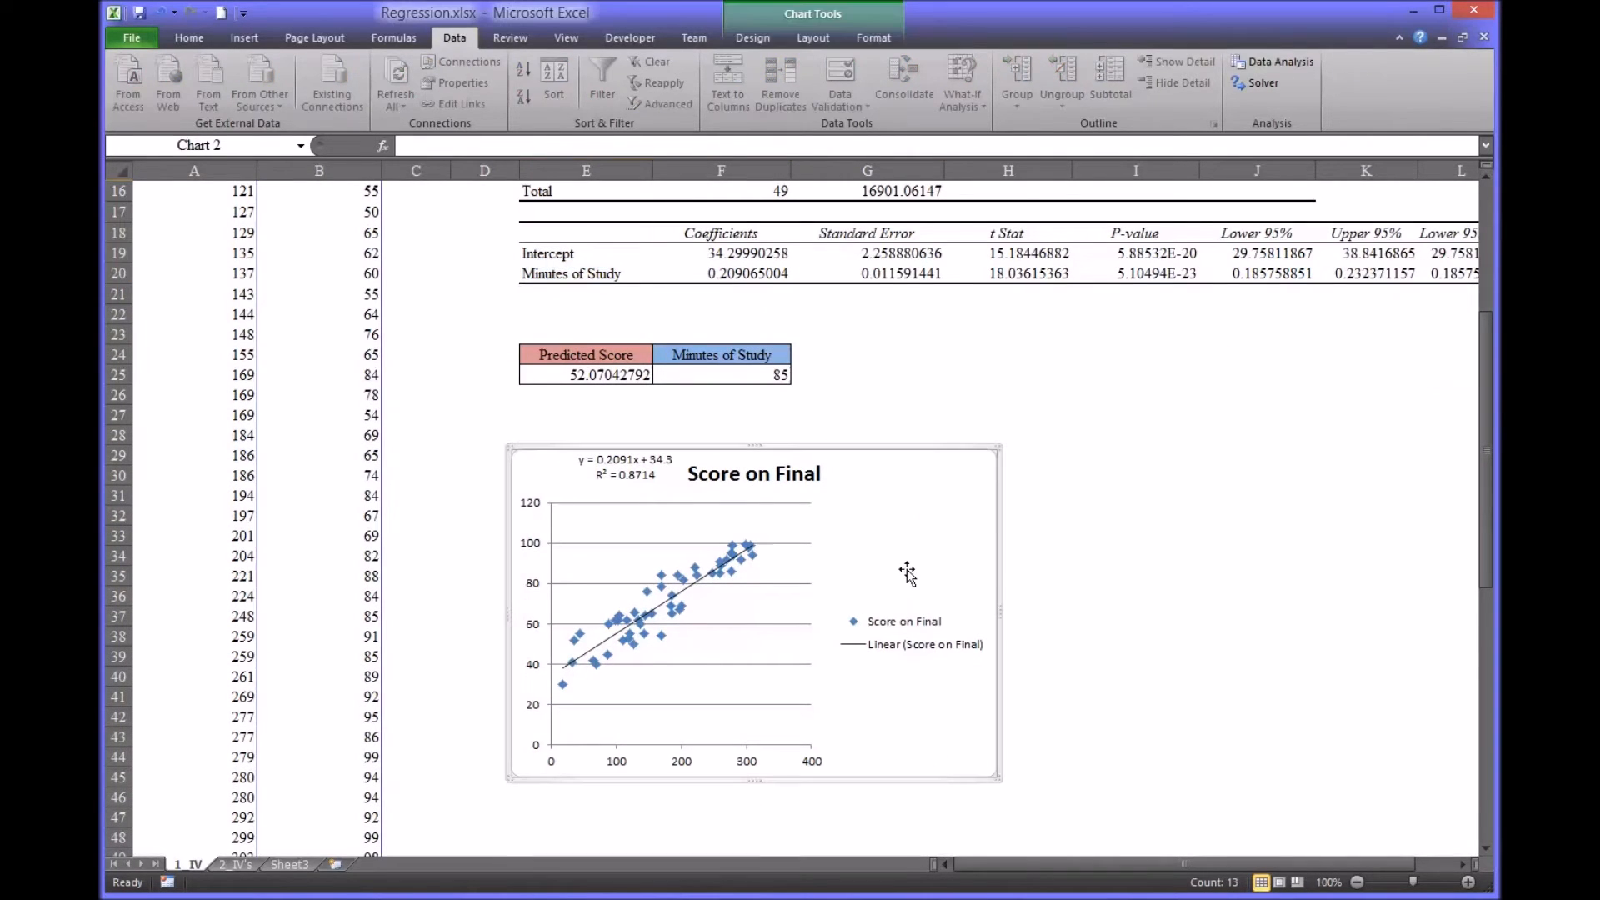
pyautogui.moveTo(630, 353); pyautogui.dragTo(665, 375)
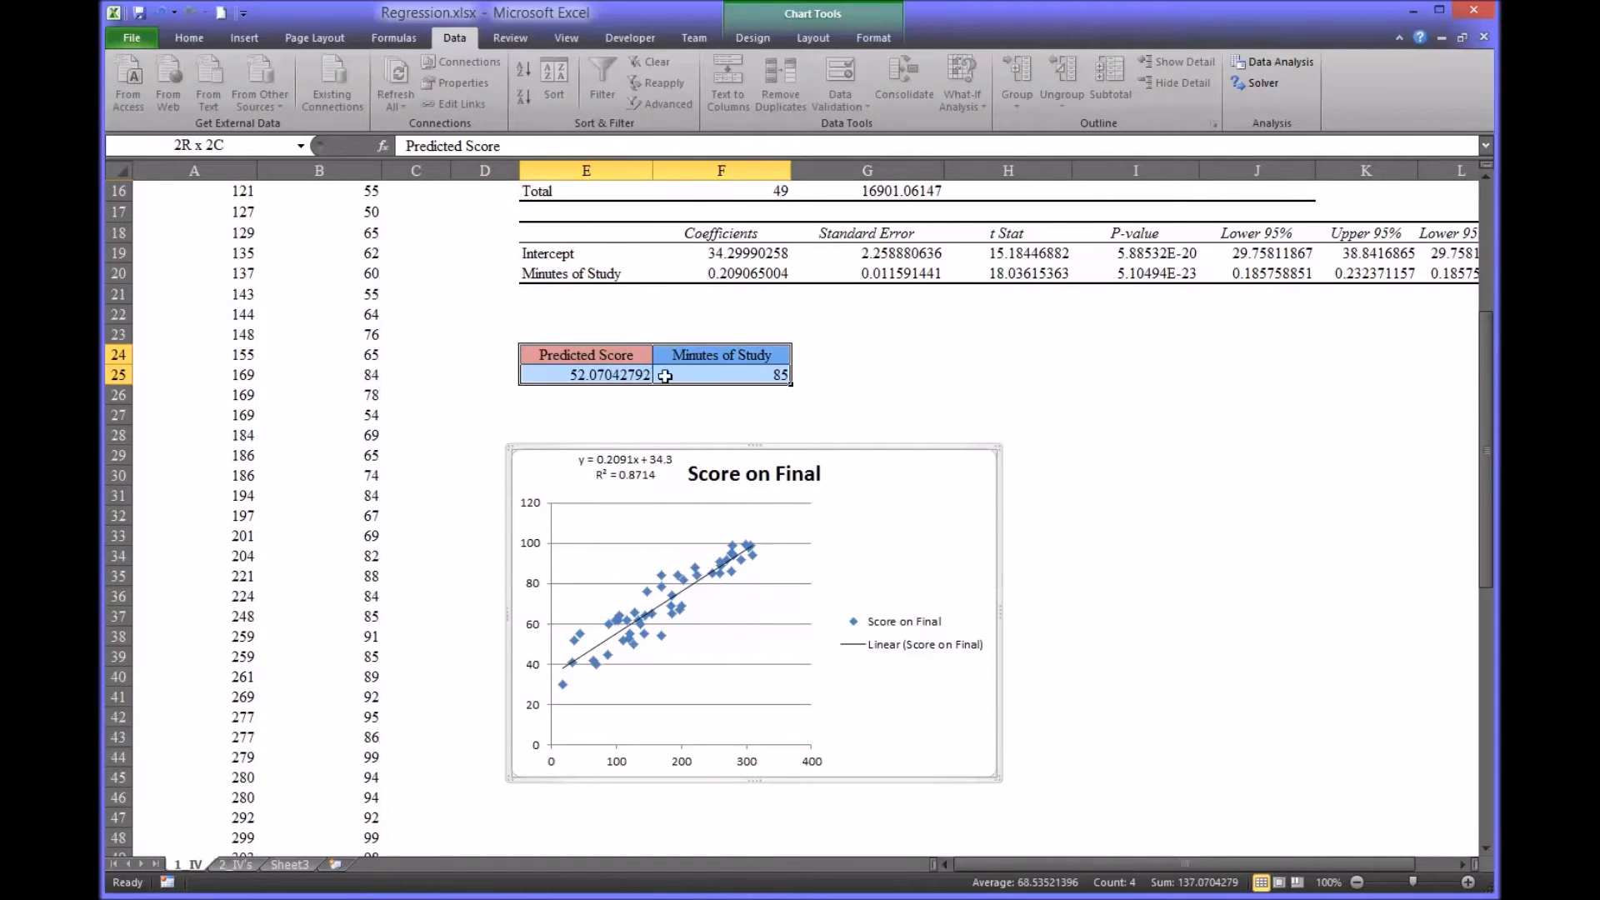
pyautogui.click(845, 496)
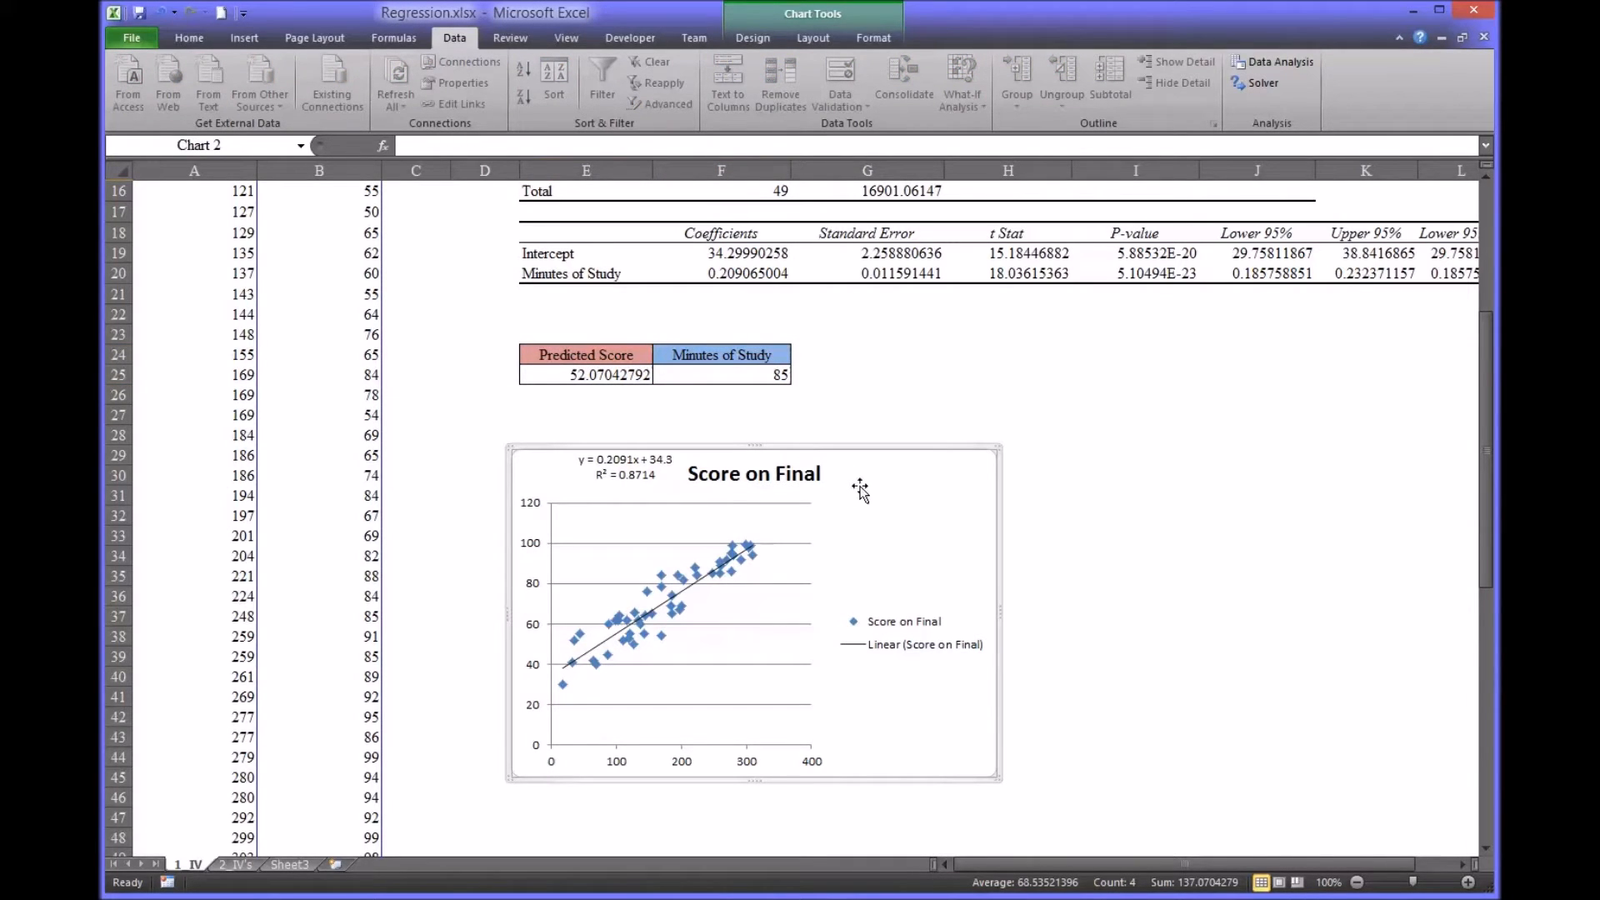
pyautogui.moveTo(1487, 484); pyautogui.dragTo(1482, 343)
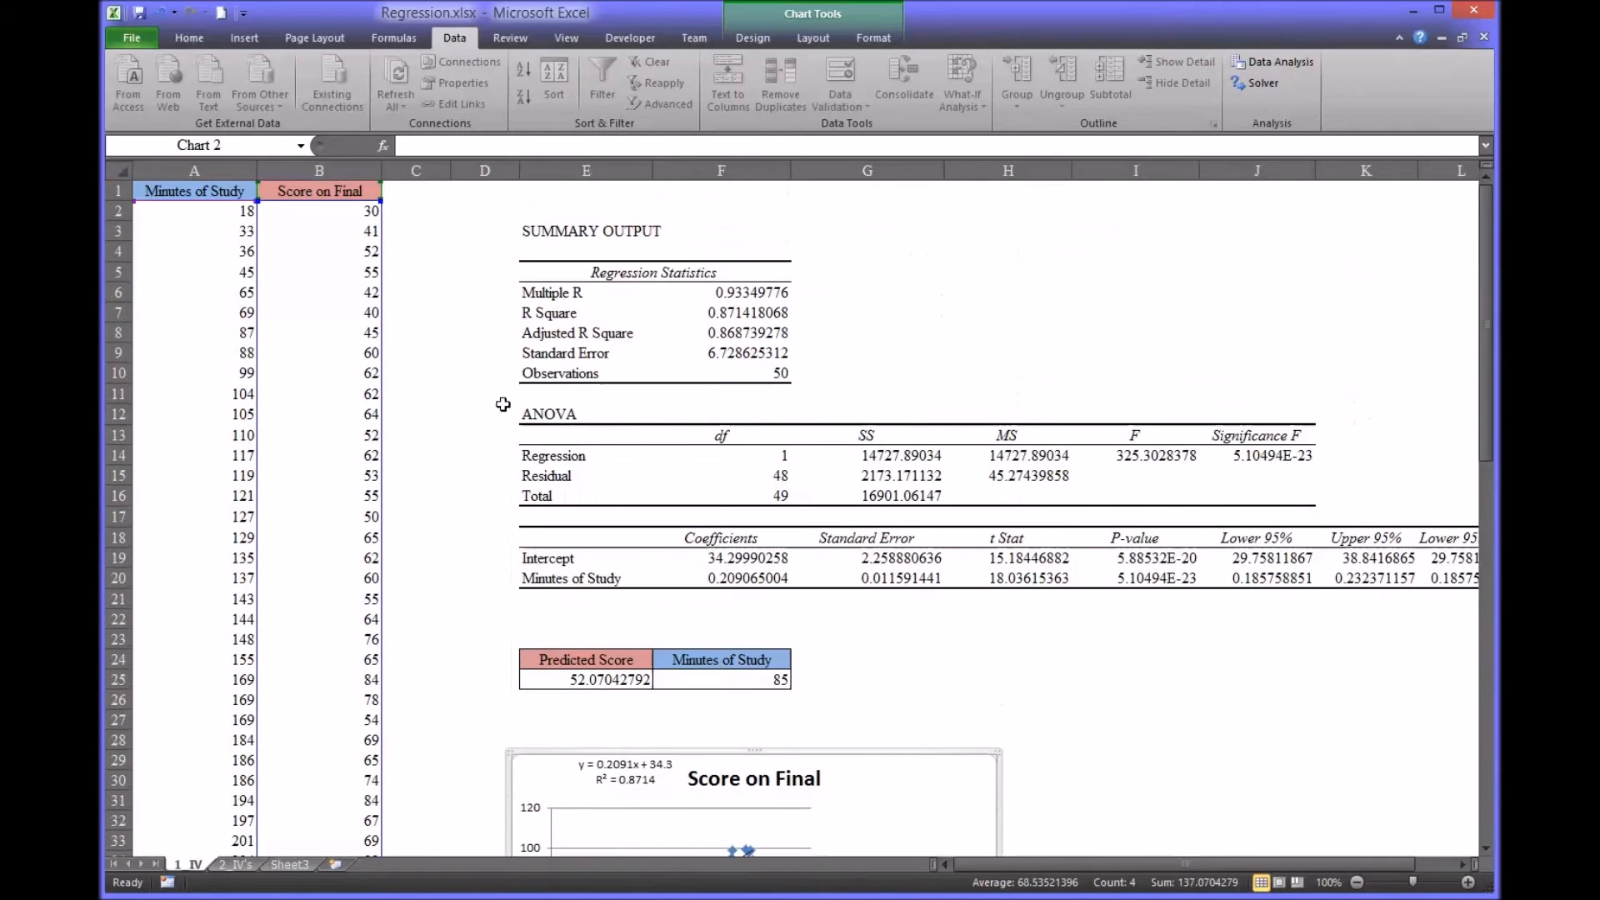
pyautogui.click(221, 196)
pyautogui.moveTo(226, 195); pyautogui.dragTo(322, 347)
pyautogui.click(200, 214)
pyautogui.click(200, 192)
pyautogui.hotkey('ctrl', 'shift', 'Down')
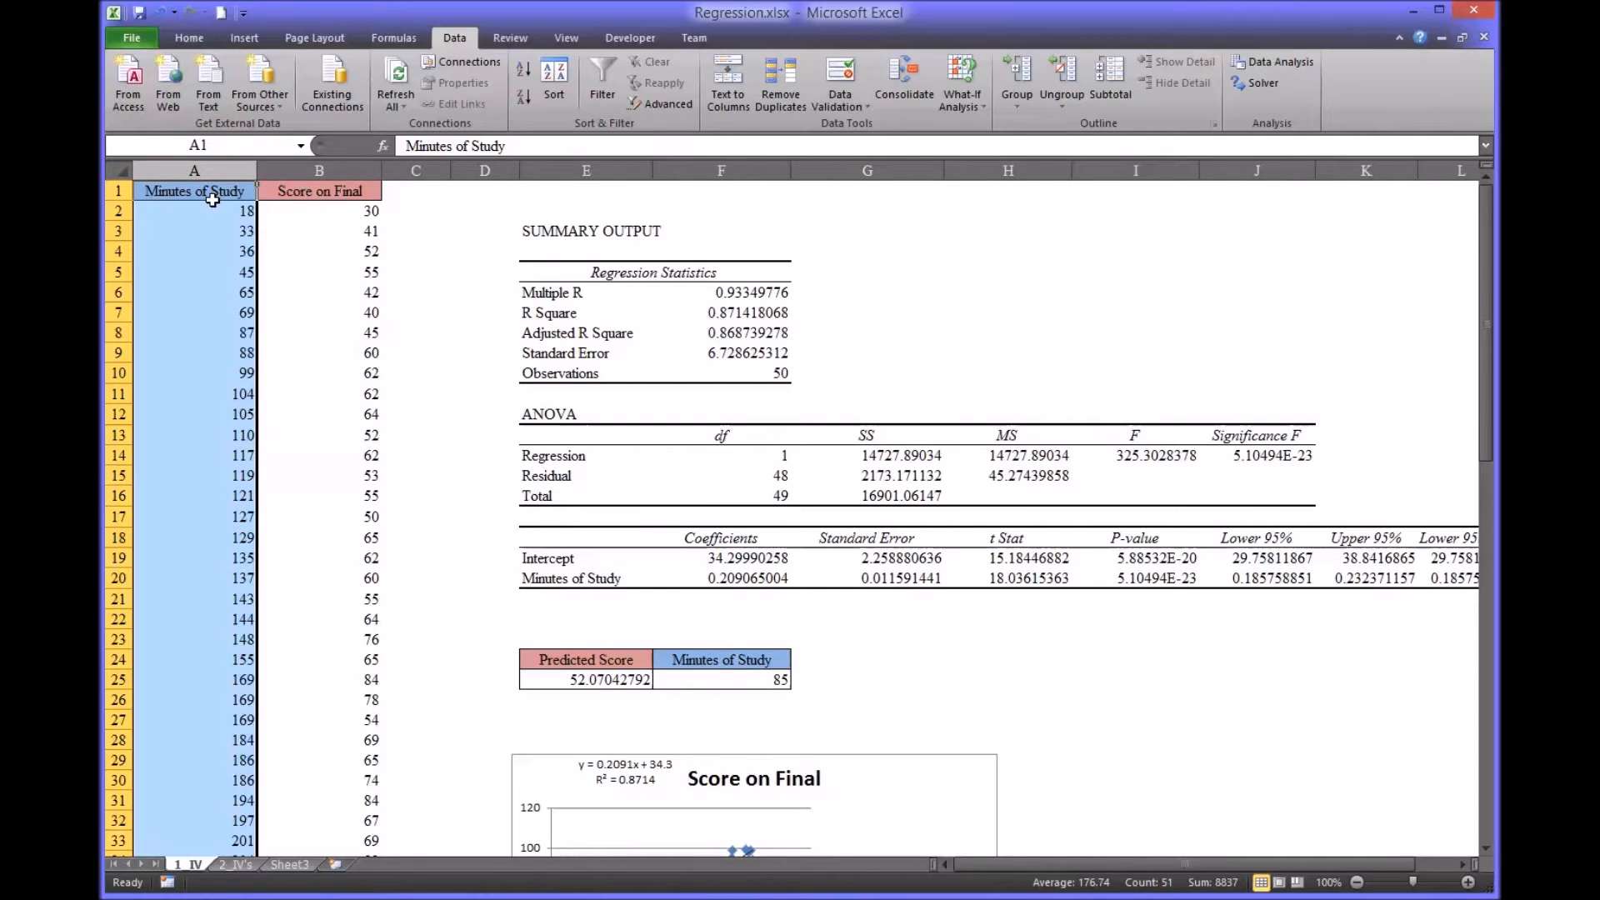
pyautogui.click(319, 170)
# - Insert a markers-only scatter chart from the Minutes of Study and Score on Final data in A1:B51
pyautogui.moveTo(215, 193); pyautogui.dragTo(329, 815)
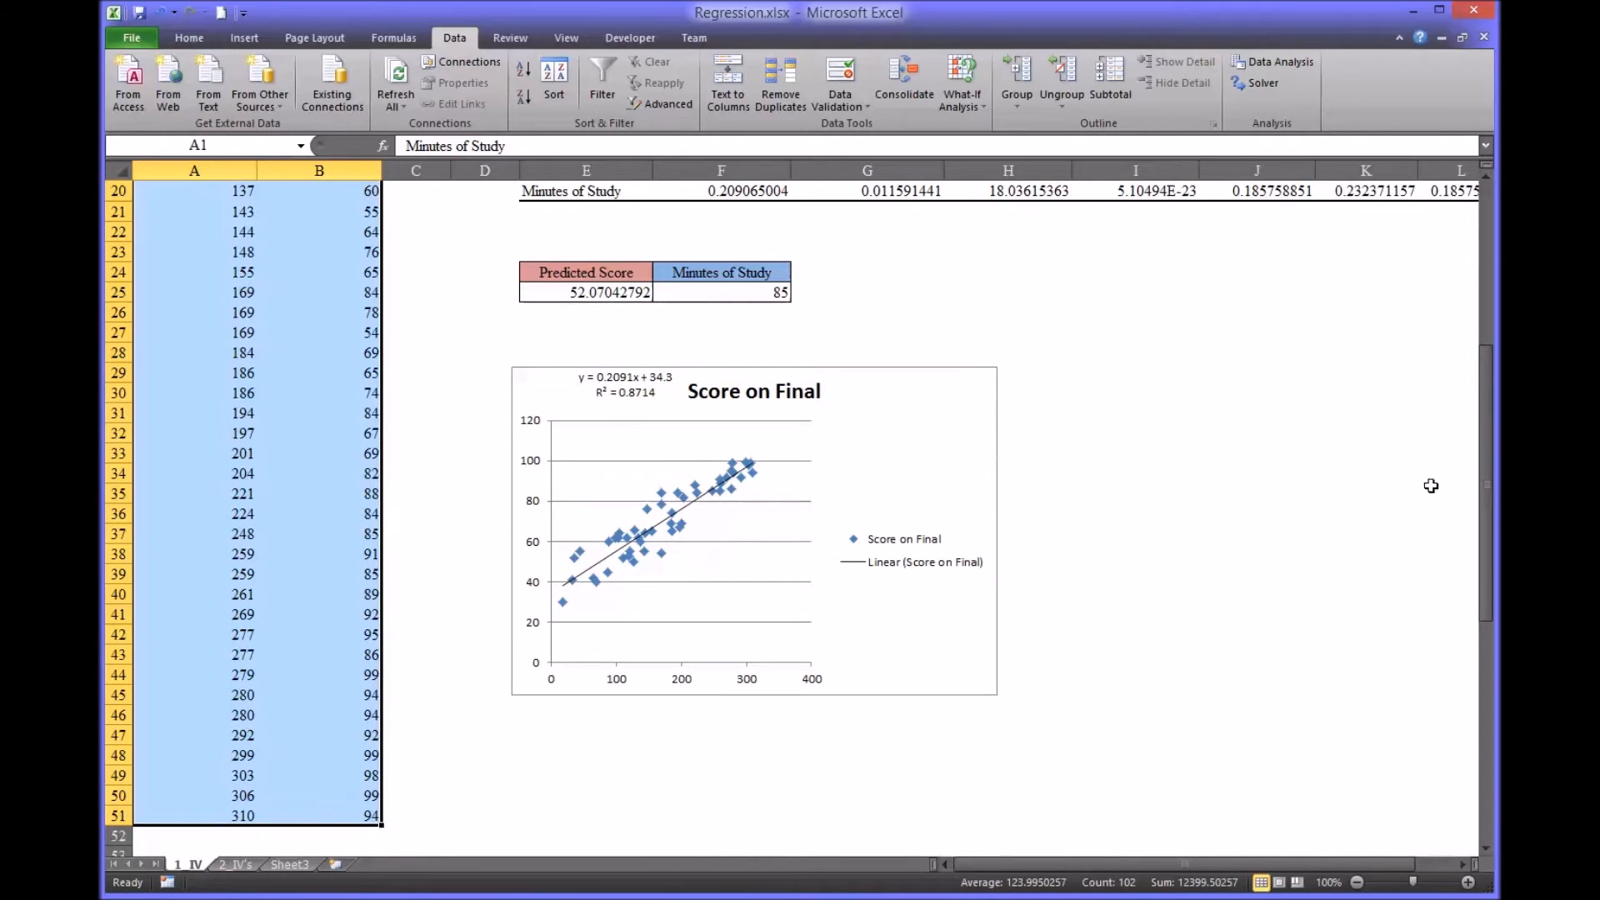
pyautogui.scroll(7, 1428, 486)
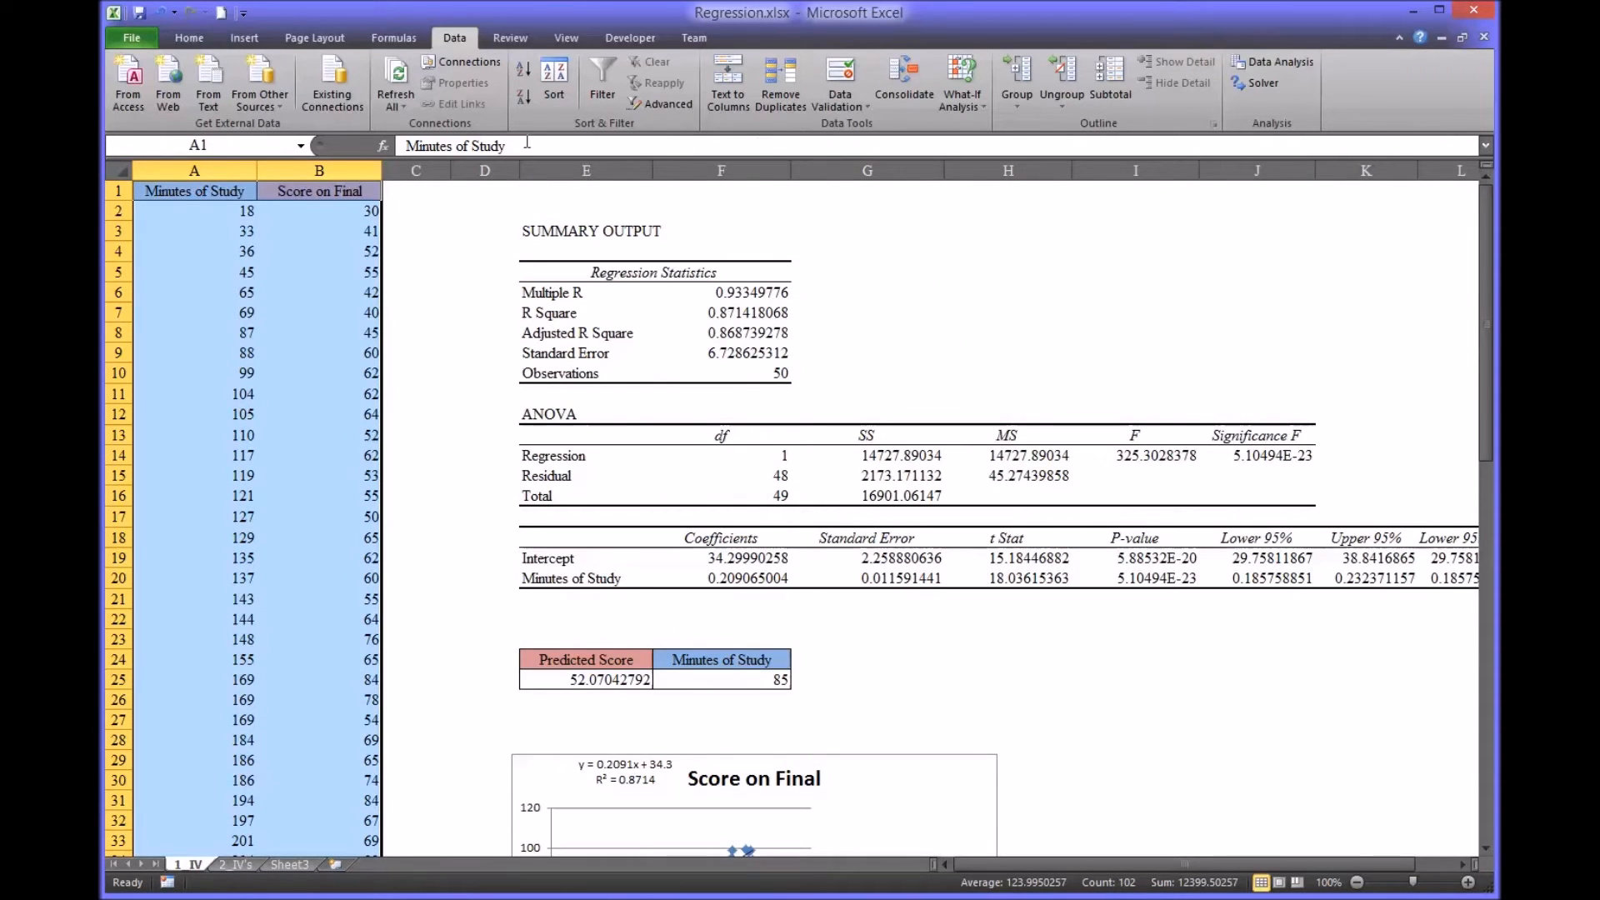
pyautogui.click(254, 40)
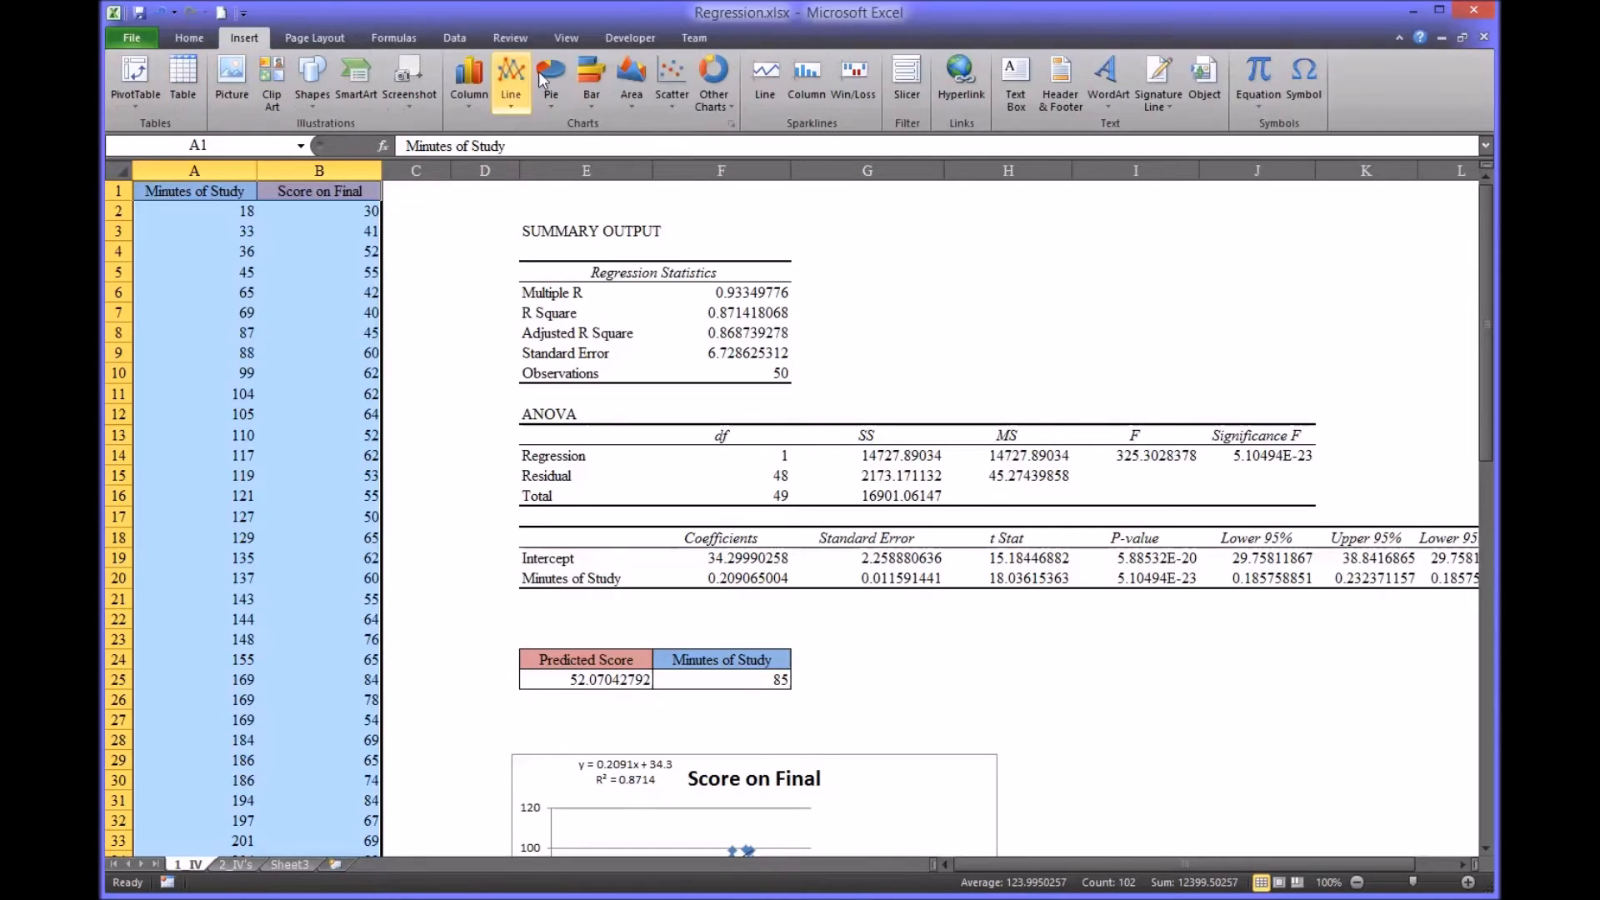
pyautogui.click(680, 79)
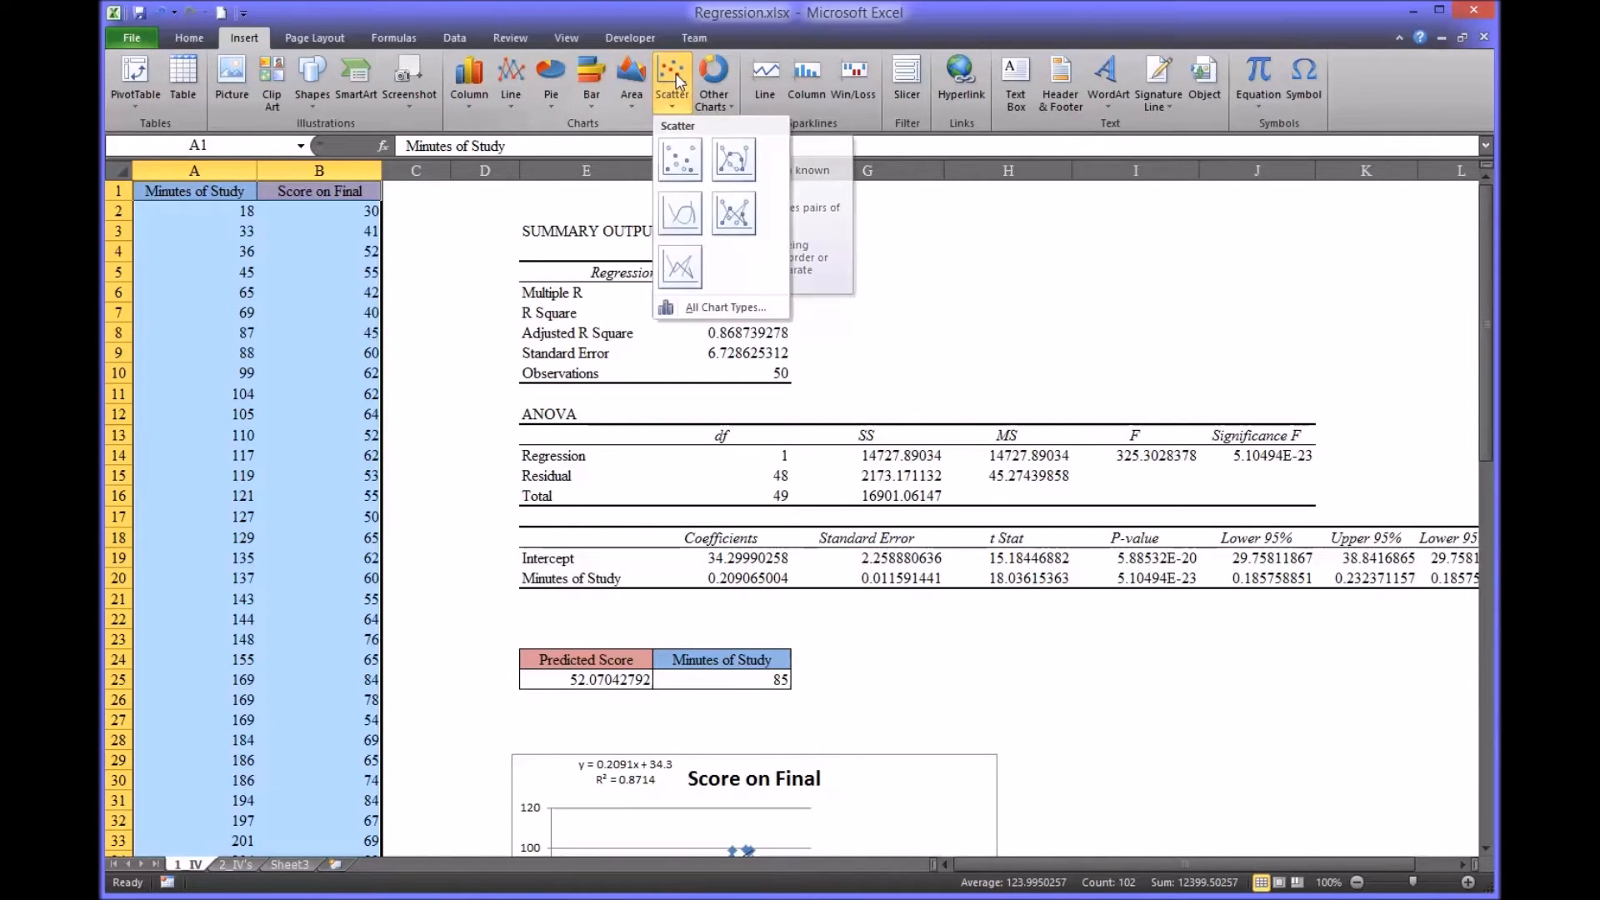
pyautogui.click(680, 159)
# - Move the new scatter chart to the empty area below the coefficients table, beside the existing Score on Final chart
pyautogui.moveTo(965, 423); pyautogui.dragTo(1403, 626)
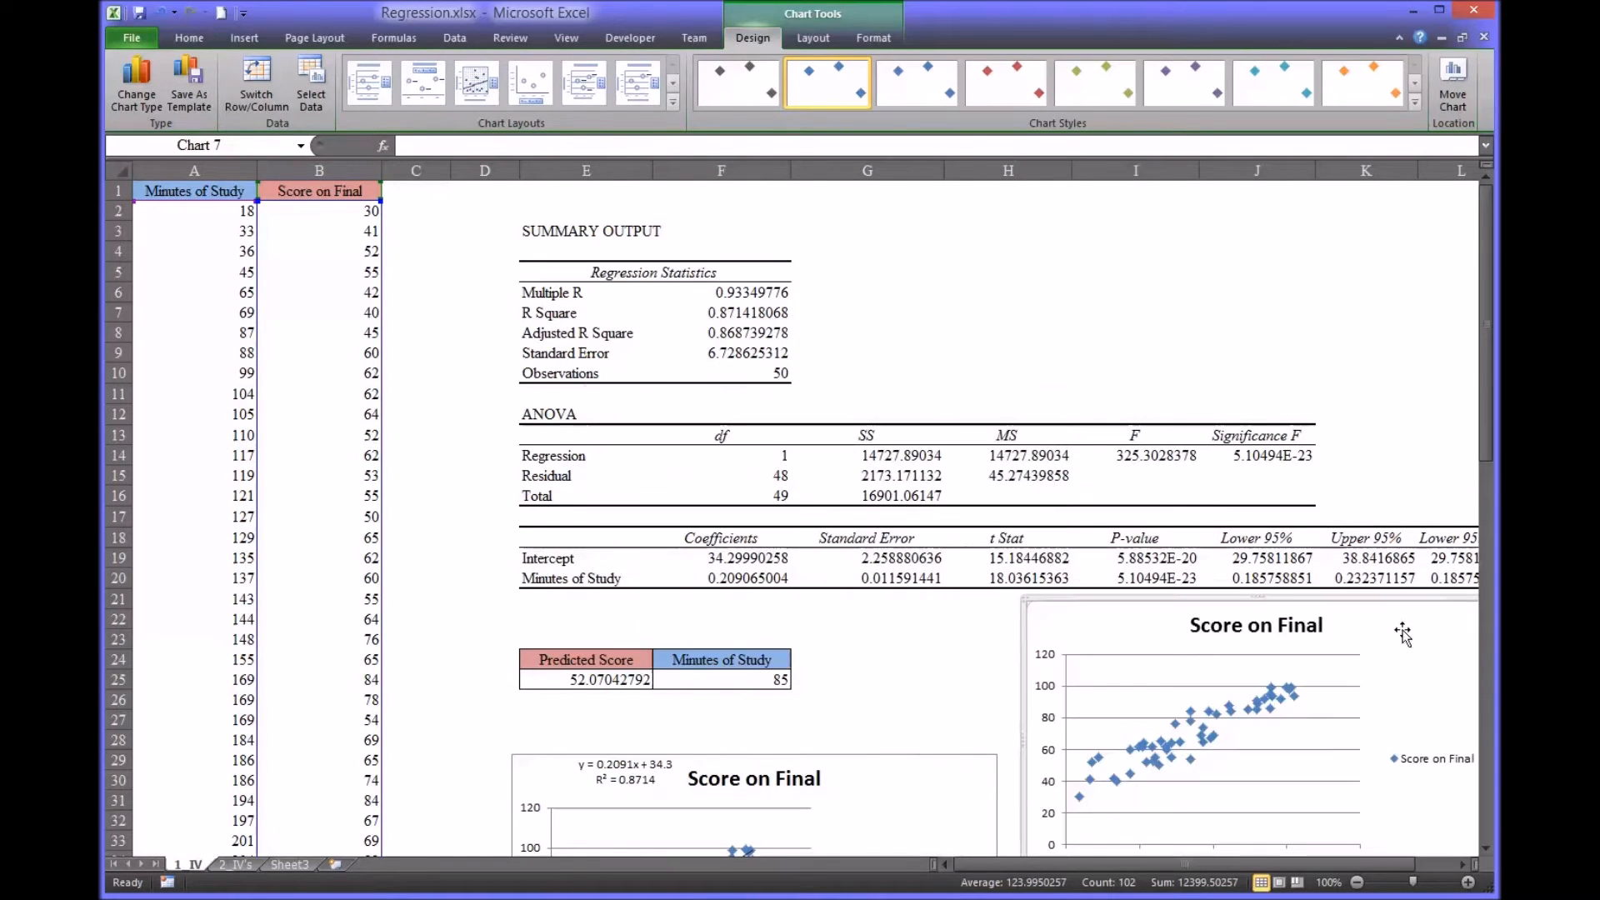
pyautogui.moveTo(1330, 865); pyautogui.dragTo(1377, 871)
pyautogui.moveTo(1492, 460); pyautogui.dragTo(1497, 550)
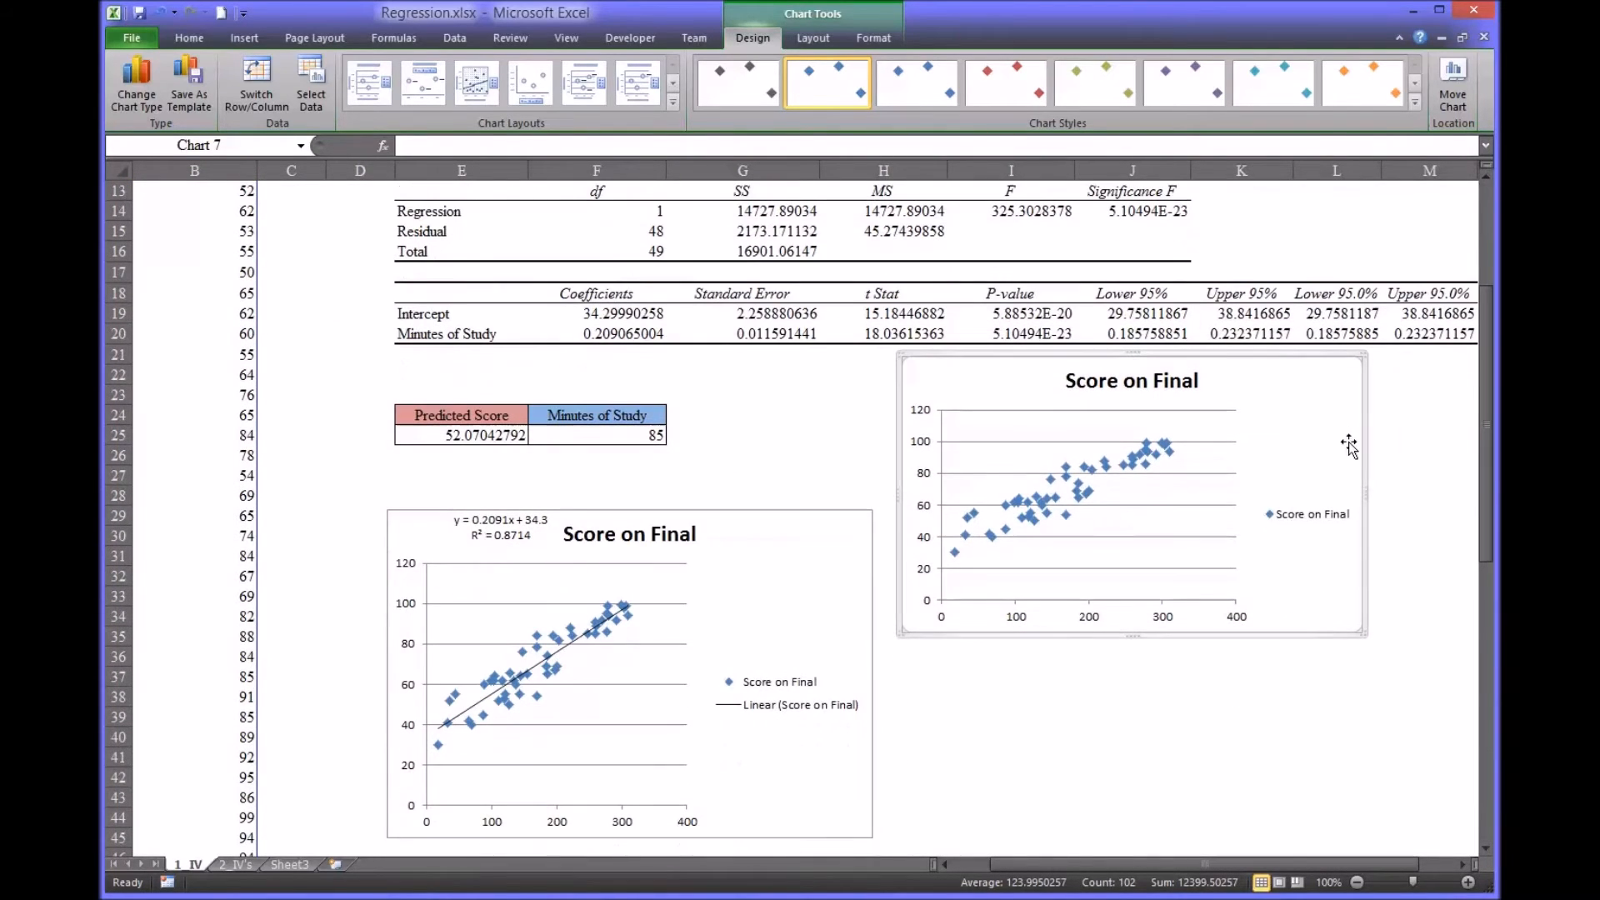
pyautogui.moveTo(1347, 450); pyautogui.dragTo(1330, 558)
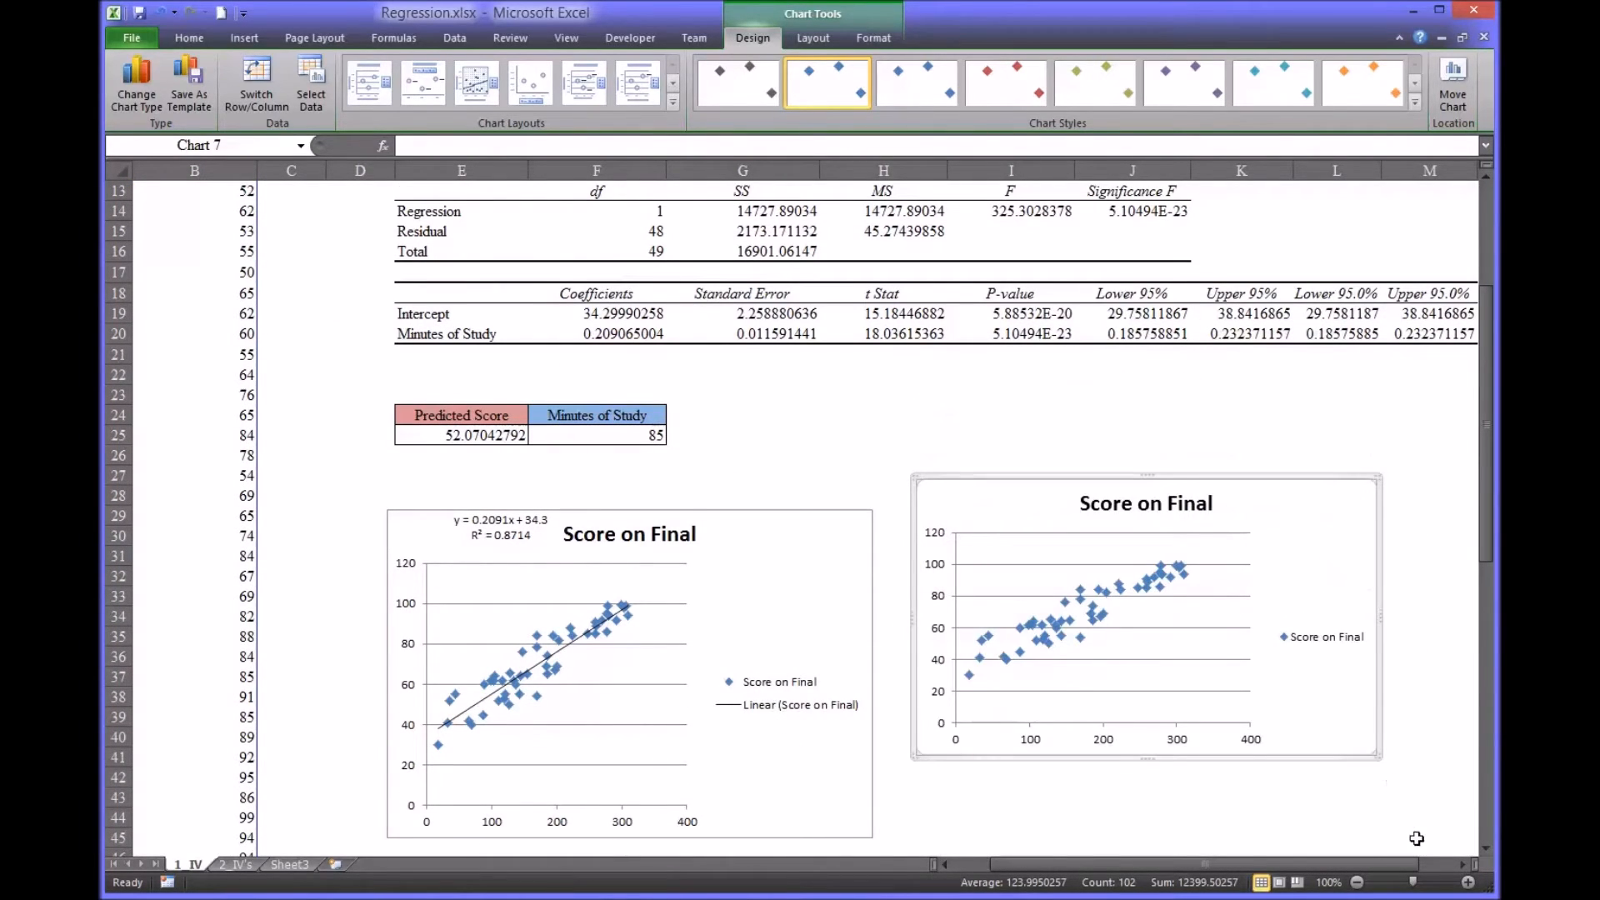
# - Add a linear trendline to the new chart's data series, displaying its equation and R-squared value on the chart
pyautogui.click(1468, 882)
pyautogui.click(1468, 882)
pyautogui.click(1469, 881)
pyautogui.click(1468, 882)
pyautogui.click(1468, 882)
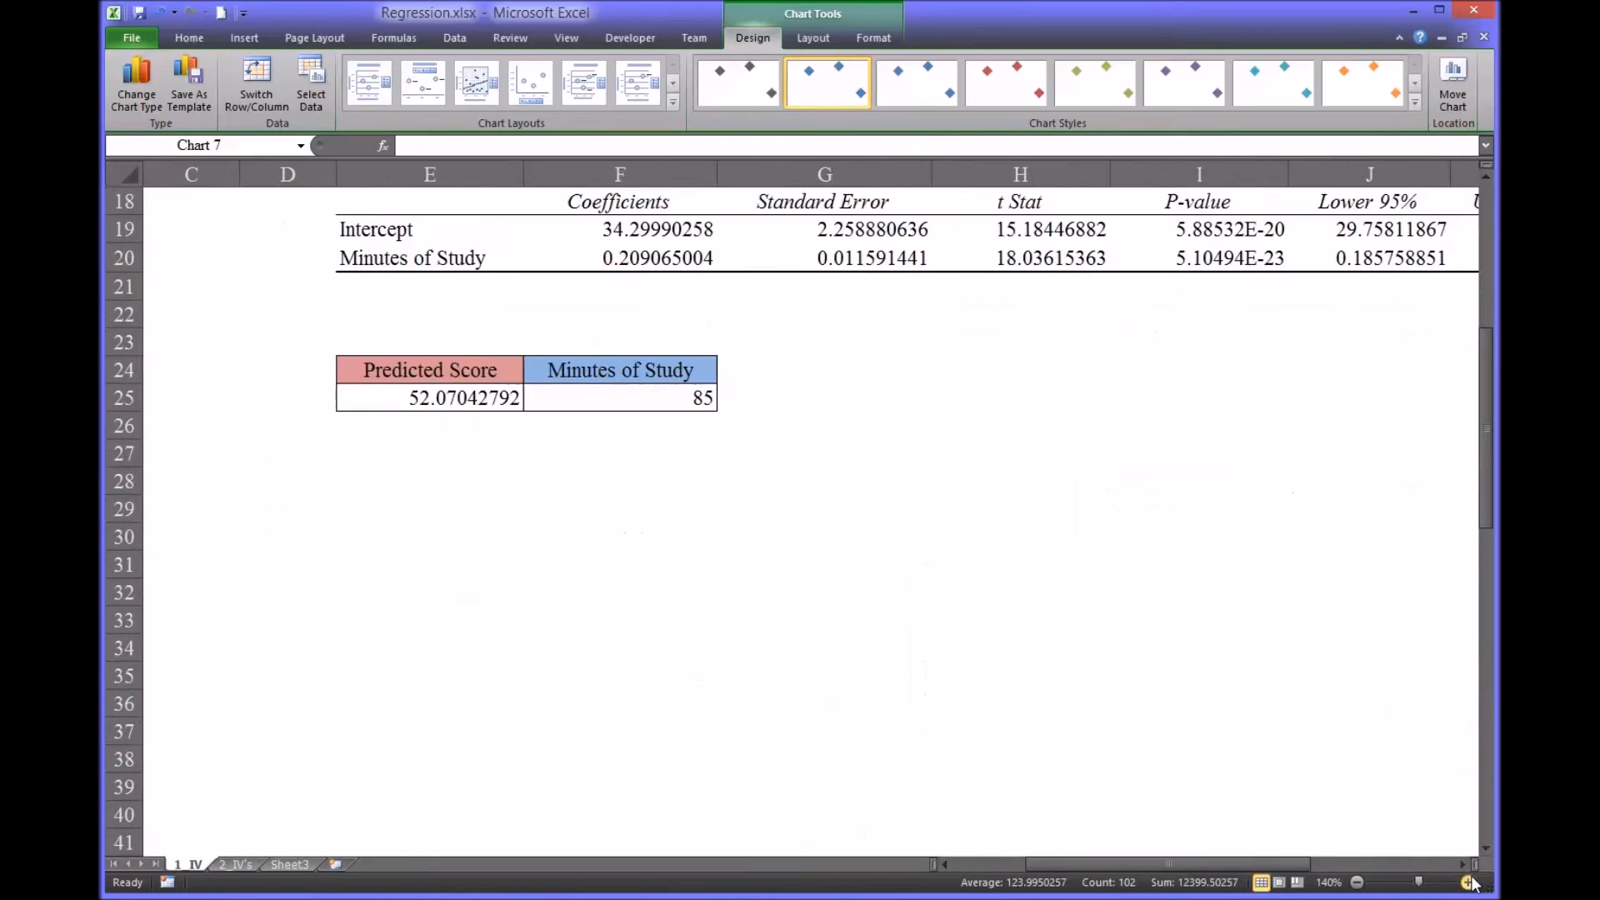
pyautogui.moveTo(1260, 864); pyautogui.dragTo(1371, 858)
pyautogui.moveTo(1486, 508); pyautogui.dragTo(1489, 534)
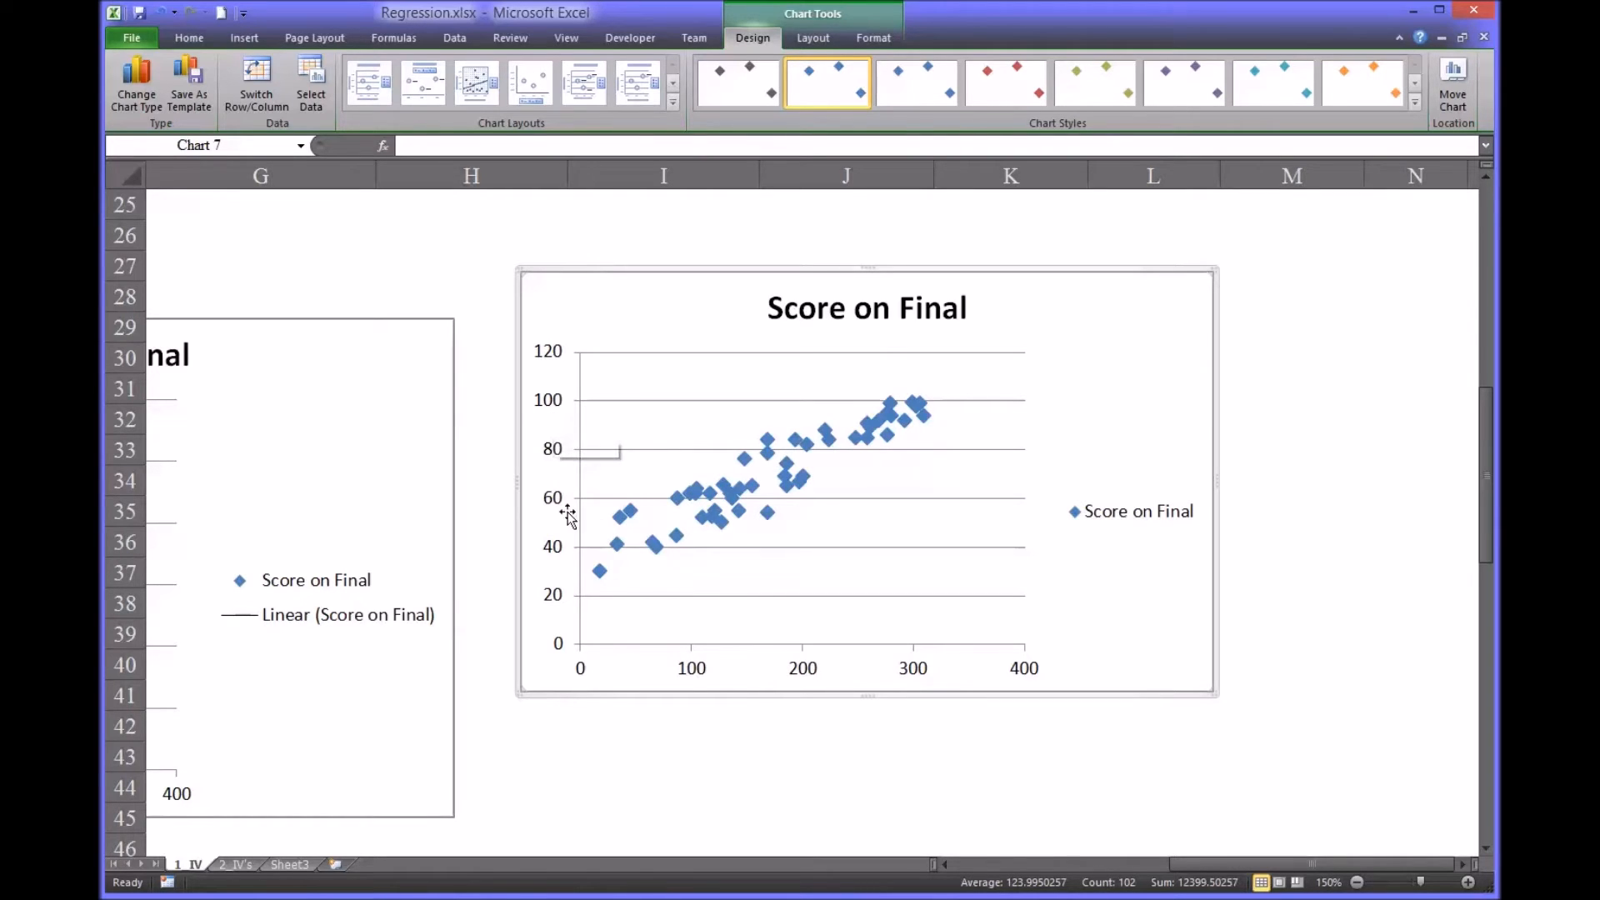
pyautogui.click(732, 498)
pyautogui.rightClick(733, 498)
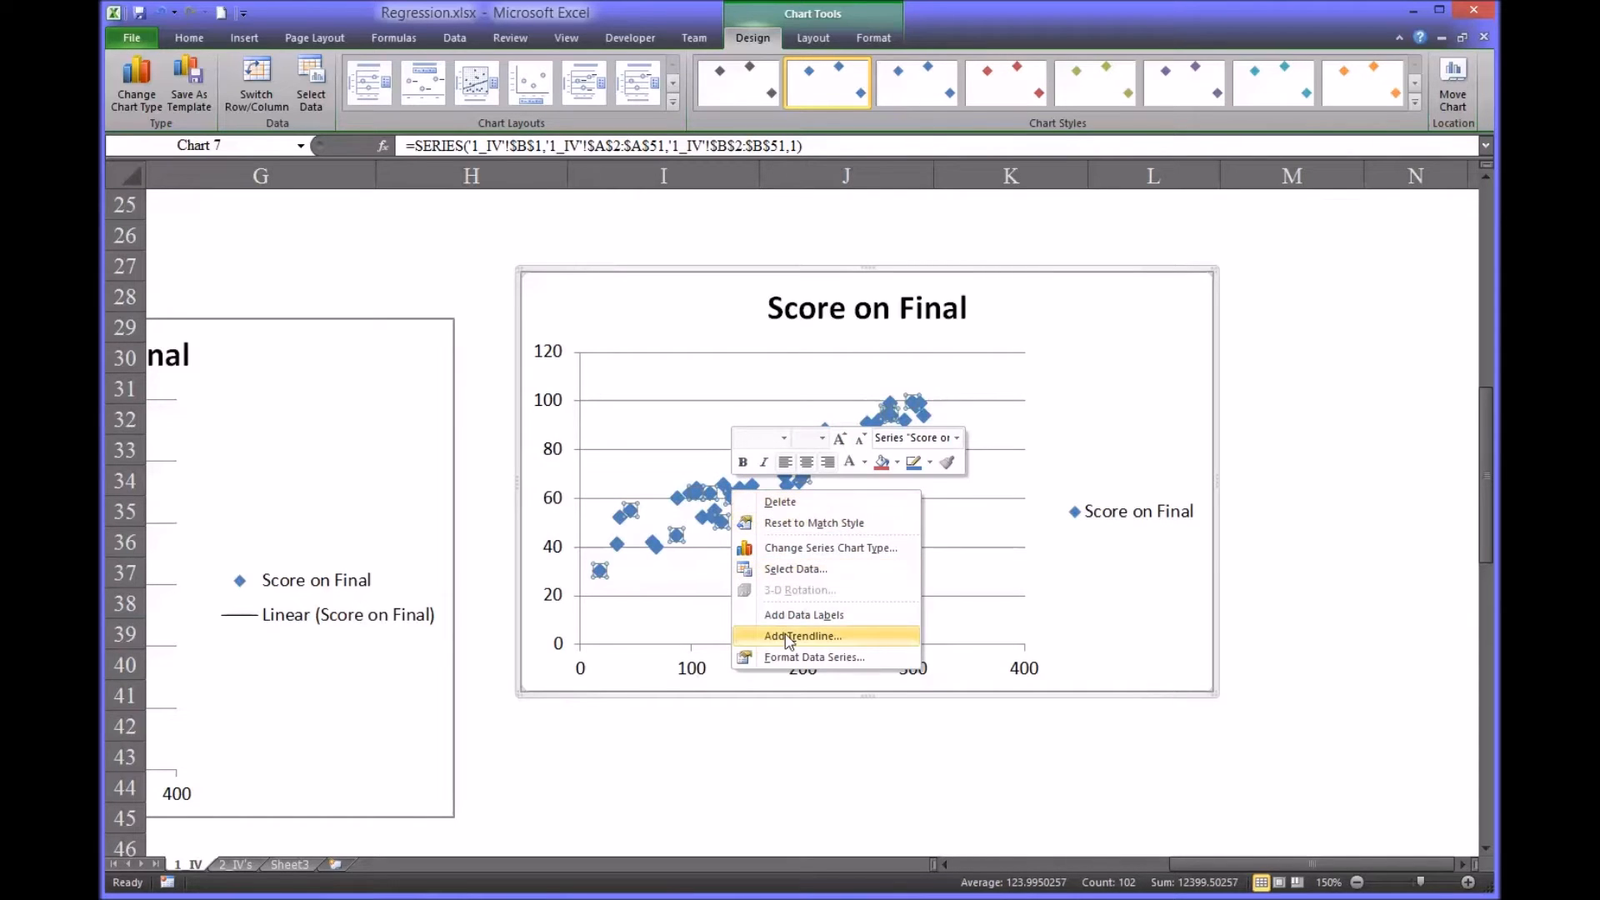
pyautogui.click(789, 637)
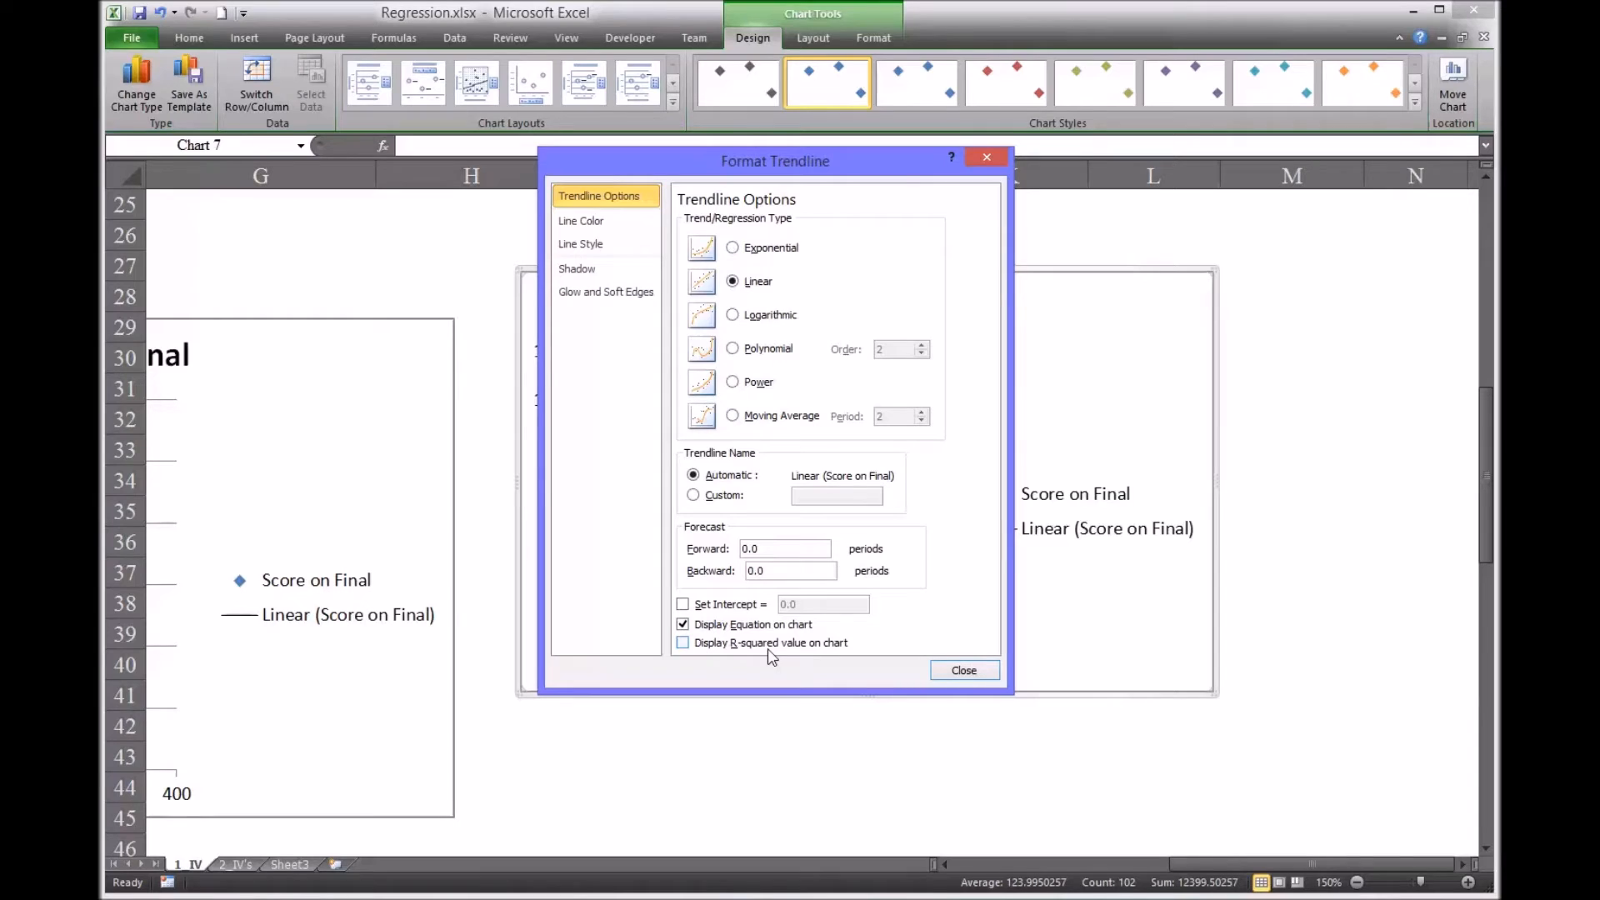
pyautogui.click(680, 643)
pyautogui.click(960, 671)
# - Move the trendline equation label clear of the data points, above the legend, and examine its y, slope and intercept terms
pyautogui.click(772, 402)
pyautogui.moveTo(772, 398); pyautogui.dragTo(1031, 363)
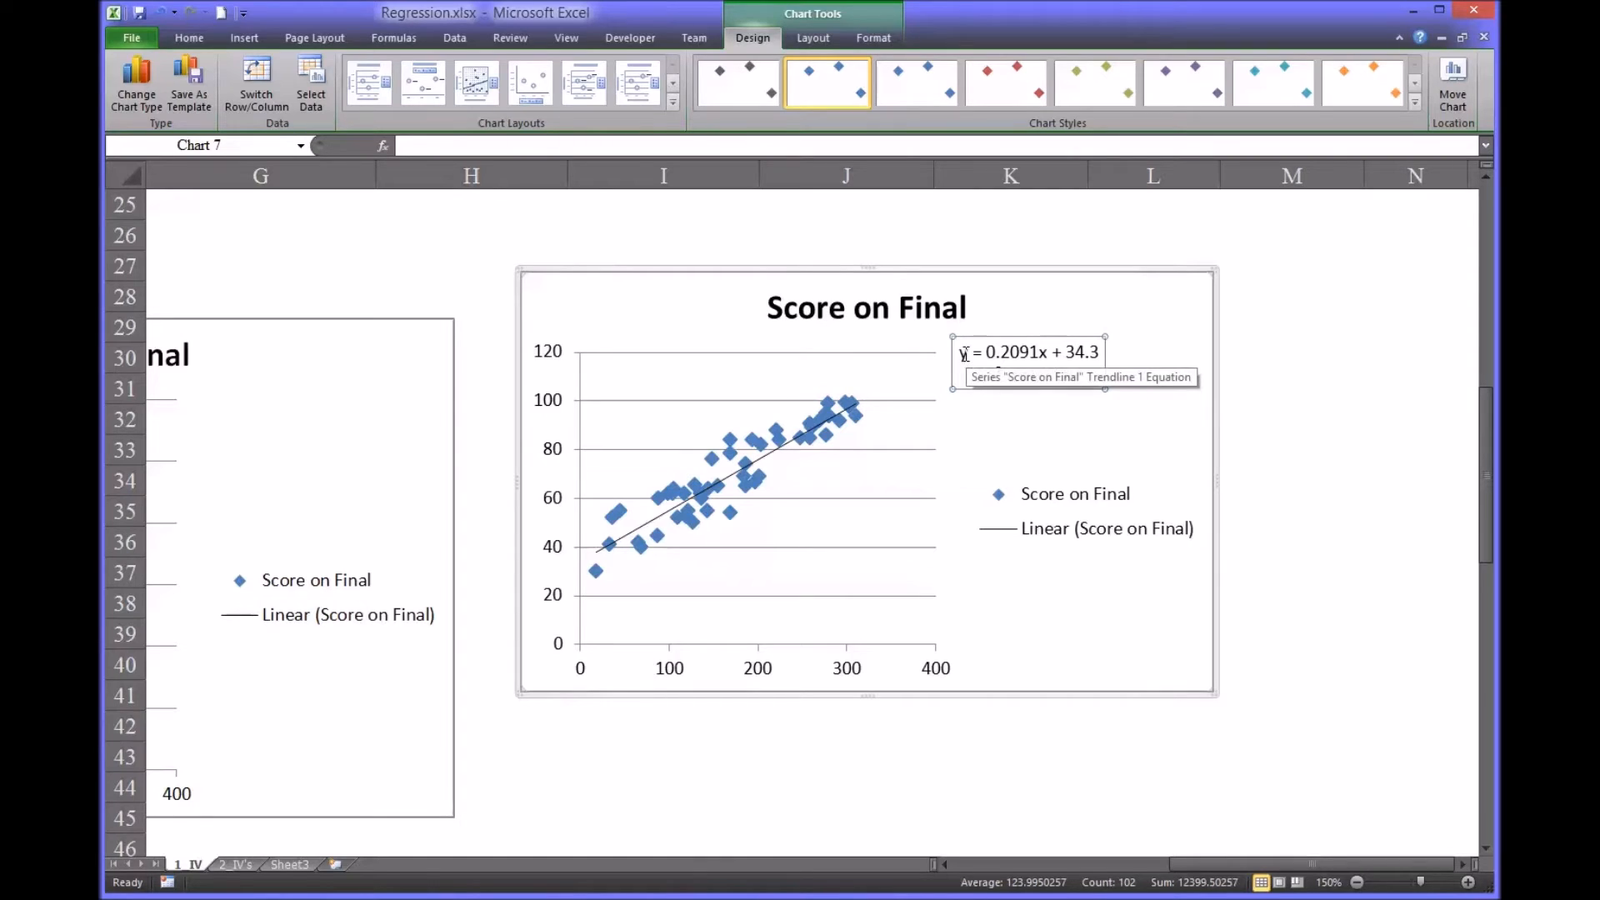
pyautogui.click(964, 353)
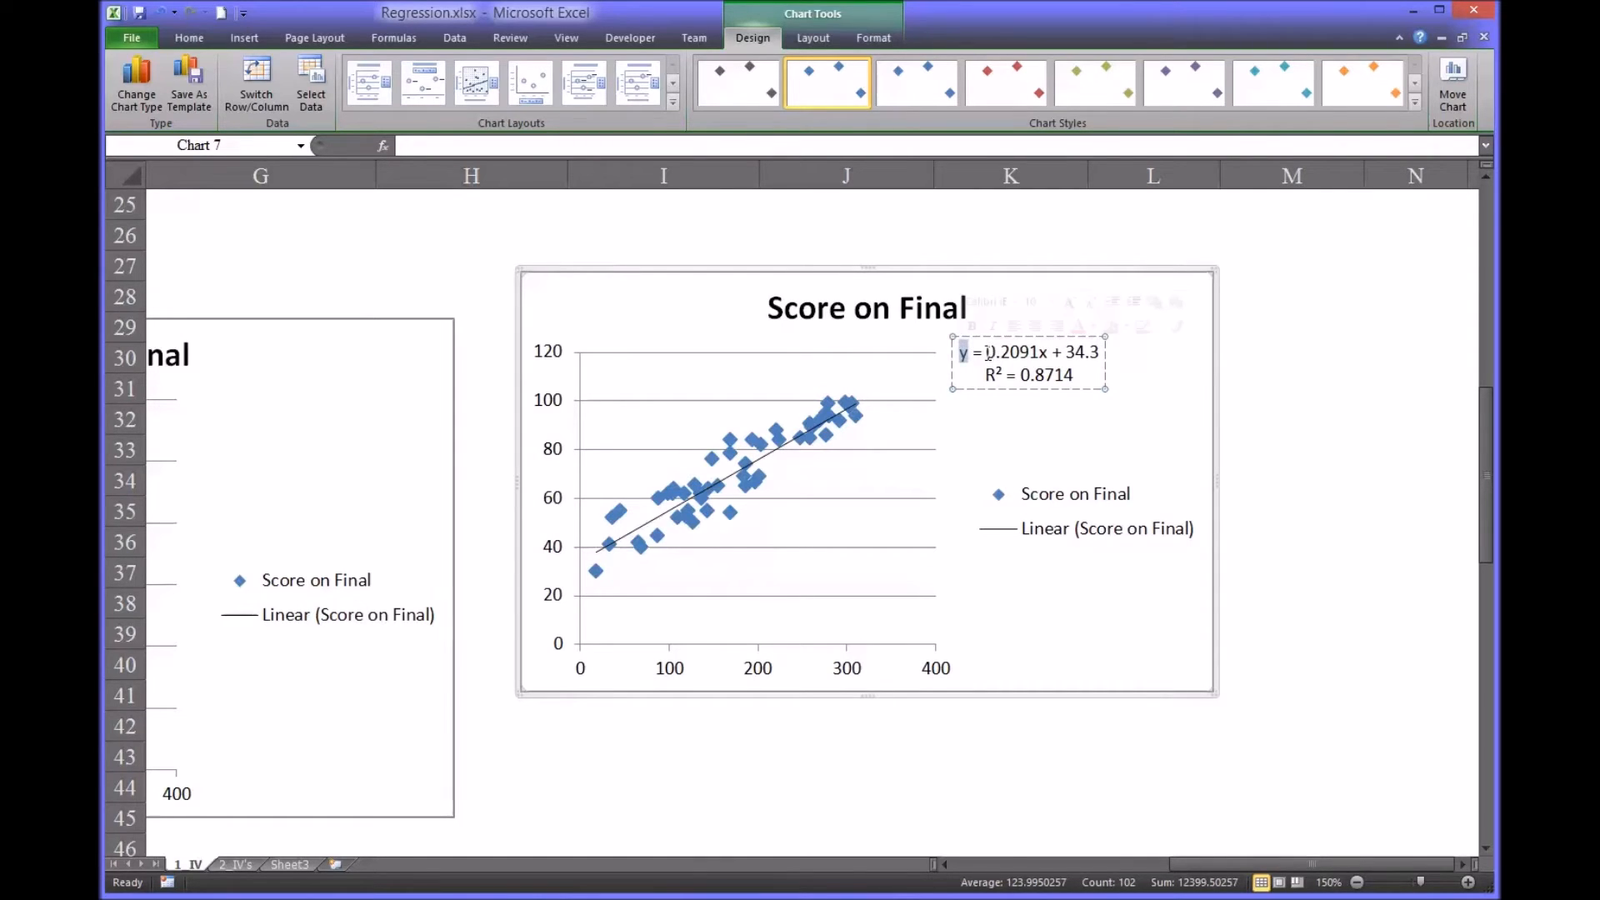
pyautogui.moveTo(987, 353); pyautogui.dragTo(1099, 357)
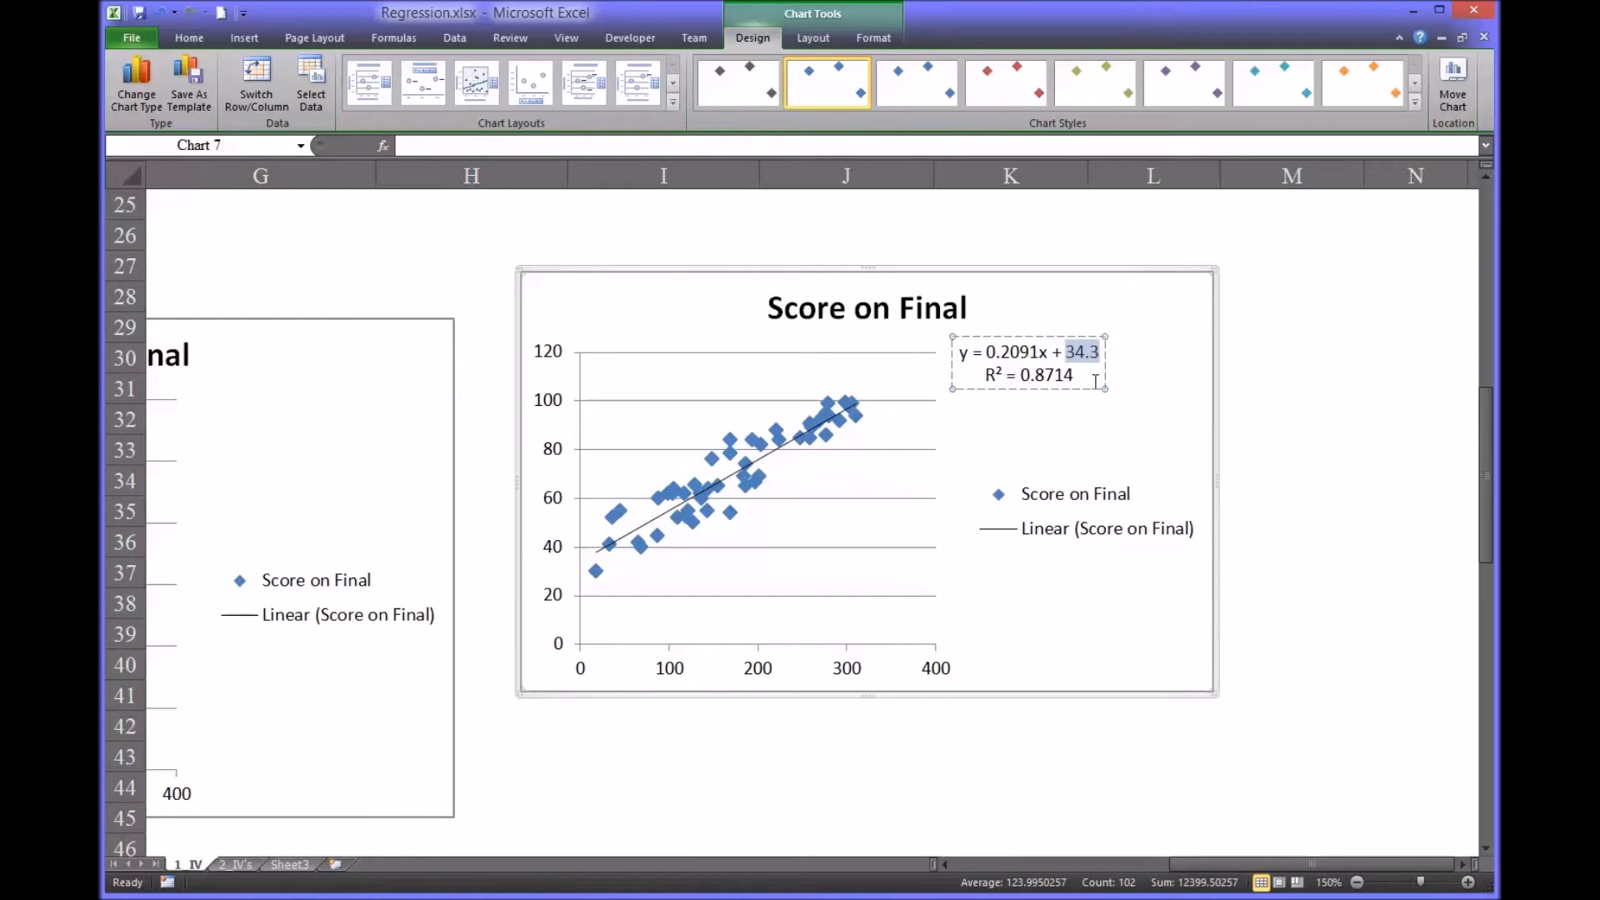
pyautogui.click(774, 464)
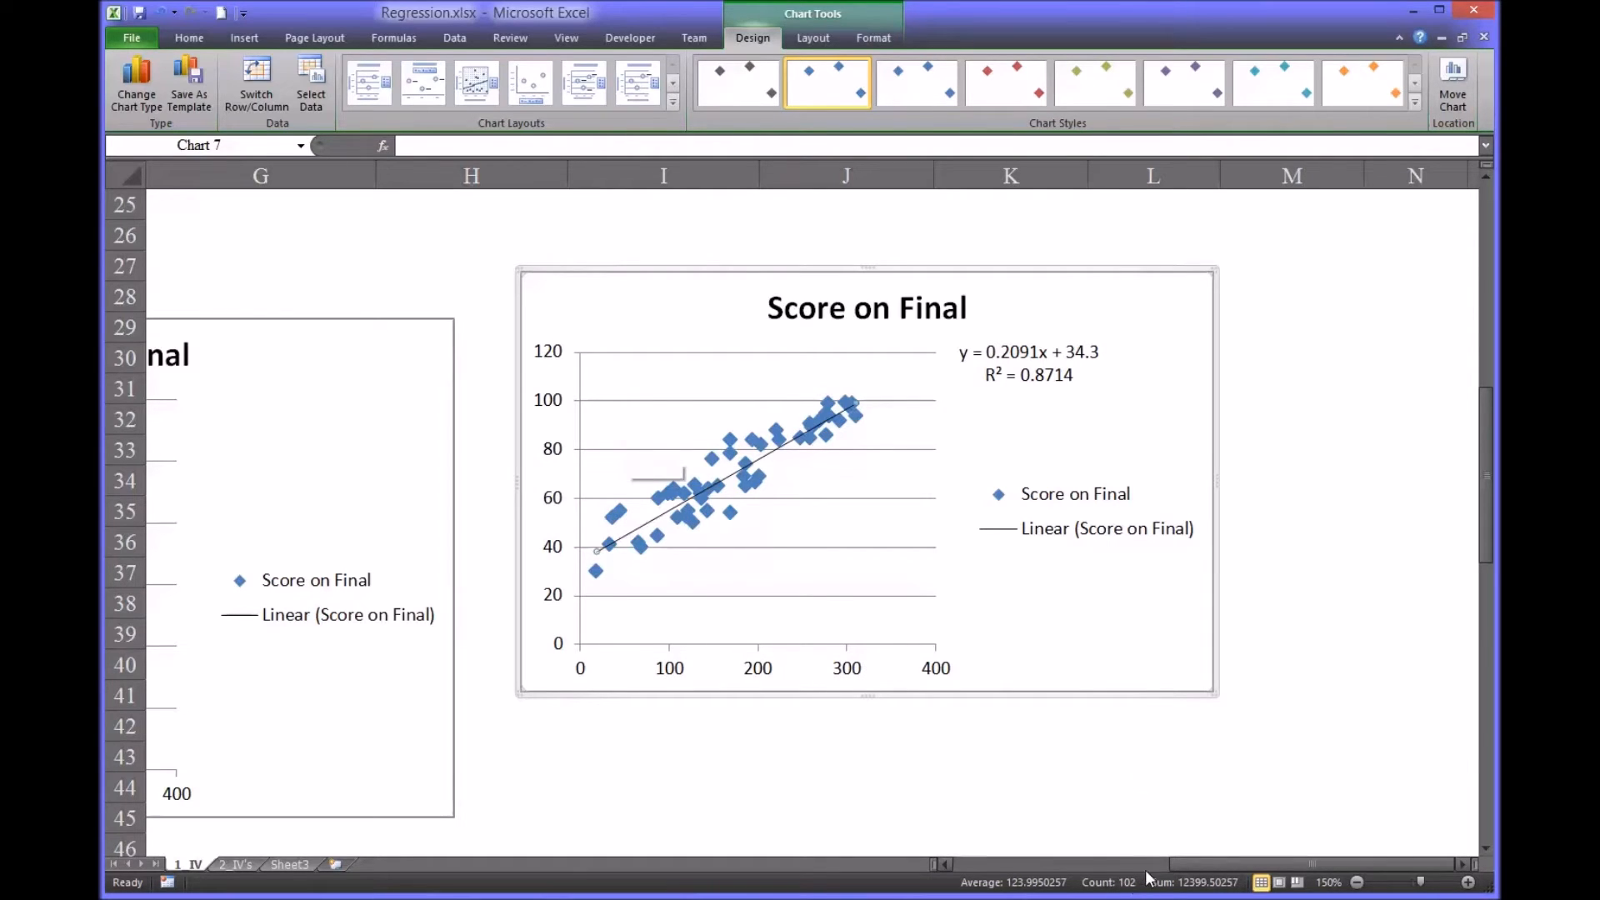
# - Delete the new scatter chart, keeping the original chart with the trendline
pyautogui.moveTo(1188, 862); pyautogui.dragTo(1157, 865)
pyautogui.click(1231, 623)
pyautogui.press('Delete')
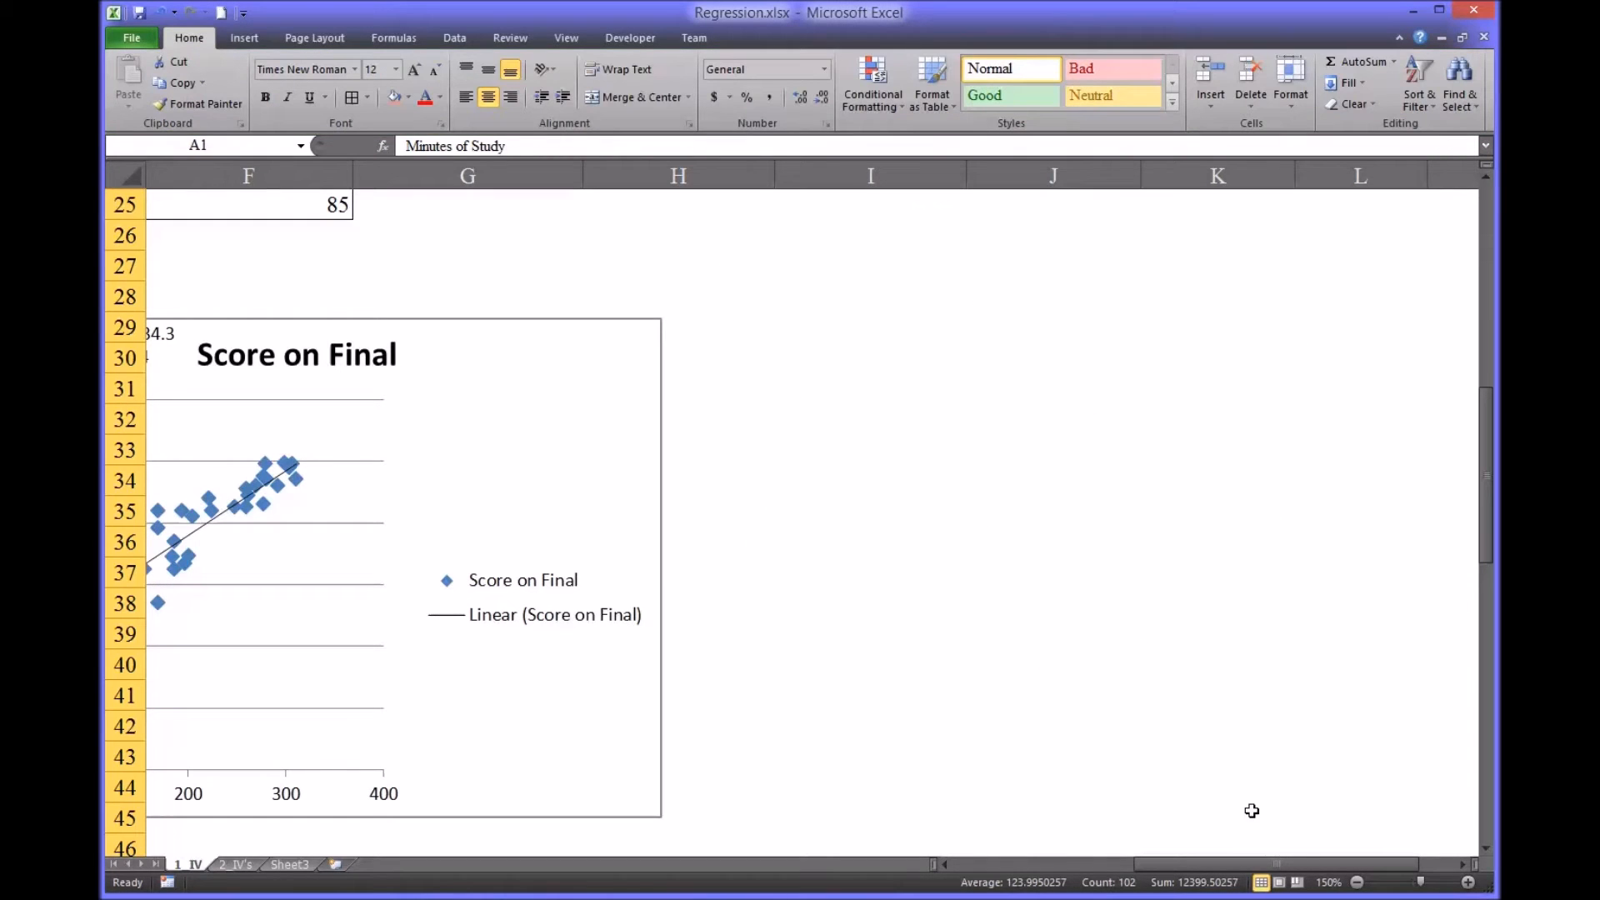
# - Examine the Predicted Score and Minutes of Study cells in the prediction table above the original chart
pyautogui.moveTo(1299, 861); pyautogui.dragTo(1208, 858)
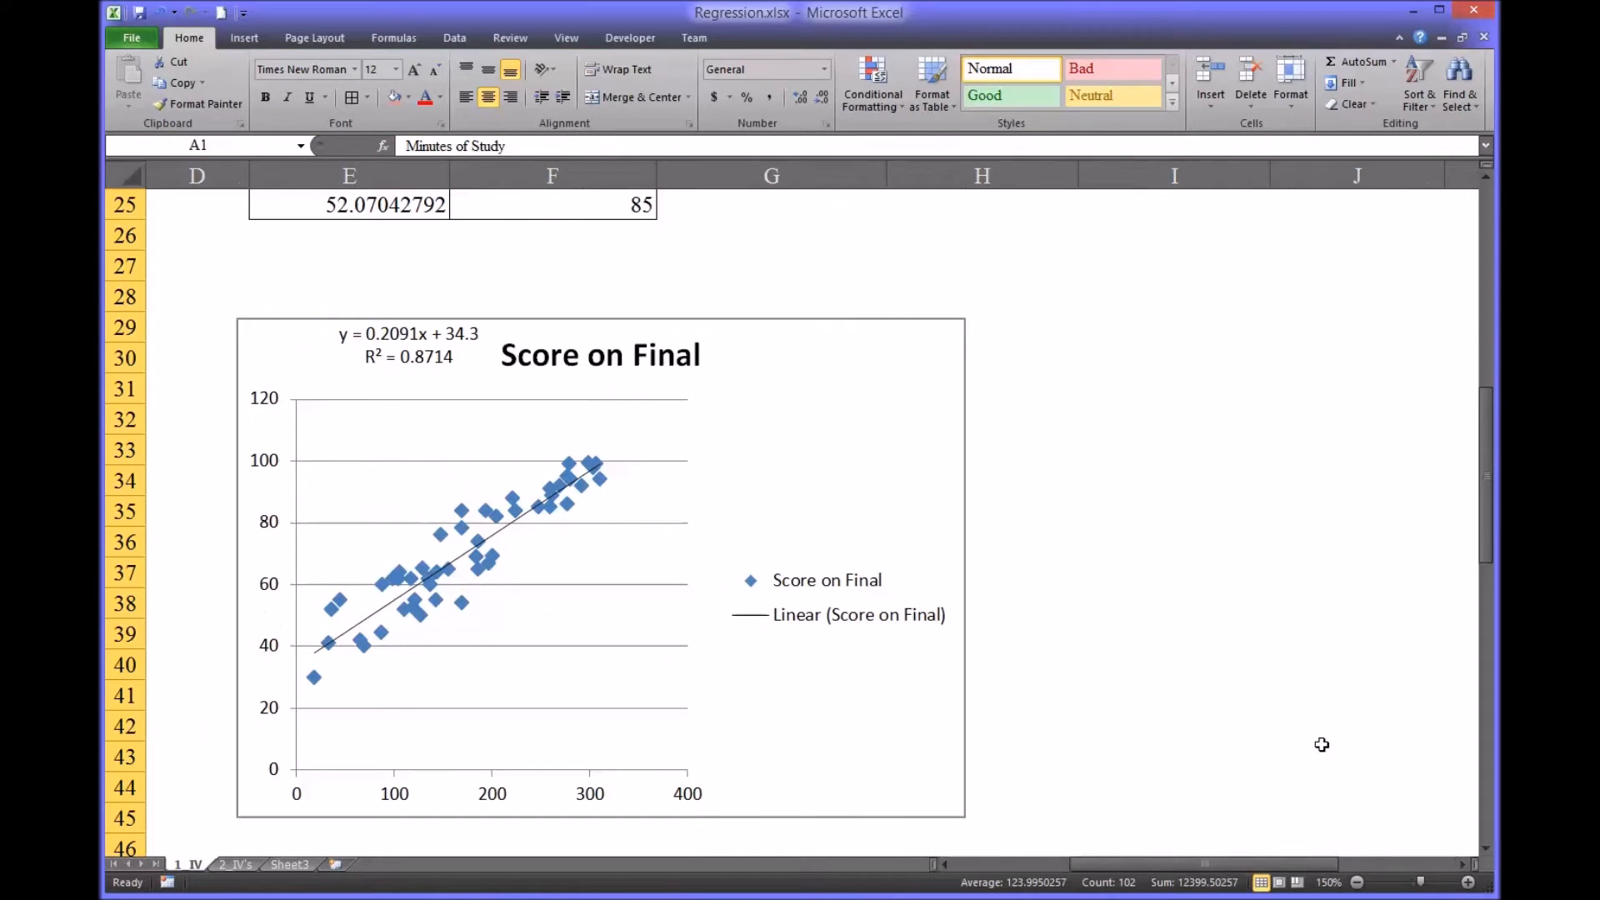
pyautogui.moveTo(1485, 517); pyautogui.dragTo(1477, 430)
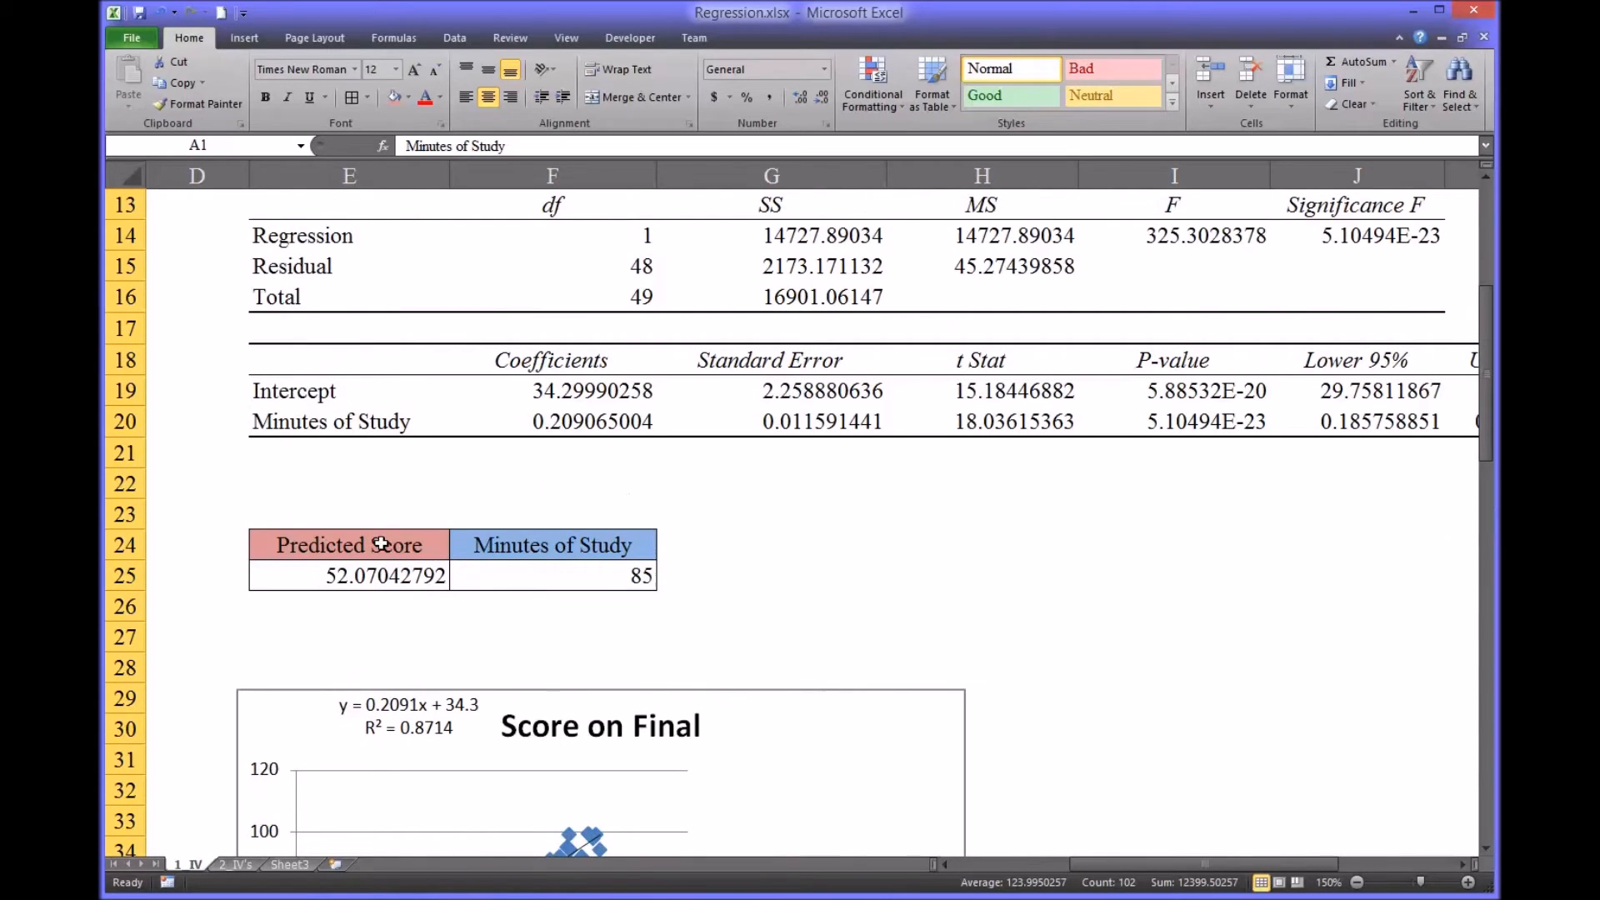
pyautogui.click(349, 551)
pyautogui.click(393, 579)
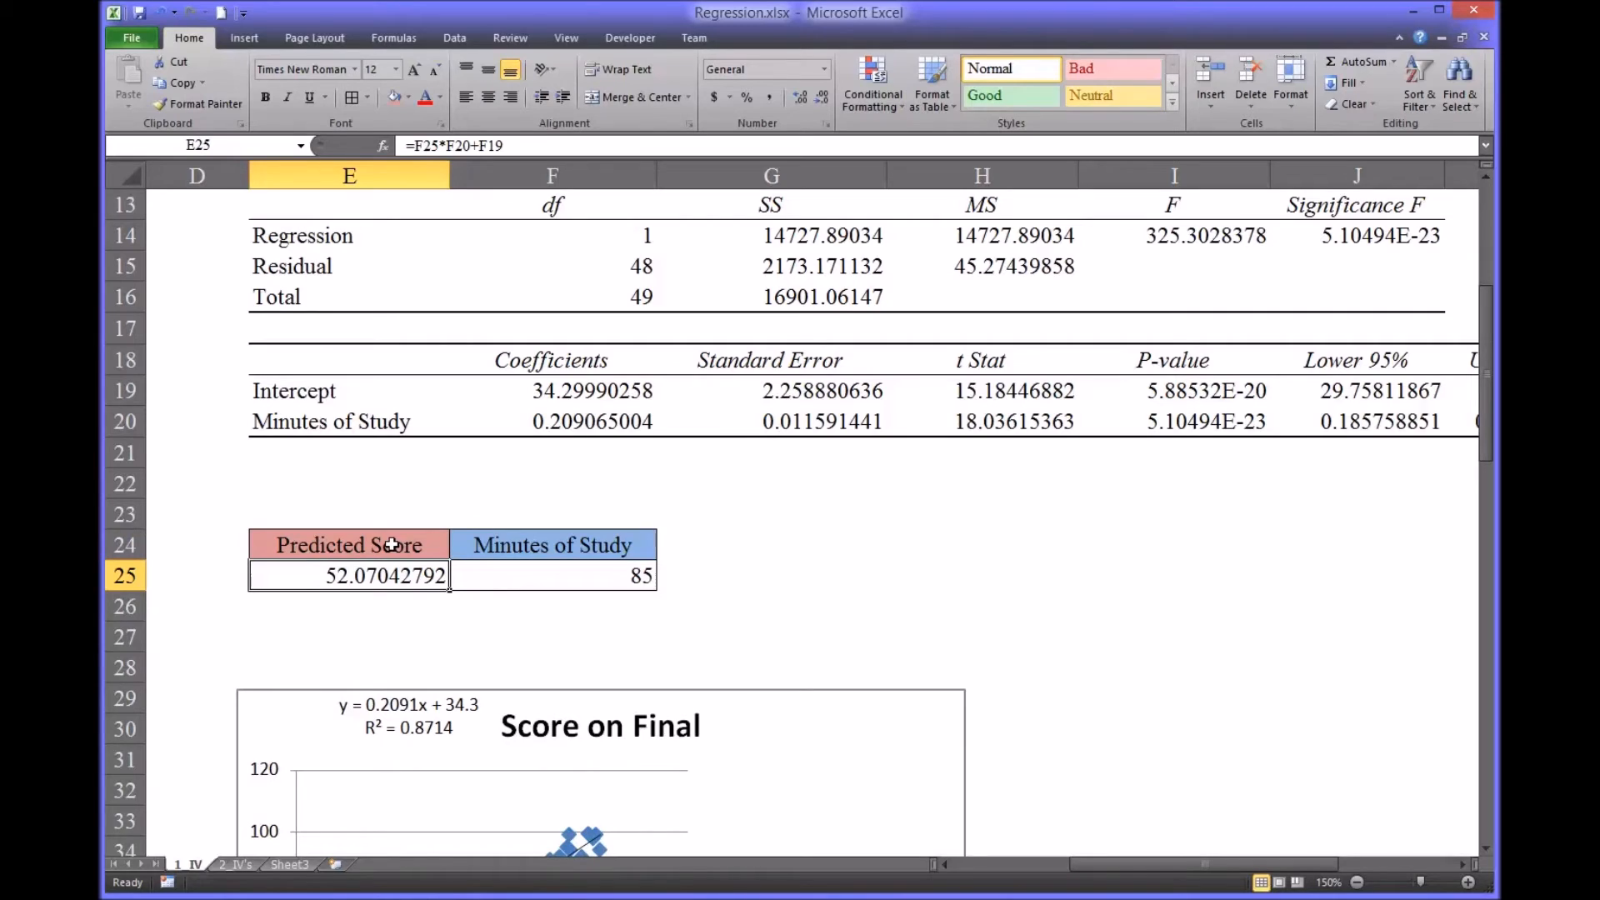
pyautogui.click(392, 545)
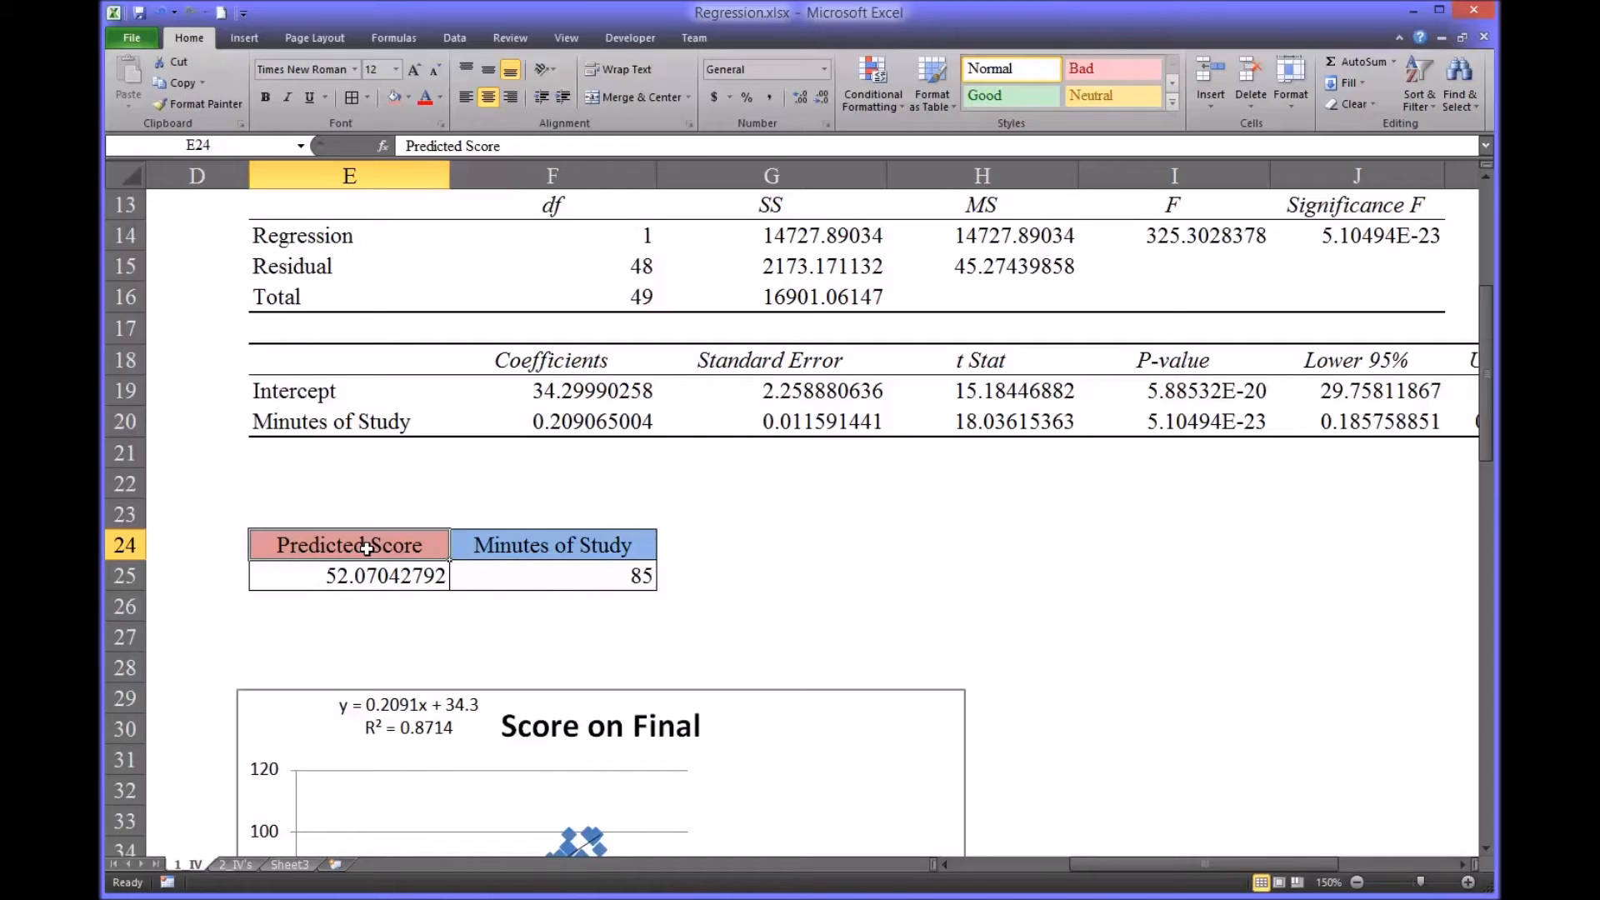
pyautogui.click(548, 550)
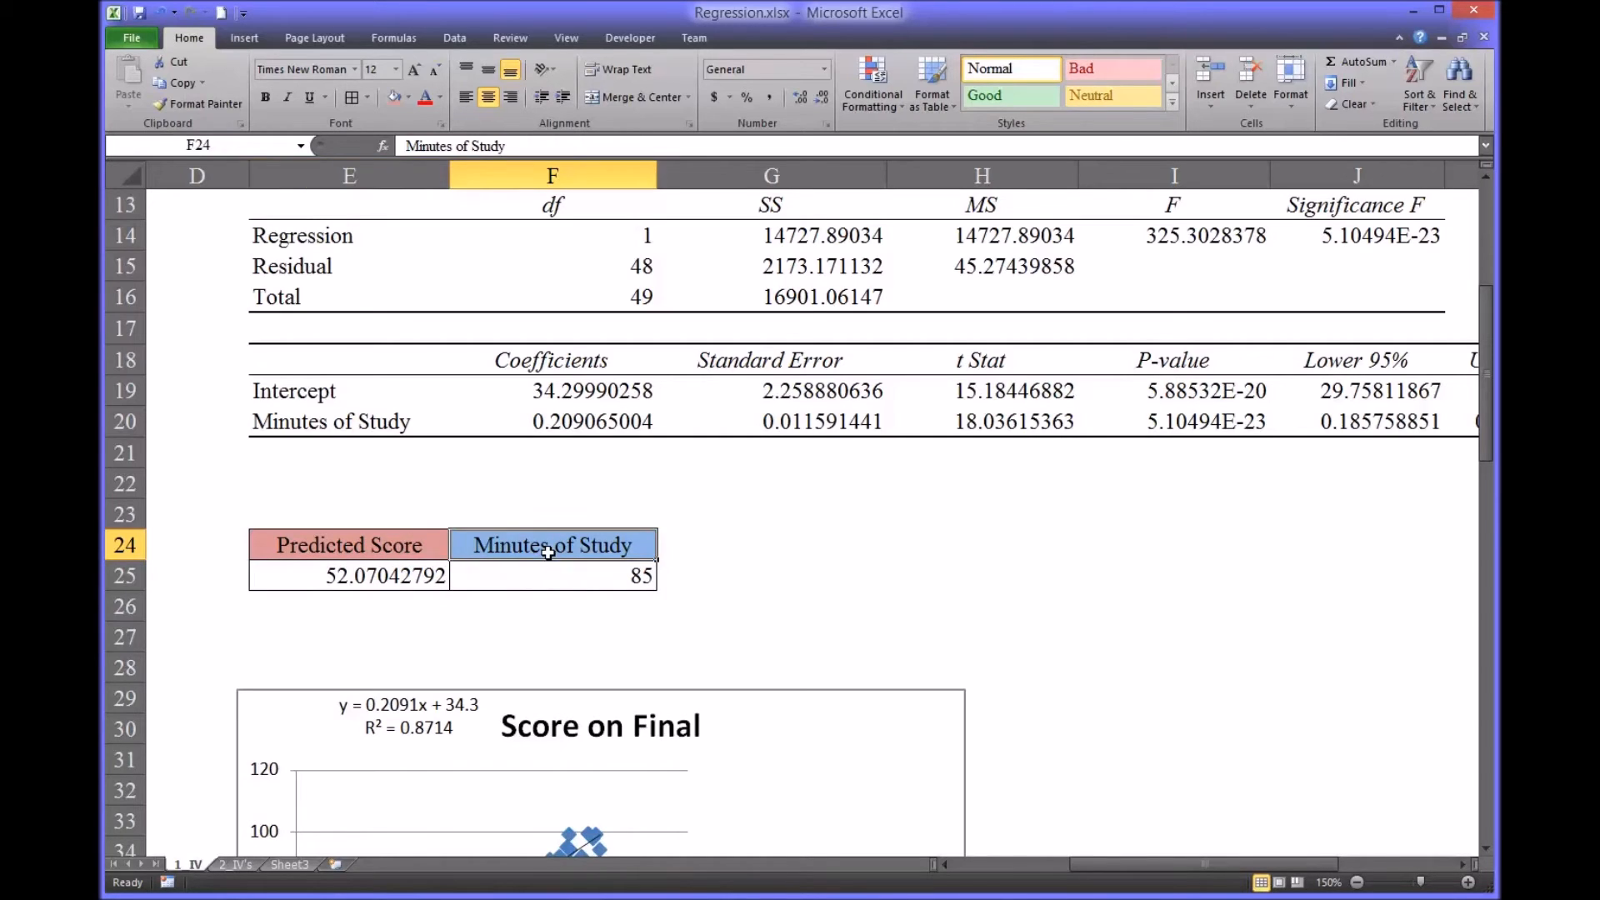
pyautogui.click(398, 551)
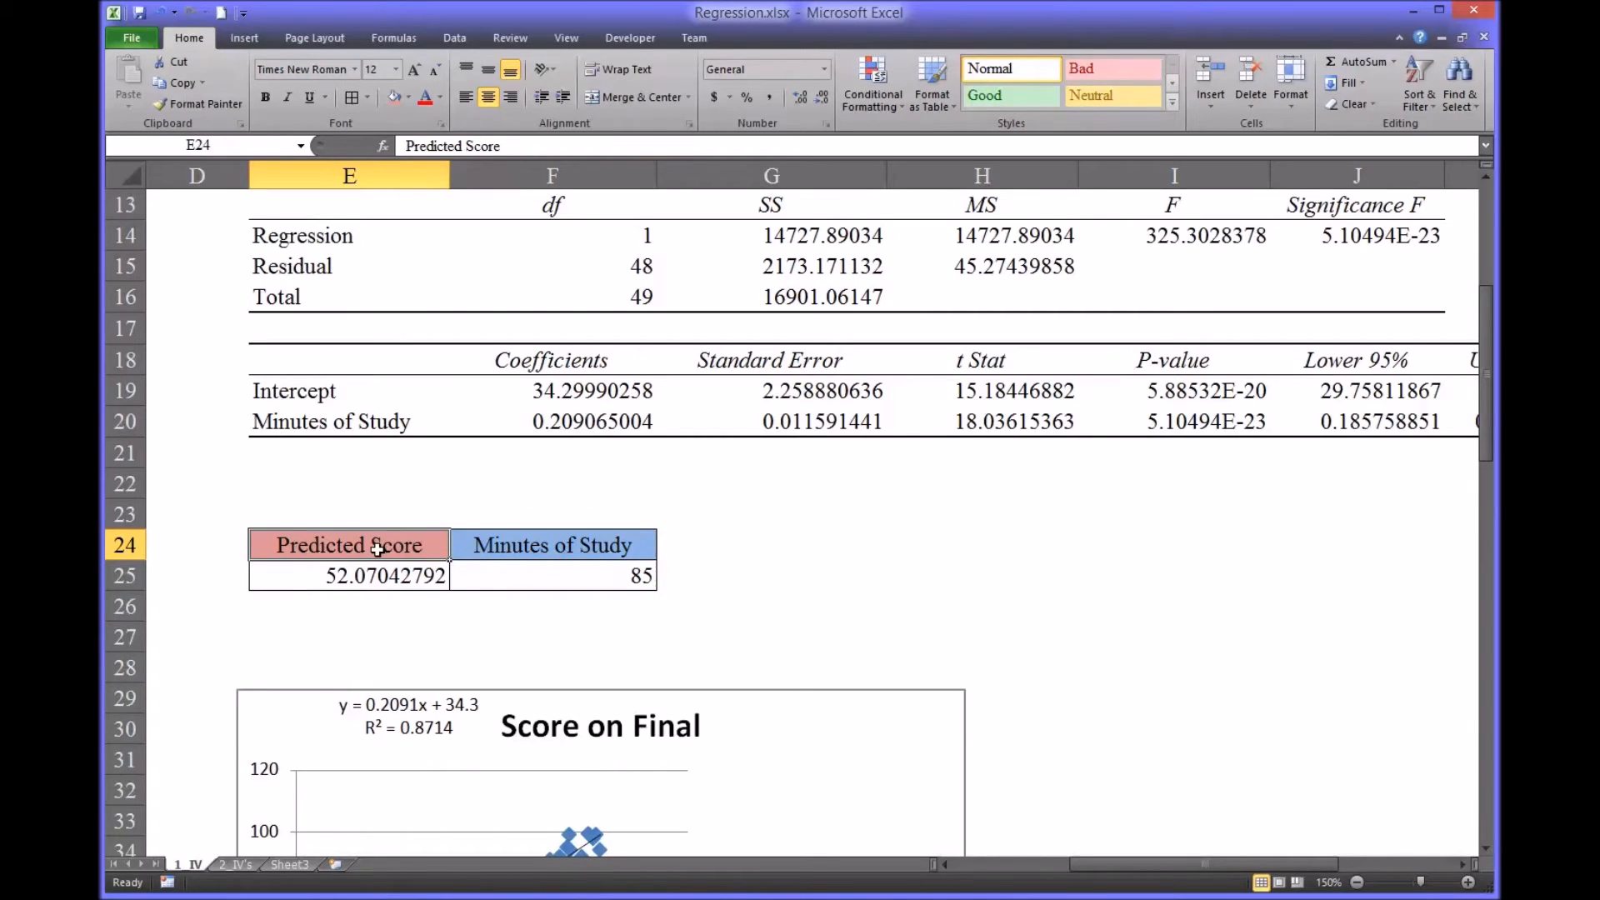
# - Examine the Predicted Score formula in E25 and the intercept, slope and minutes cells it references
pyautogui.moveTo(1112, 867); pyautogui.dragTo(1063, 870)
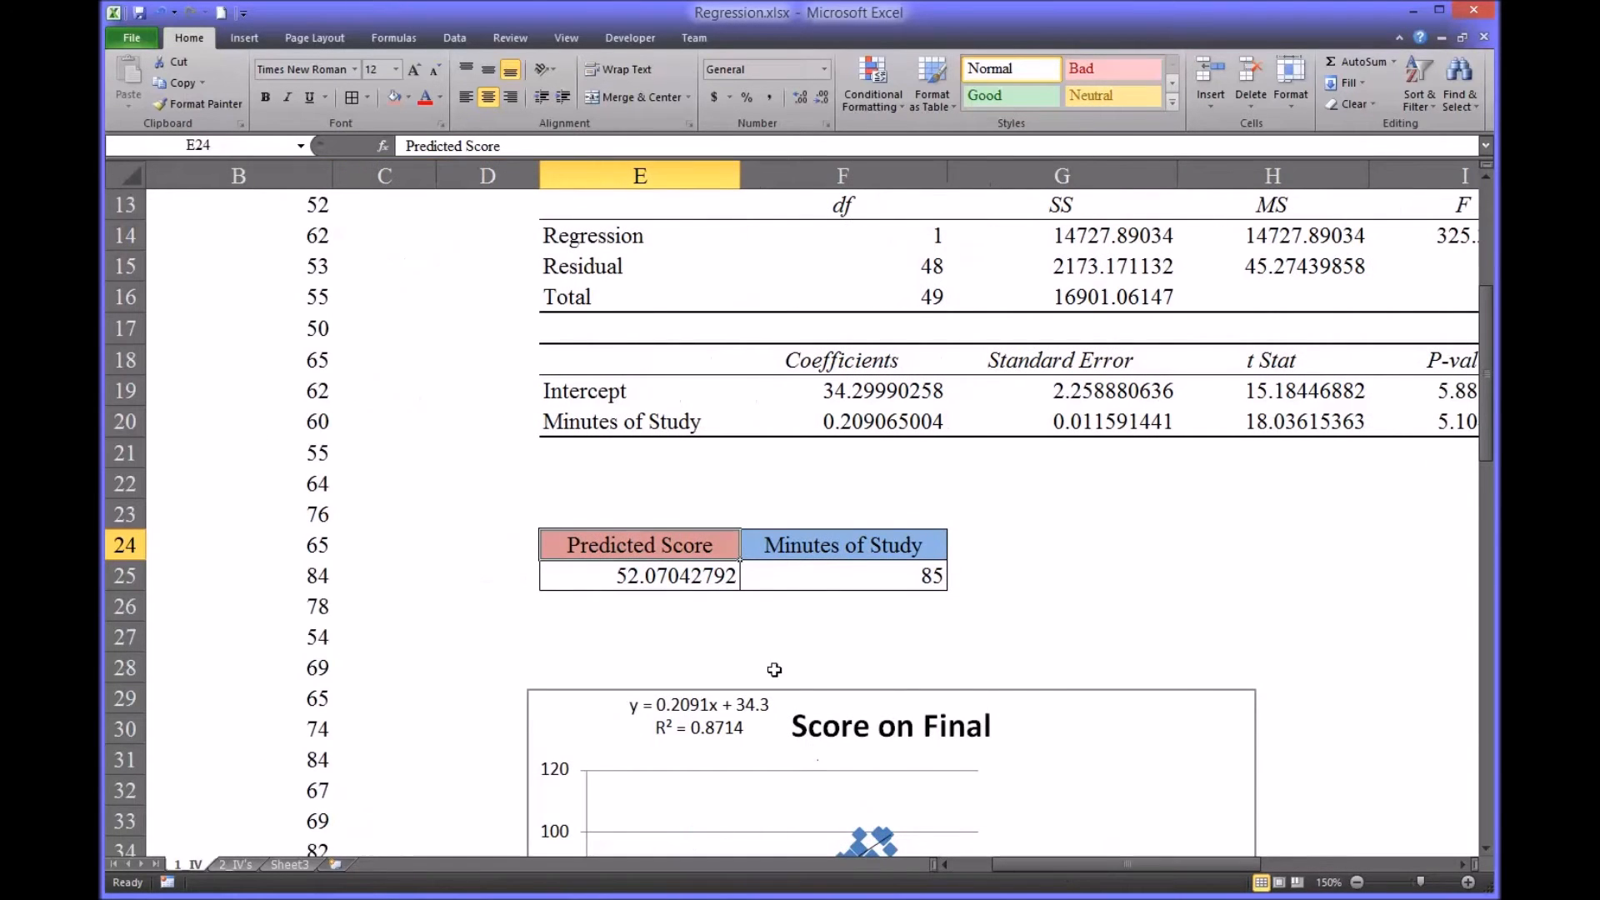
pyautogui.click(656, 576)
pyautogui.click(525, 148)
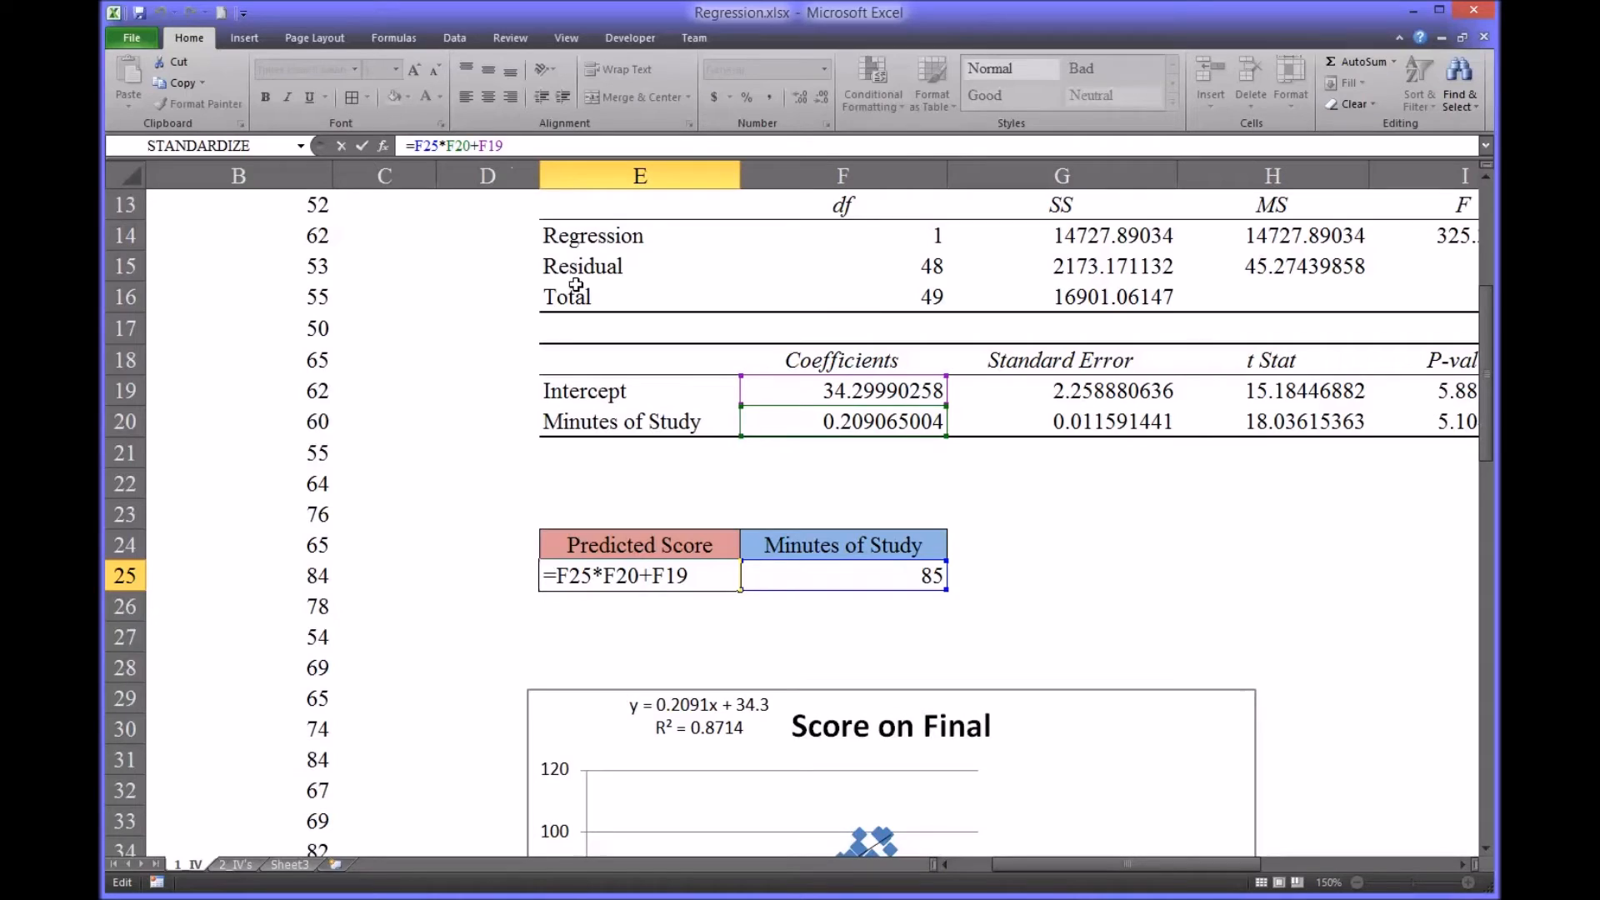
pyautogui.press('Return')
pyautogui.click(810, 395)
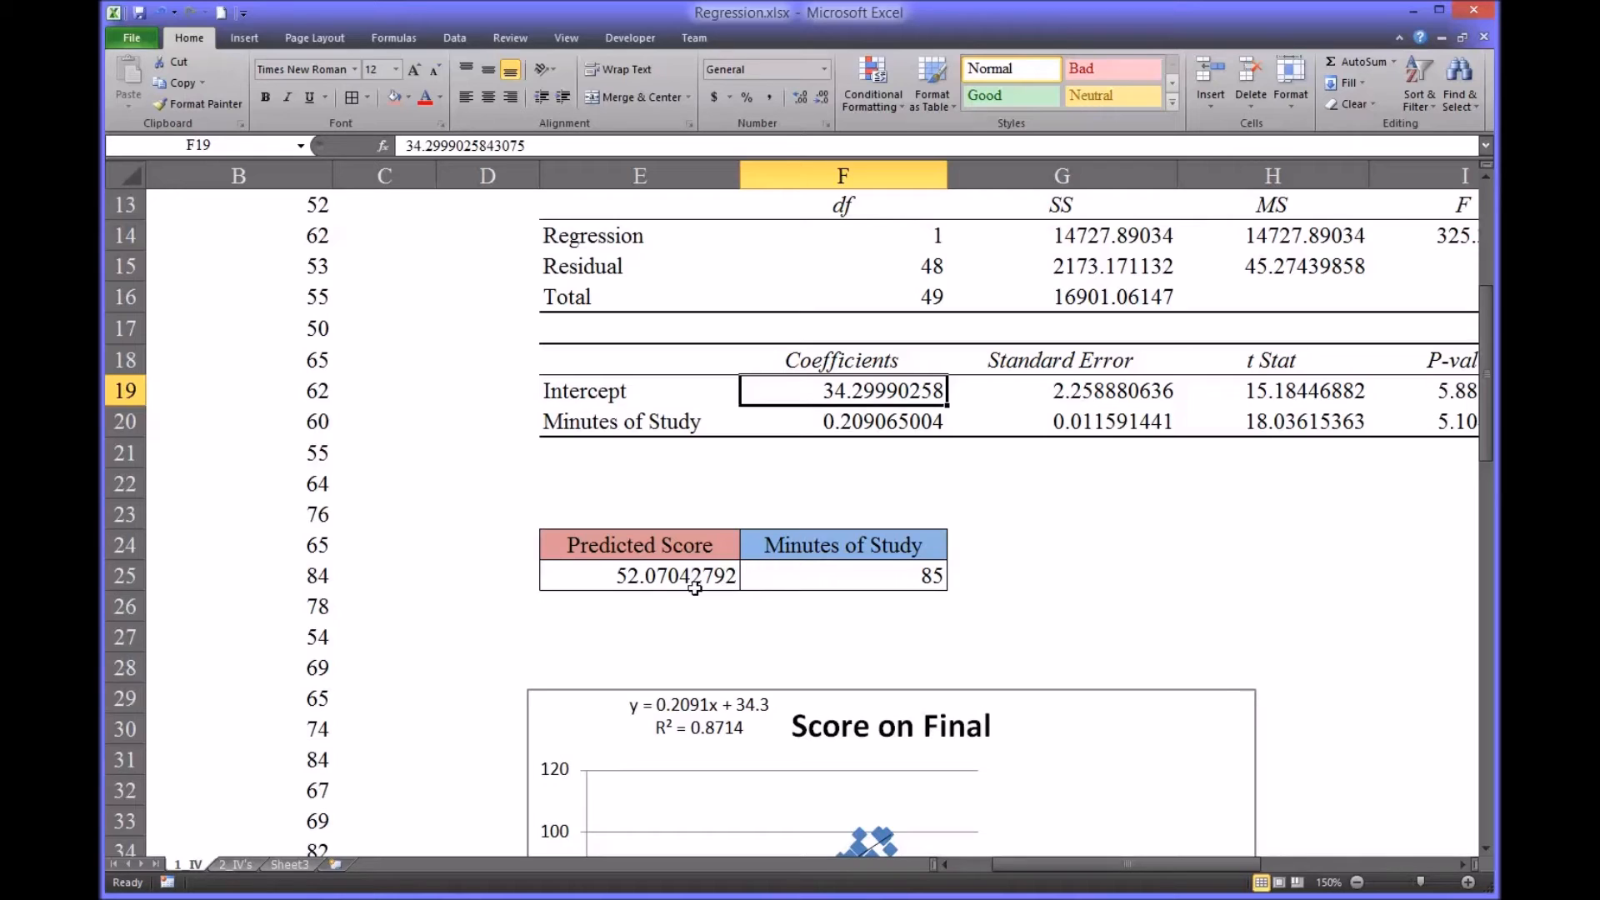
pyautogui.click(776, 578)
pyautogui.click(685, 578)
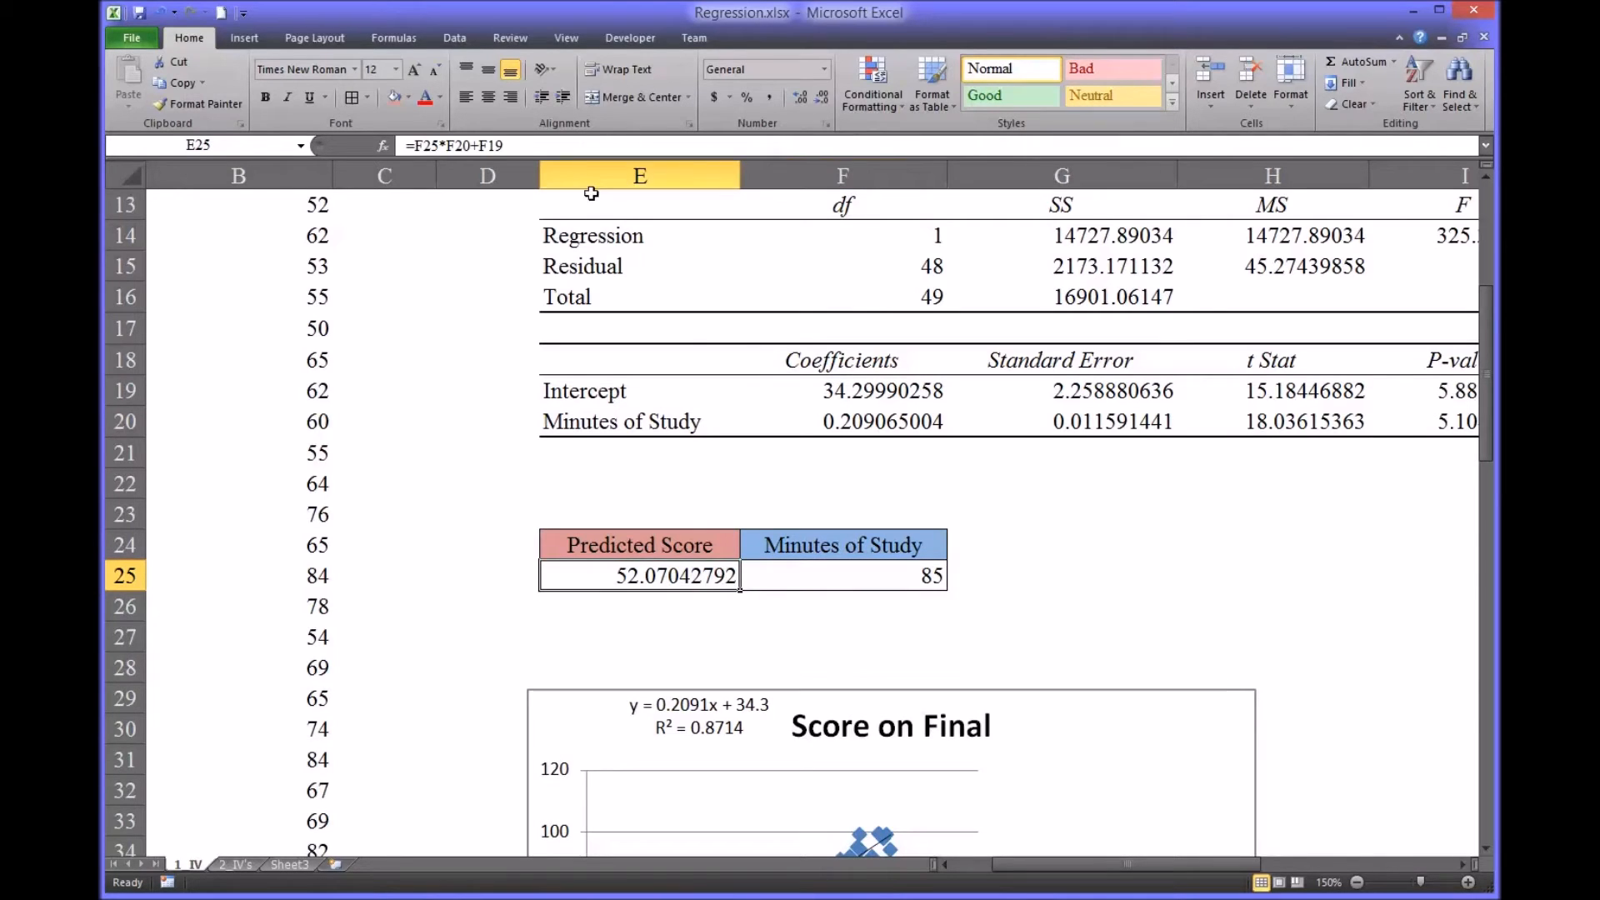
pyautogui.click(565, 151)
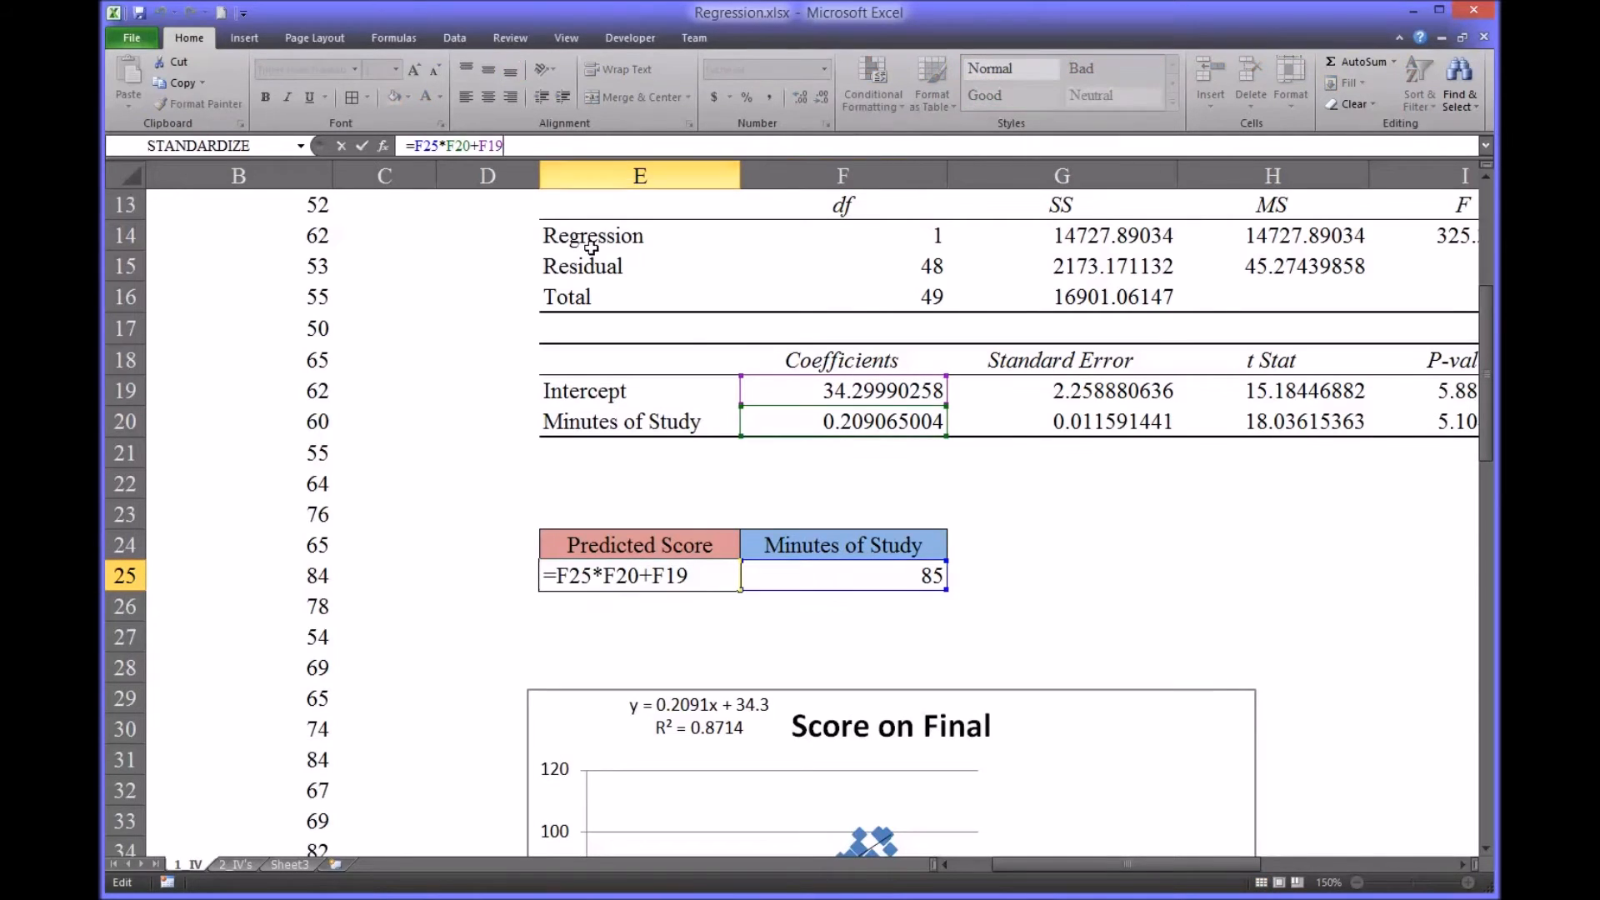
pyautogui.press('Return')
# - Test the prediction by entering 80, 85 and 90 in turn as the Minutes of Study in F25
pyautogui.click(804, 575)
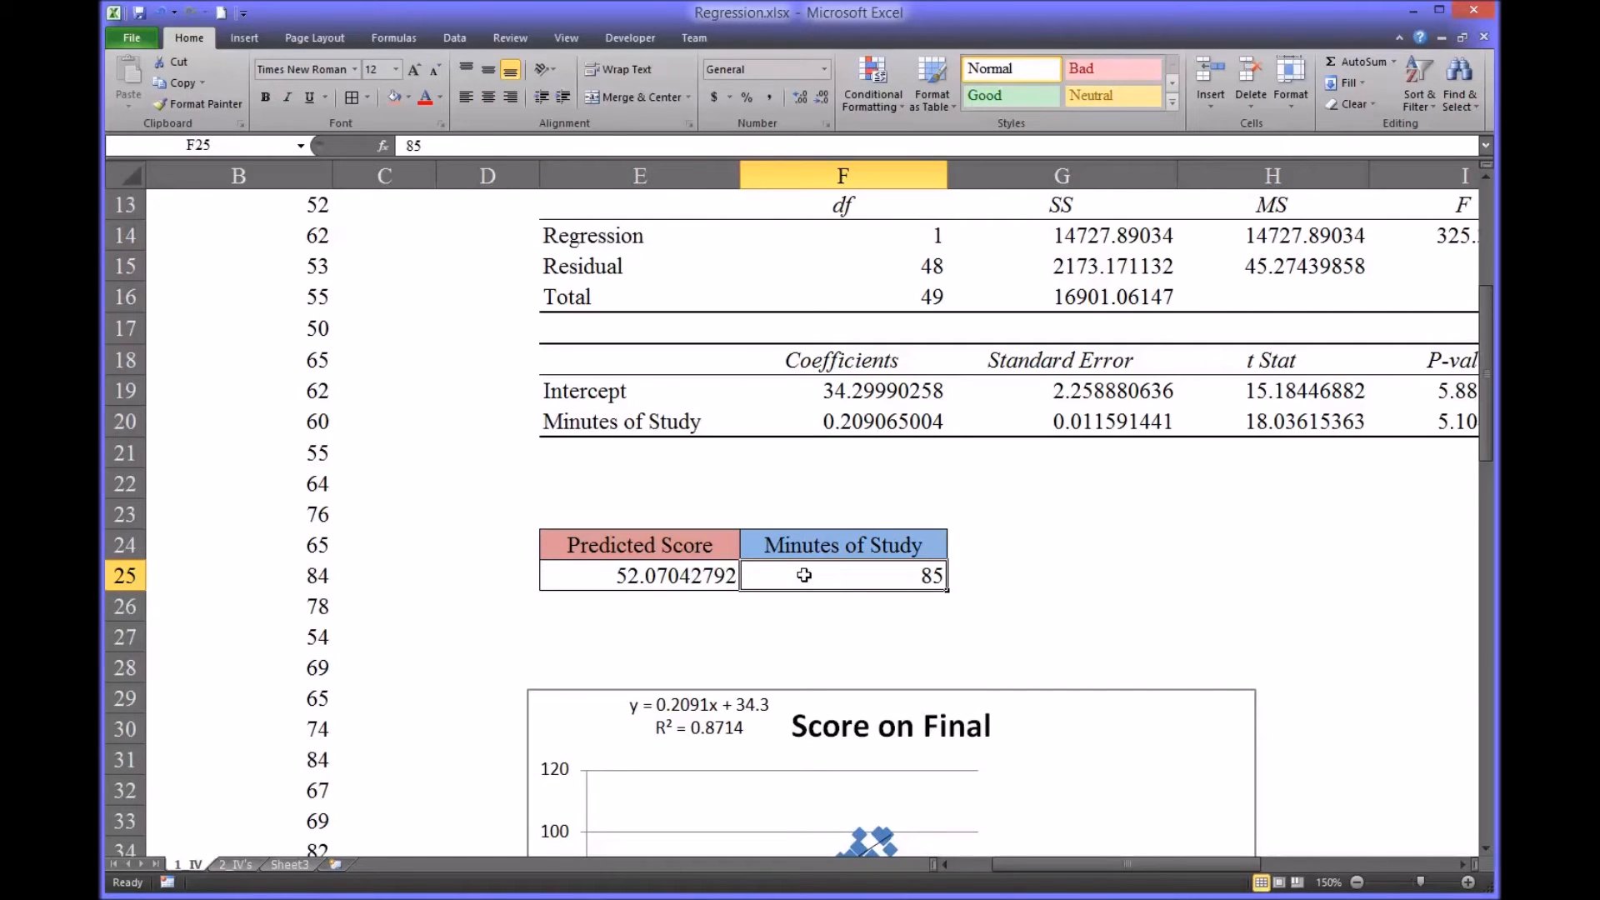
pyautogui.write('80')
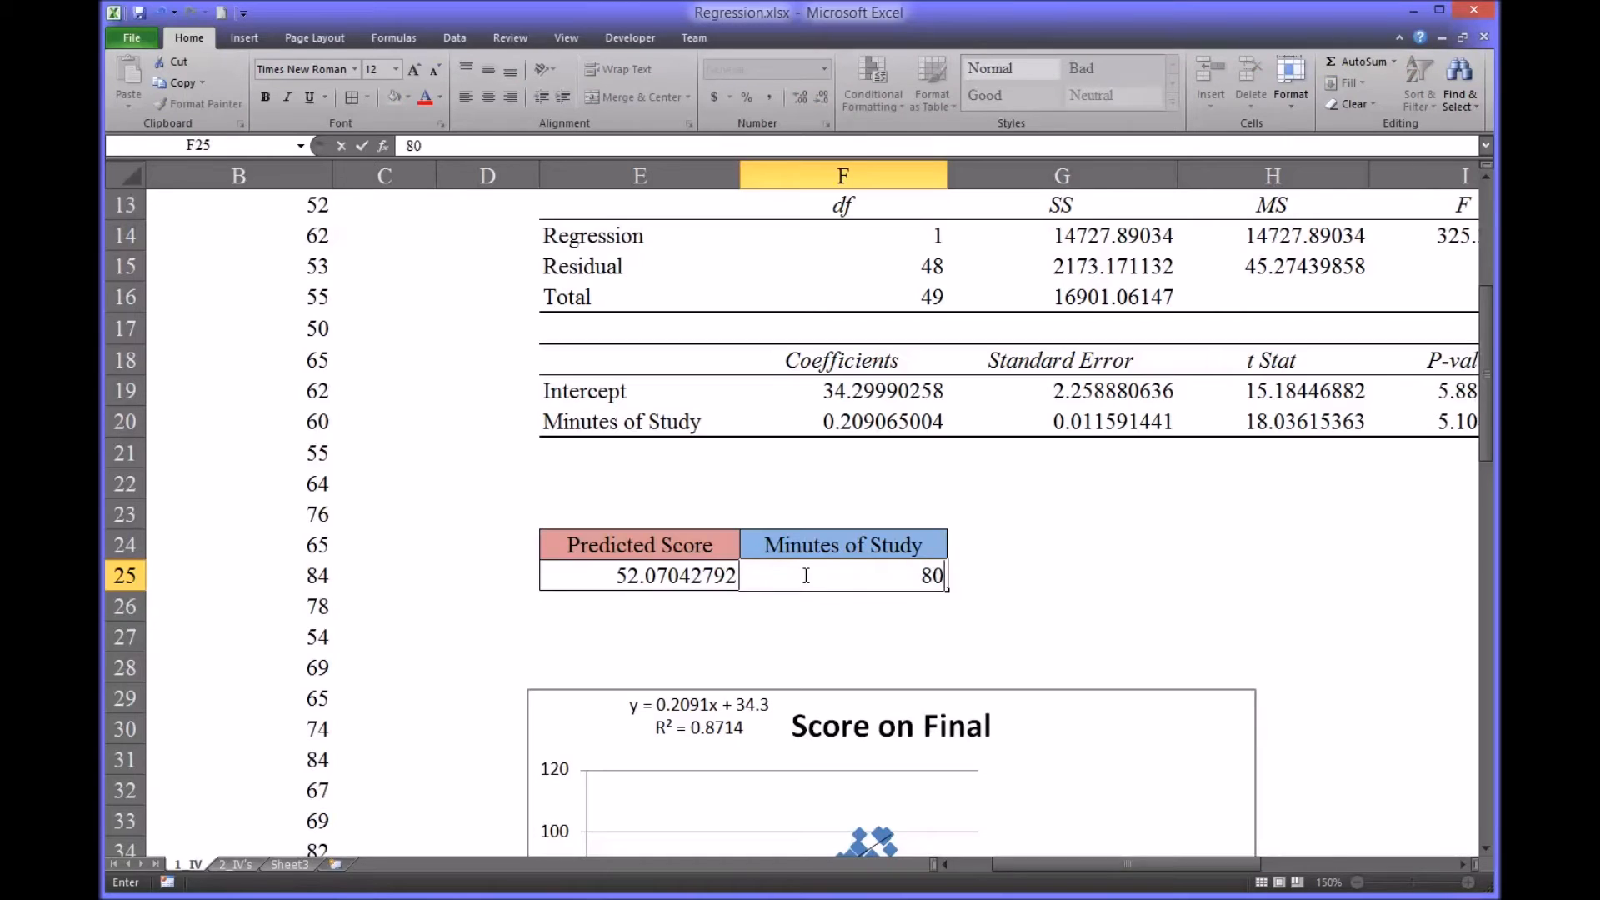
pyautogui.press('Return')
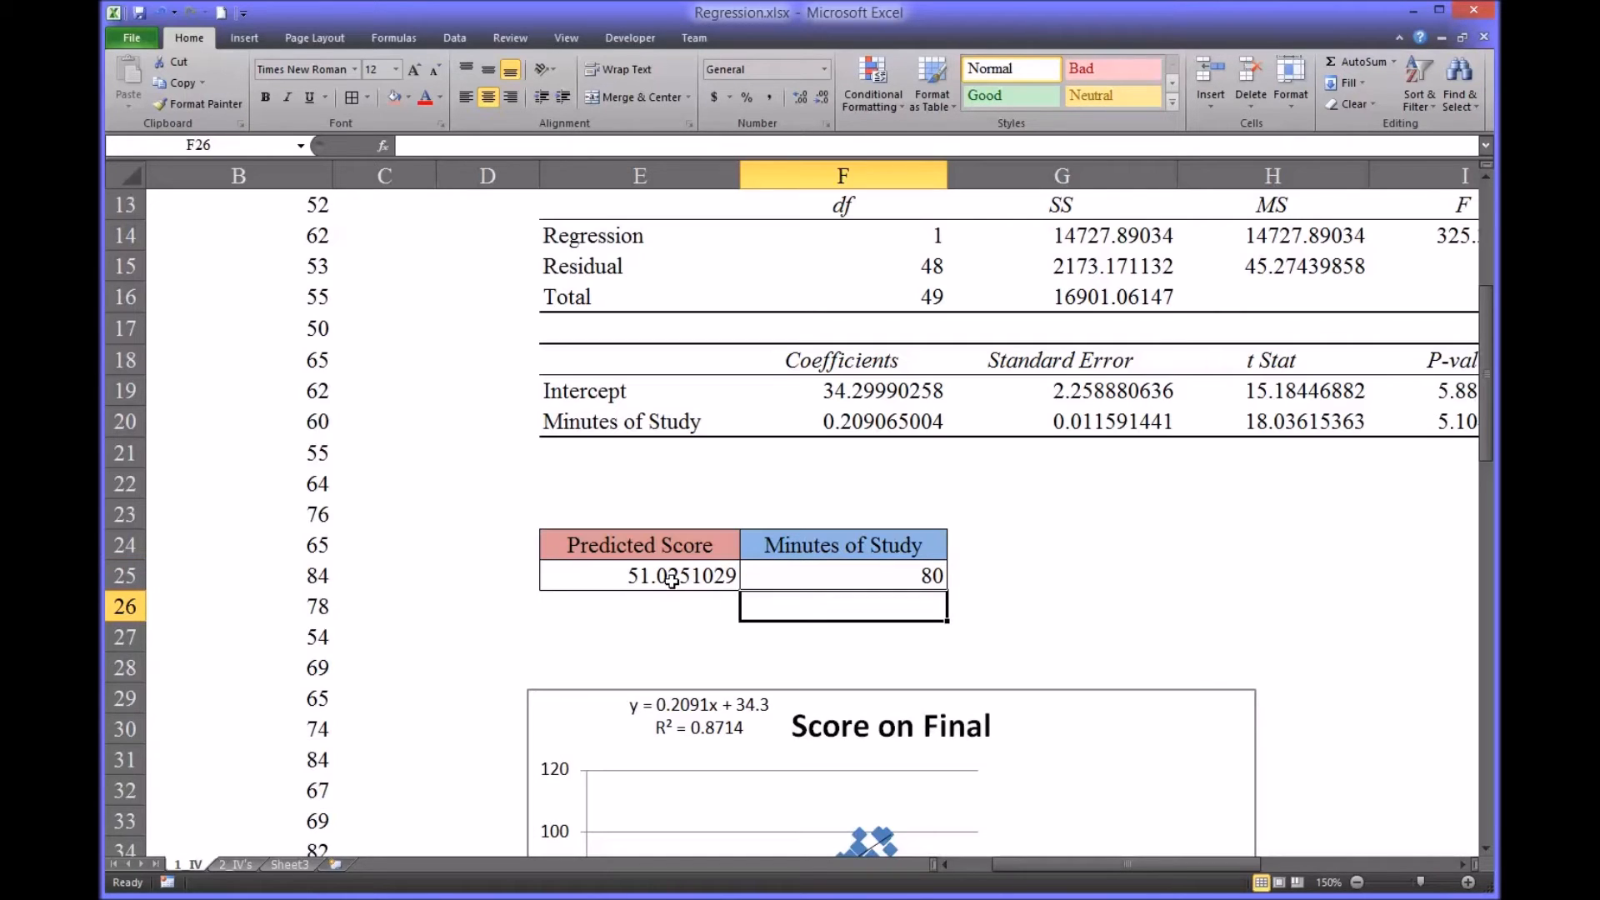
pyautogui.click(807, 573)
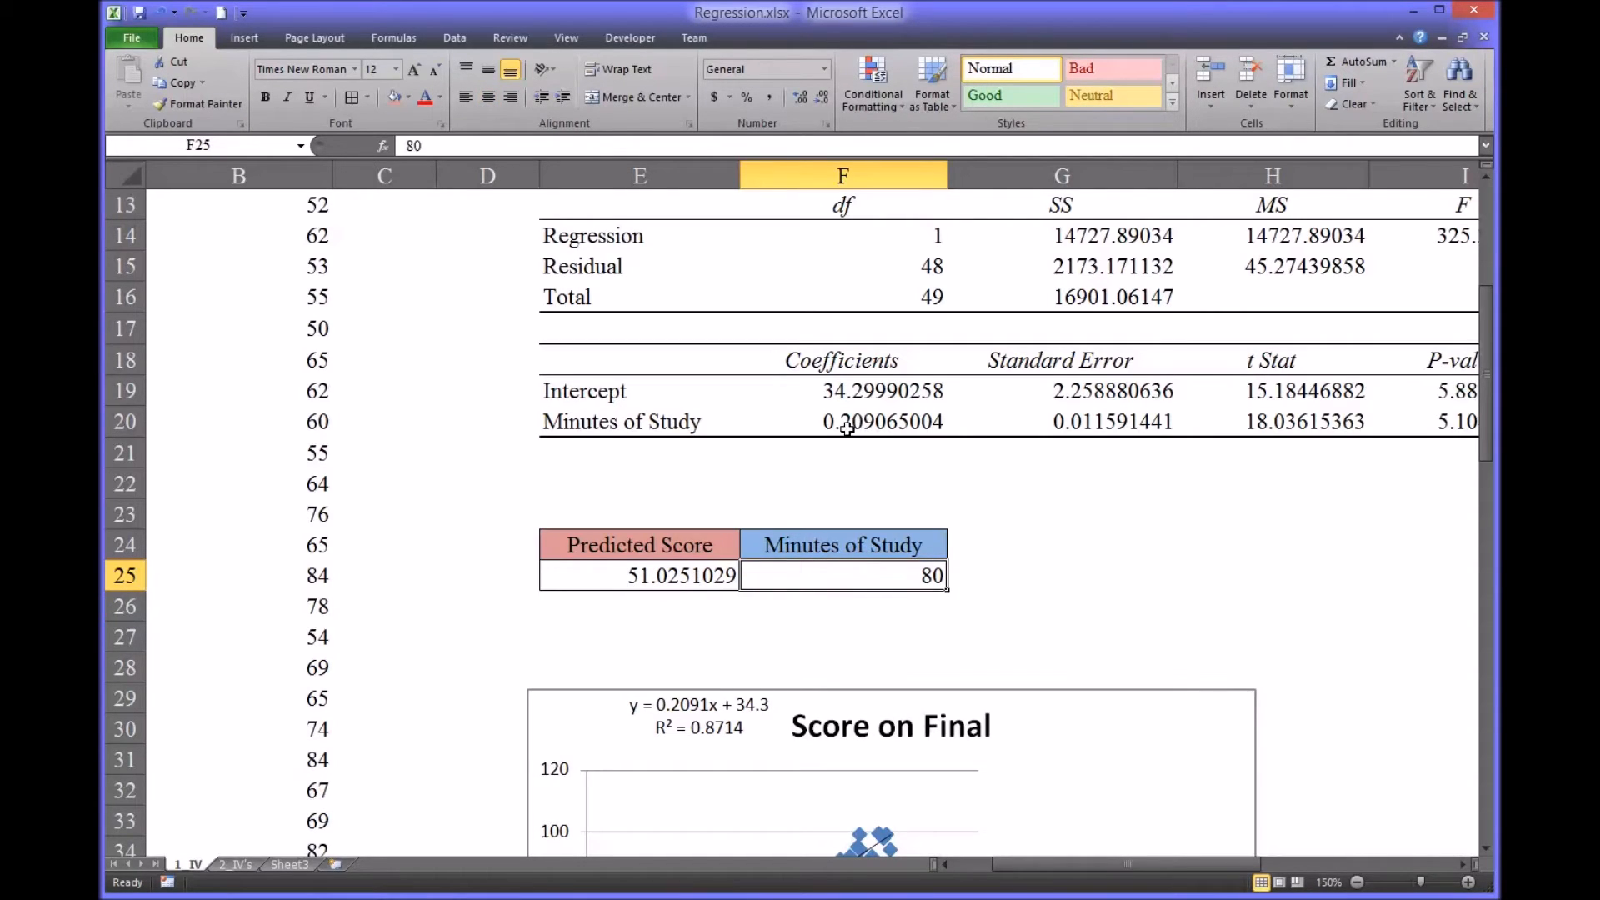
pyautogui.write('85')
pyautogui.press('Return')
pyautogui.click(831, 577)
pyautogui.write('90')
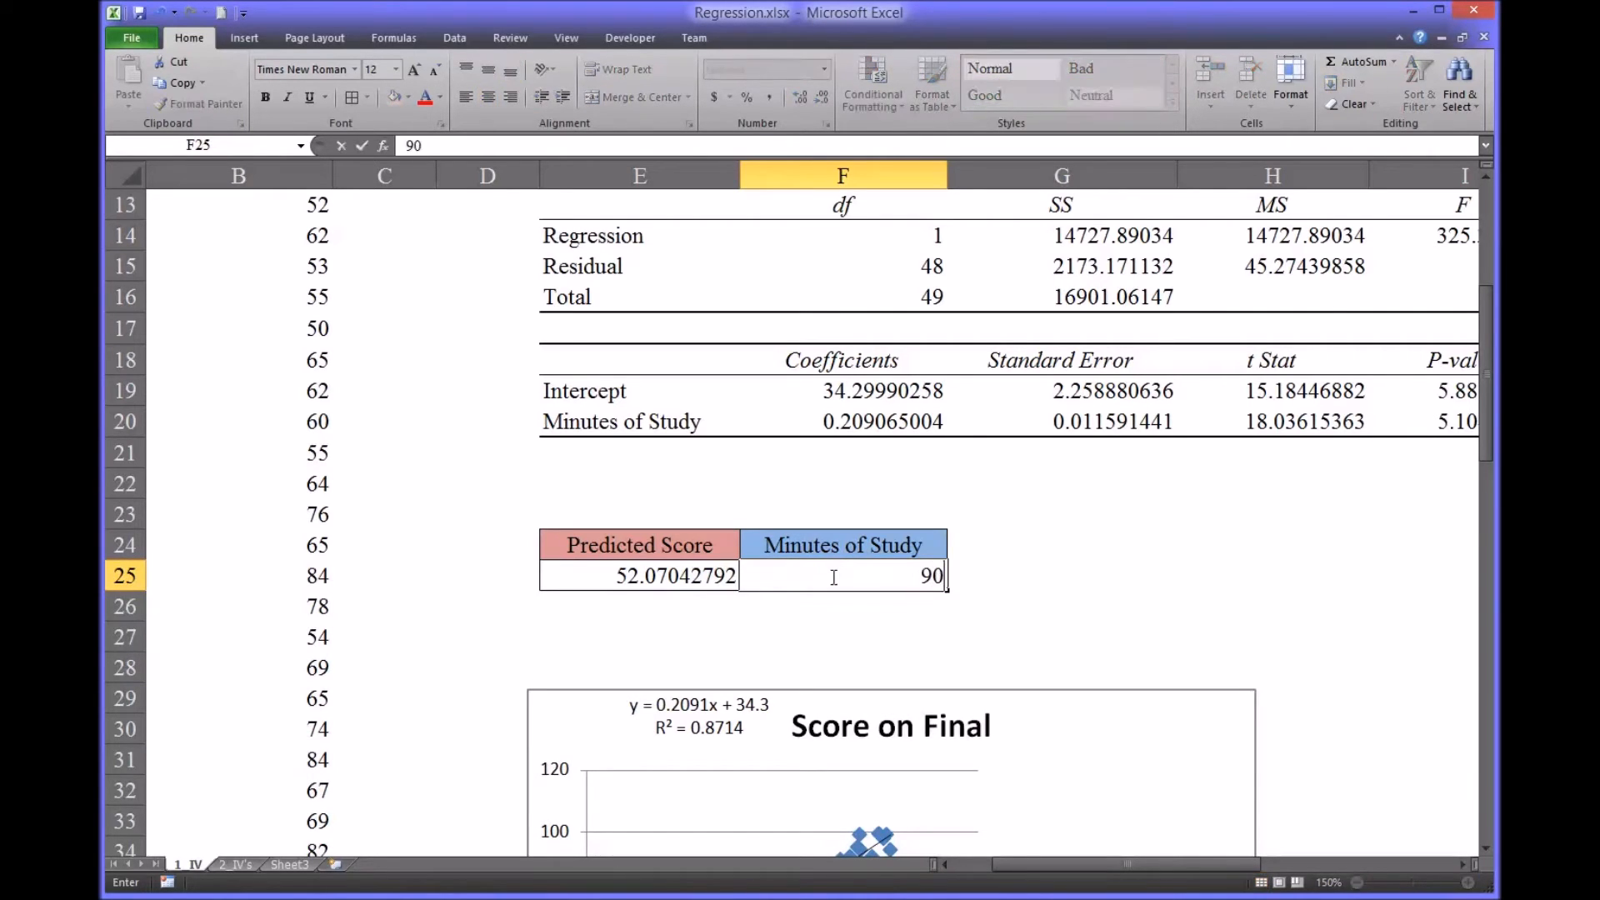
pyautogui.press('Return')
# - Set the Minutes of Study value in F25 to 95 and reselect the cell
pyautogui.click(832, 576)
pyautogui.write('95')
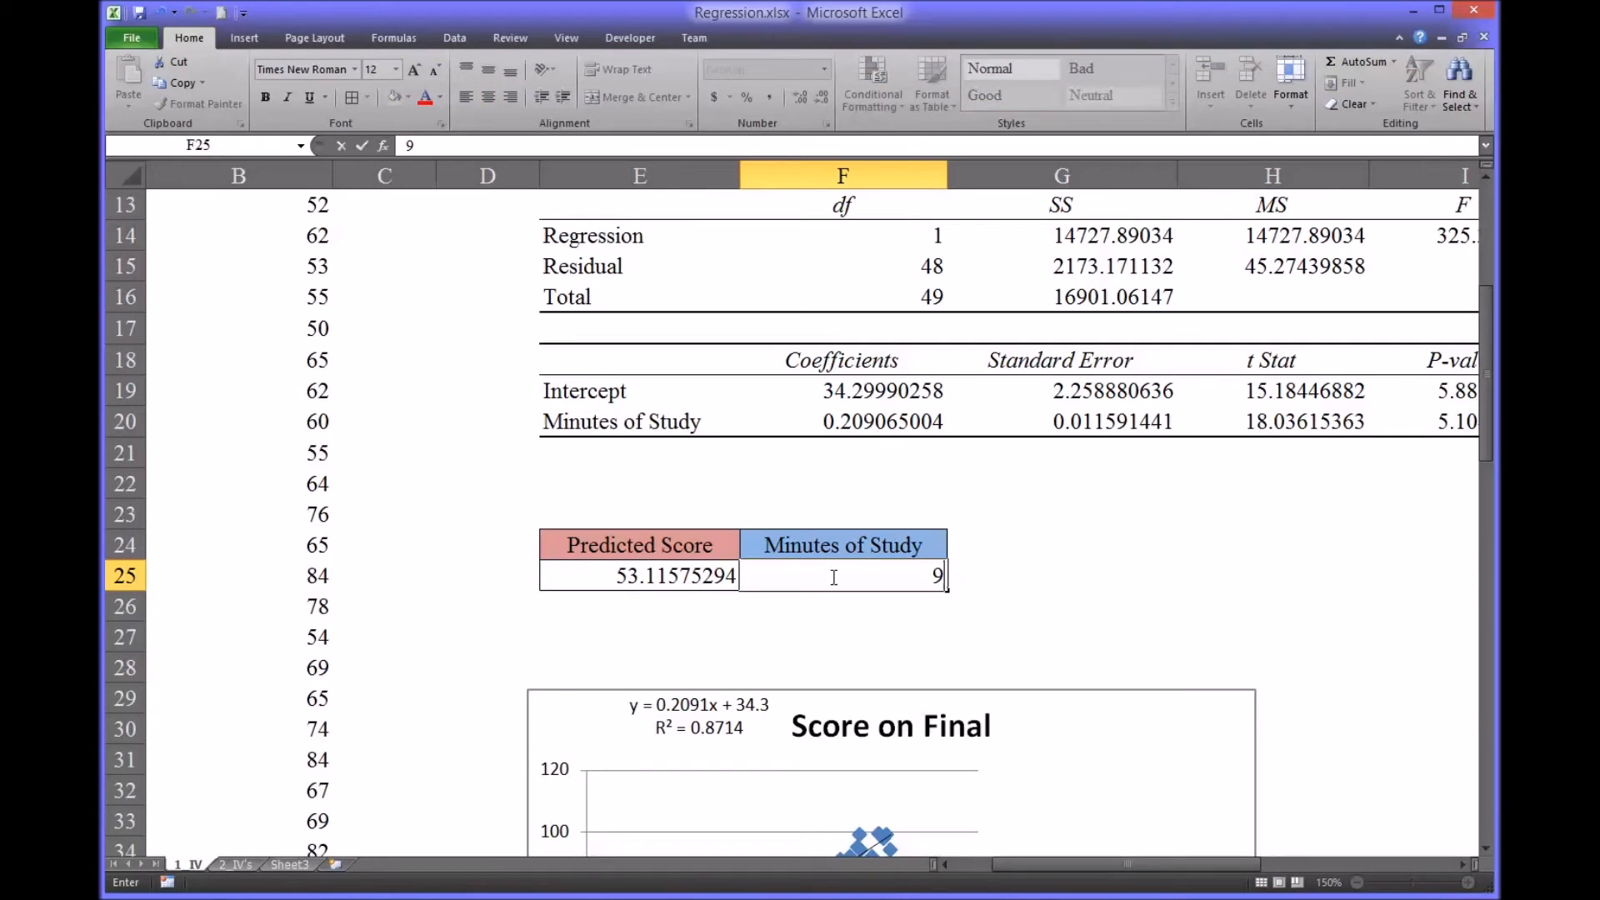
pyautogui.press('Return')
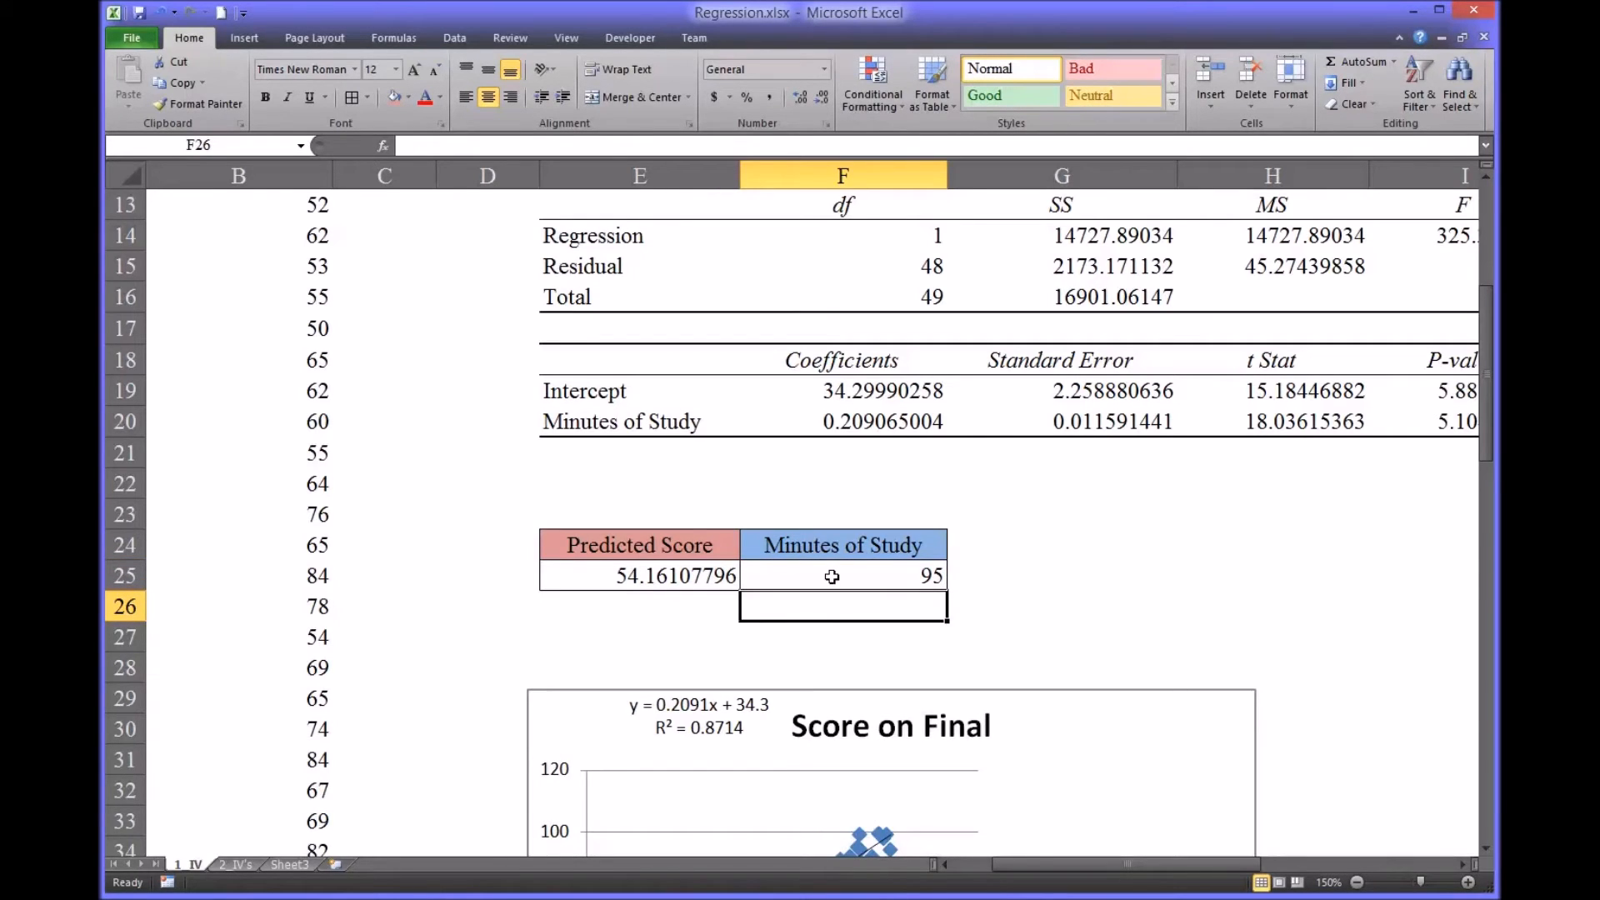
pyautogui.click(831, 577)
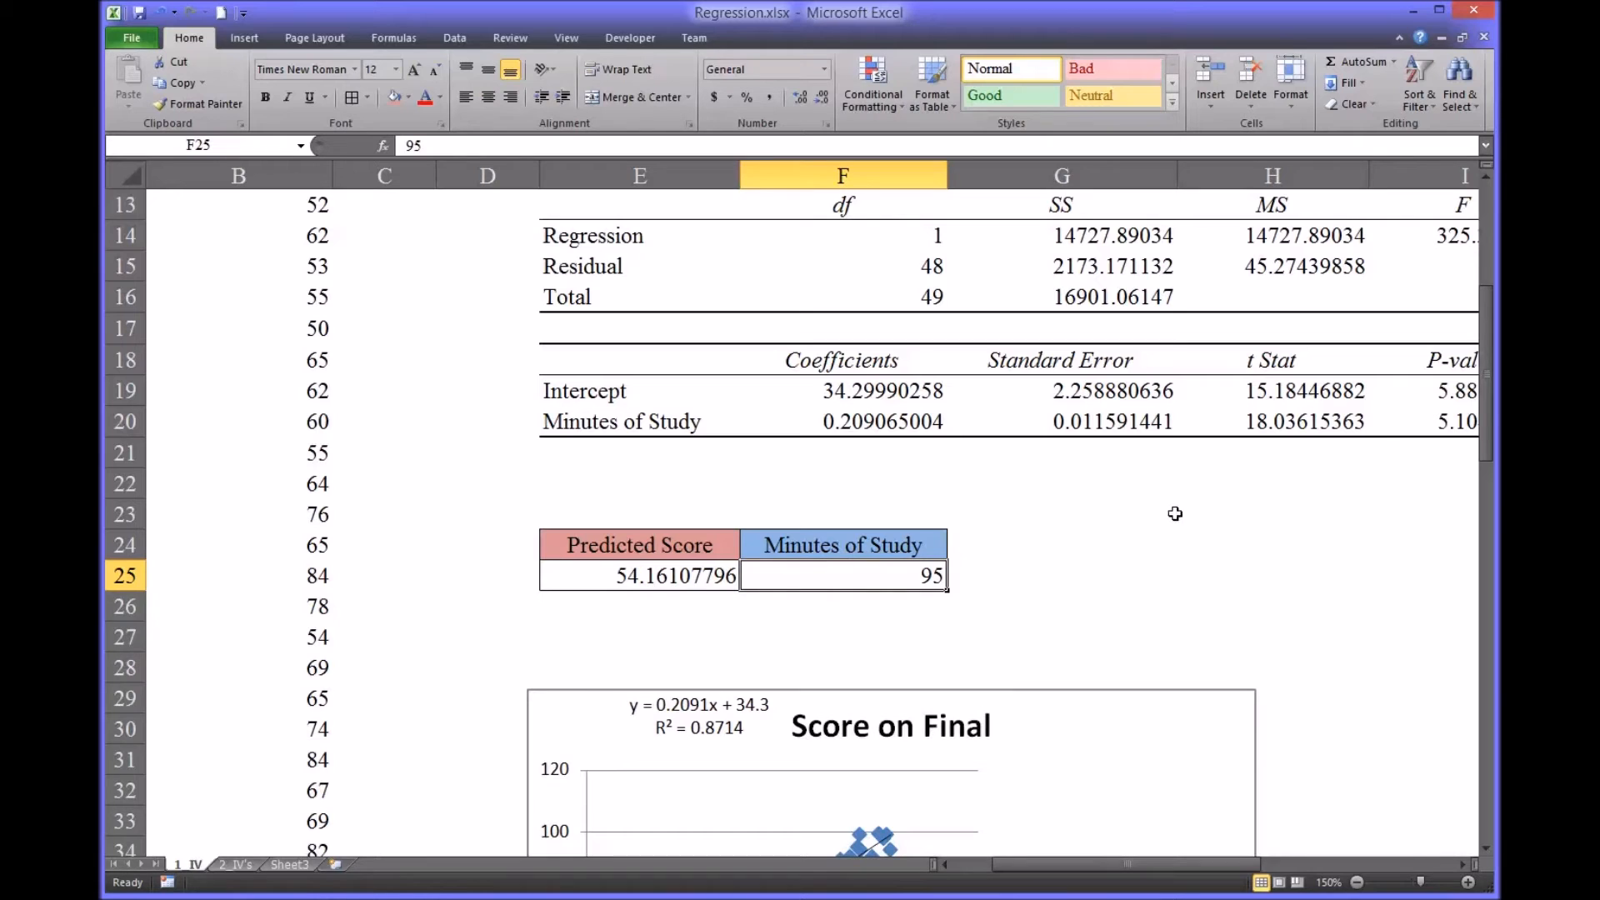
# - Compare the scatter chart's trendline with the Predicted Score formula in E25 and the Minutes of Study input in F25
pyautogui.moveTo(1490, 435); pyautogui.dragTo(1486, 516)
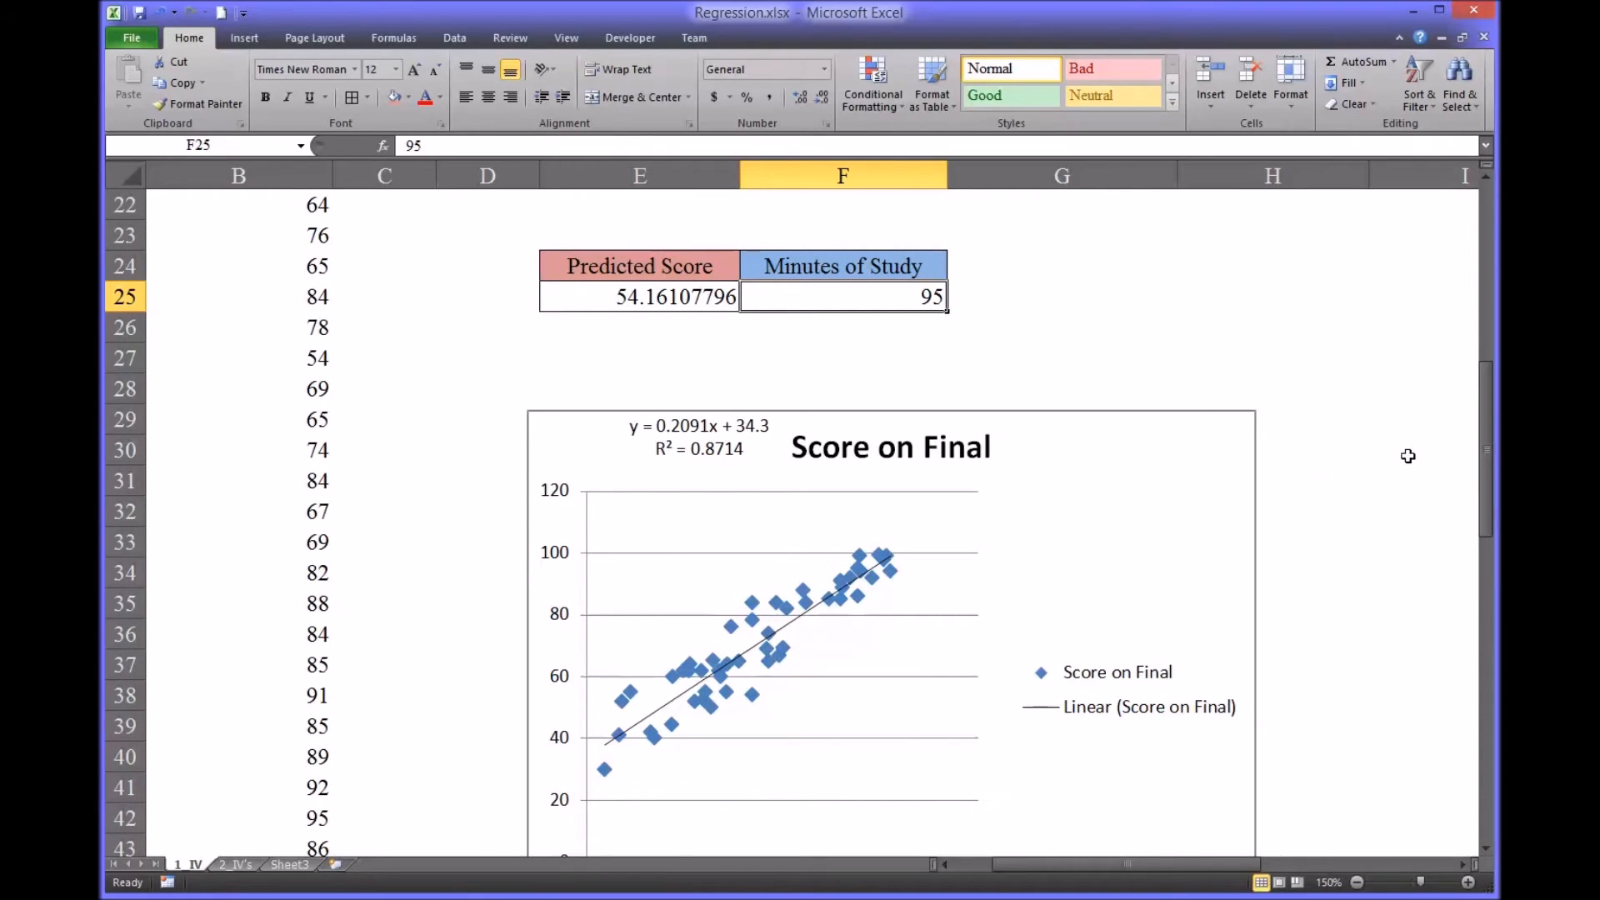
pyautogui.moveTo(1486, 470); pyautogui.dragTo(1482, 377)
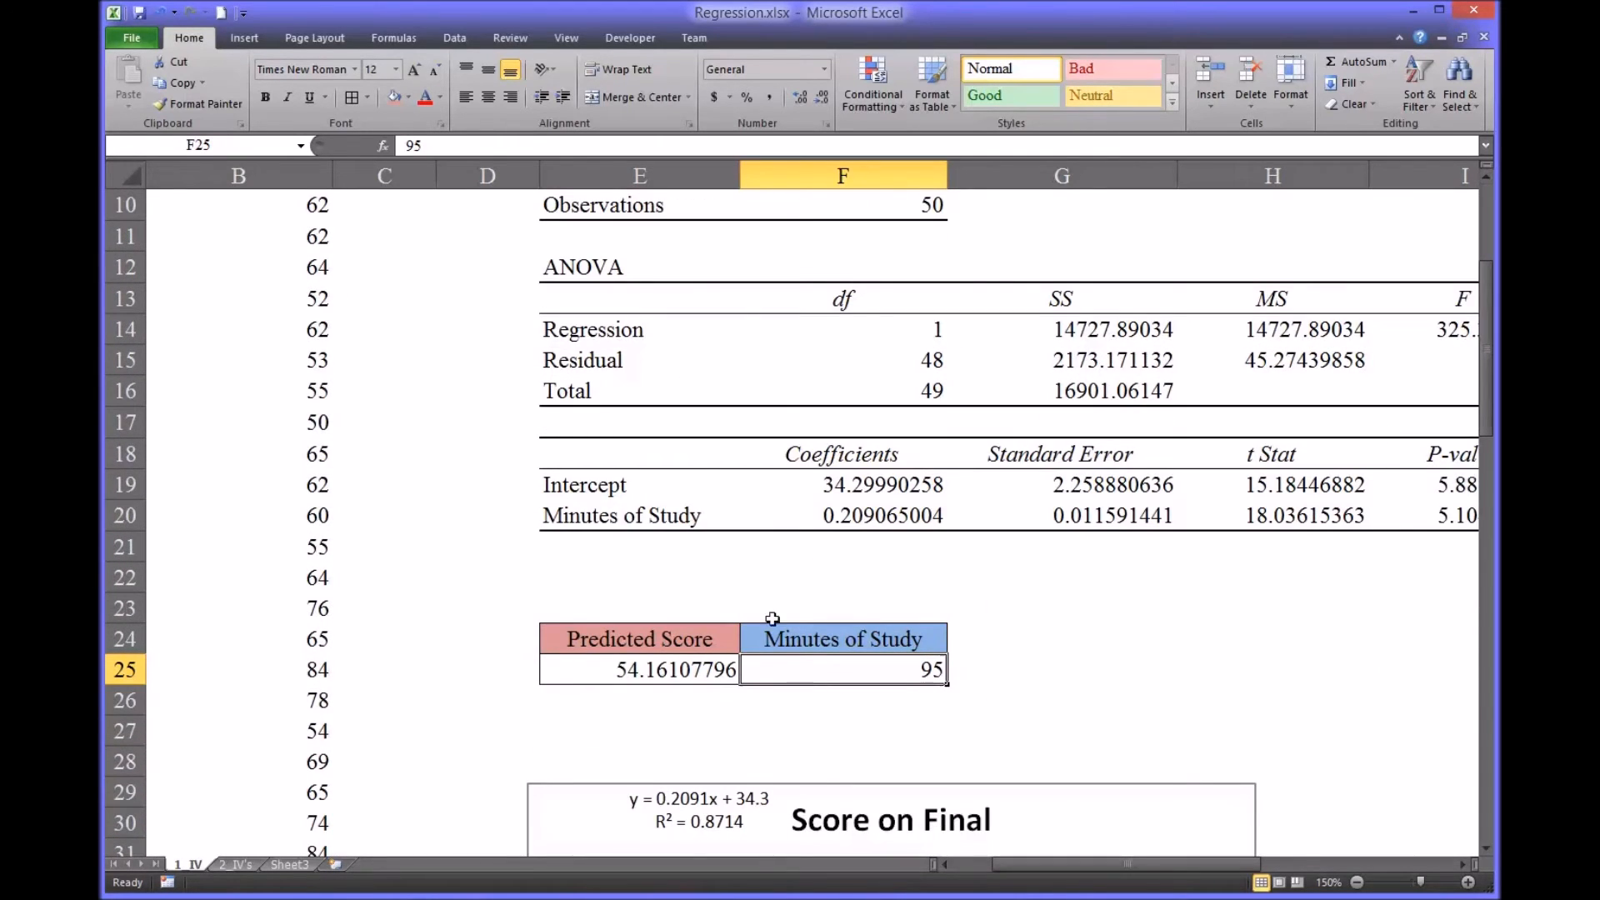
pyautogui.click(635, 666)
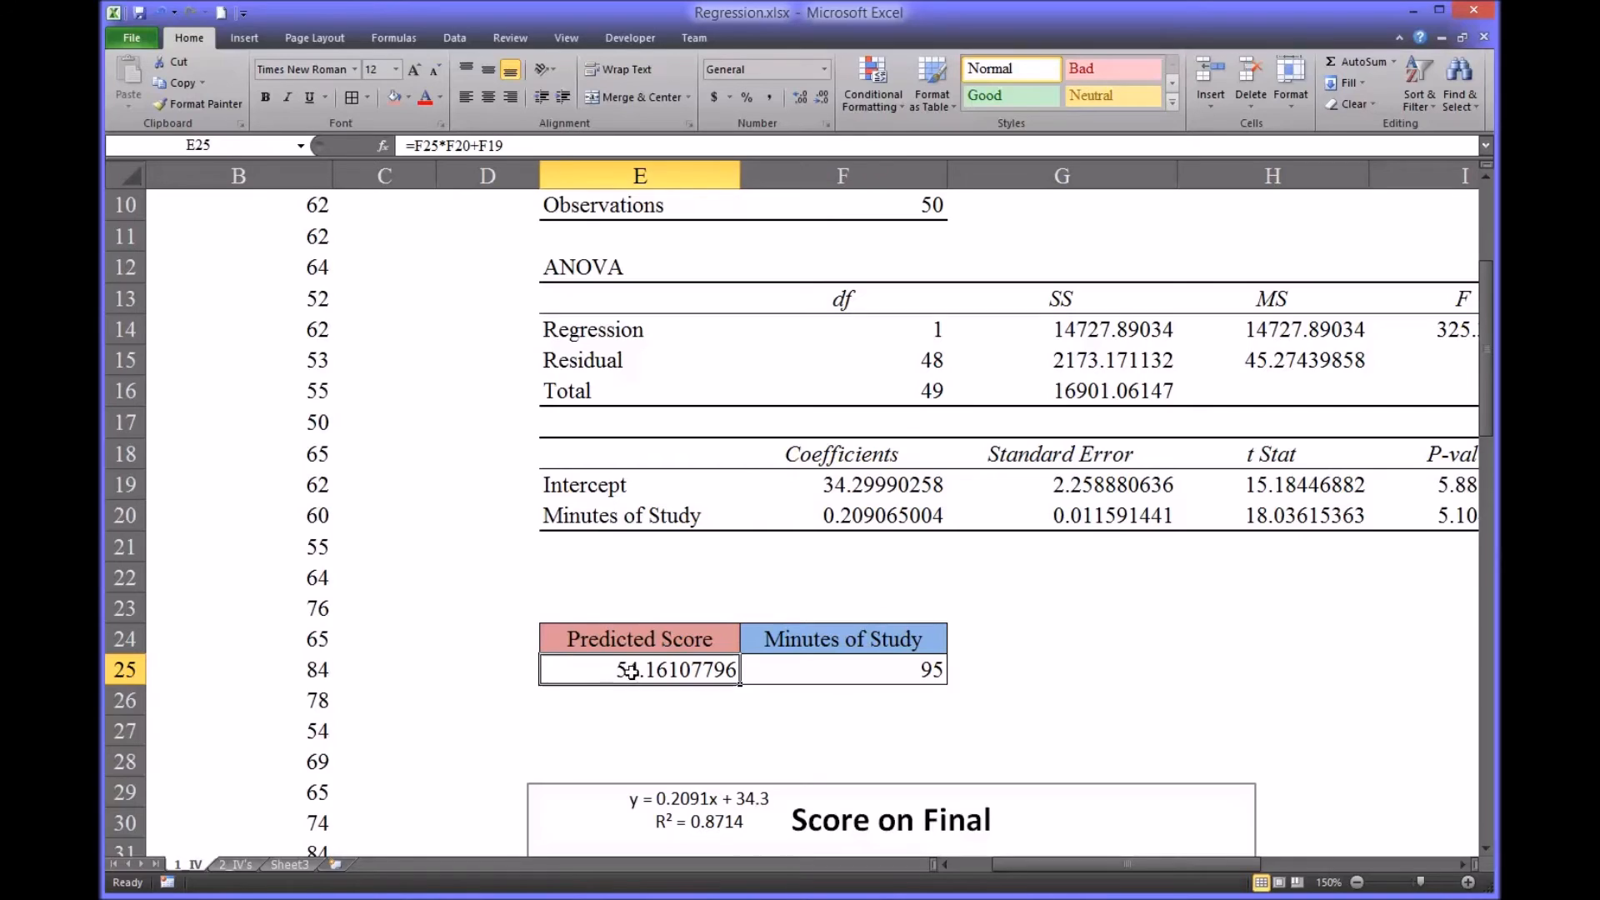
pyautogui.click(794, 671)
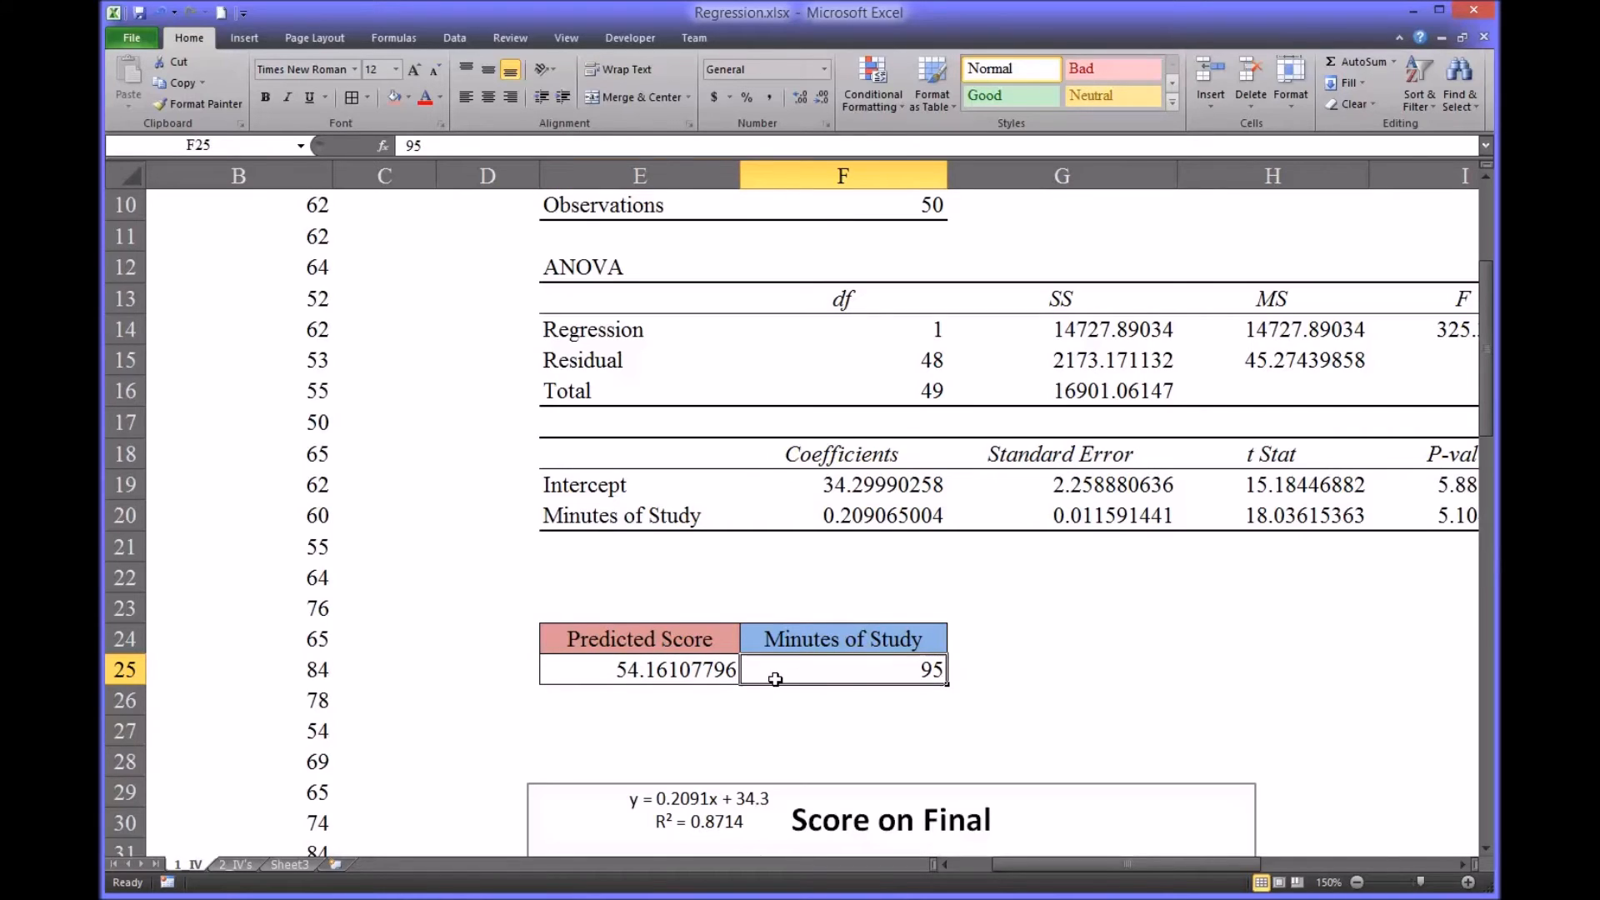
pyautogui.click(648, 675)
pyautogui.click(757, 676)
pyautogui.moveTo(1488, 397)
pyautogui.mouseDown()
pyautogui.moveTo(1476, 321)
pyautogui.moveTo(1488, 410)
pyautogui.mouseUp()
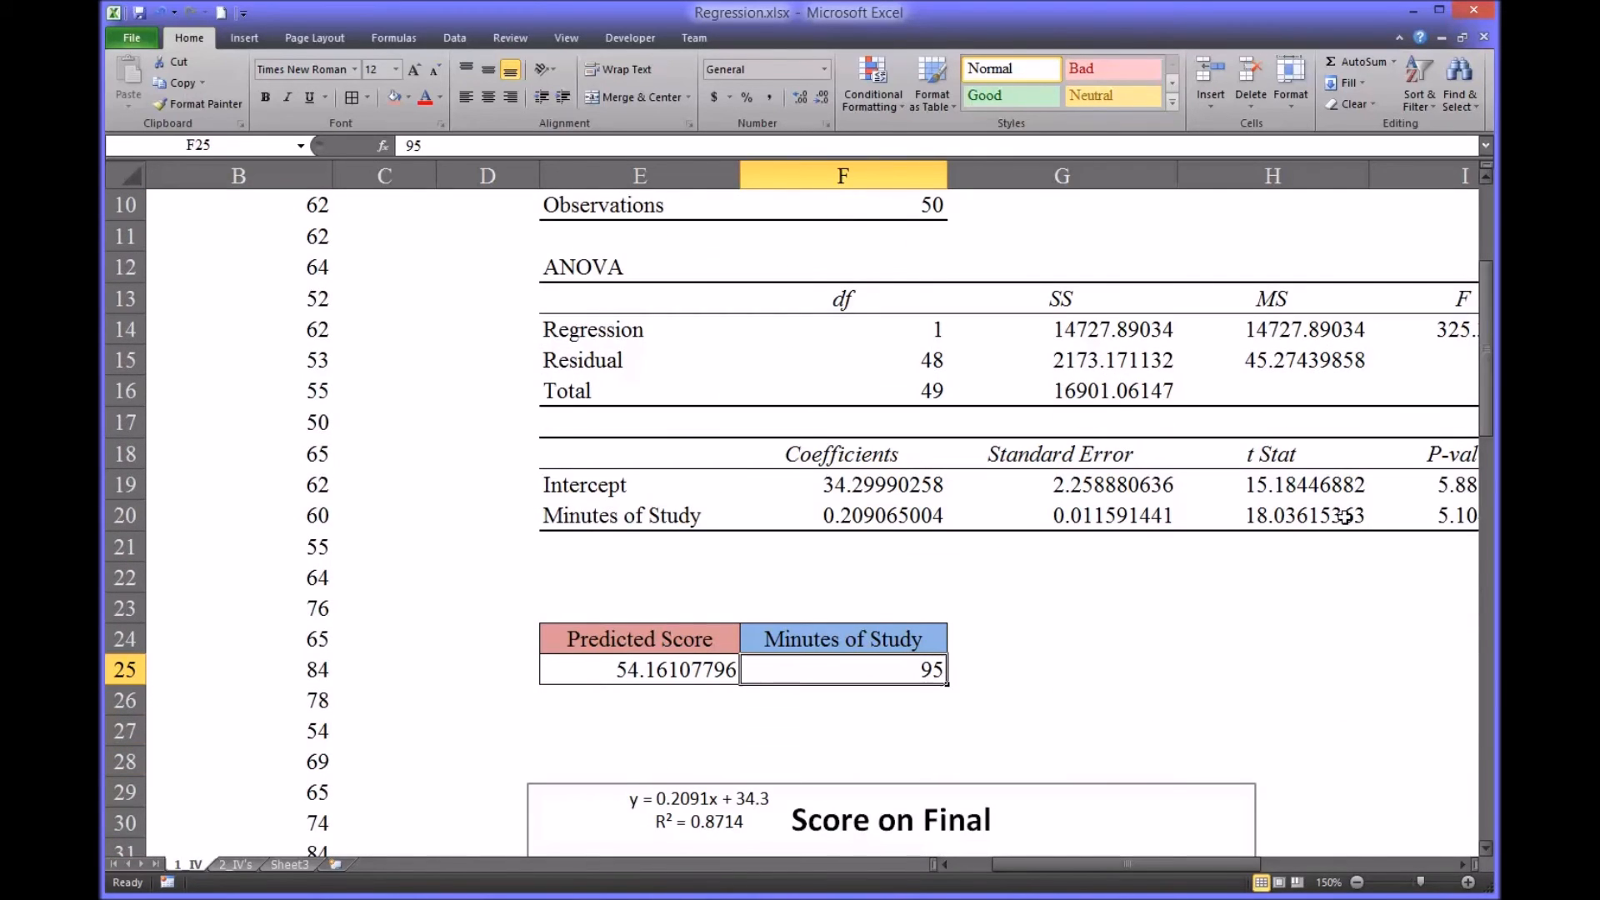
# - Review how the Minutes of Study header and value in F24:F25 relate to the Predicted Score in E25
pyautogui.click(664, 679)
pyautogui.click(787, 670)
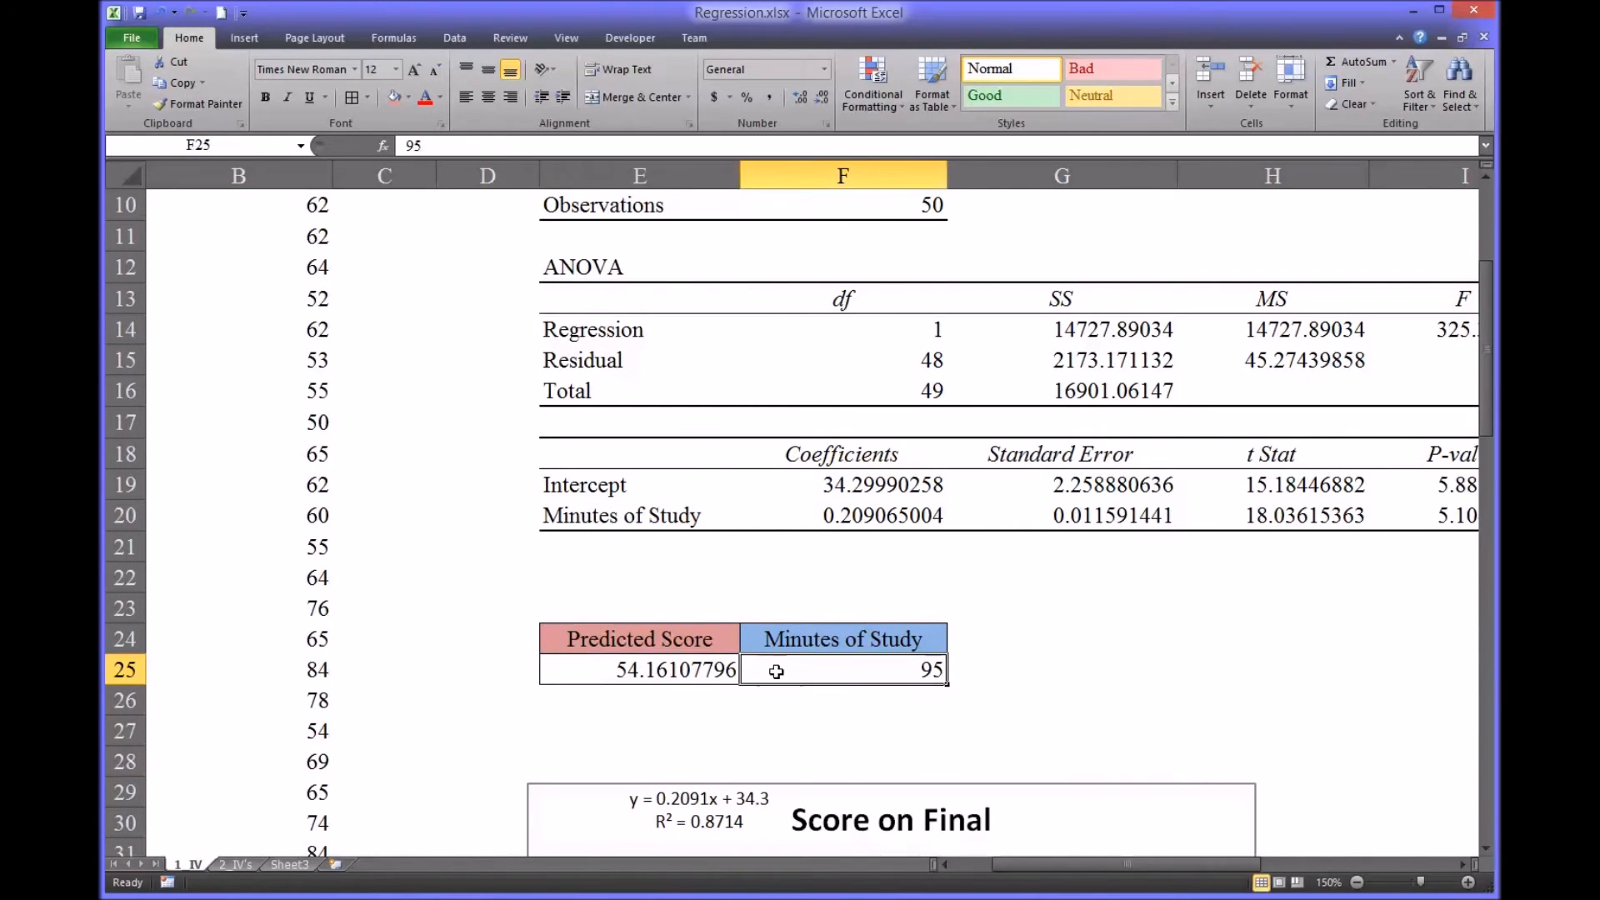
pyautogui.click(685, 678)
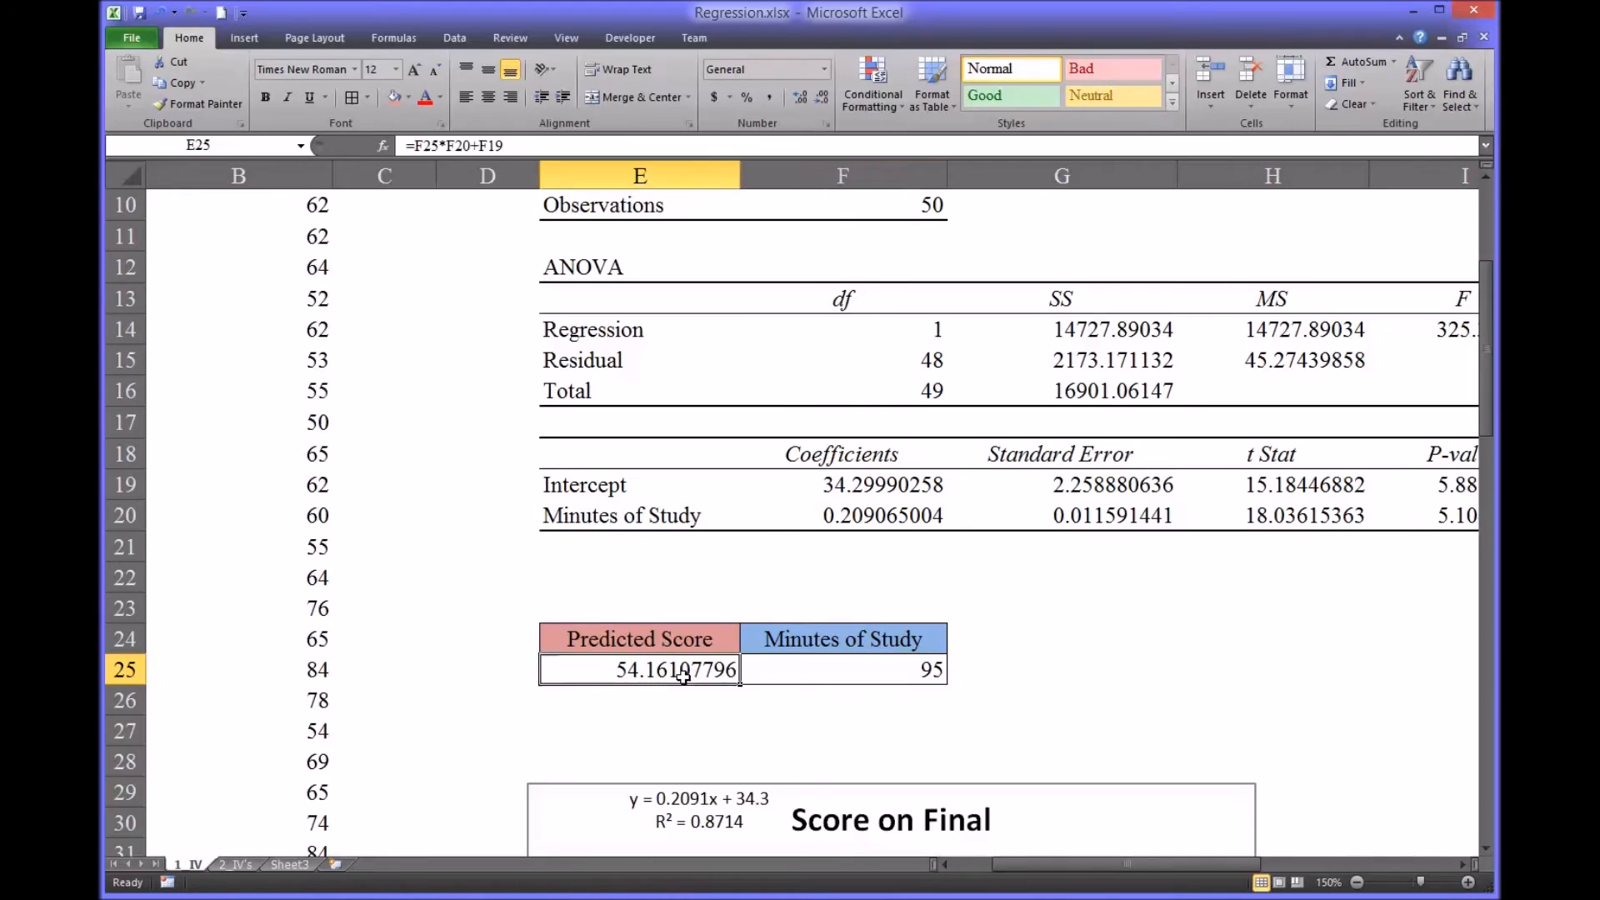
pyautogui.click(774, 671)
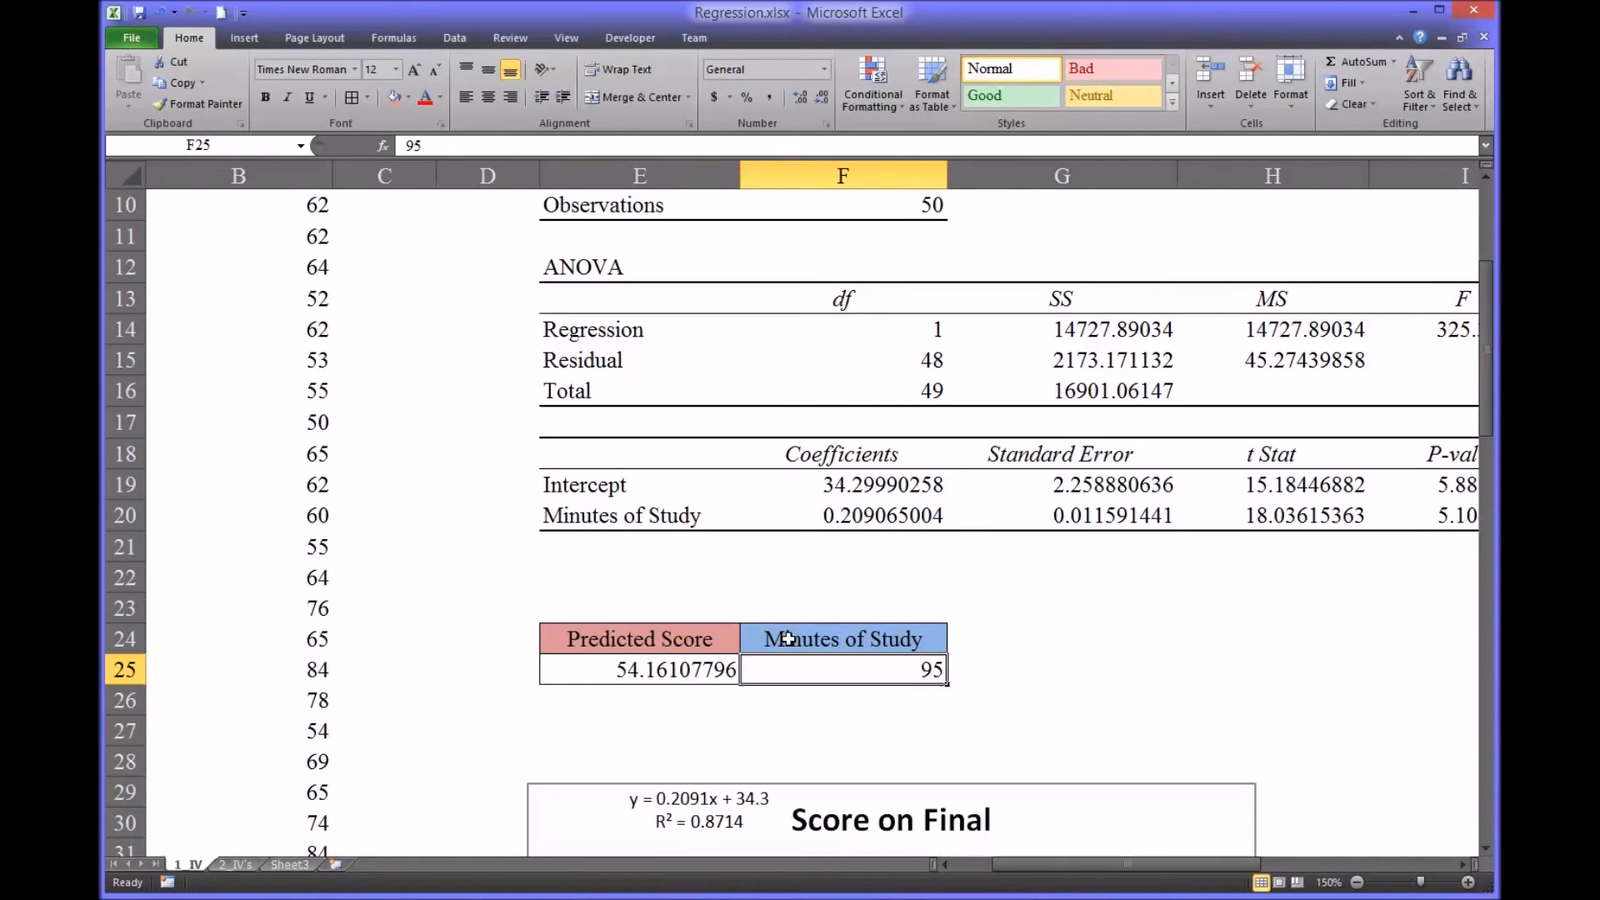
pyautogui.moveTo(788, 638); pyautogui.dragTo(799, 669)
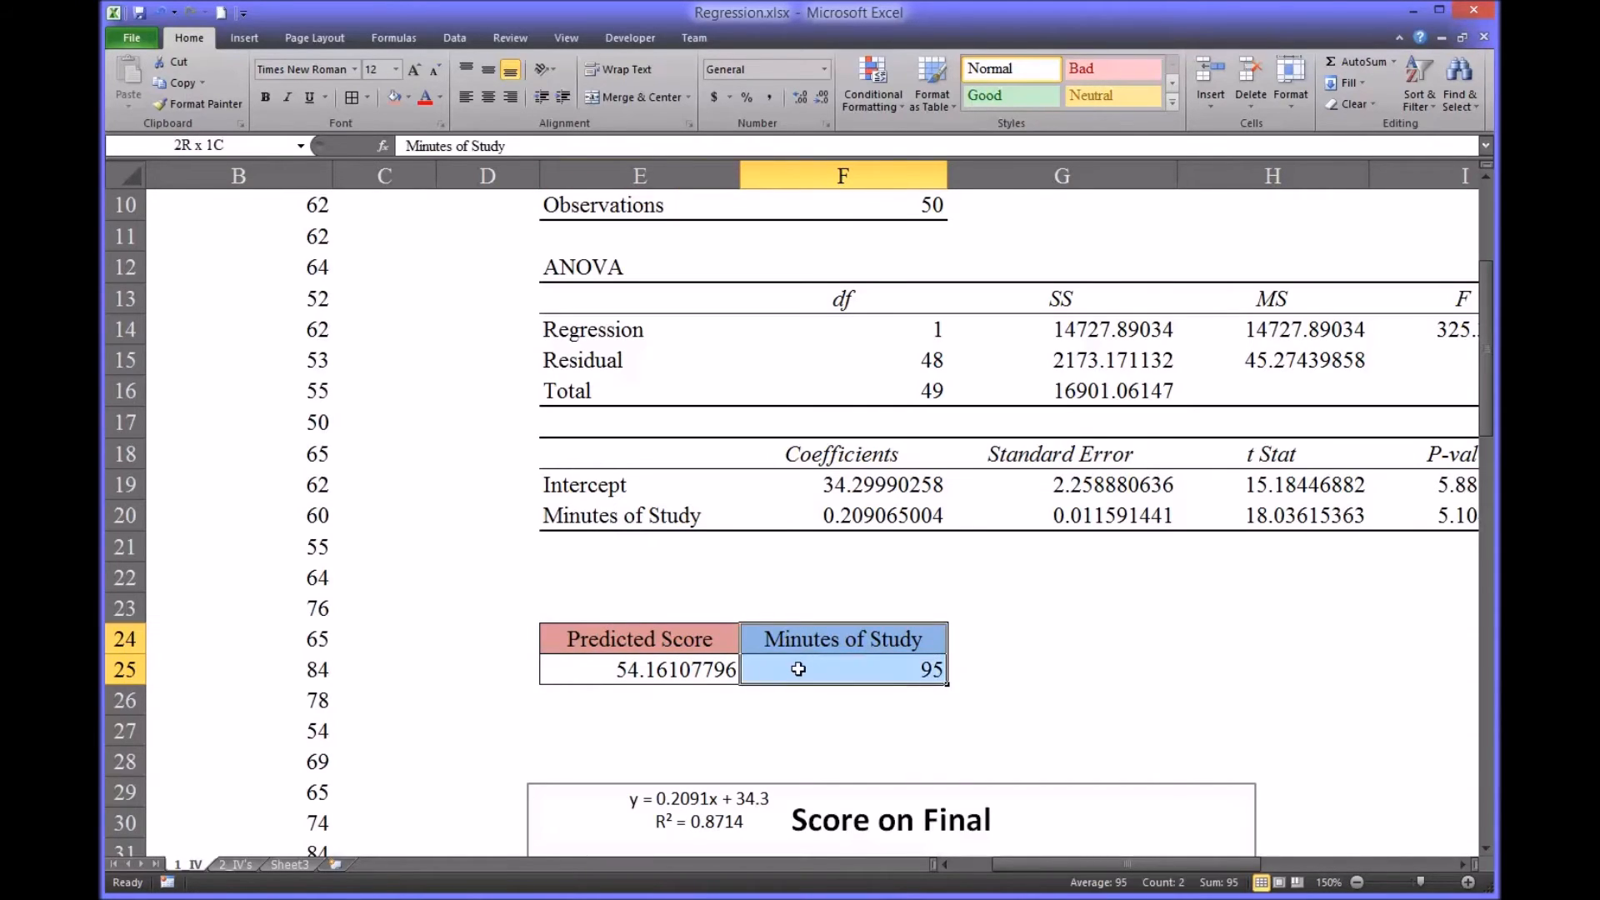
pyautogui.click(682, 669)
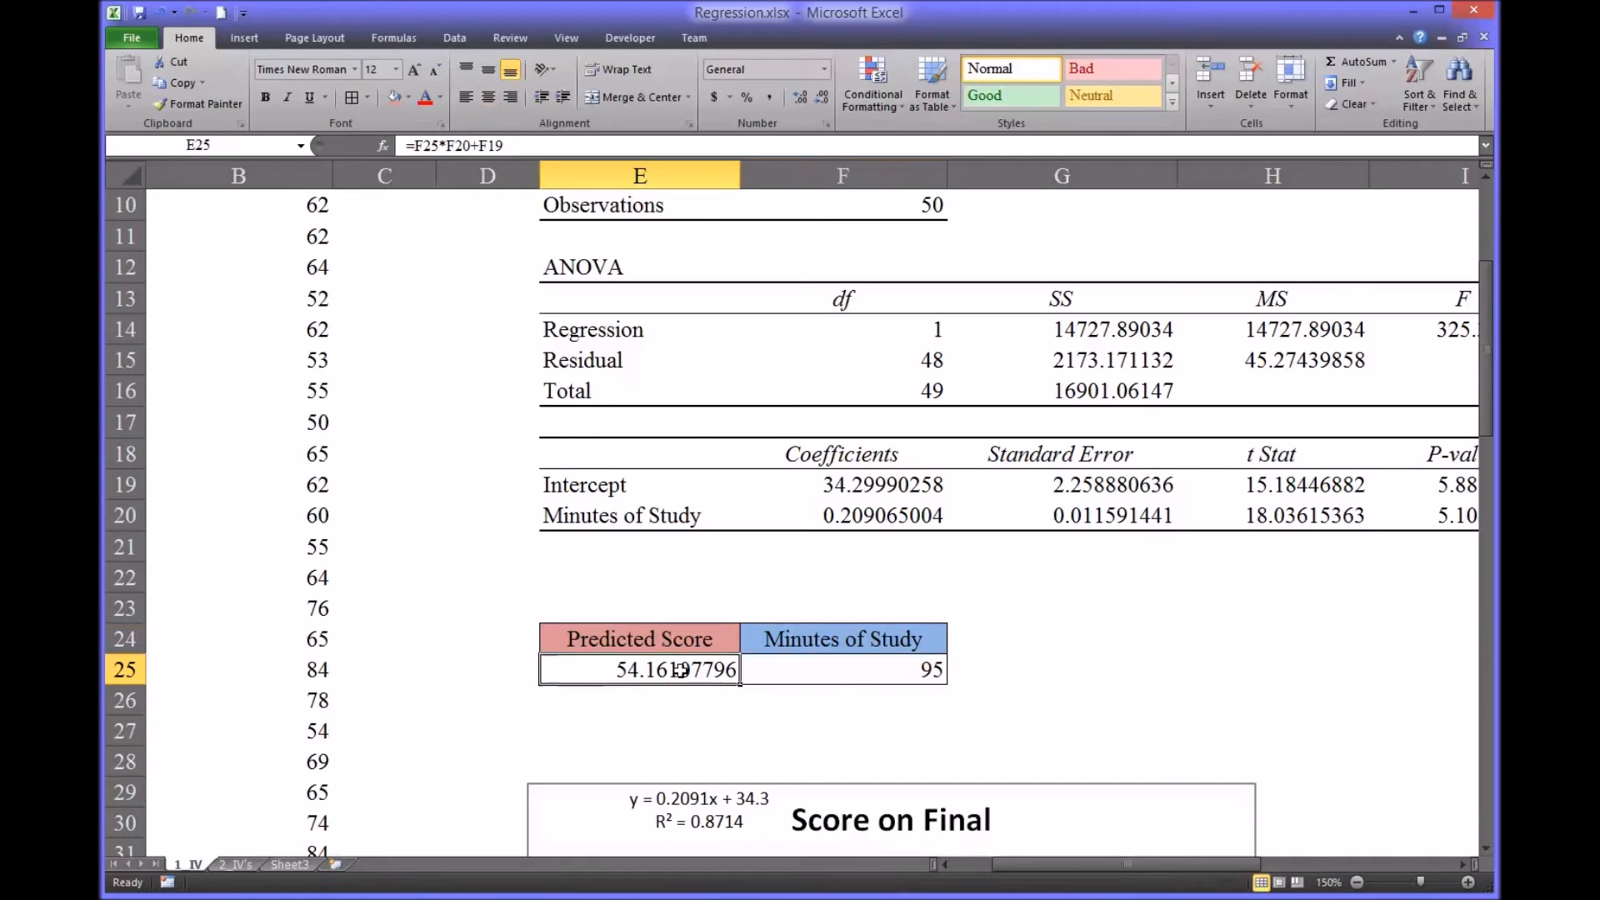
pyautogui.click(805, 668)
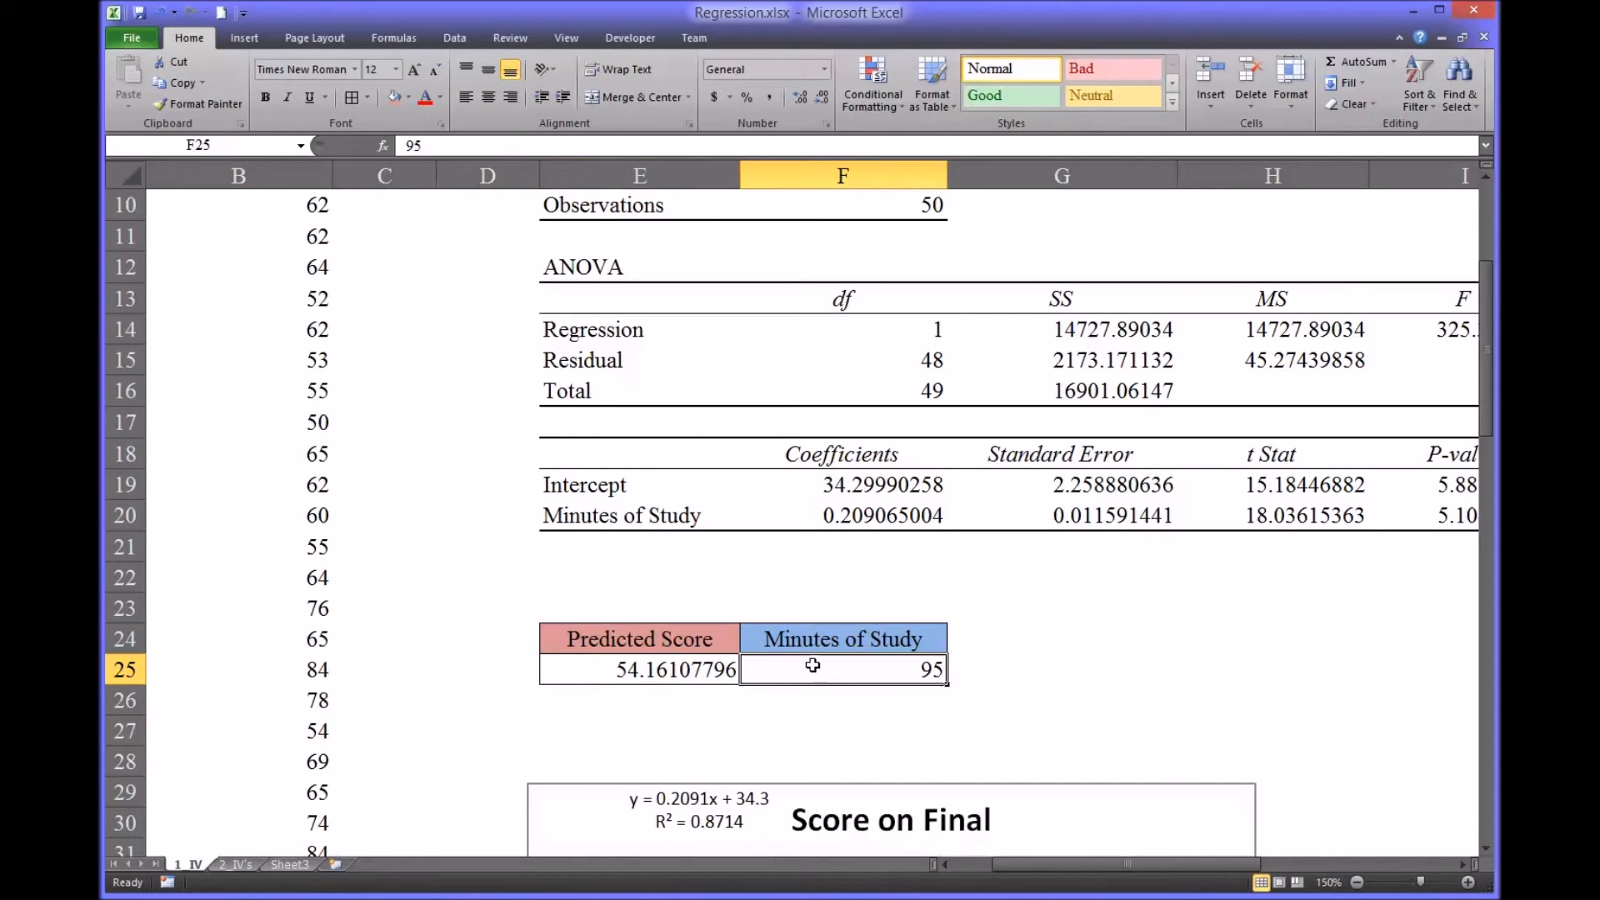
pyautogui.click(666, 677)
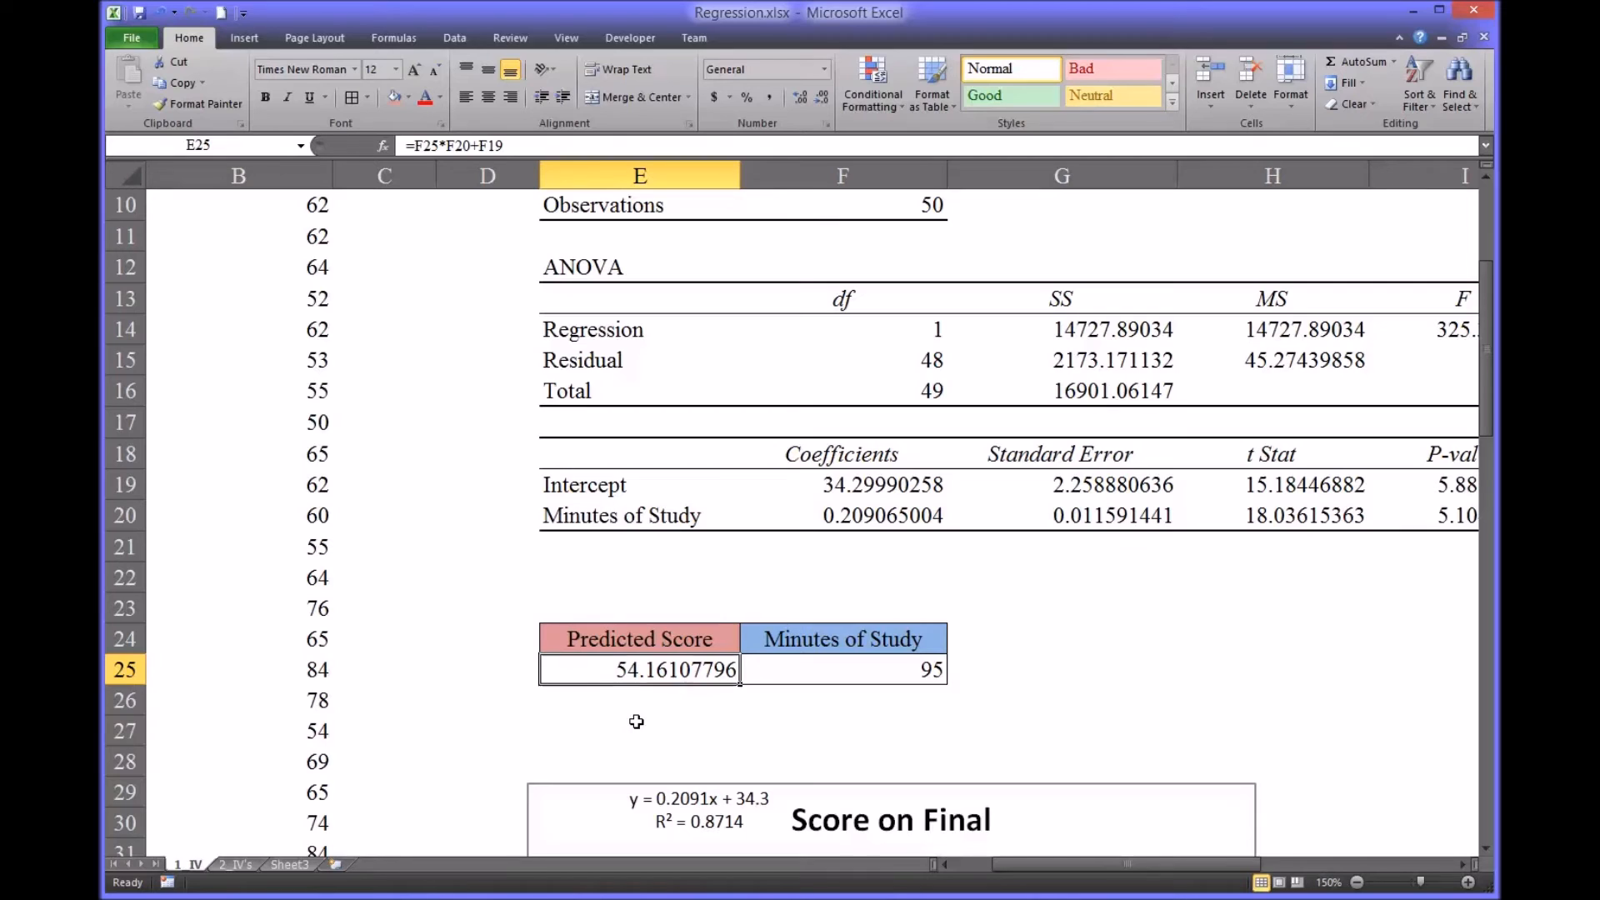
# - Switch to the 2_IV's sheet and enlarge it to 150%, with the headers and data of columns A to C in view
pyautogui.click(241, 866)
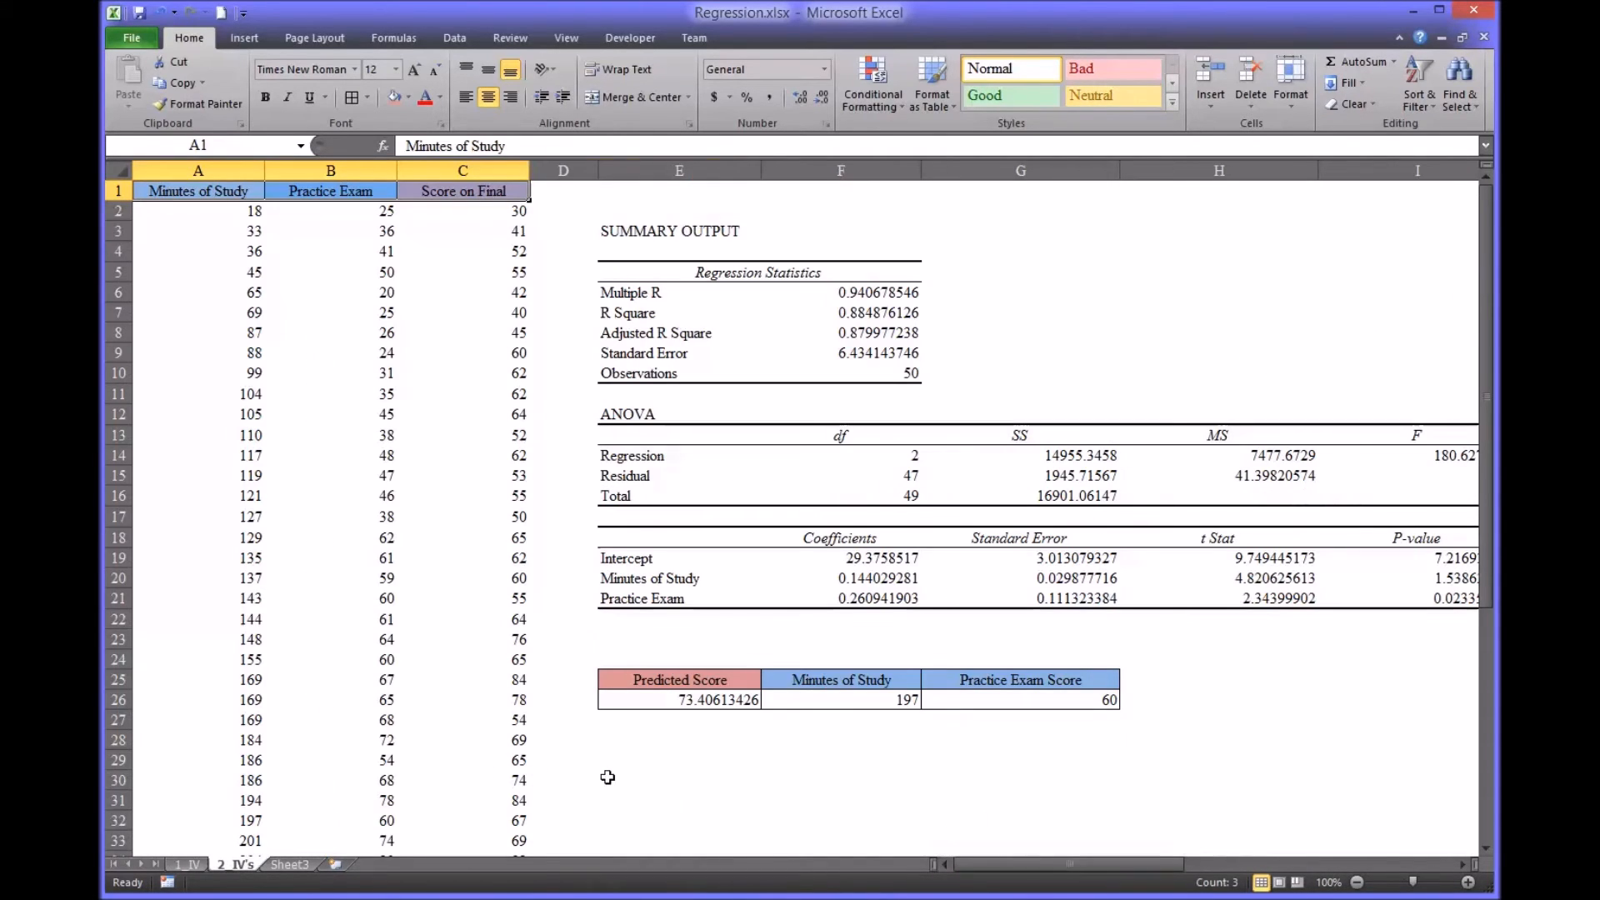
pyautogui.click(471, 214)
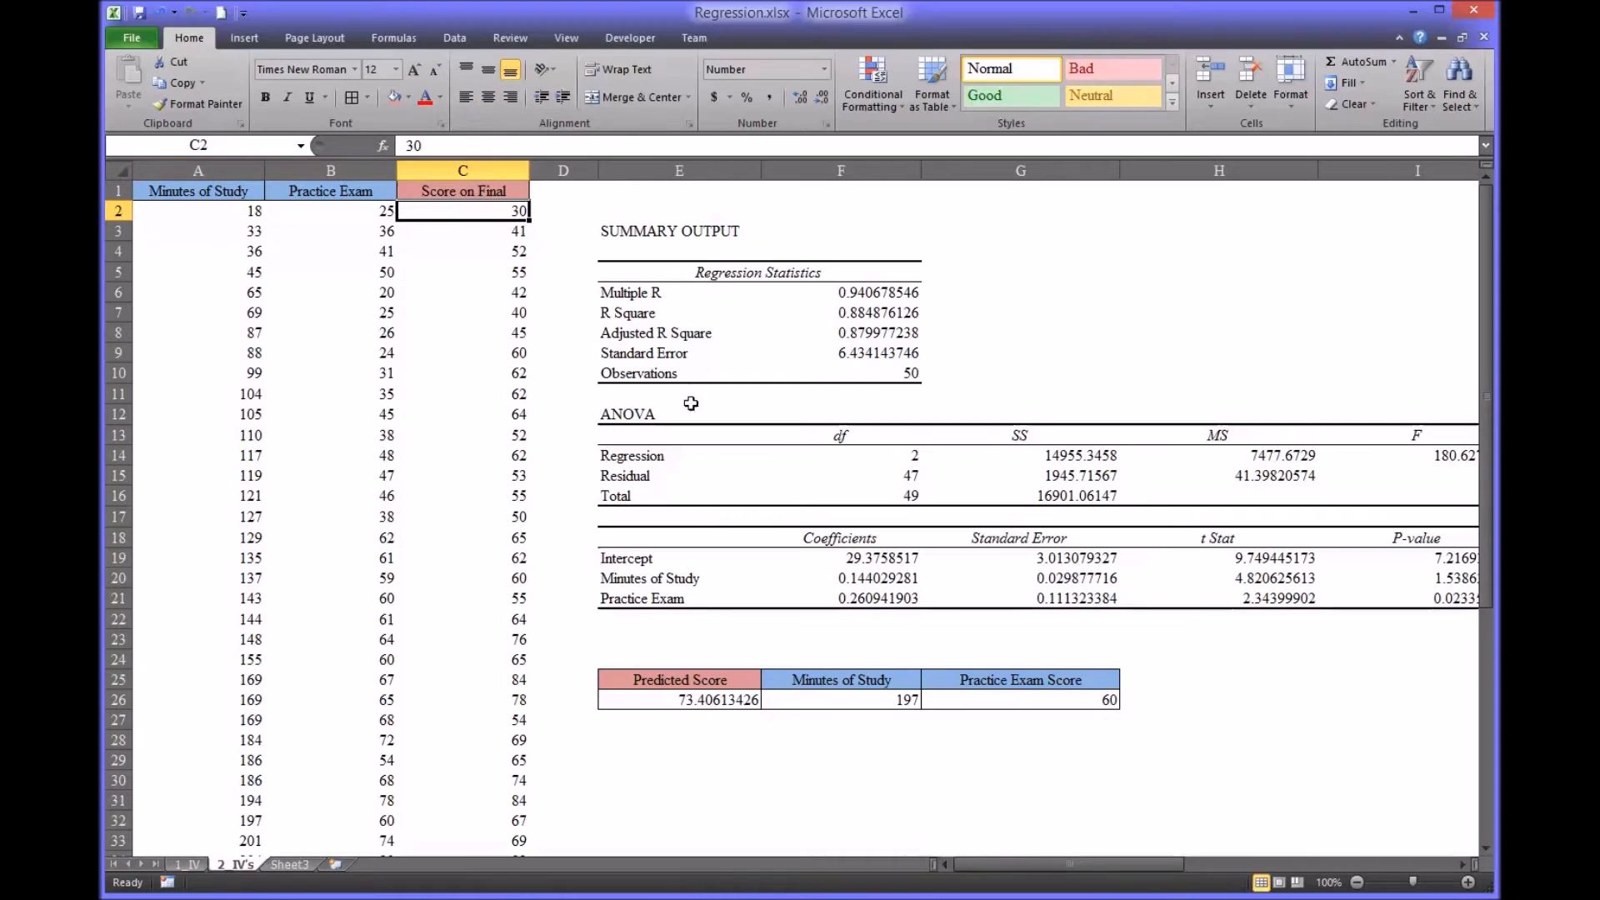
pyautogui.click(1467, 882)
pyautogui.click(1468, 882)
pyautogui.click(1468, 882)
pyautogui.click(1467, 883)
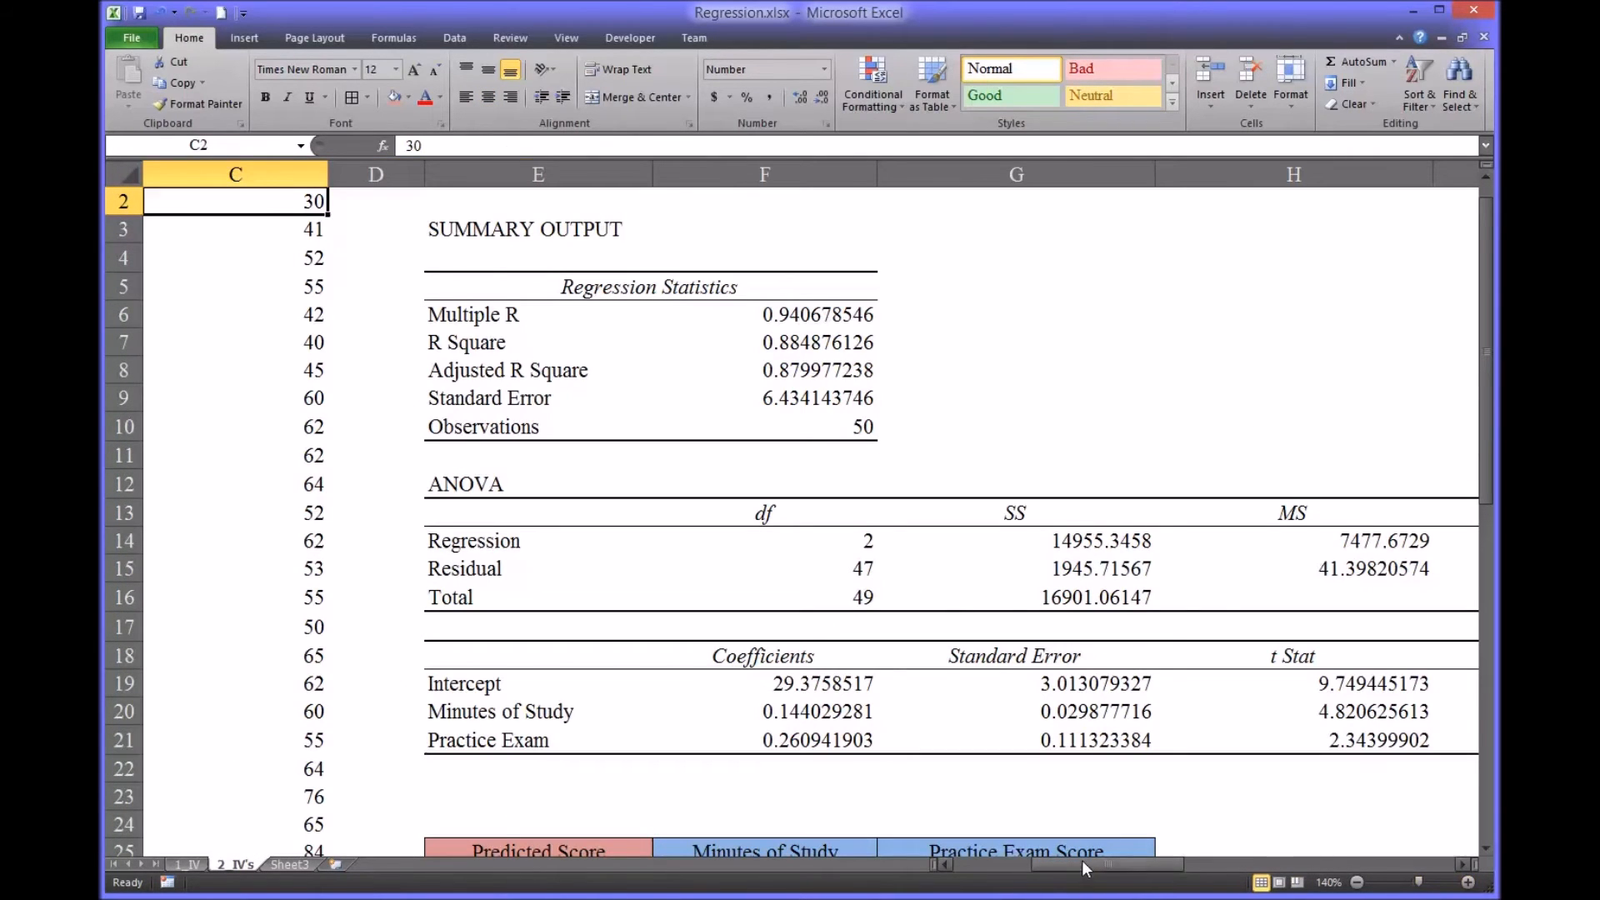
pyautogui.moveTo(1086, 870); pyautogui.dragTo(1008, 869)
pyautogui.moveTo(1488, 475); pyautogui.dragTo(1488, 462)
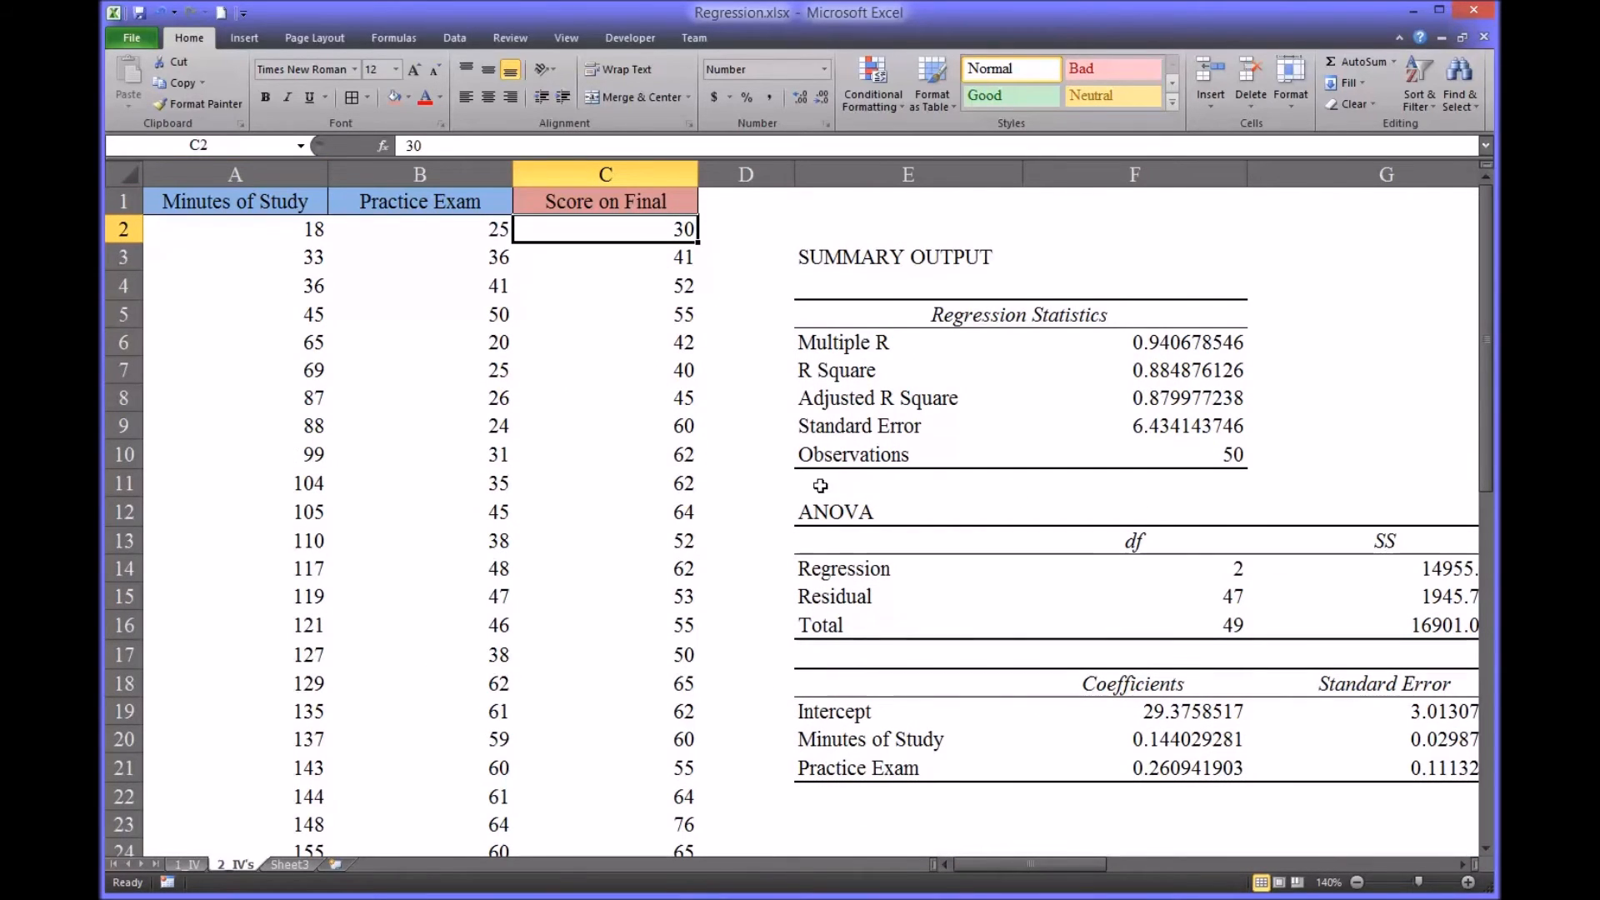
pyautogui.click(1467, 883)
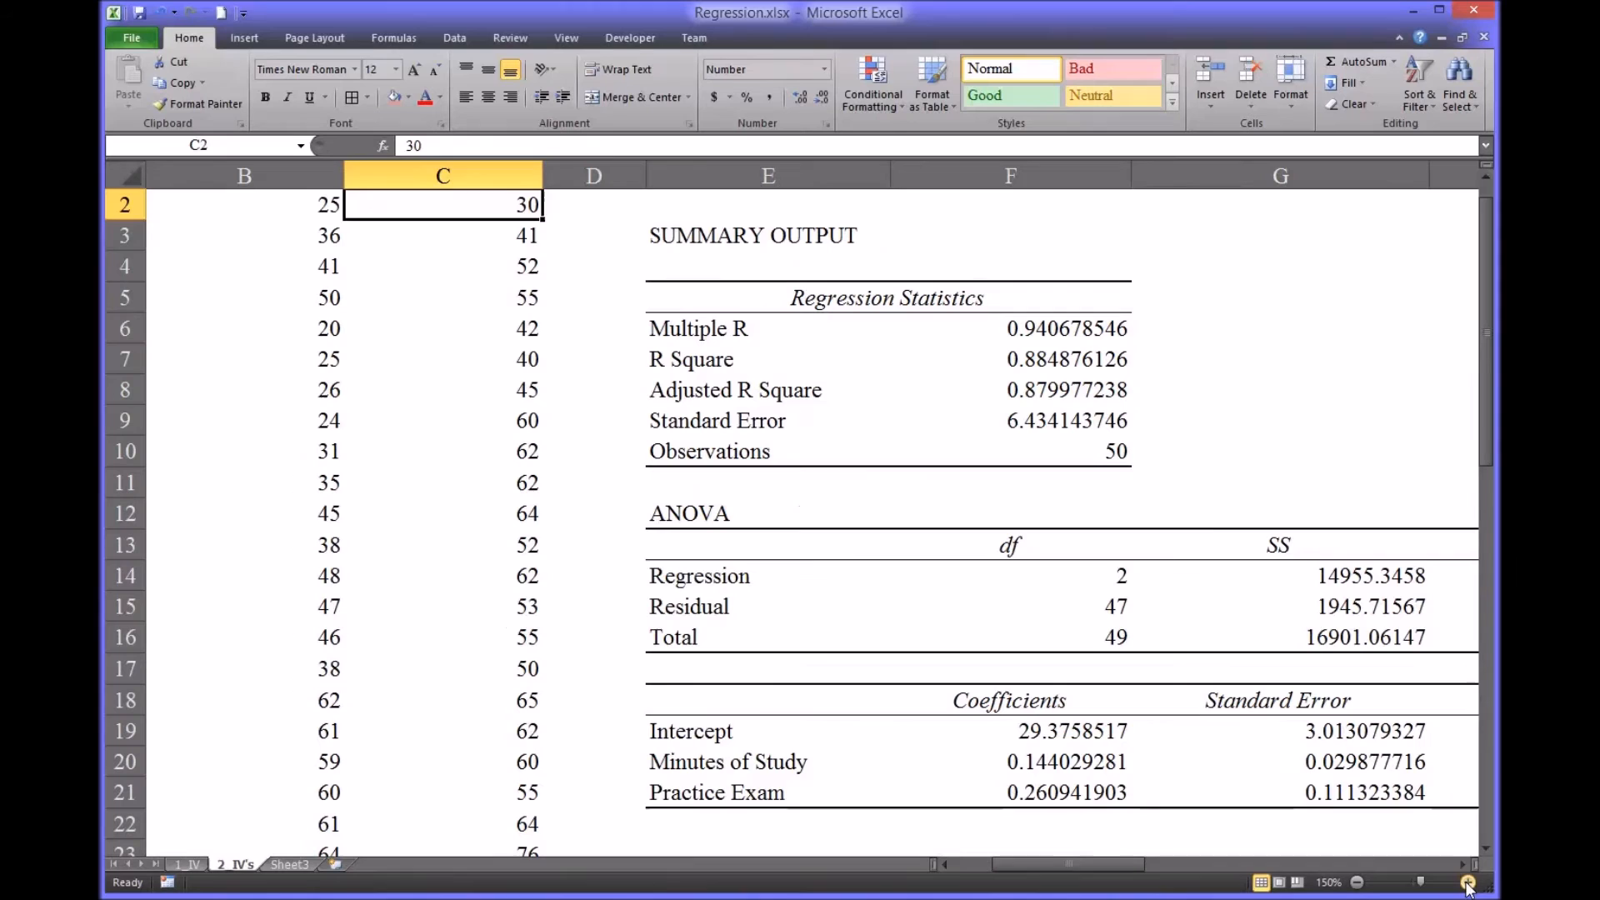
pyautogui.moveTo(1120, 866); pyautogui.dragTo(1048, 868)
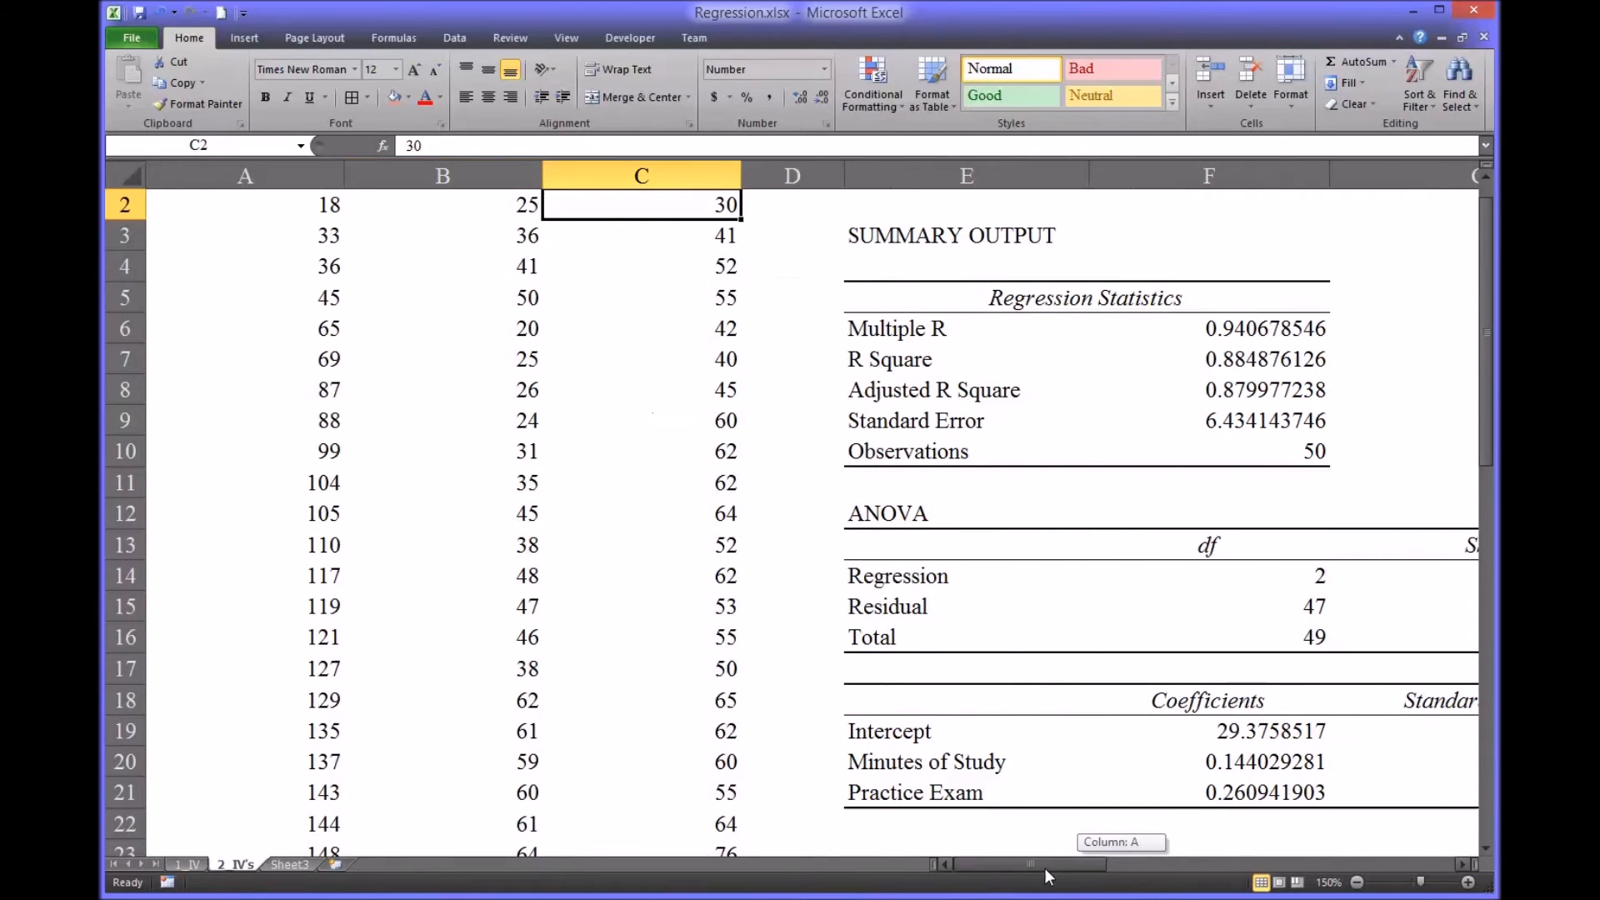
pyautogui.moveTo(1487, 388); pyautogui.dragTo(1482, 374)
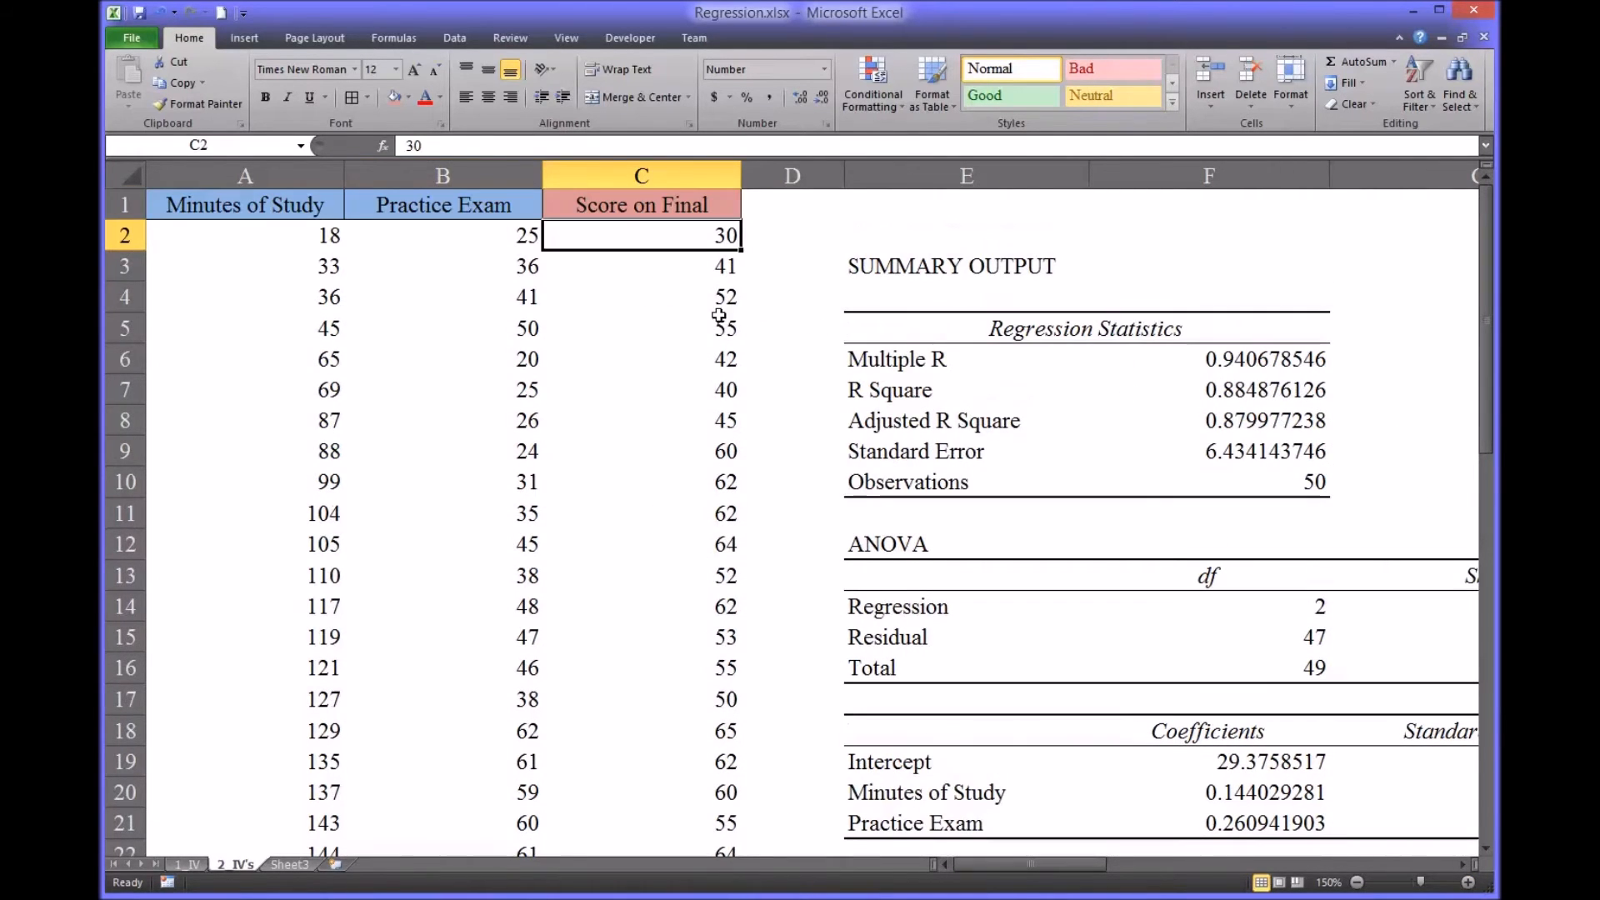
# - Examine the Minutes of Study, Practice Exam and Score on Final columns as the two predictors and the outcome
pyautogui.click(211, 178)
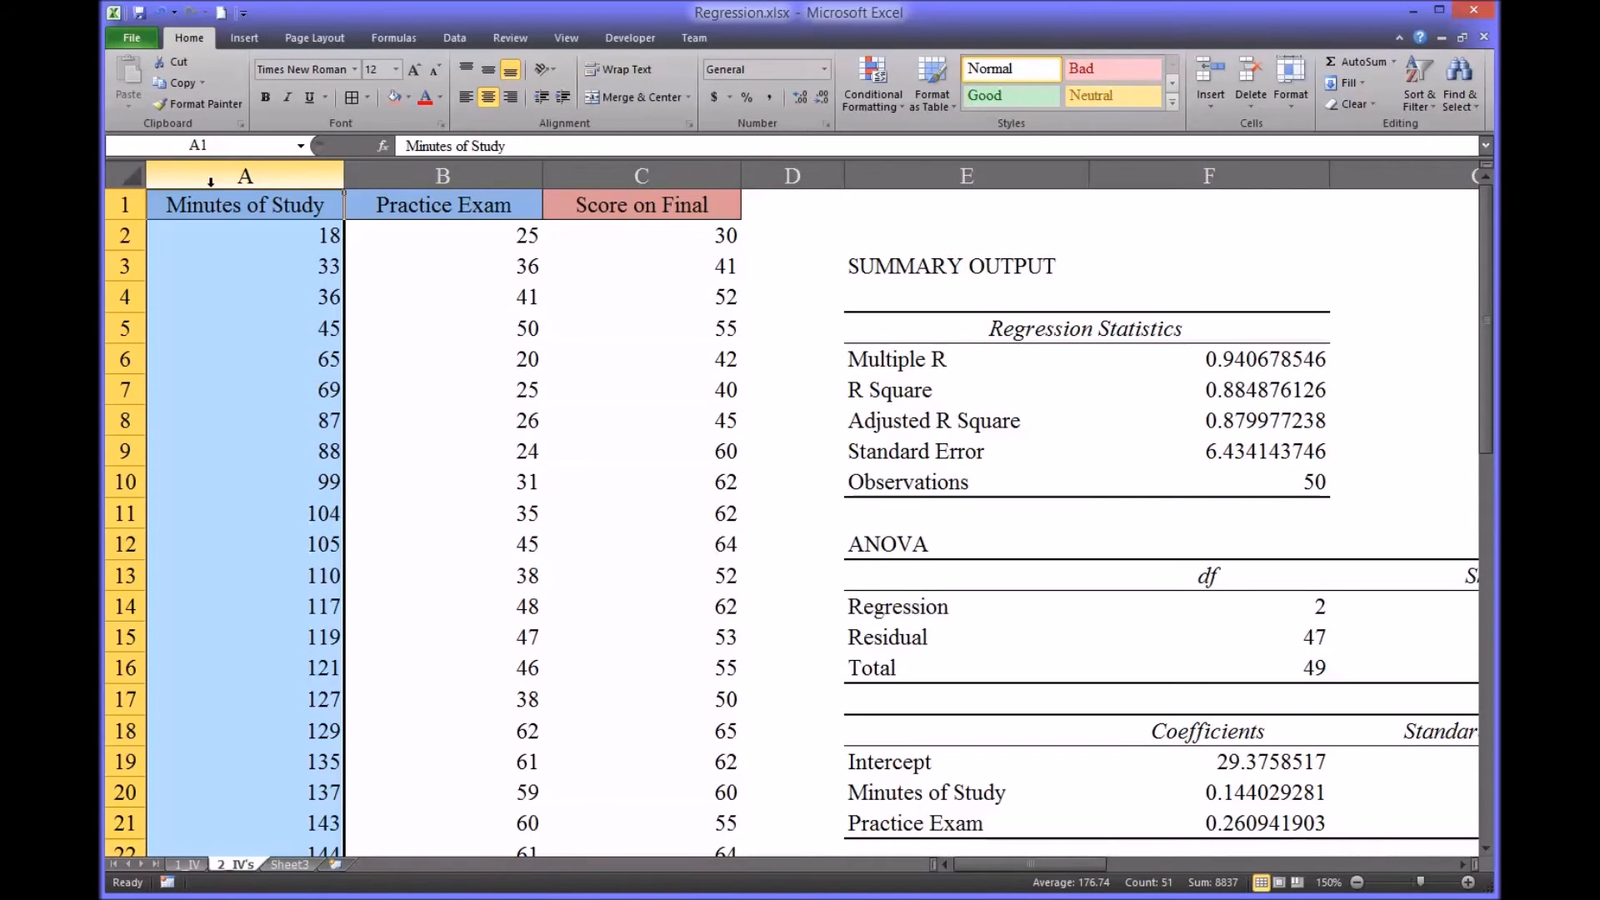
pyautogui.click(597, 173)
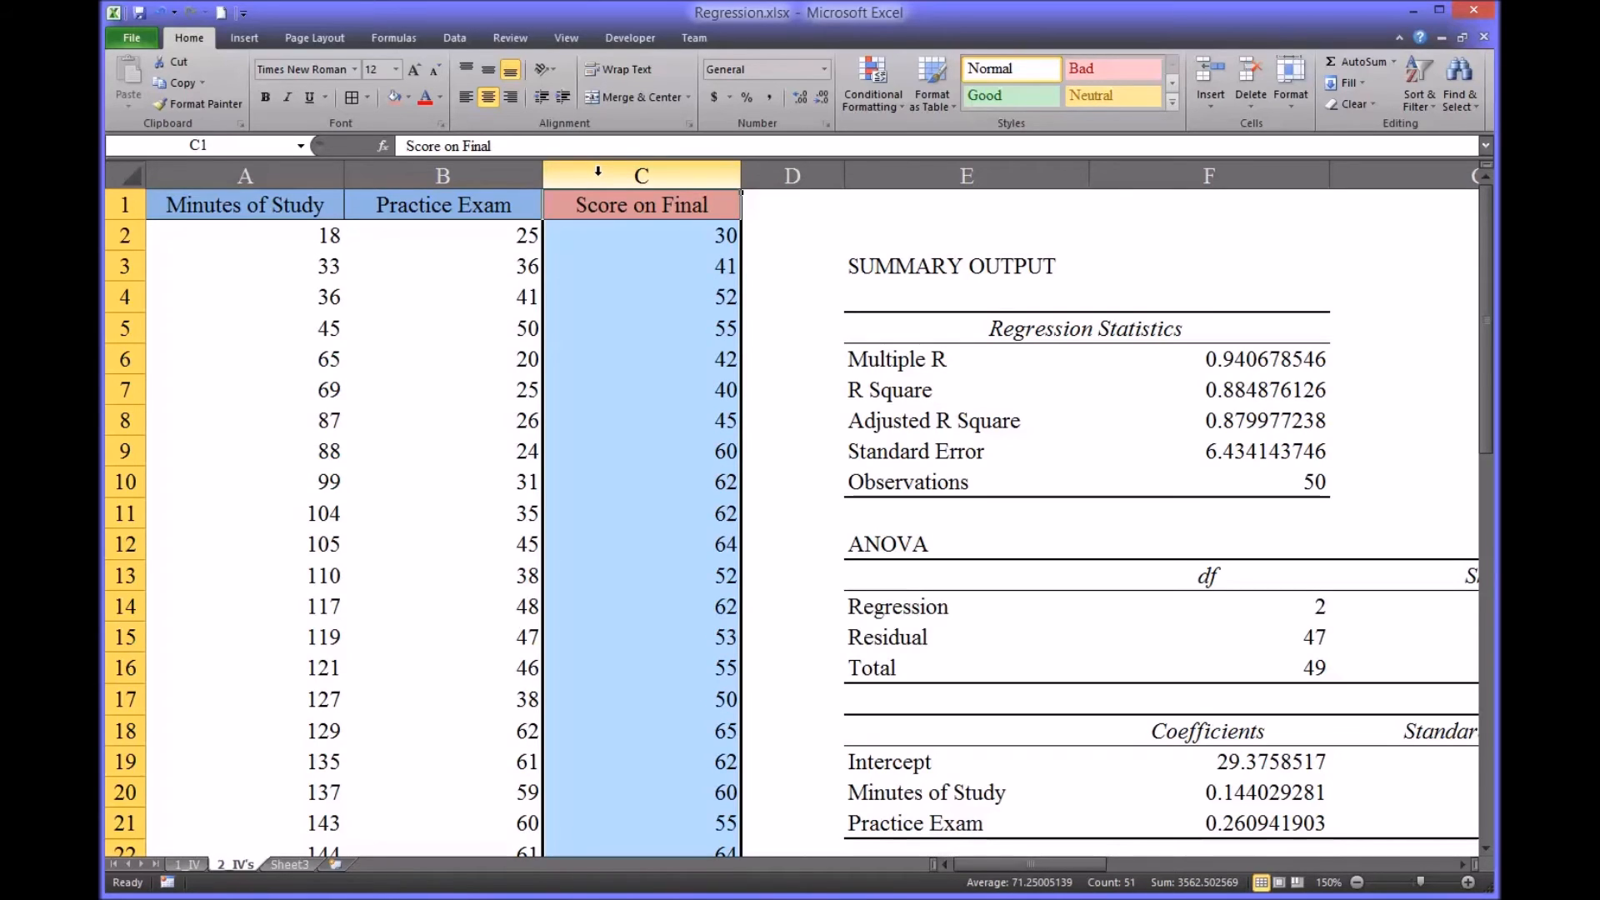
pyautogui.click(494, 178)
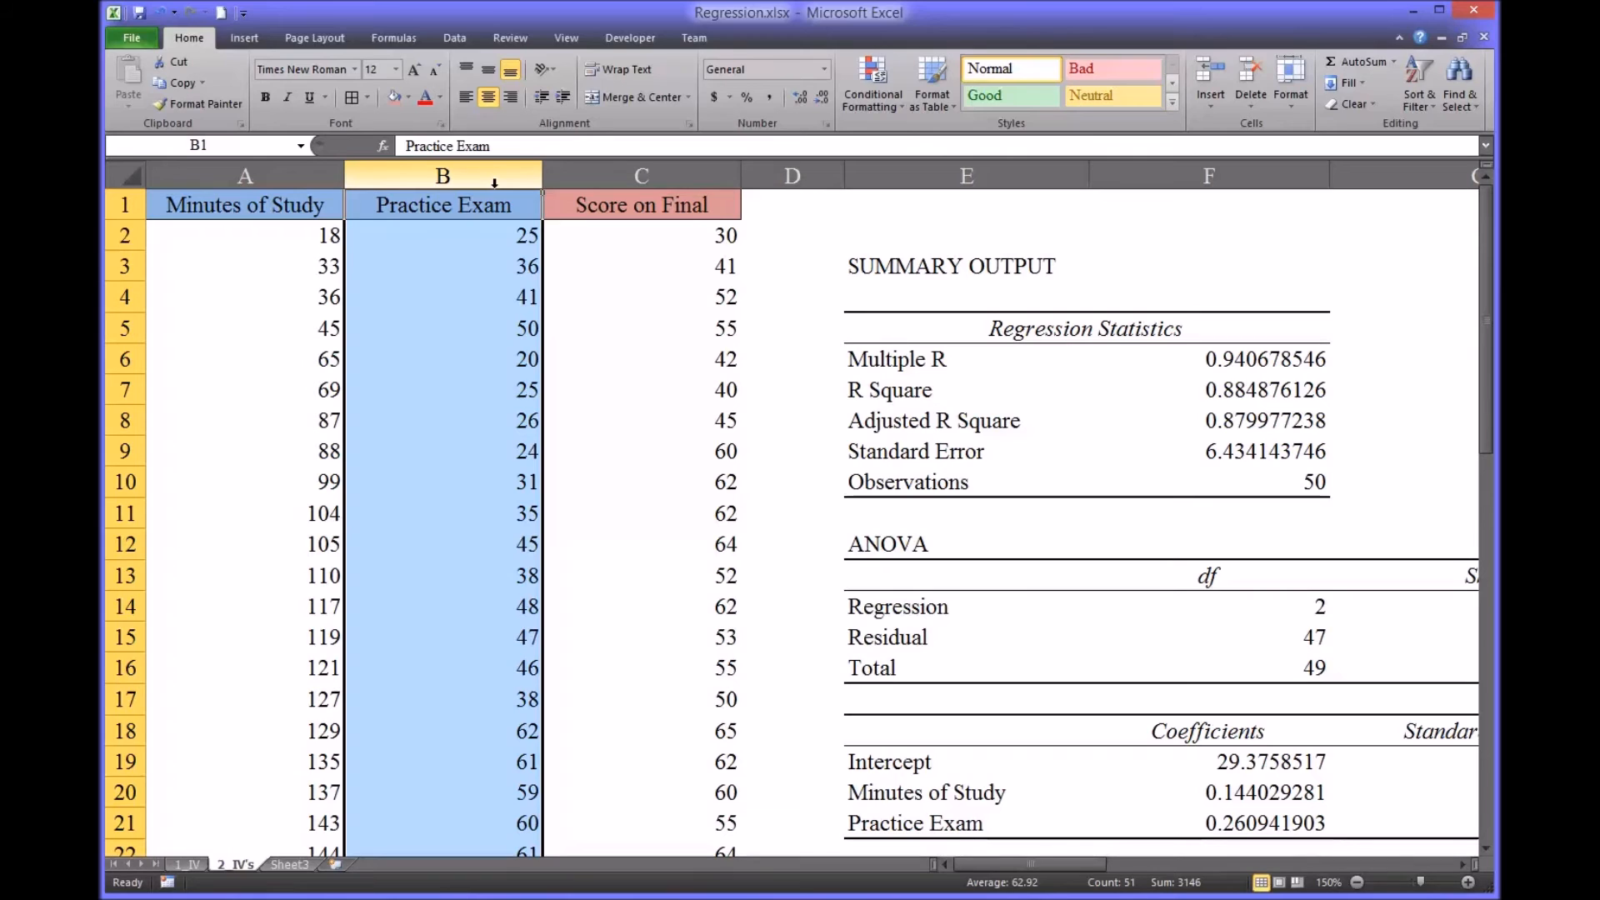
pyautogui.click(269, 177)
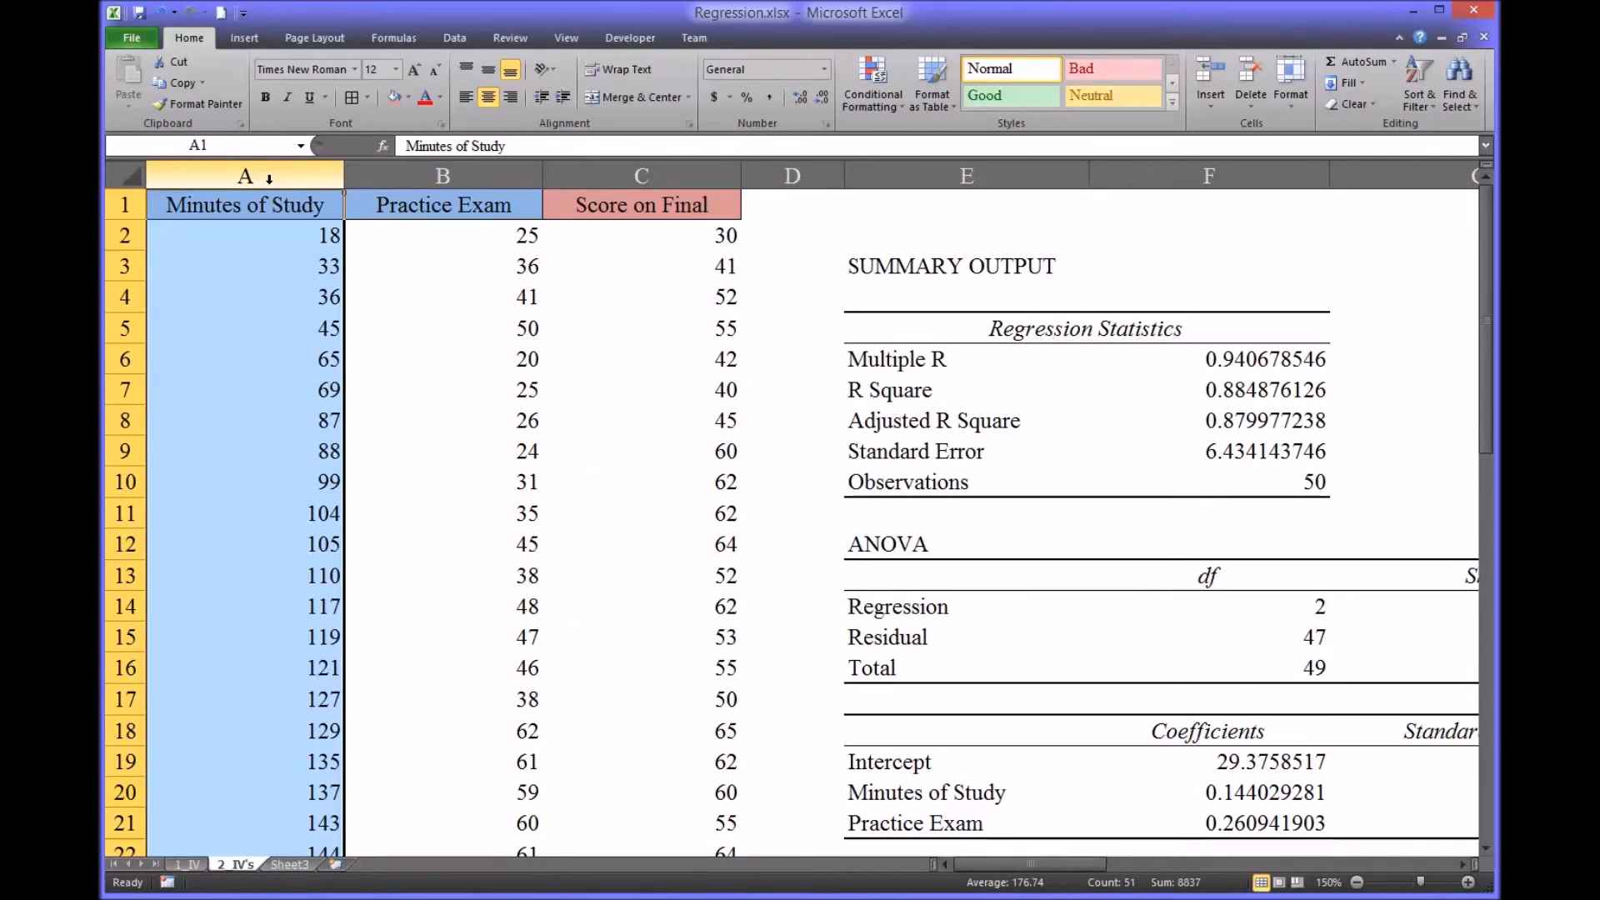
pyautogui.click(377, 177)
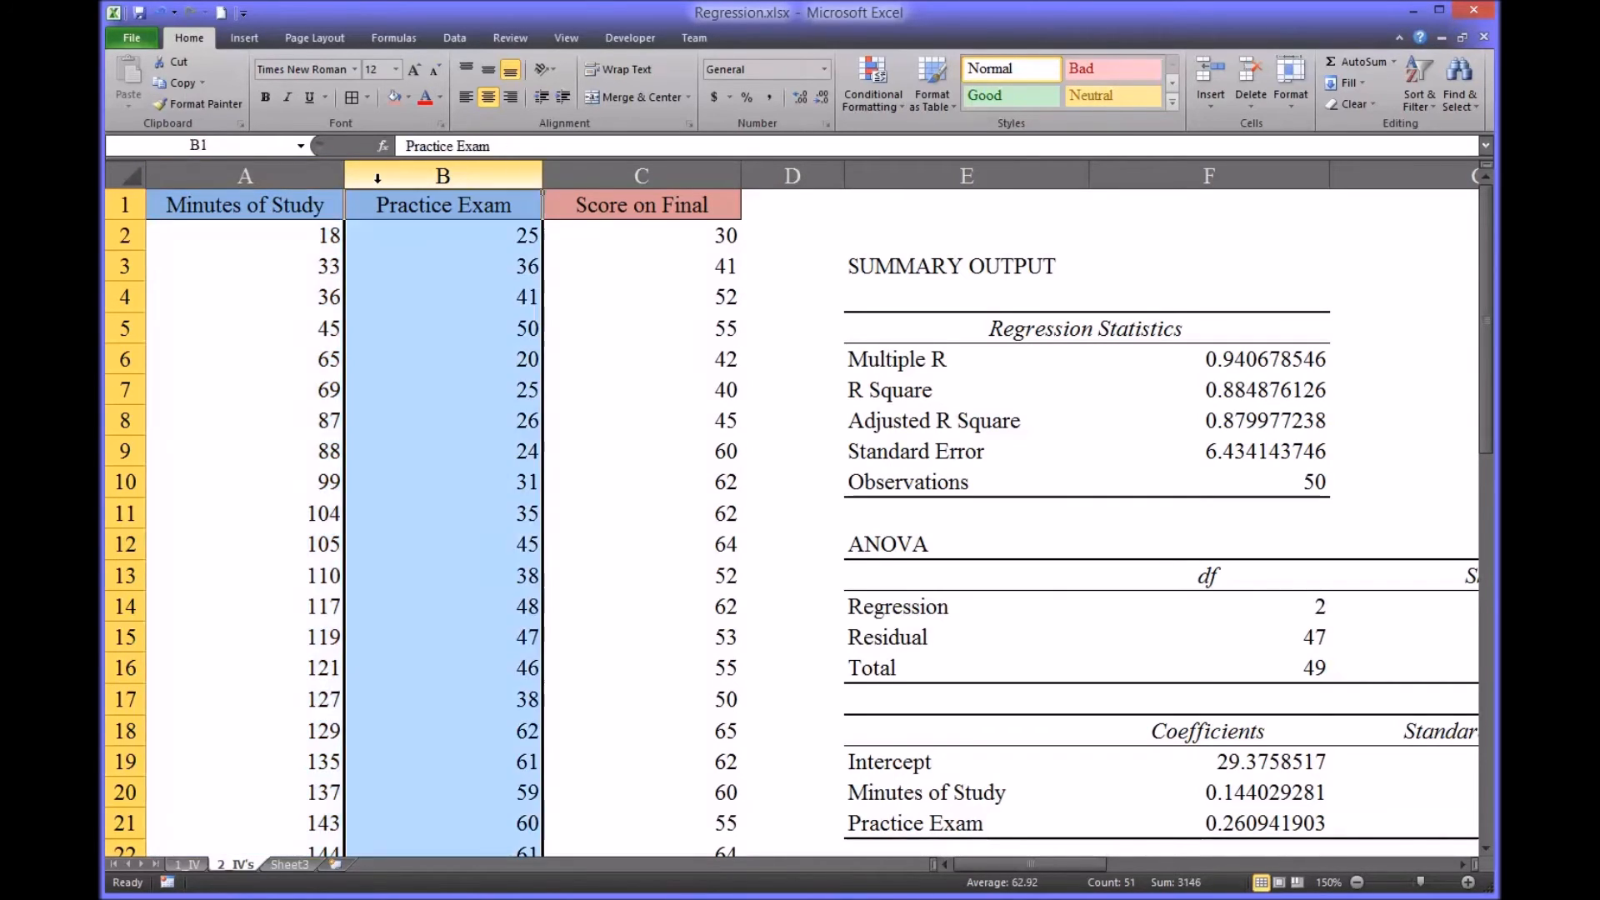
pyautogui.click(269, 178)
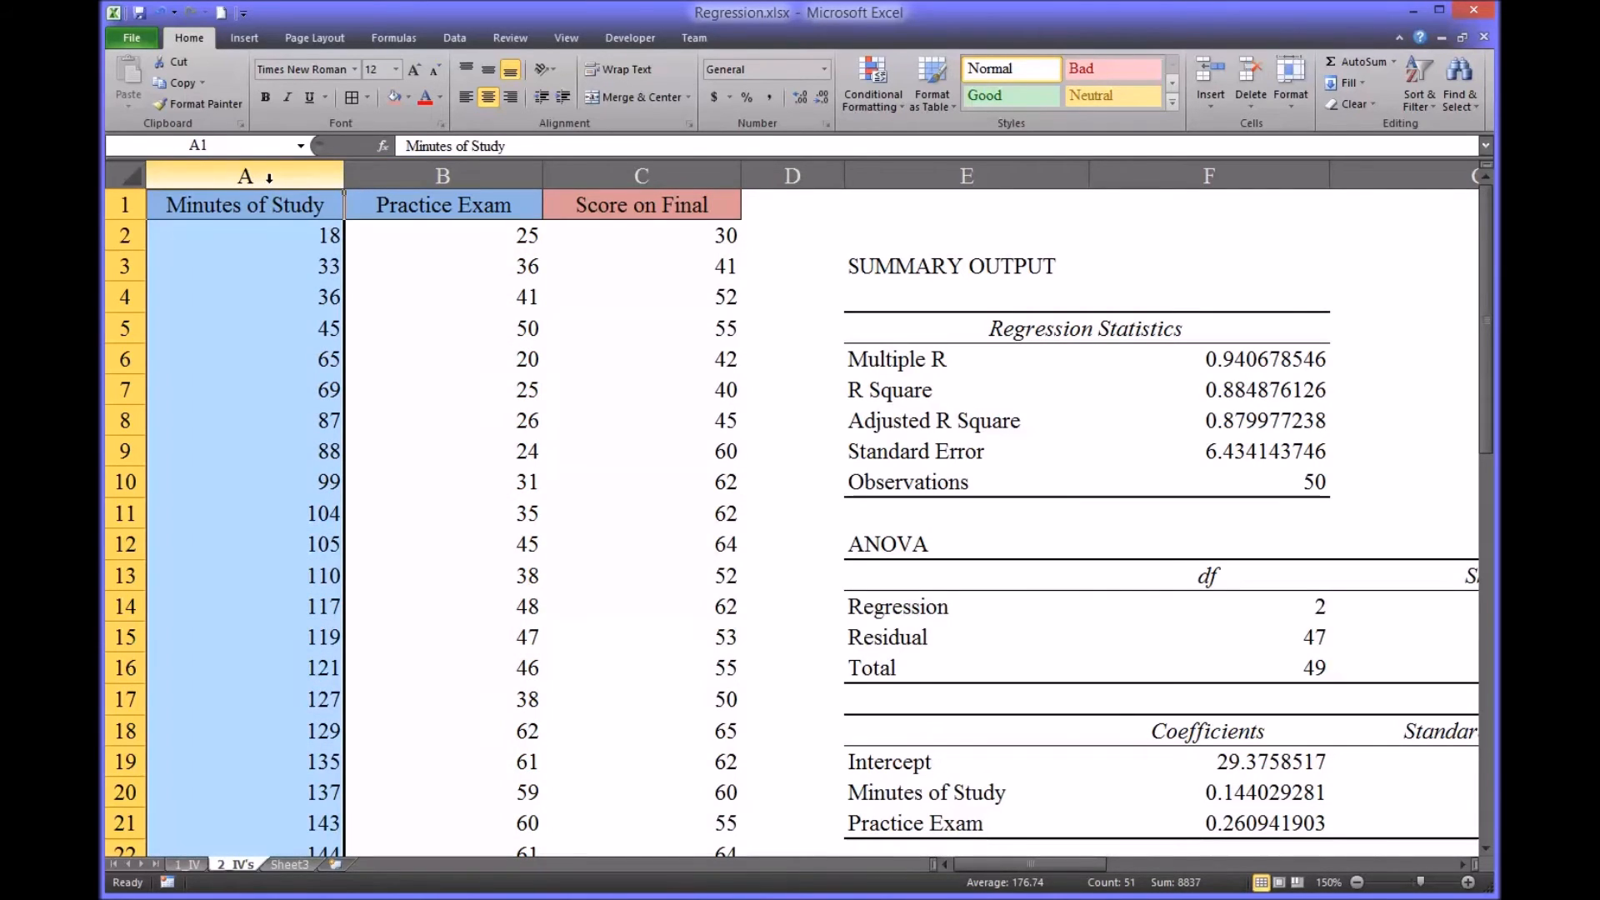
pyautogui.click(403, 179)
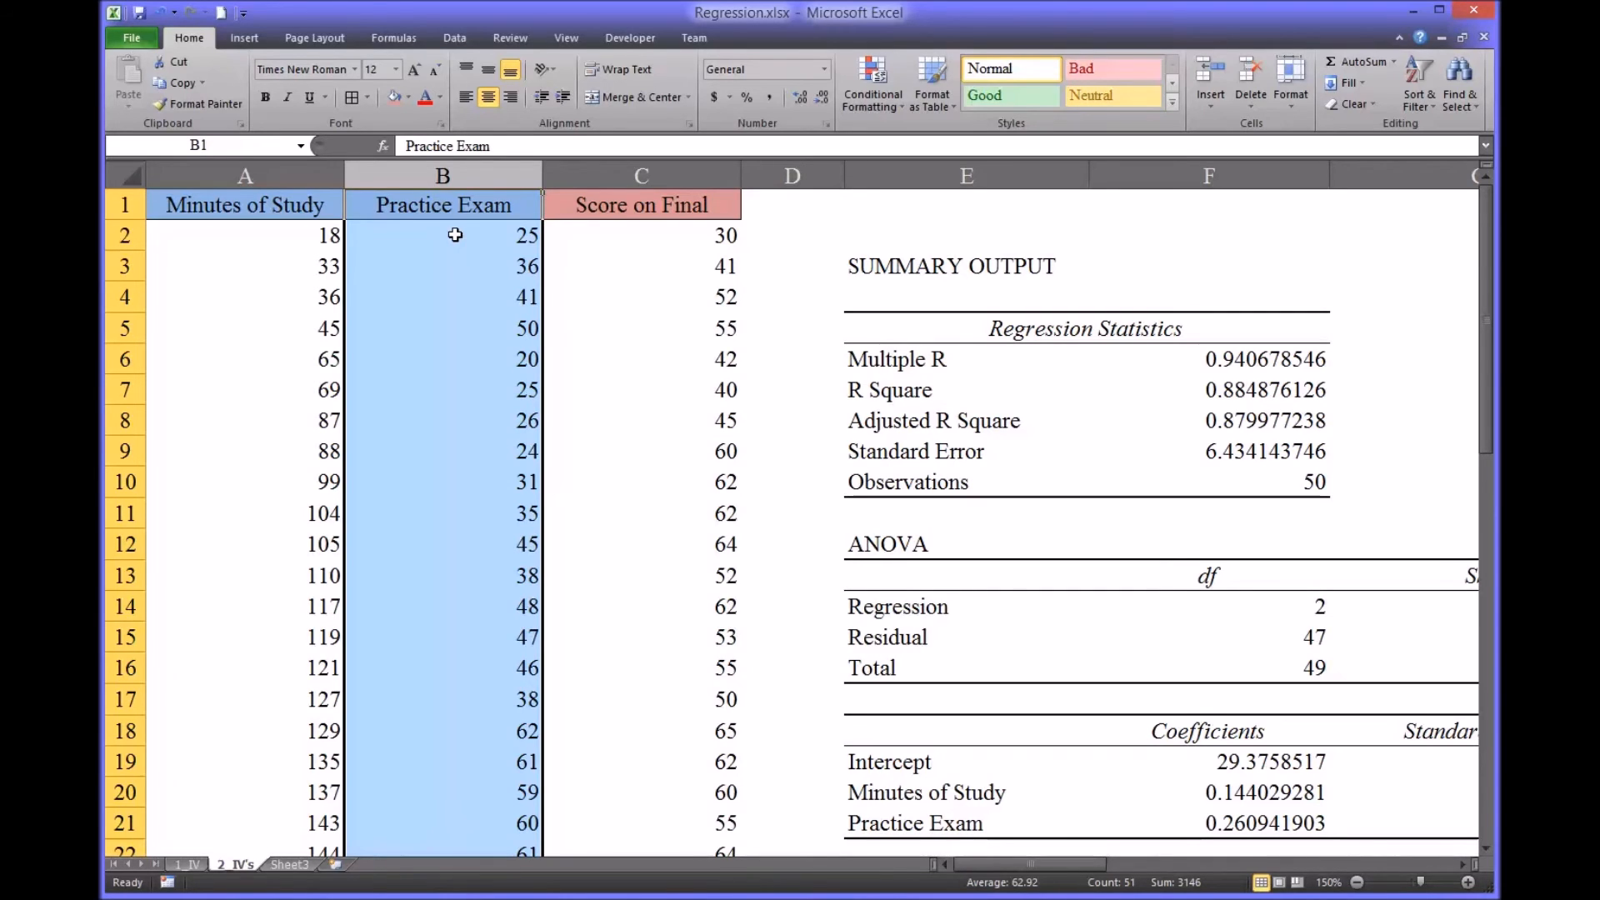
pyautogui.click(486, 176)
pyautogui.click(588, 172)
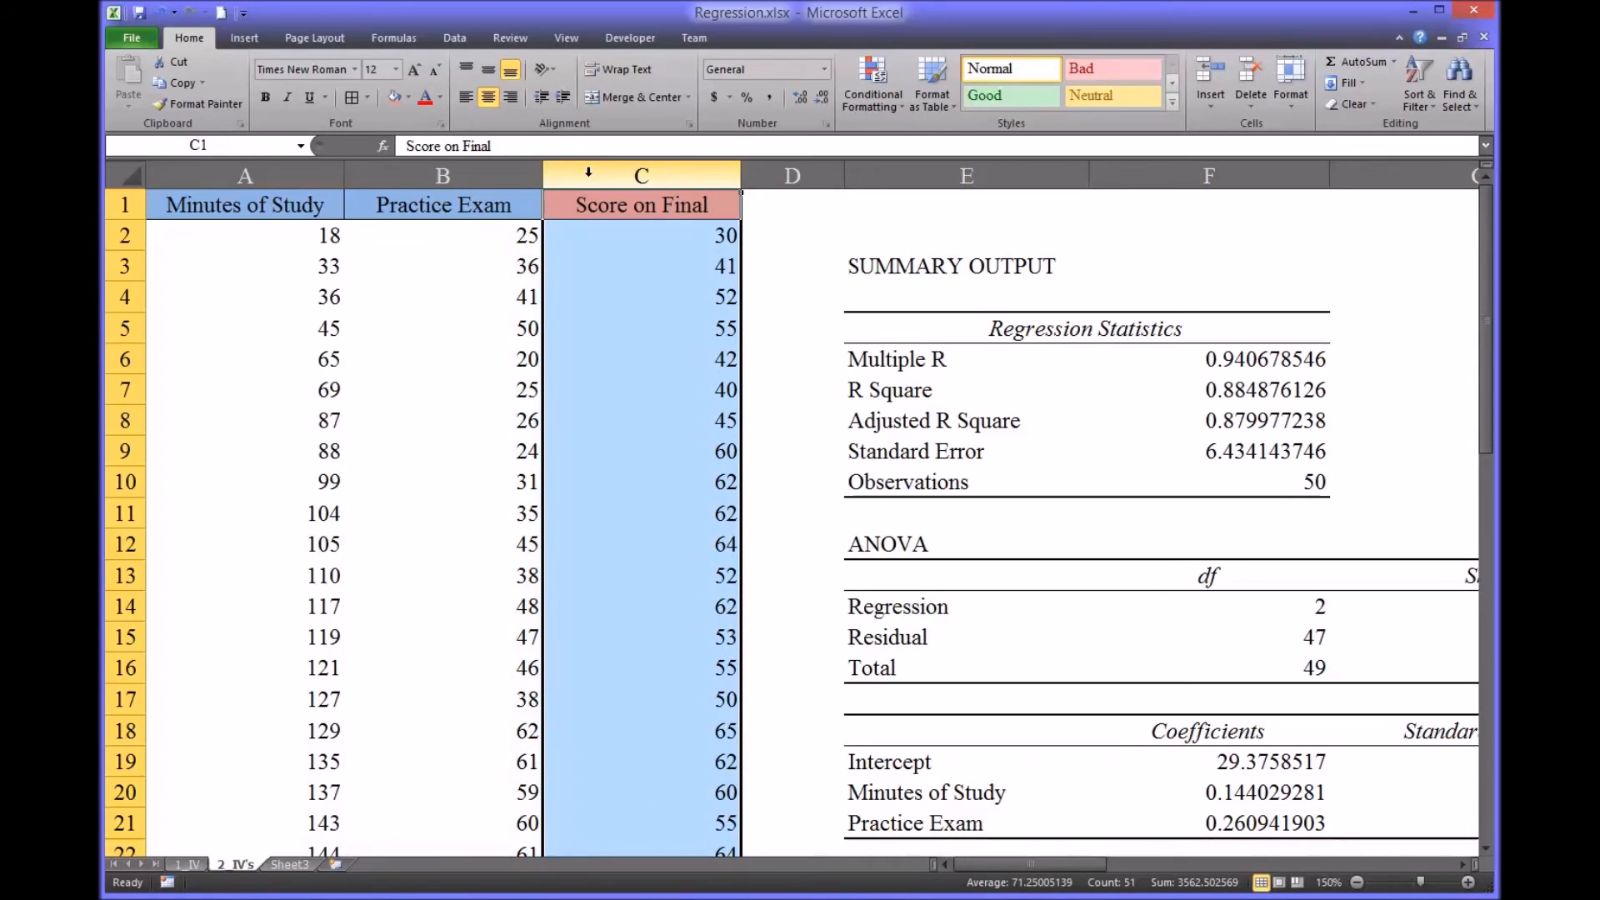
pyautogui.click(487, 178)
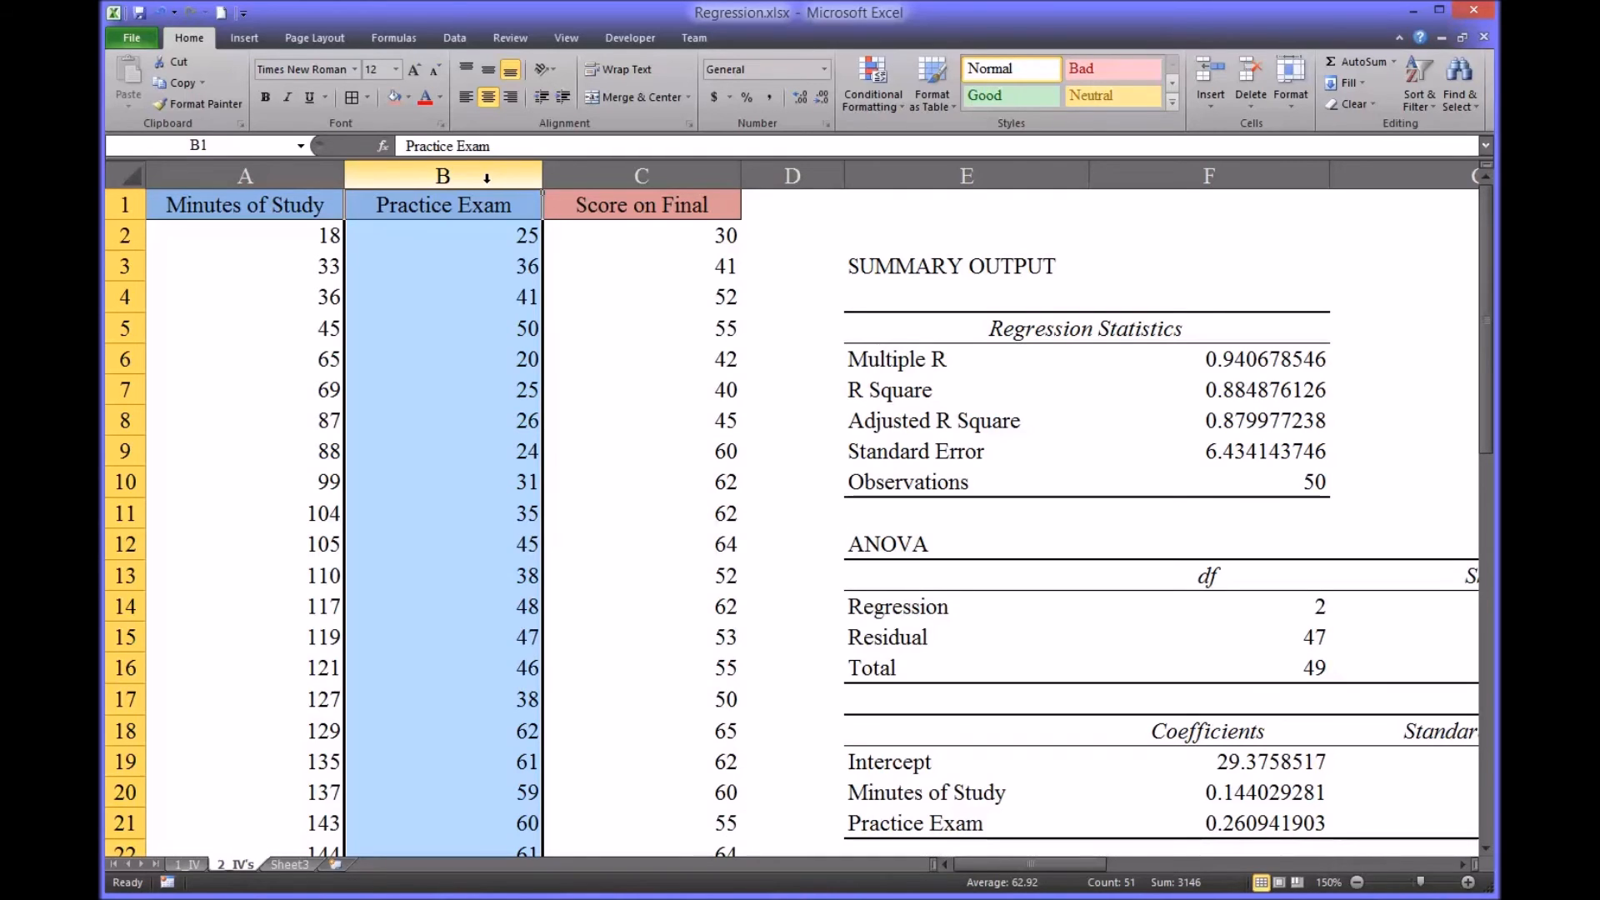
# - Examine one student's record across row 11, from Minutes of Study through Practice Exam to Score on Final
pyautogui.moveTo(1008, 873); pyautogui.dragTo(1008, 872)
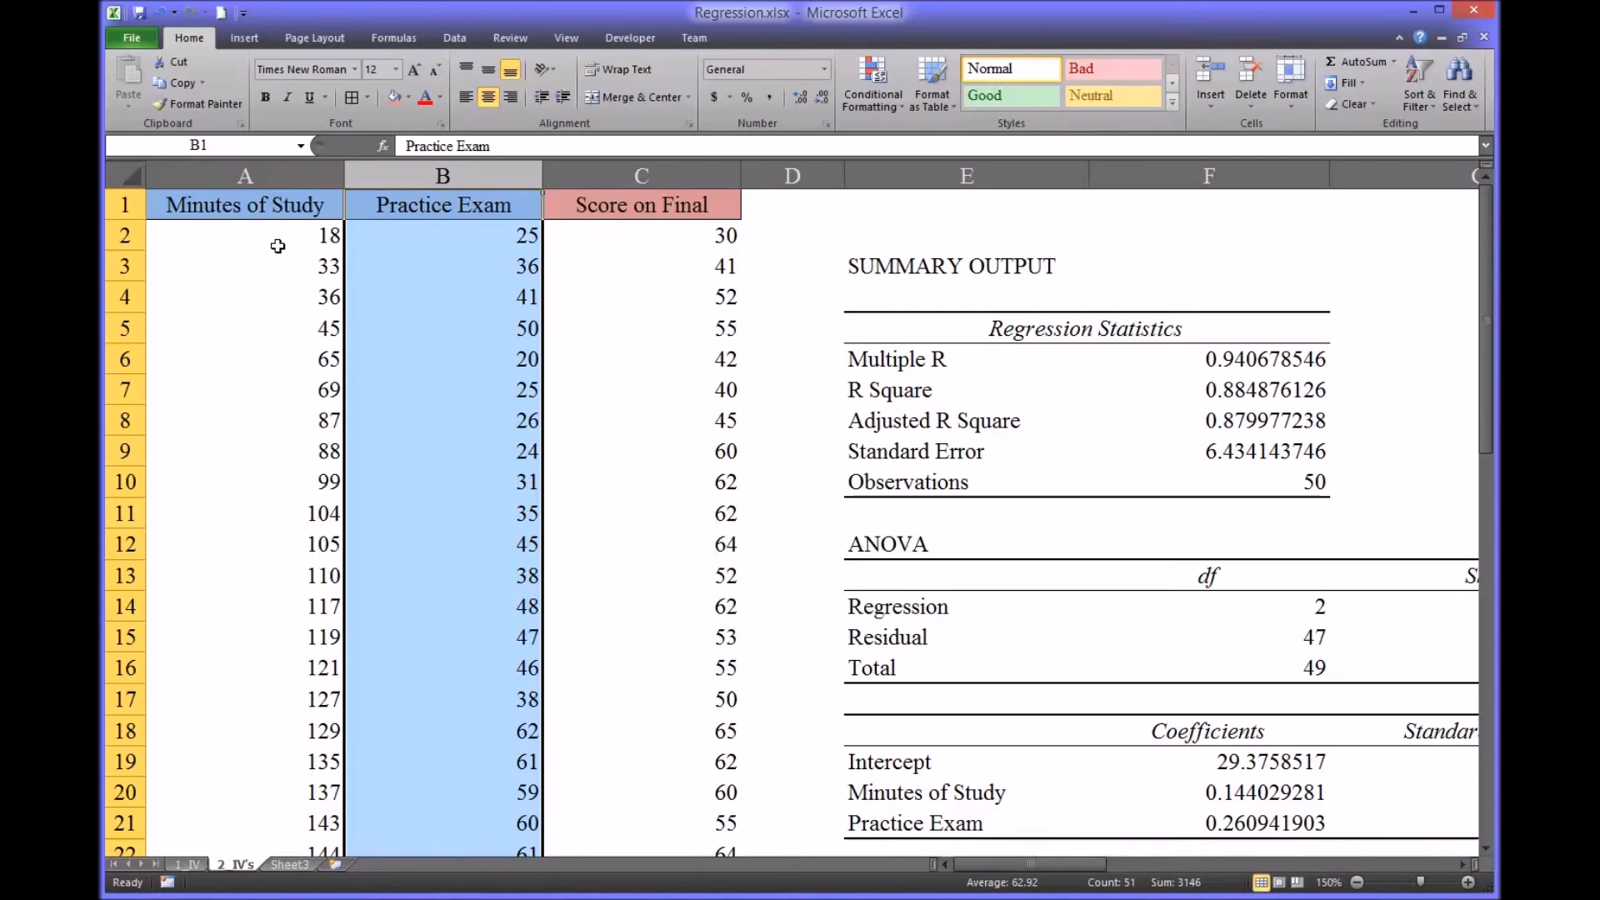
pyautogui.click(269, 515)
pyautogui.click(448, 514)
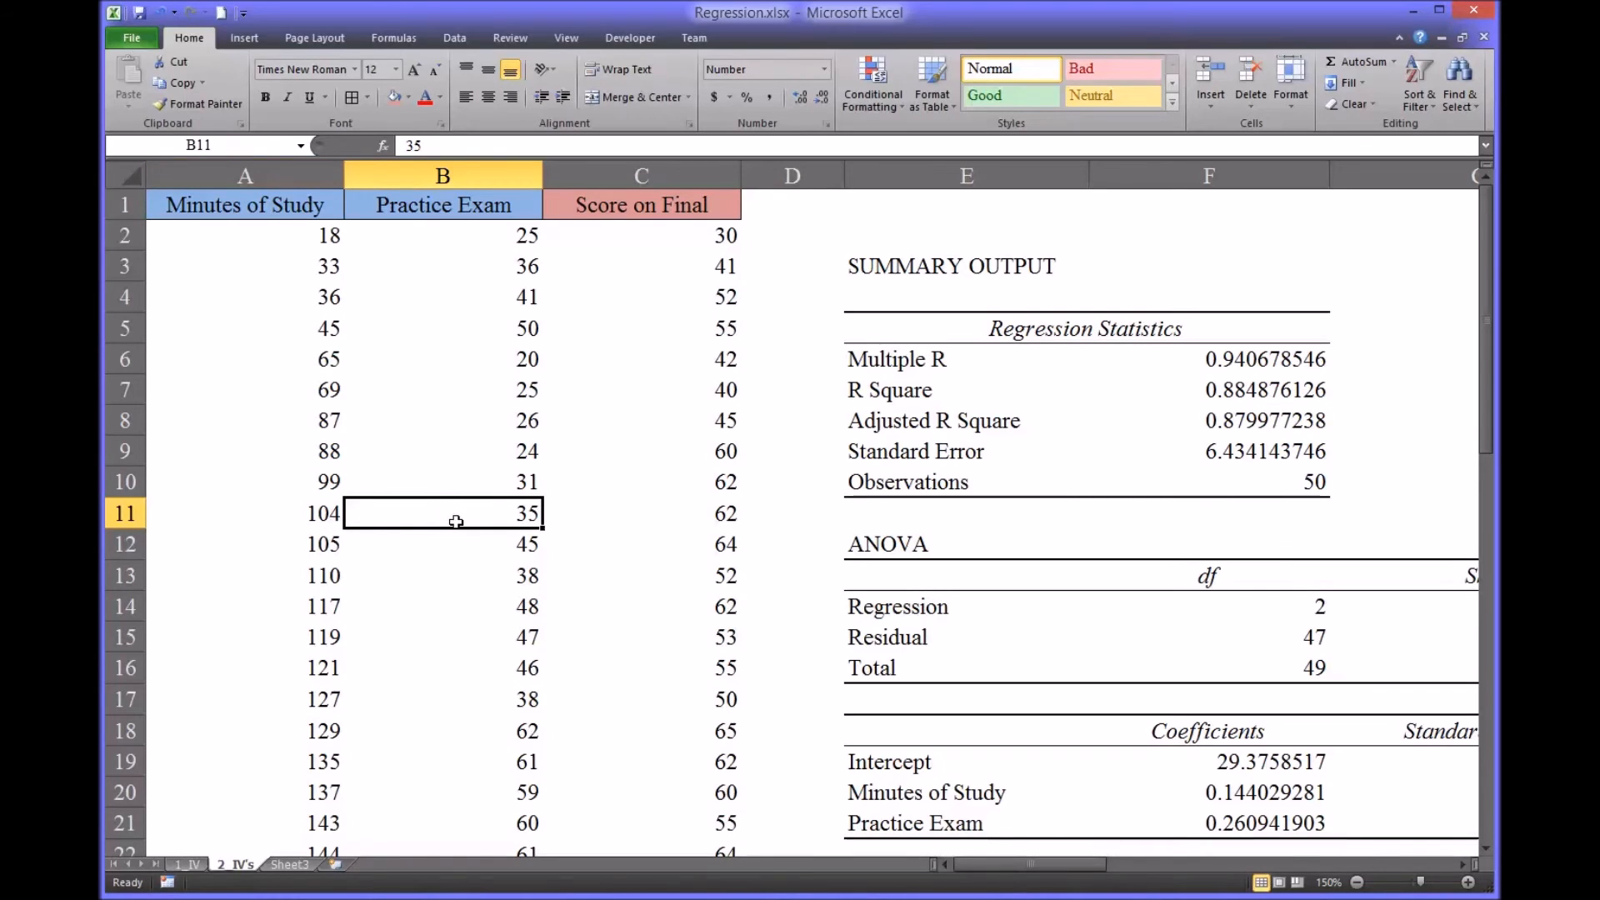
pyautogui.click(644, 517)
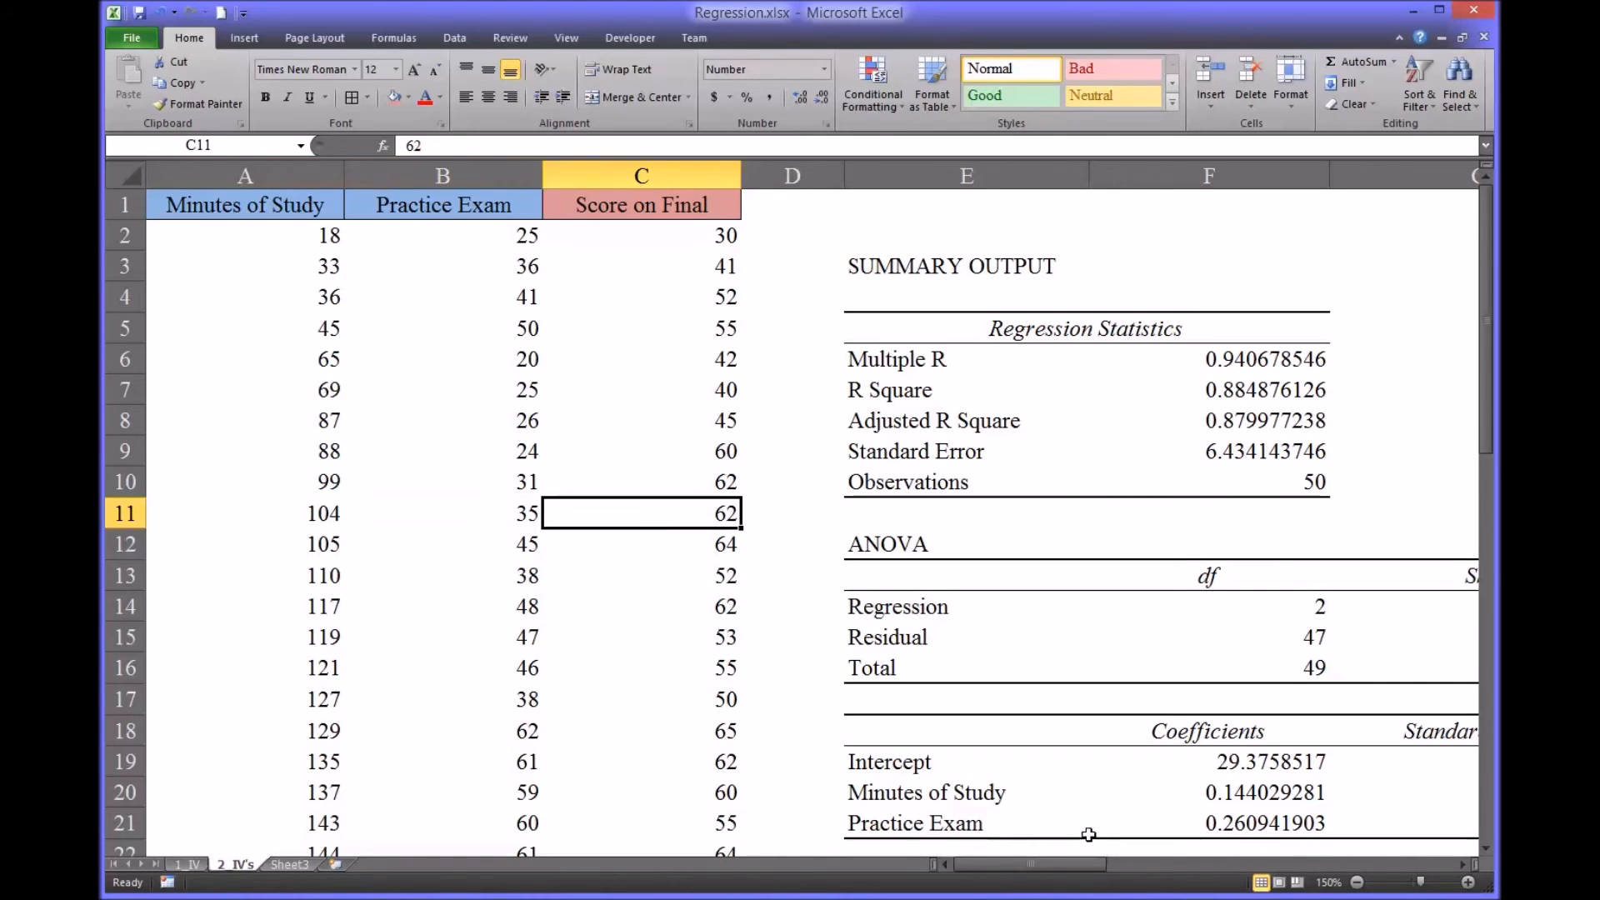
# - Examine the full two-predictor regression output at 120% zoom, from the SUMMARY OUTPUT heading through the coefficients table
pyautogui.moveTo(1064, 869); pyautogui.dragTo(1096, 870)
pyautogui.click(1356, 882)
pyautogui.click(1357, 882)
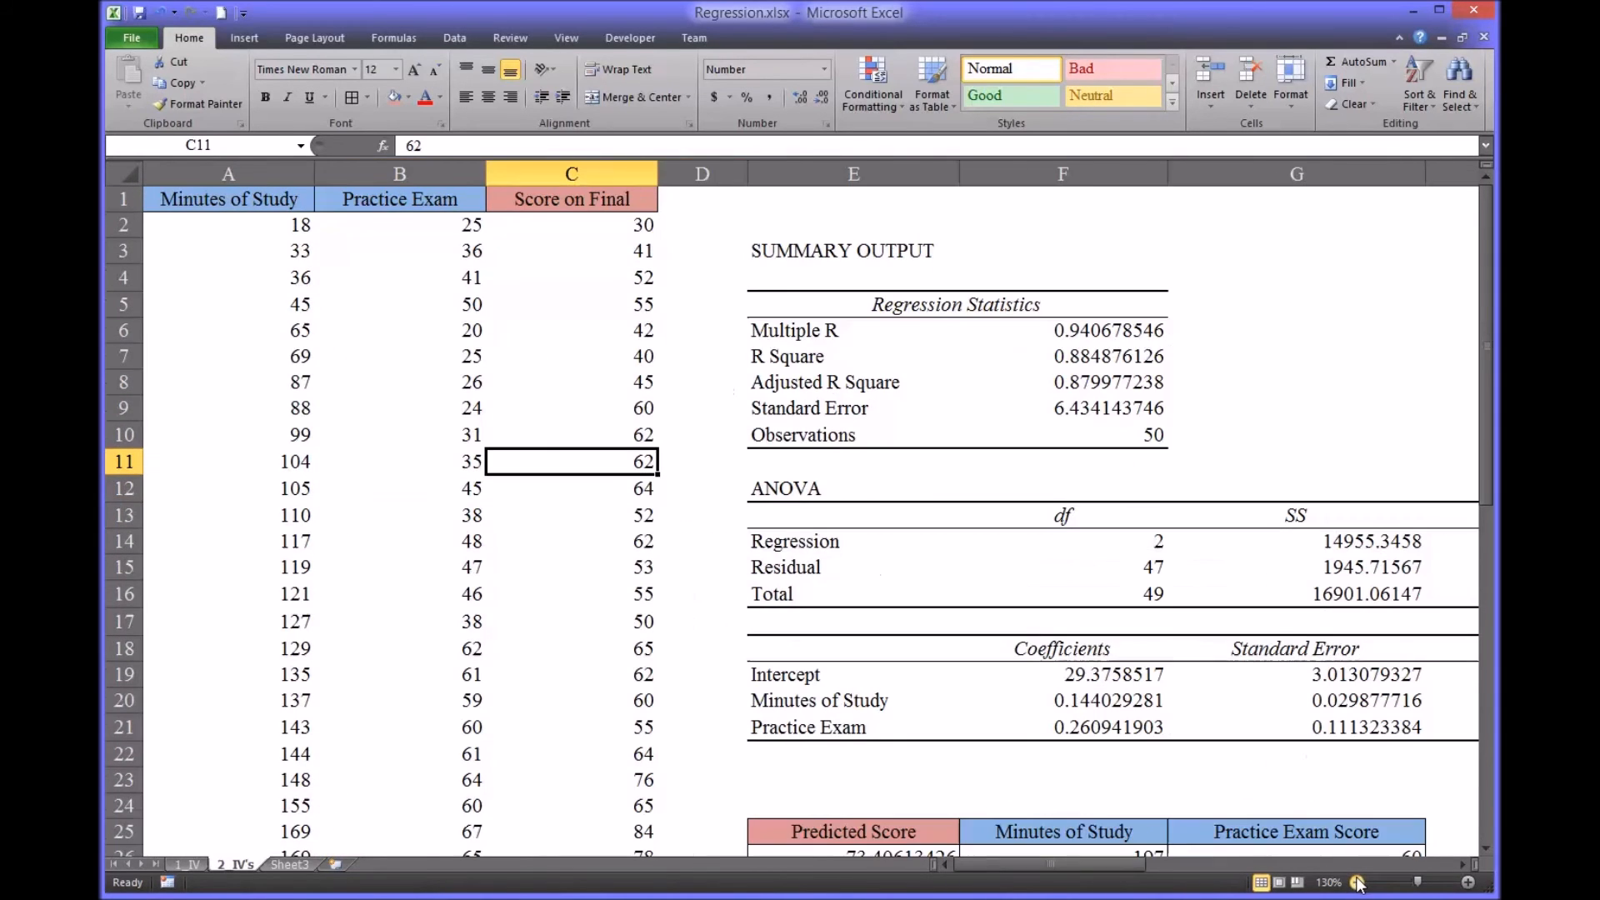
pyautogui.click(1357, 882)
pyautogui.moveTo(1100, 864); pyautogui.dragTo(1170, 862)
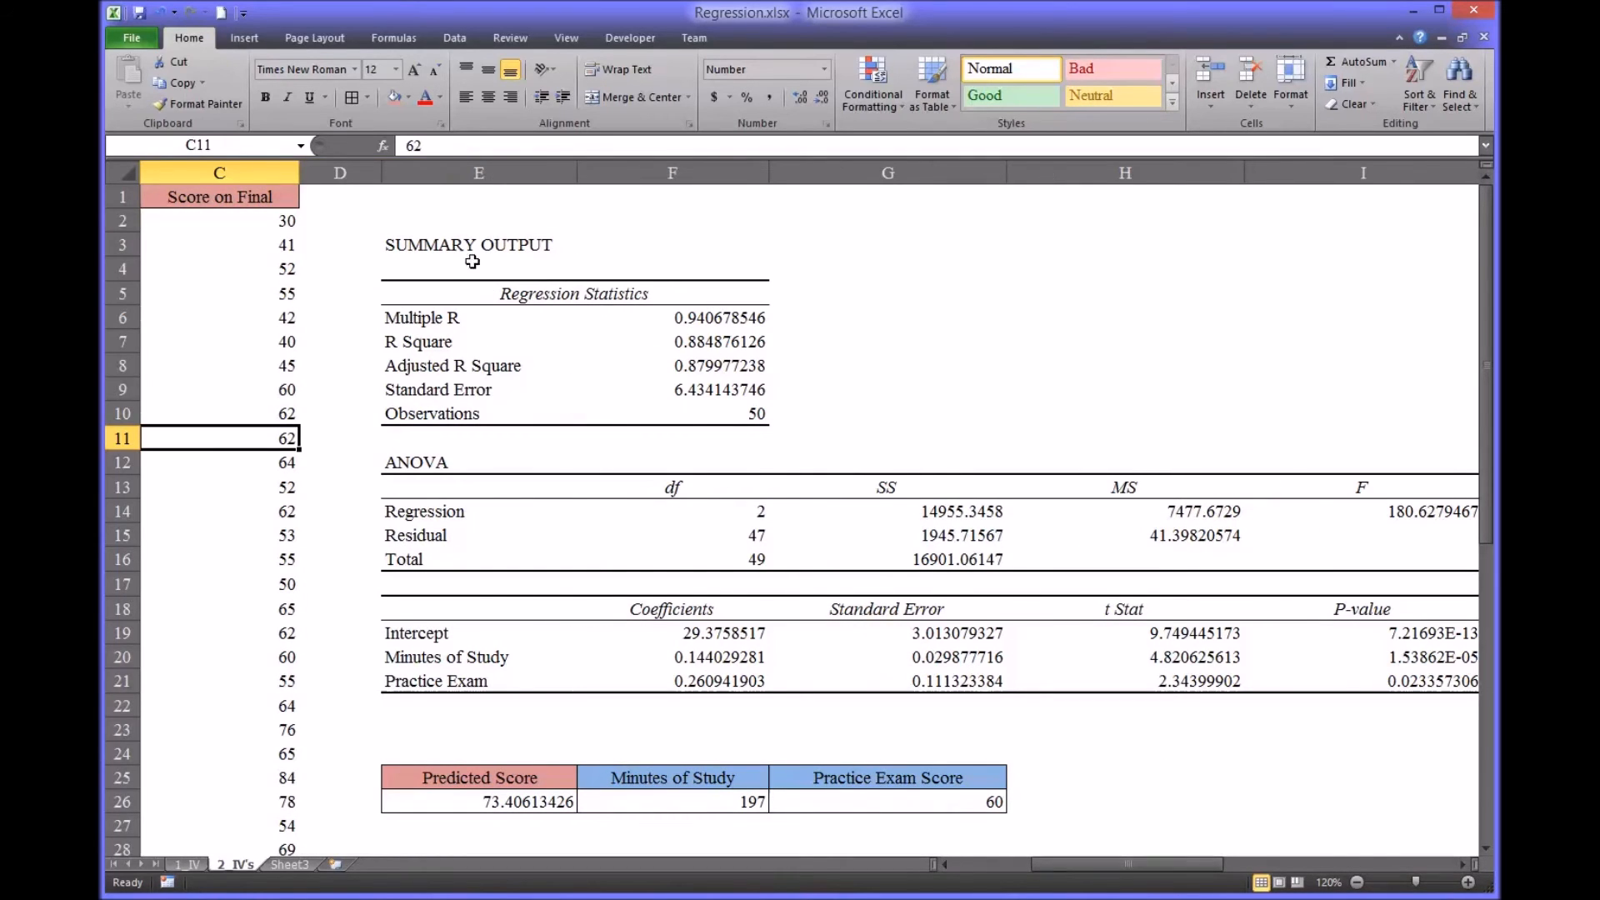
pyautogui.moveTo(450, 248); pyautogui.dragTo(1439, 675)
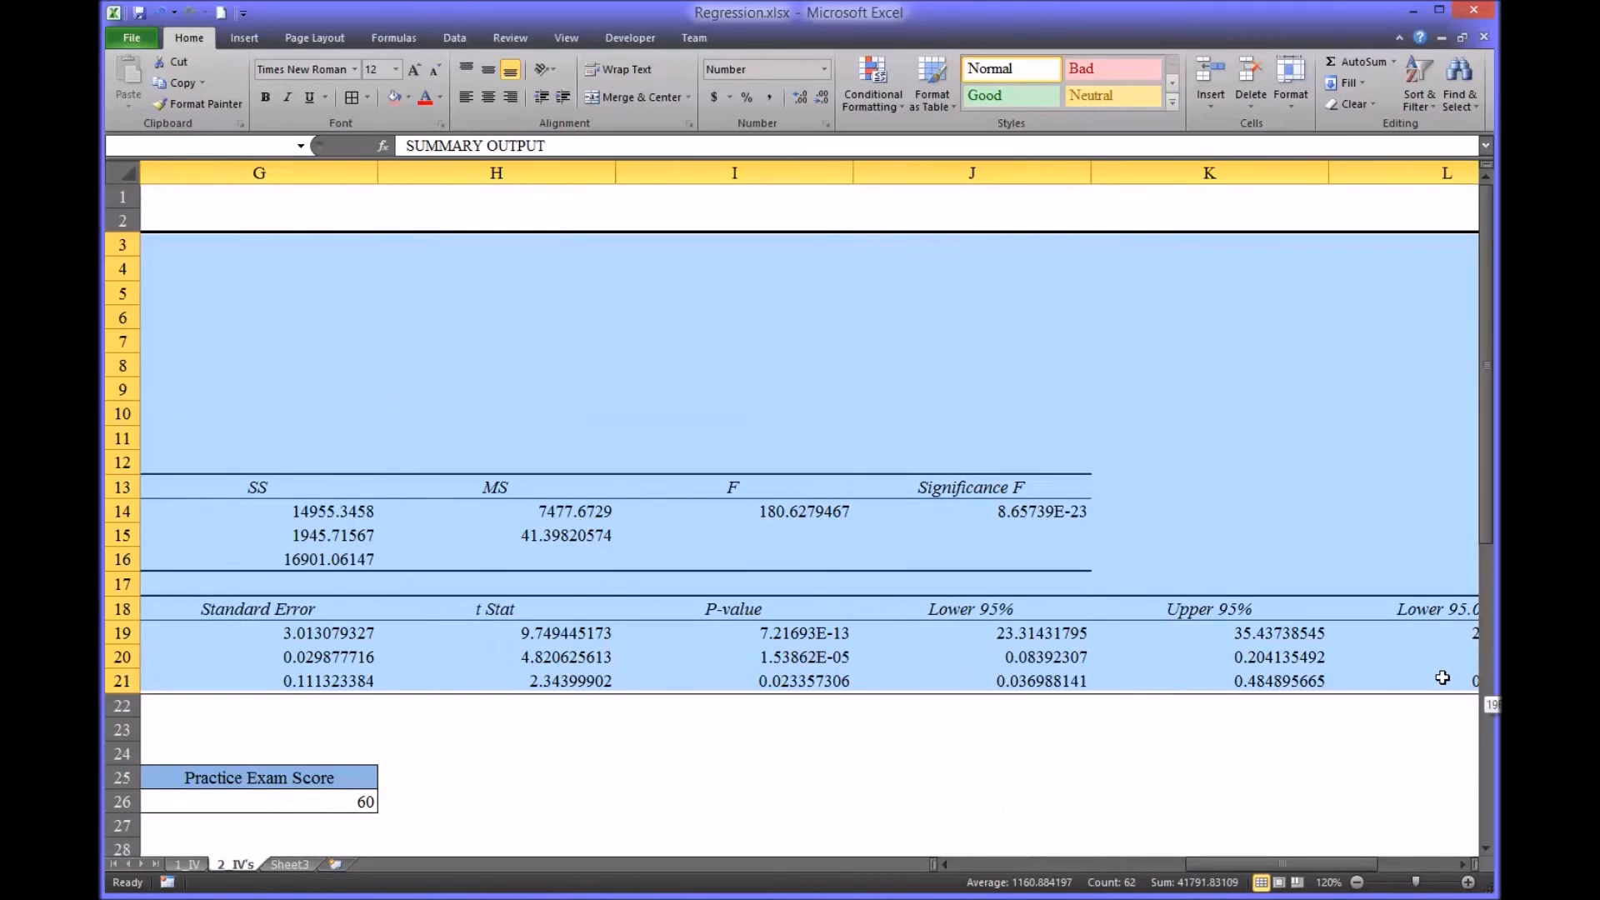
pyautogui.moveTo(1280, 864); pyautogui.dragTo(1048, 865)
pyautogui.click(788, 244)
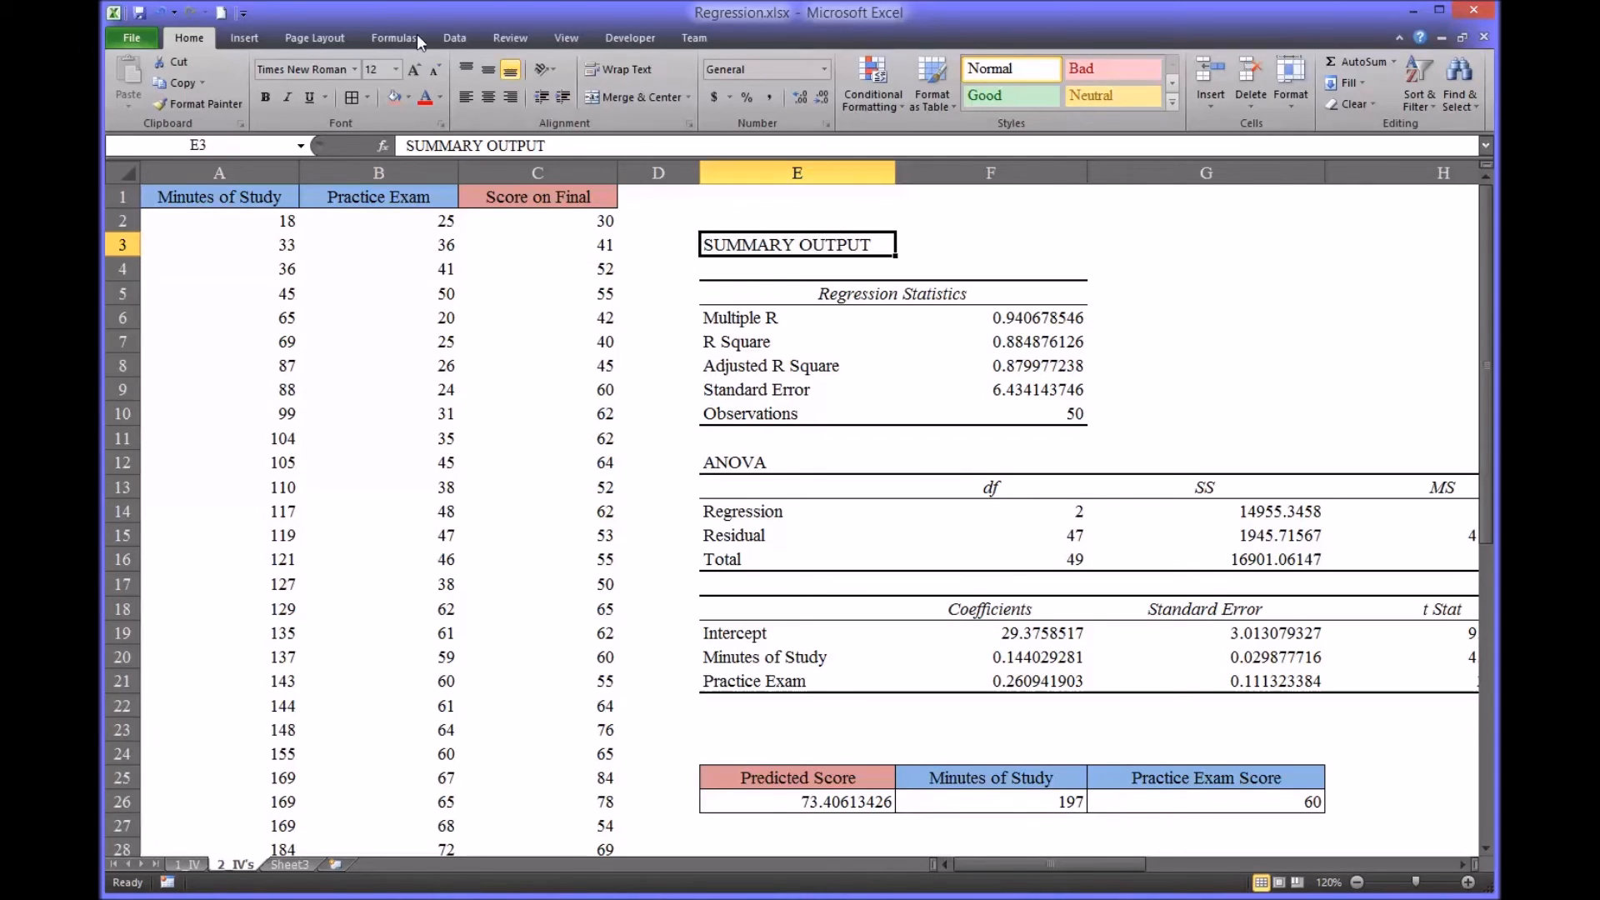
# - Start the Regression analysis tool, clear its Y and X input ranges, and turn off Labels and Confidence Level
pyautogui.click(455, 37)
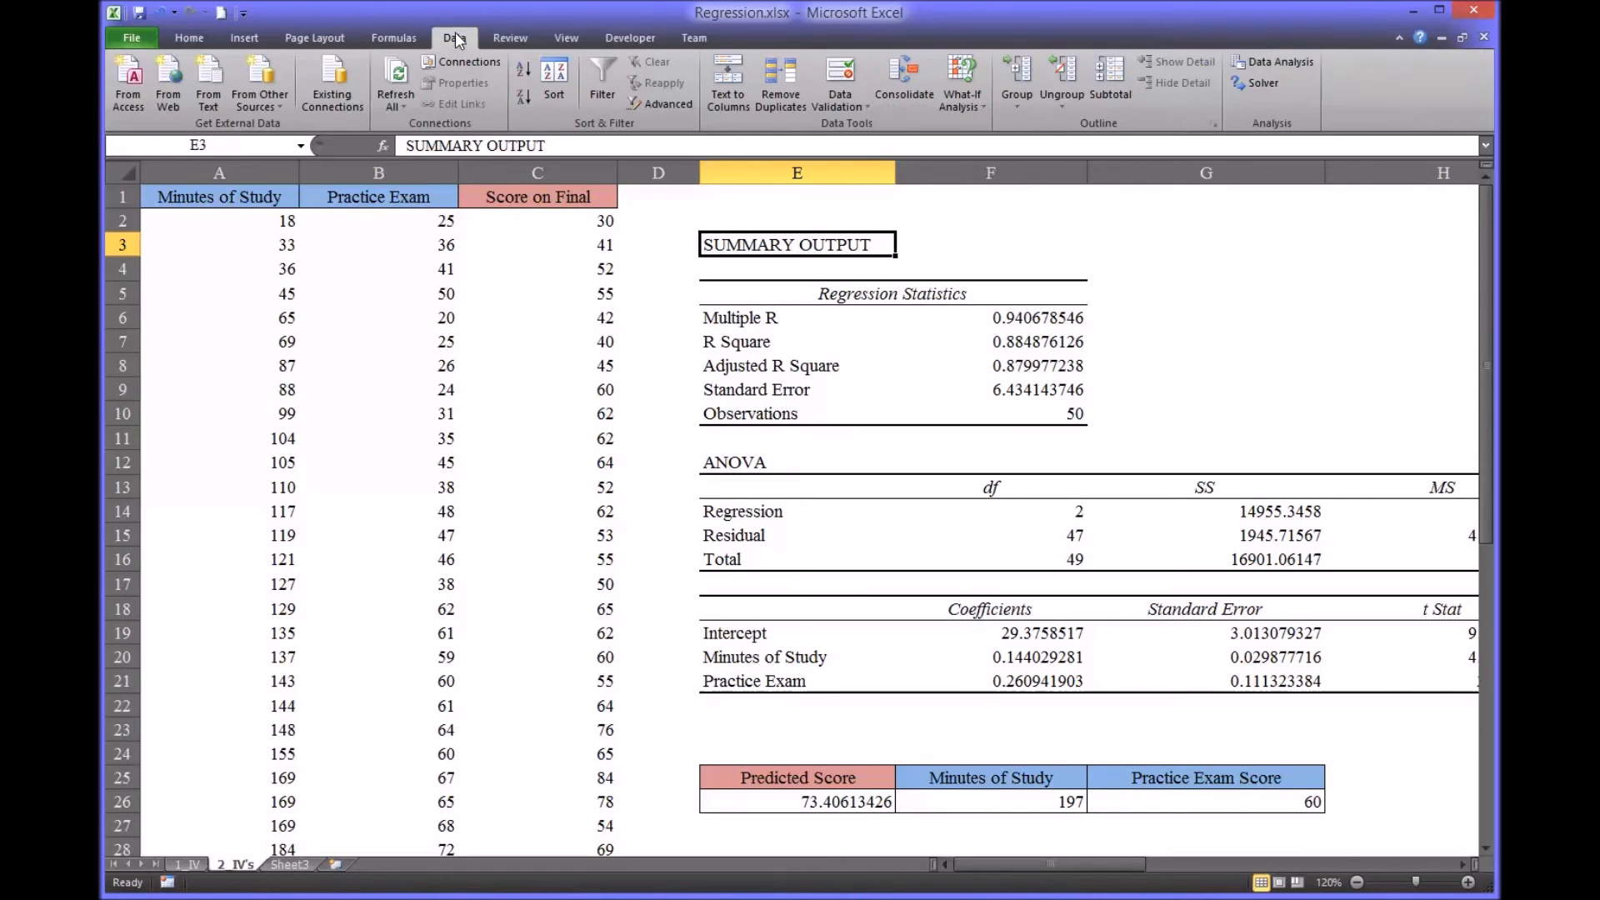
pyautogui.click(1263, 62)
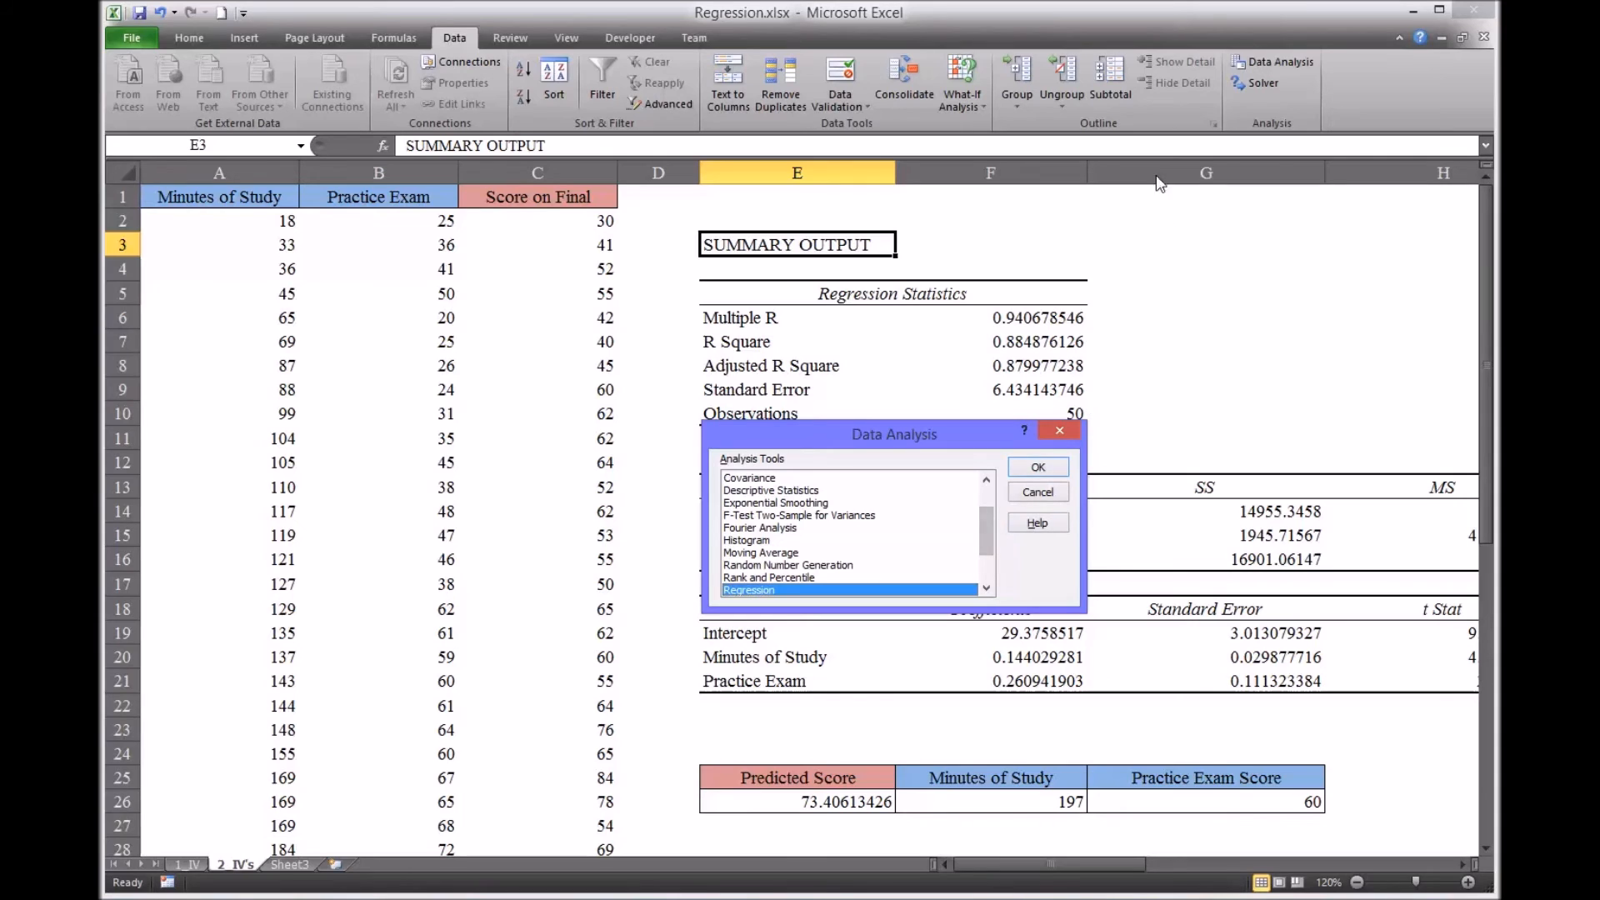
pyautogui.click(1037, 467)
pyautogui.press('Delete')
pyautogui.moveTo(939, 421); pyautogui.dragTo(860, 429)
pyautogui.press('Delete')
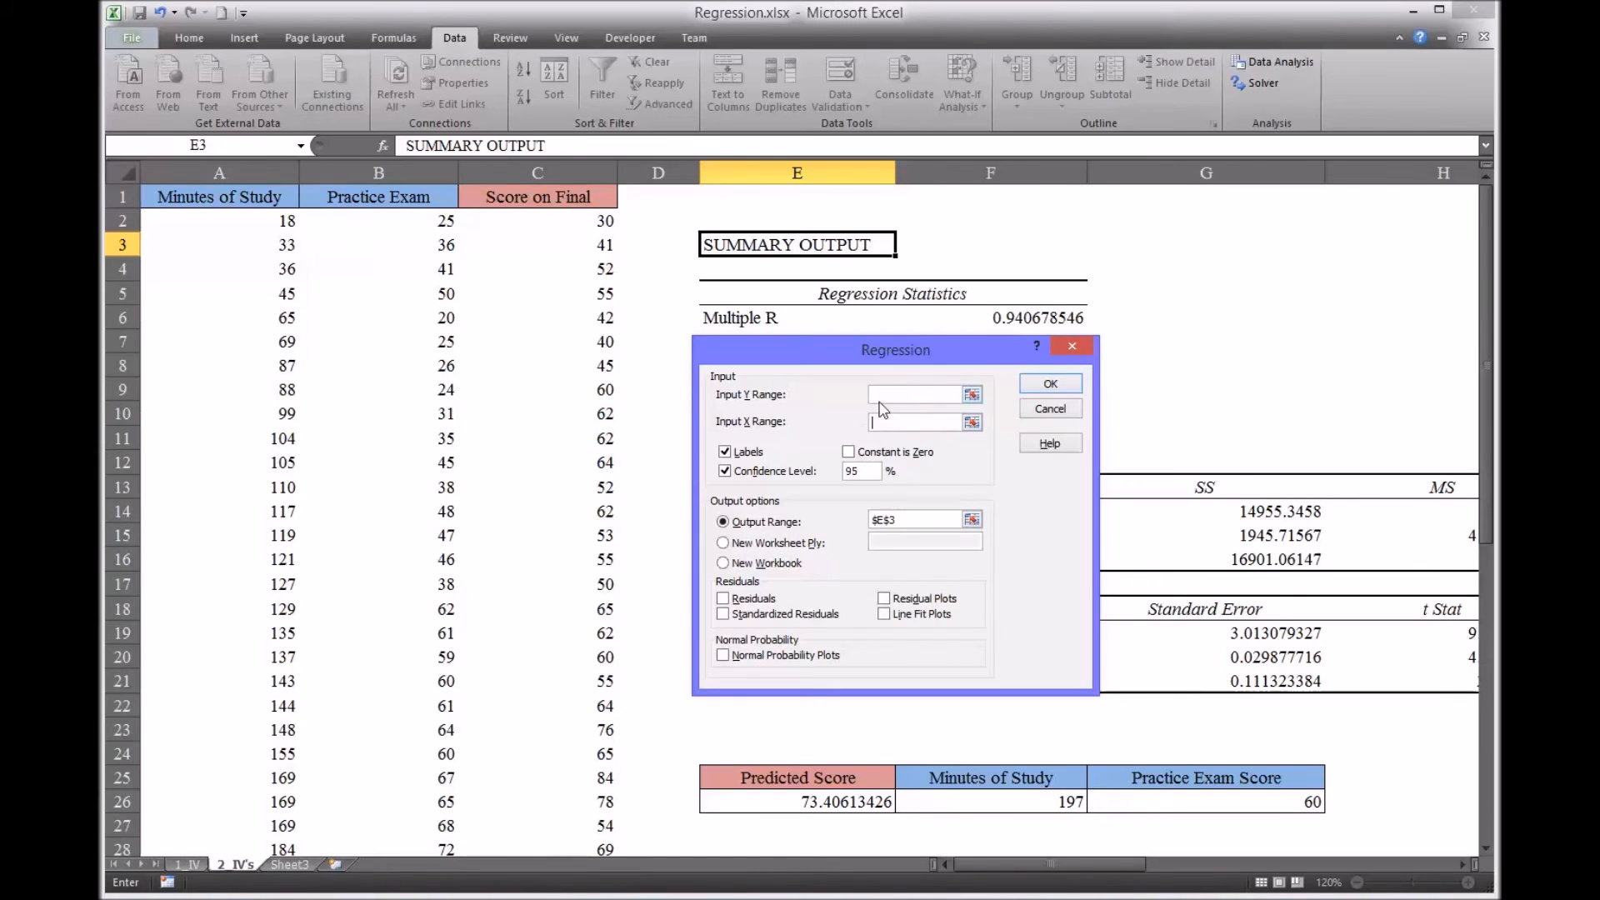
pyautogui.click(749, 452)
pyautogui.click(750, 470)
# - Set the regression's input Y range to $C$1:$C$51 and its input X range to $A$1:$B$51
pyautogui.moveTo(519, 198); pyautogui.dragTo(565, 752)
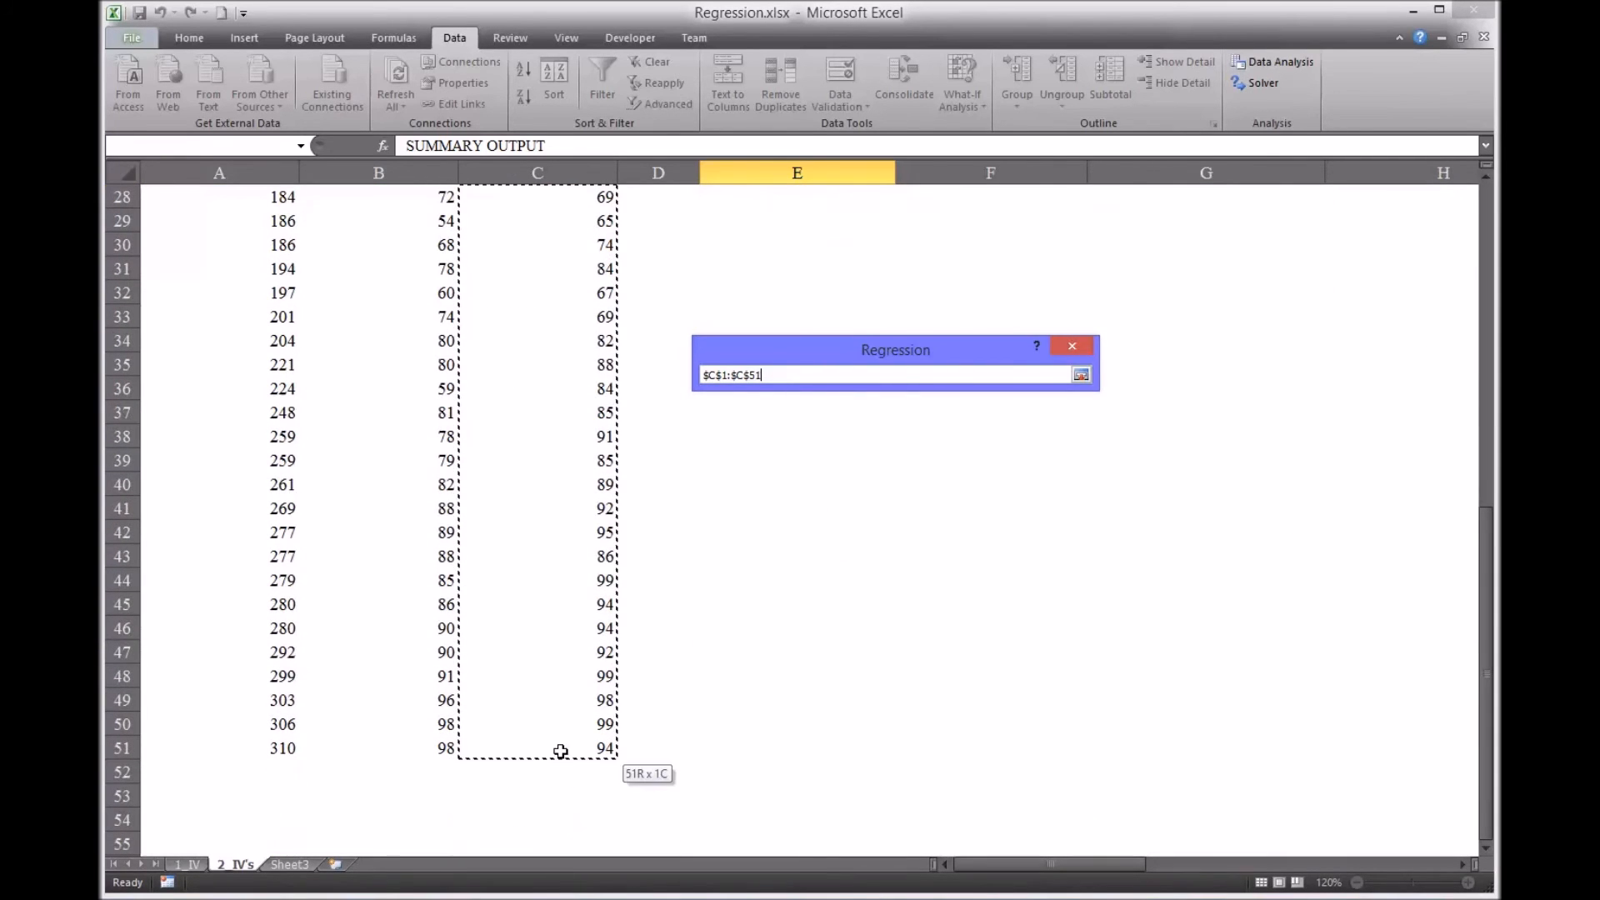
pyautogui.click(904, 424)
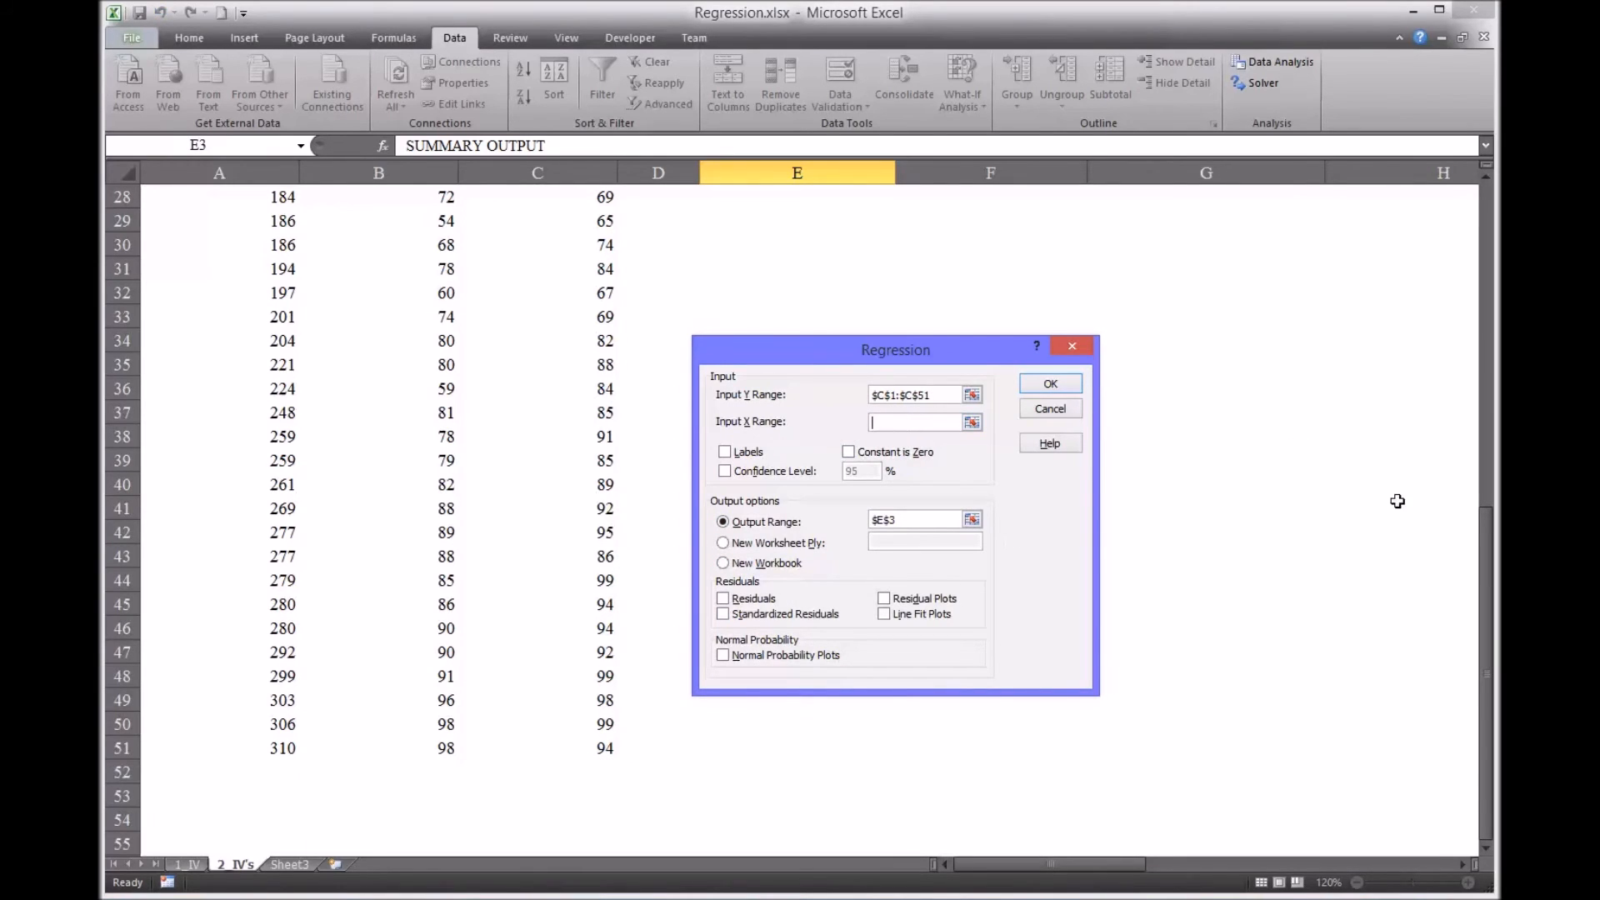
pyautogui.moveTo(1487, 567); pyautogui.dragTo(1408, 275)
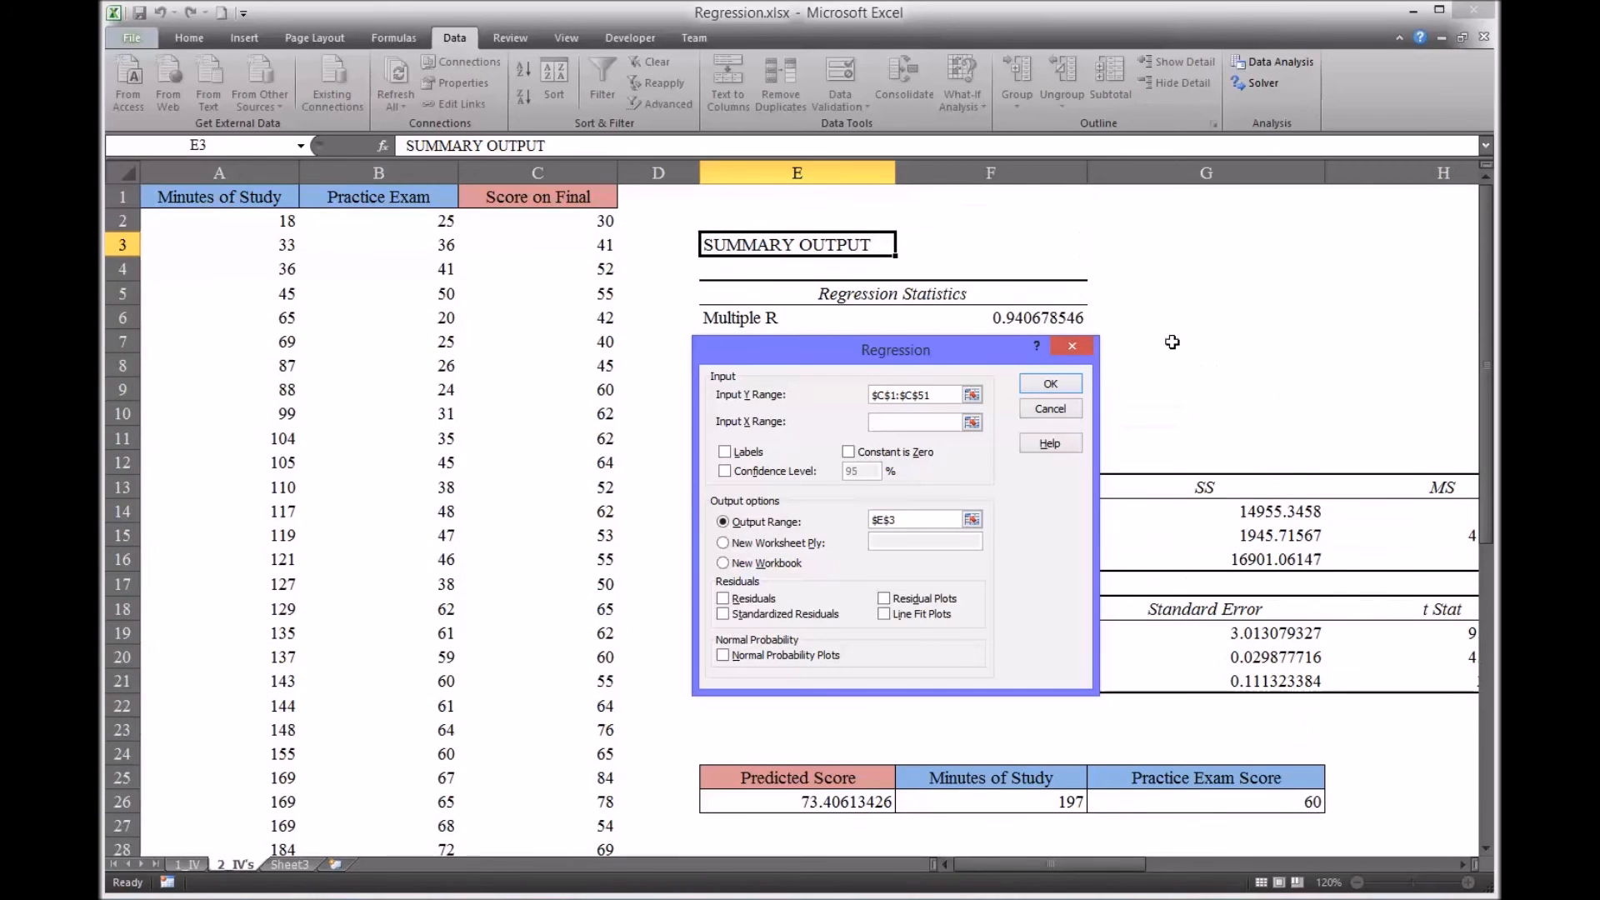
pyautogui.moveTo(236, 197); pyautogui.dragTo(400, 797)
# - Enable Labels and the 95% Confidence Level, and run the regression with output at $E$3, overwriting the existing data
pyautogui.click(725, 452)
pyautogui.click(725, 471)
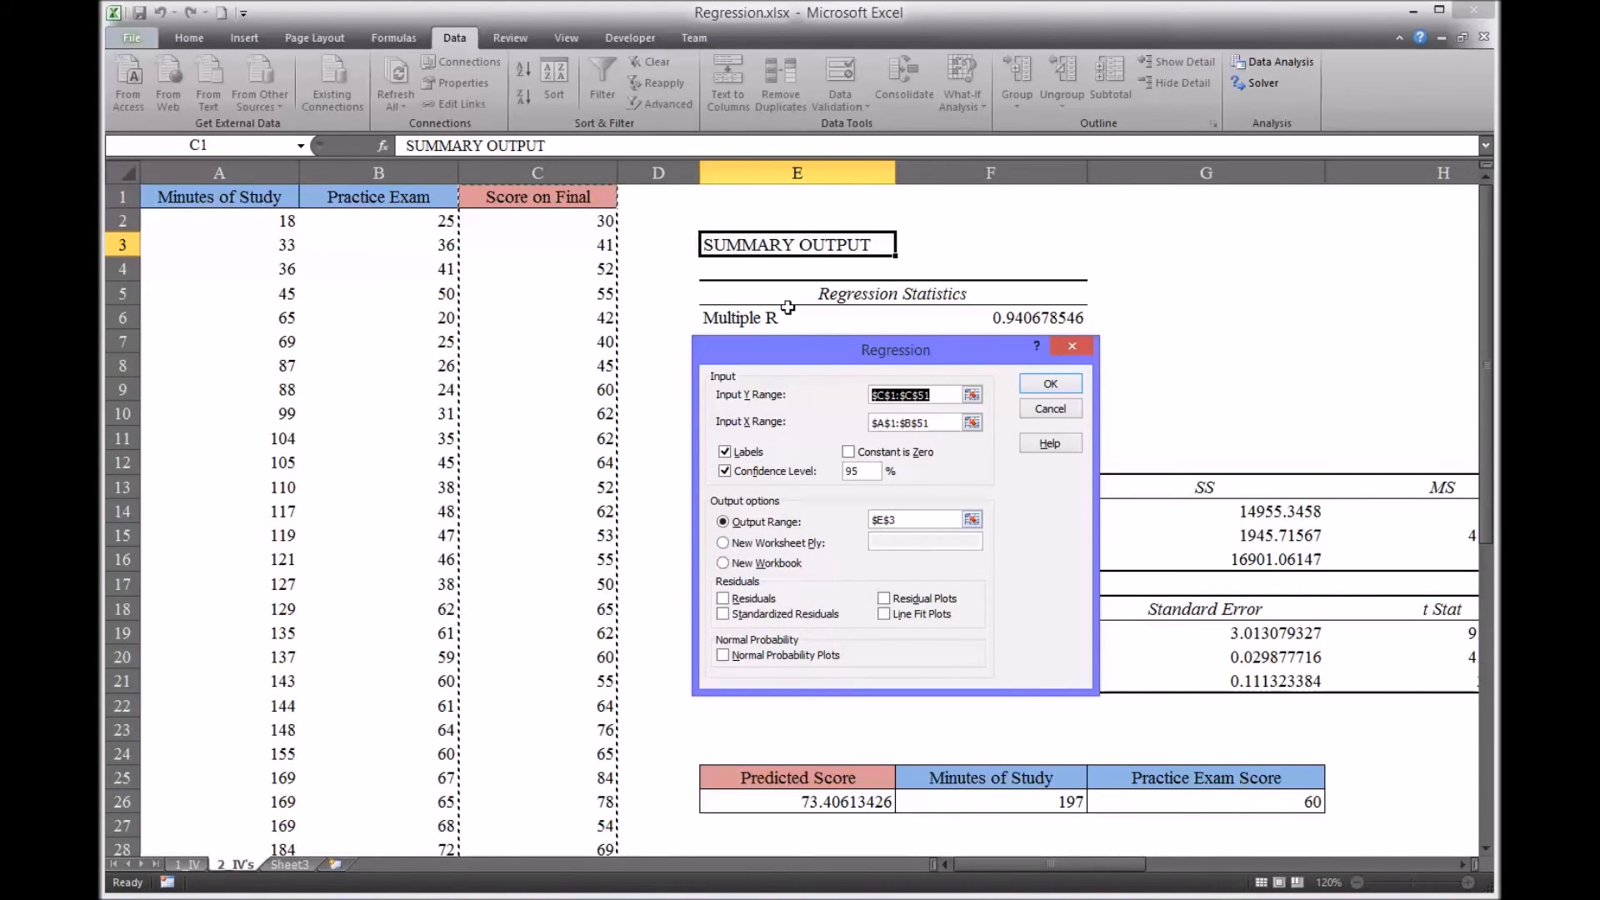
pyautogui.click(1043, 385)
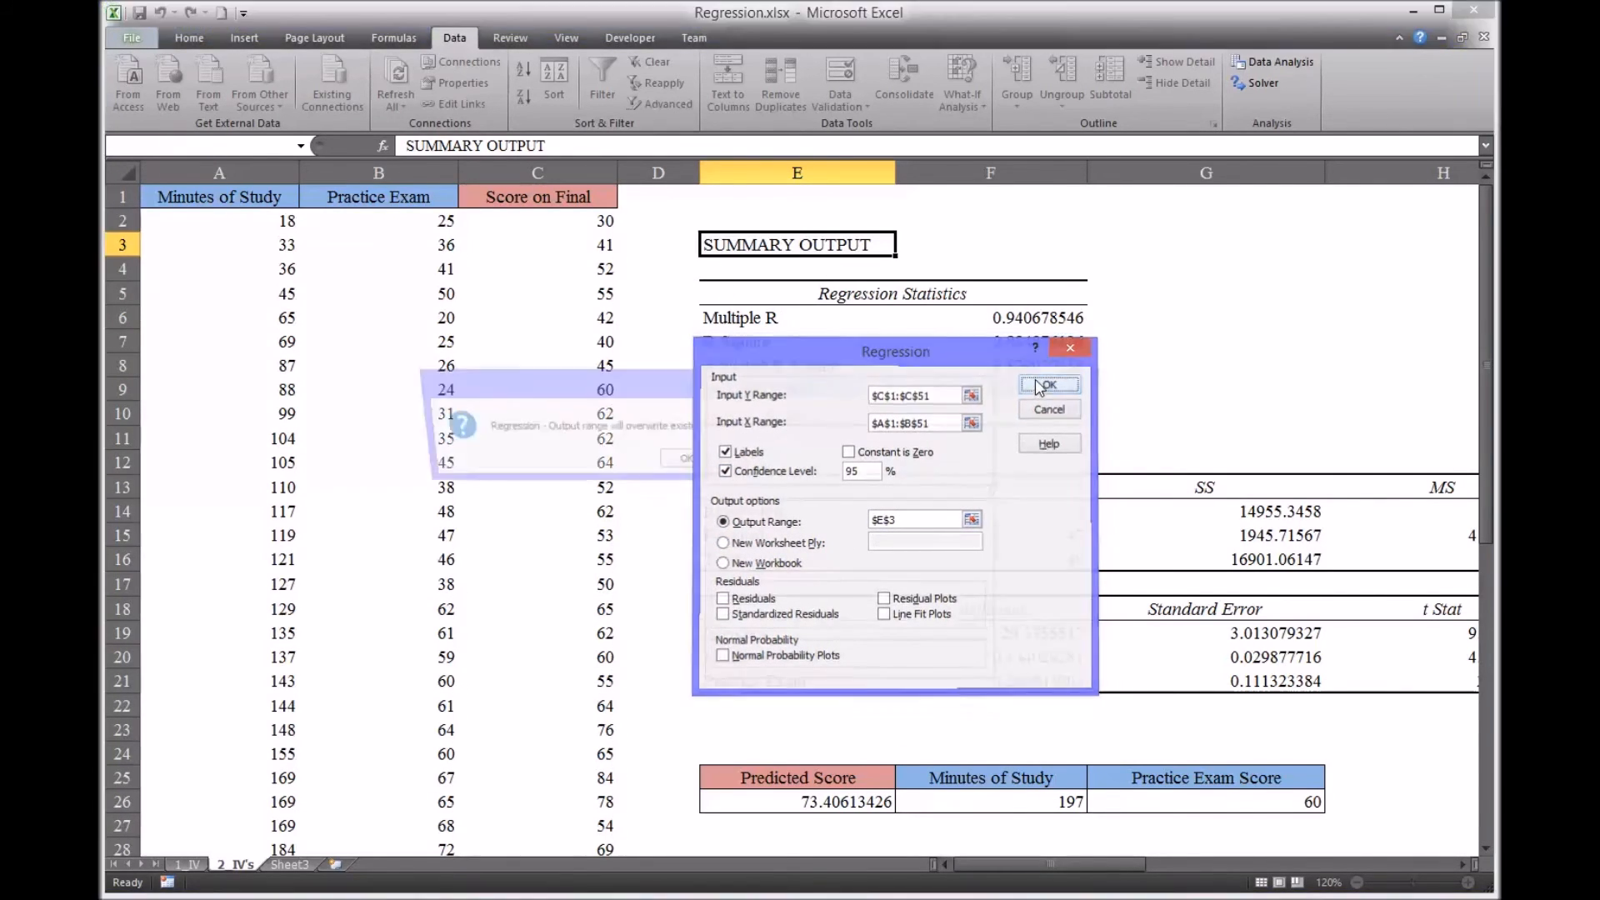
pyautogui.click(671, 462)
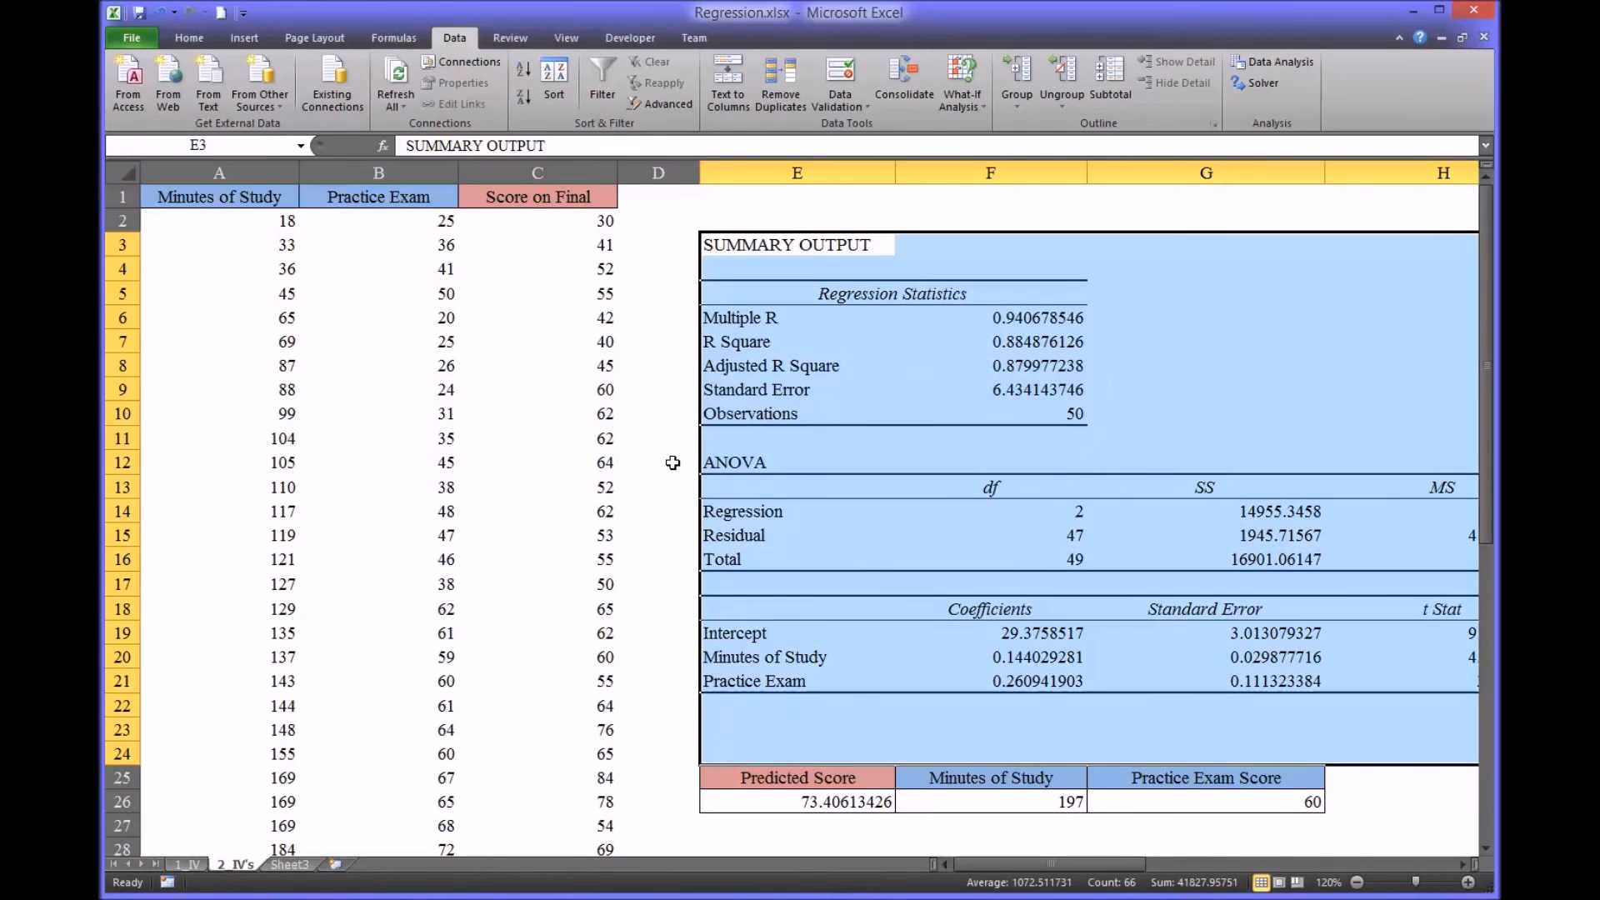
# - Examine Multiple R and R Square in the Regression Statistics table of the new output at 130% zoom
pyautogui.click(803, 704)
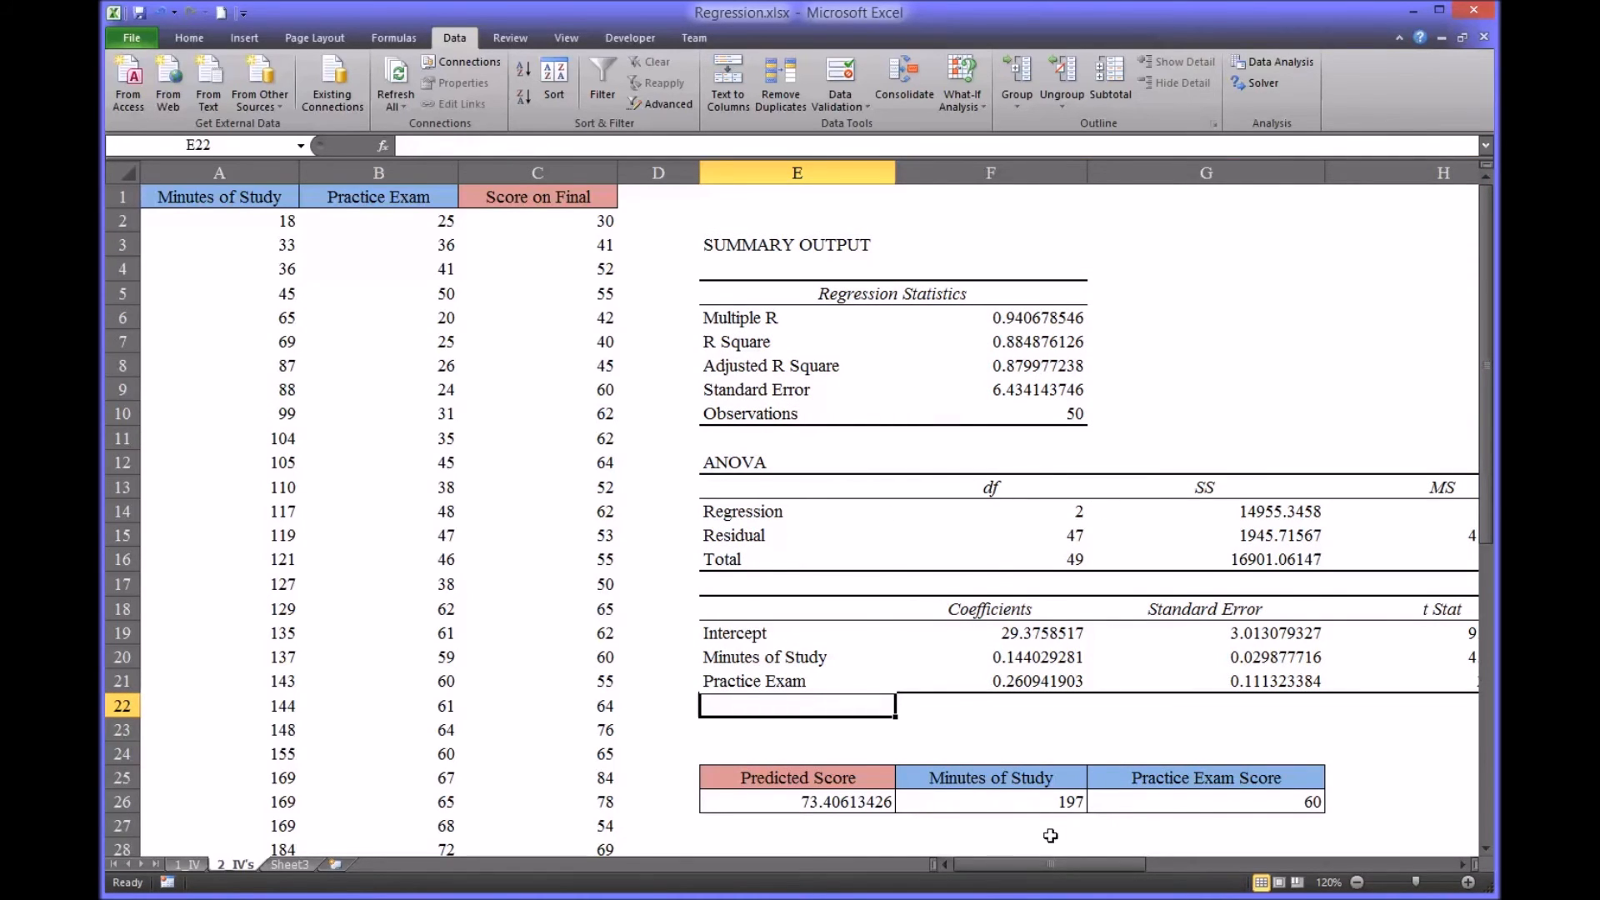
pyautogui.moveTo(1036, 867); pyautogui.dragTo(1115, 865)
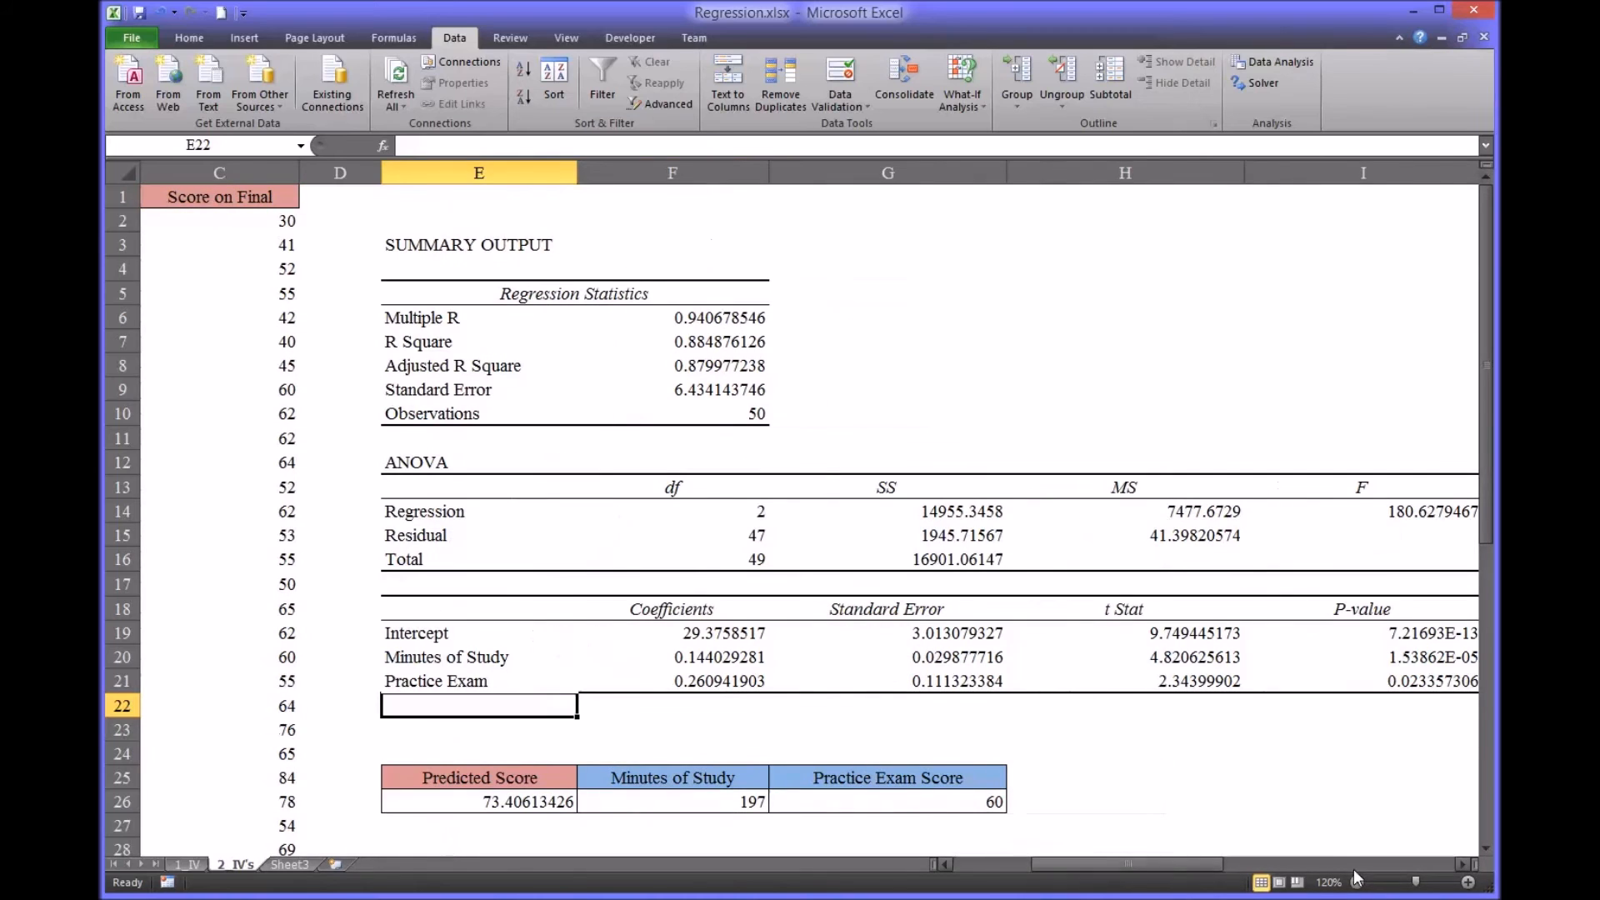
pyautogui.click(1468, 881)
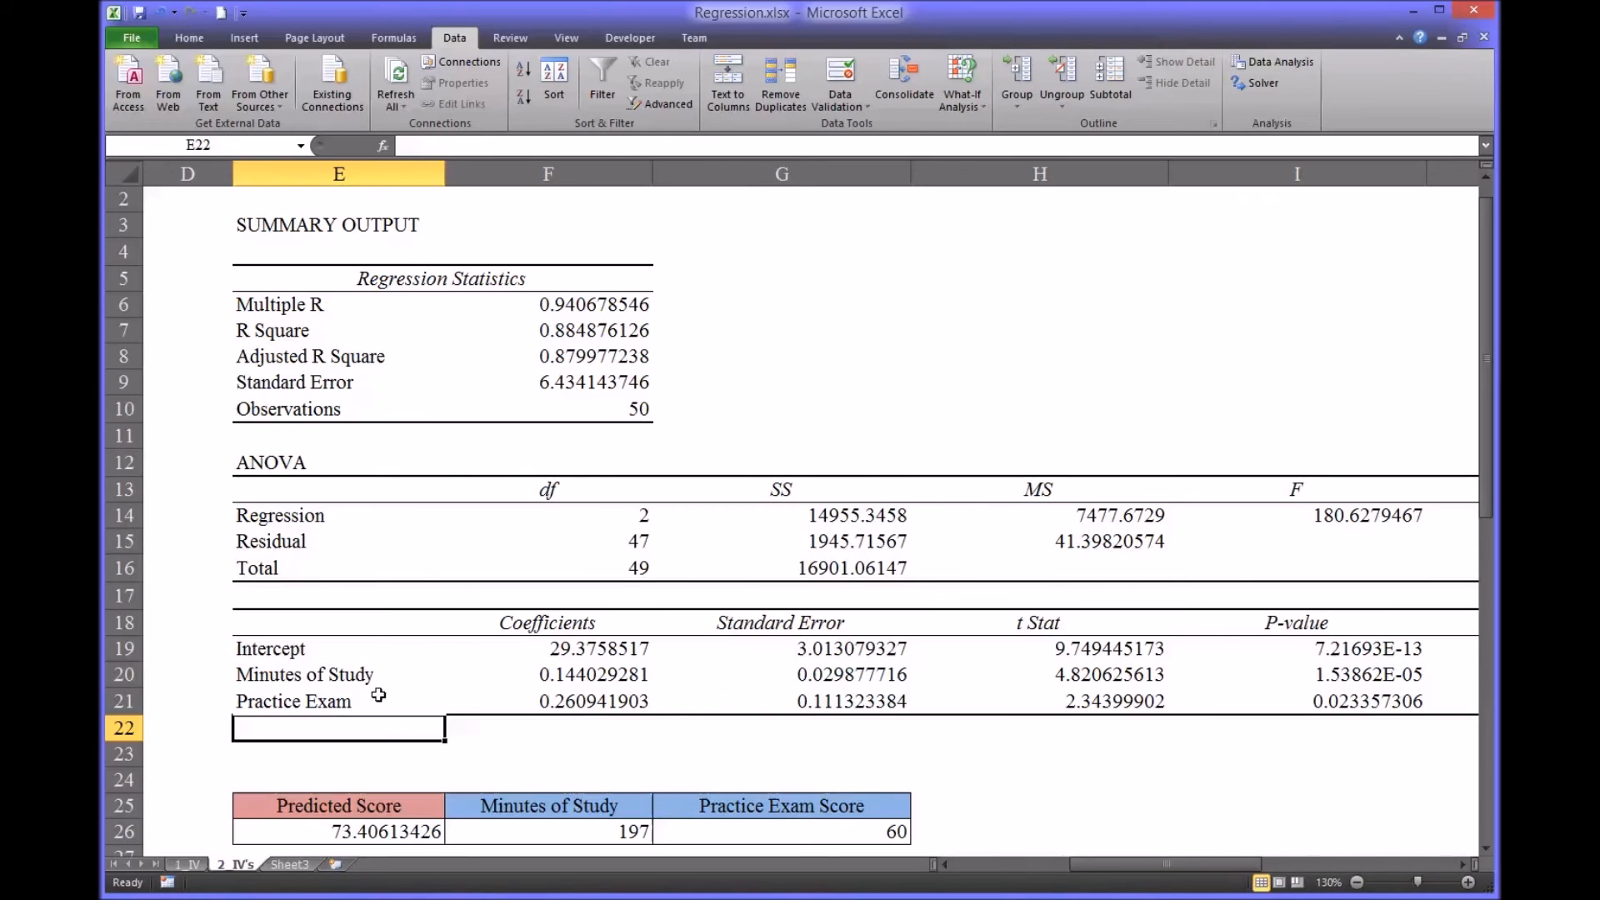
pyautogui.click(560, 307)
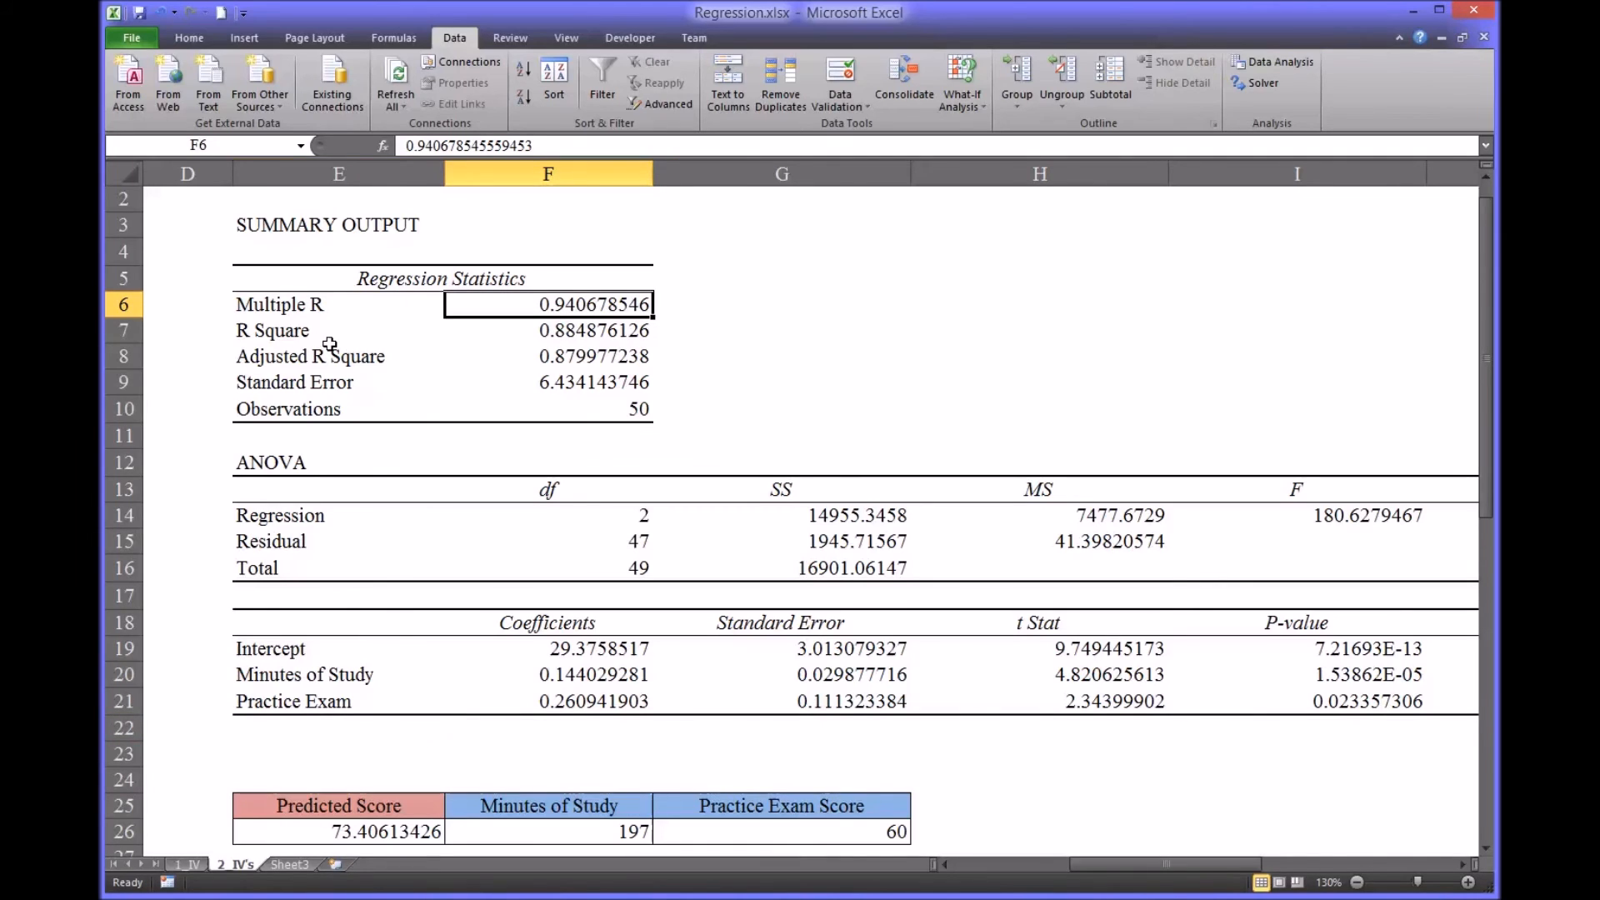
pyautogui.click(555, 336)
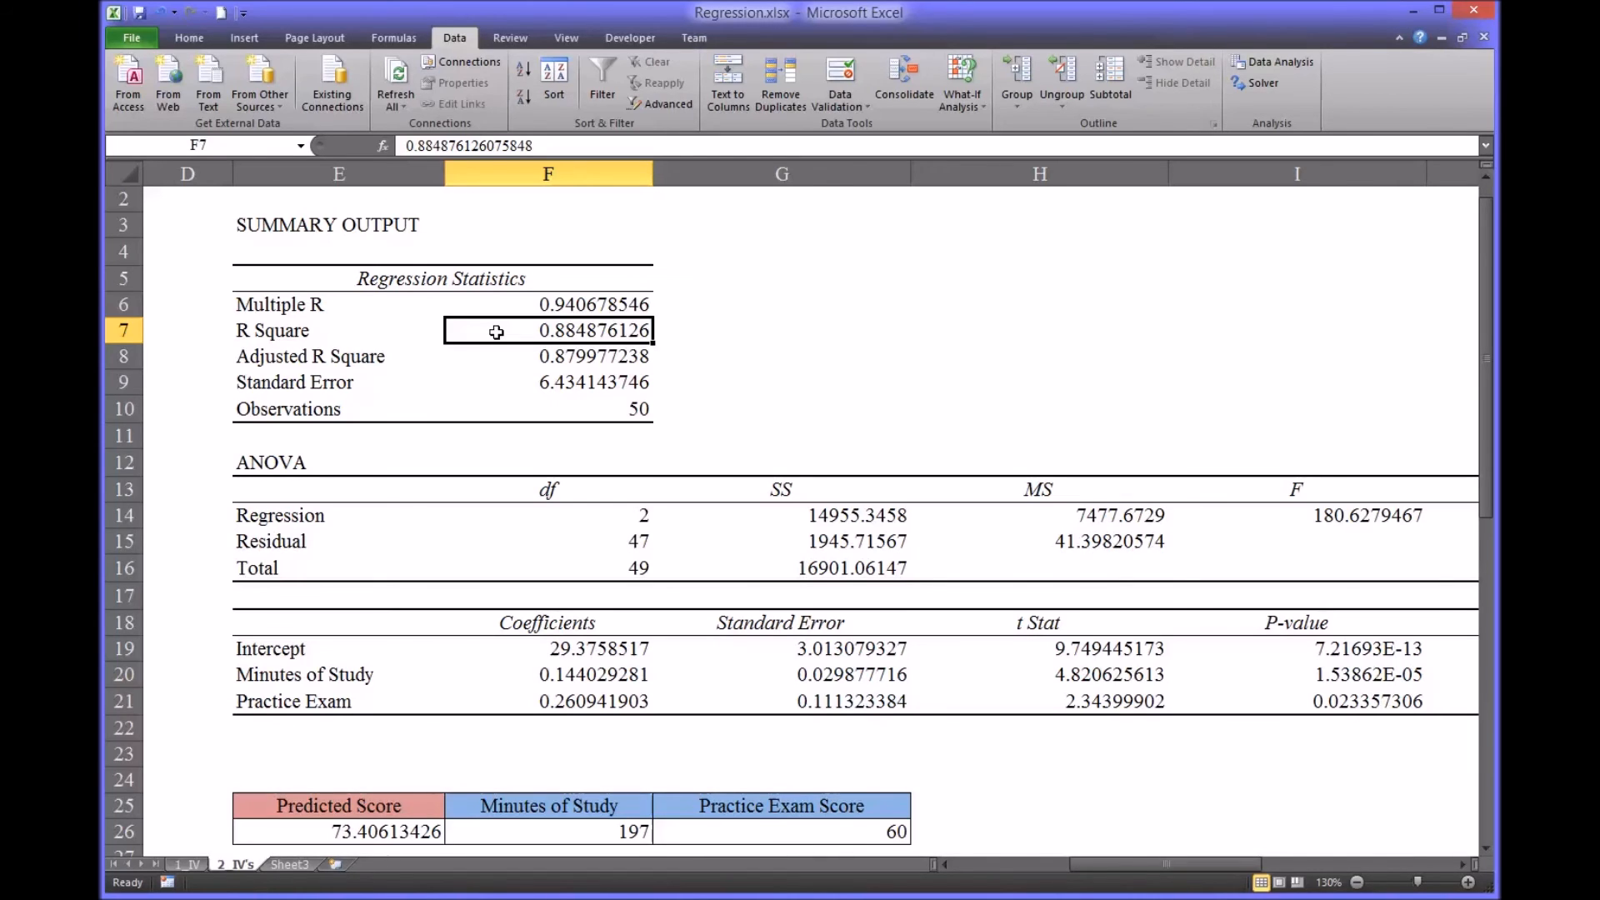
# - Examine the ANOVA table's Significance F and the coefficients table's P-value and 95% bound columns
pyautogui.moveTo(1485, 370); pyautogui.dragTo(1488, 413)
pyautogui.moveTo(1112, 863); pyautogui.dragTo(1215, 857)
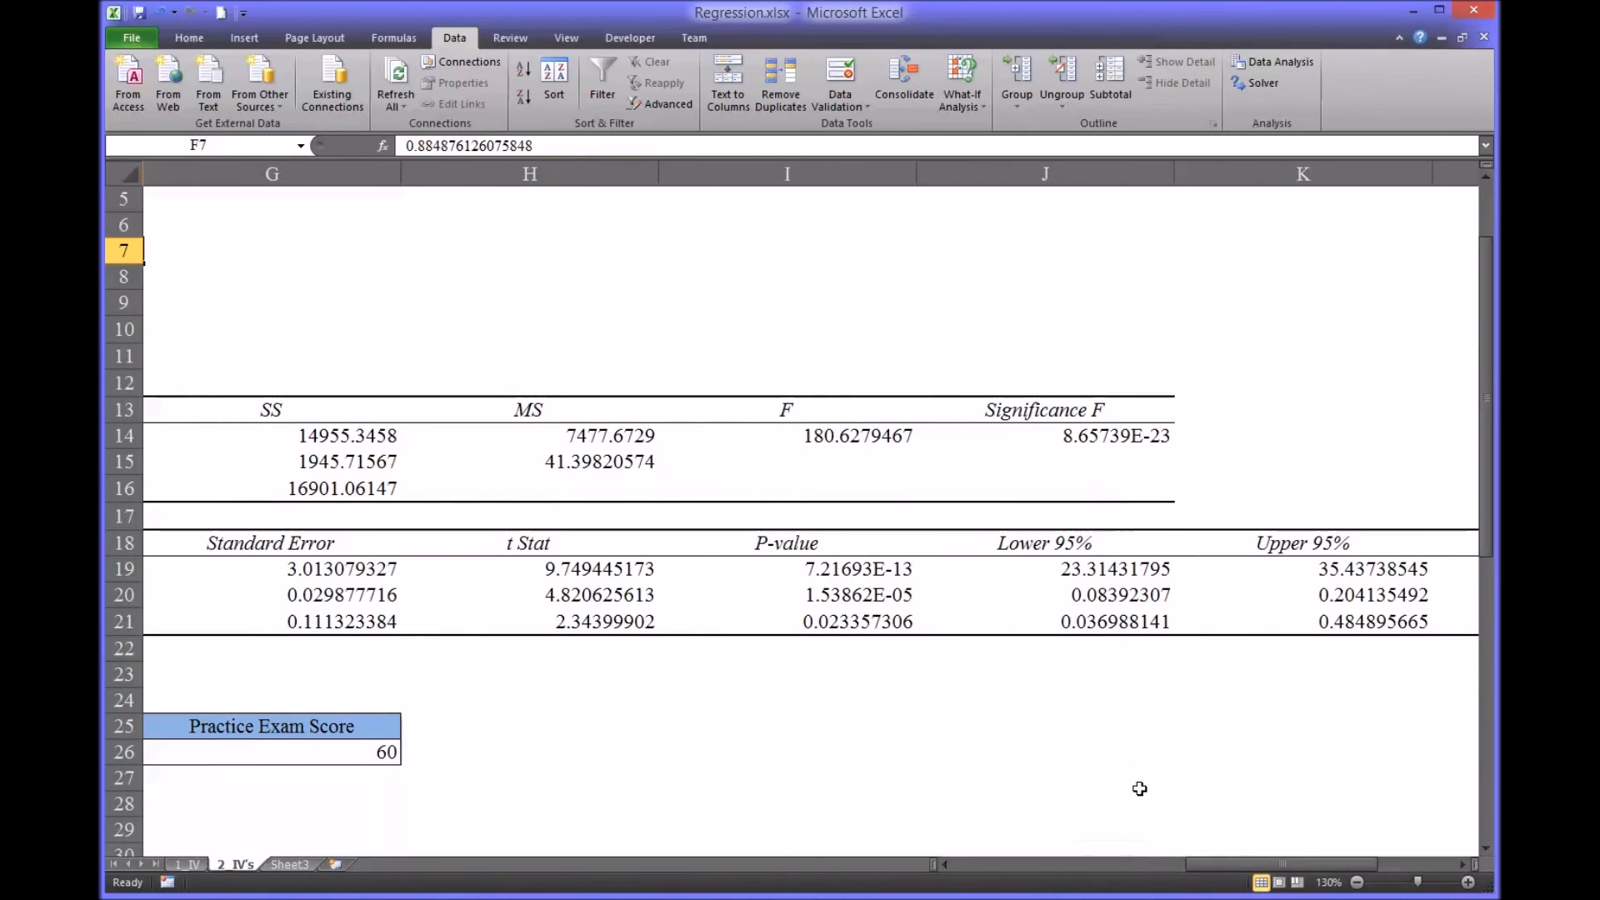
pyautogui.moveTo(1071, 874); pyautogui.dragTo(1105, 861)
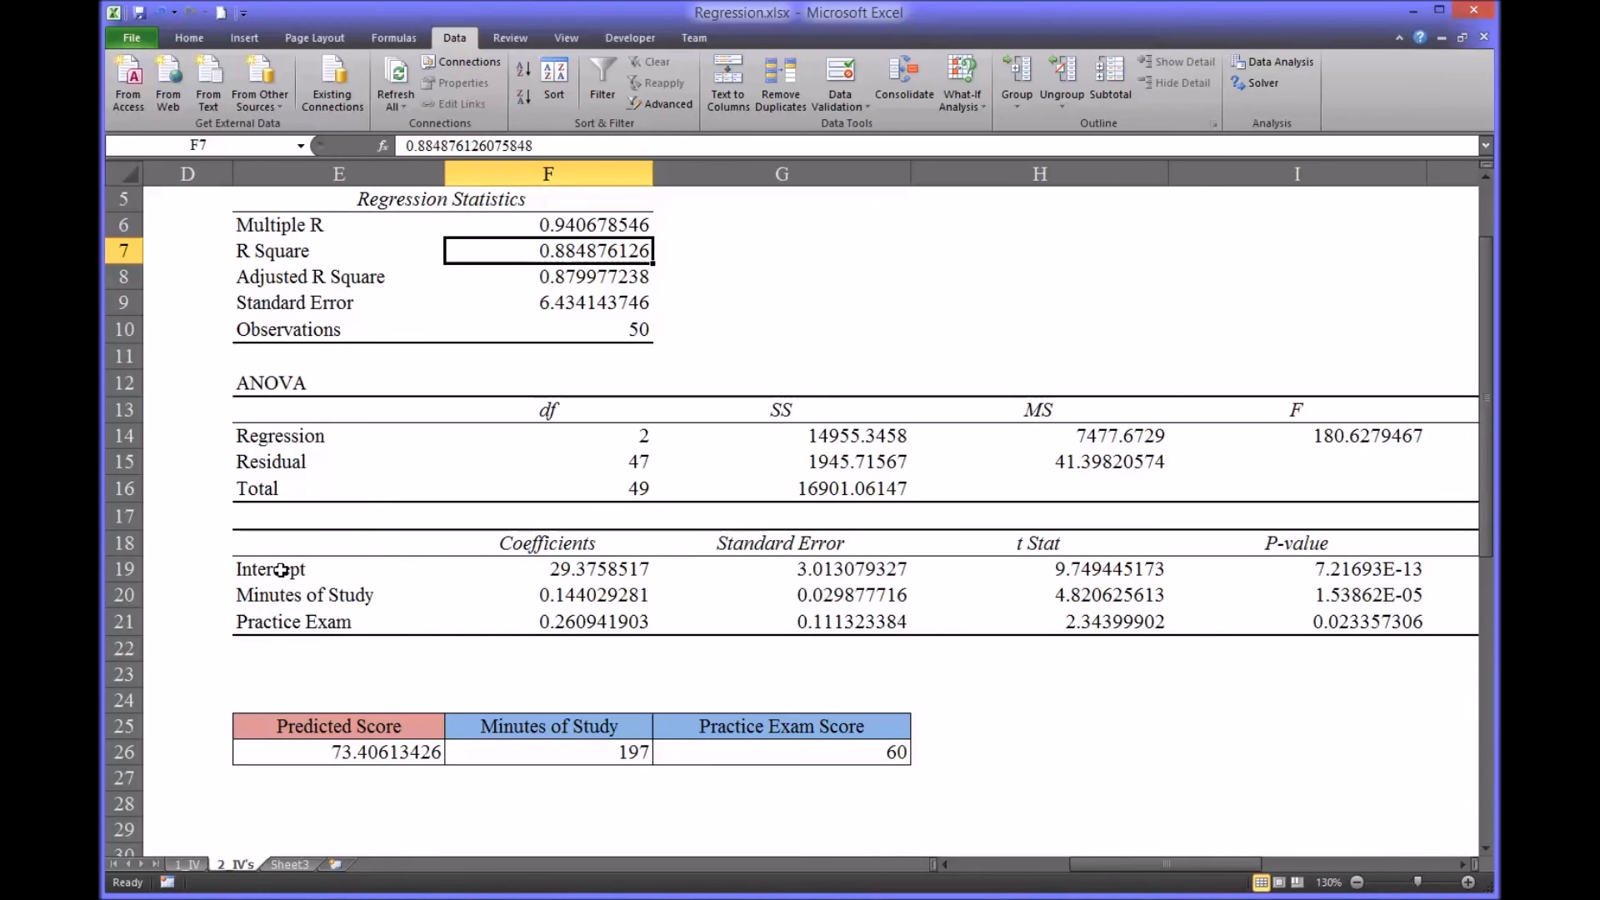
# - Examine the Intercept, Minutes of Study and Practice Exam rows of the output together with each row's coefficient
pyautogui.click(283, 600)
pyautogui.click(292, 615)
pyautogui.click(290, 598)
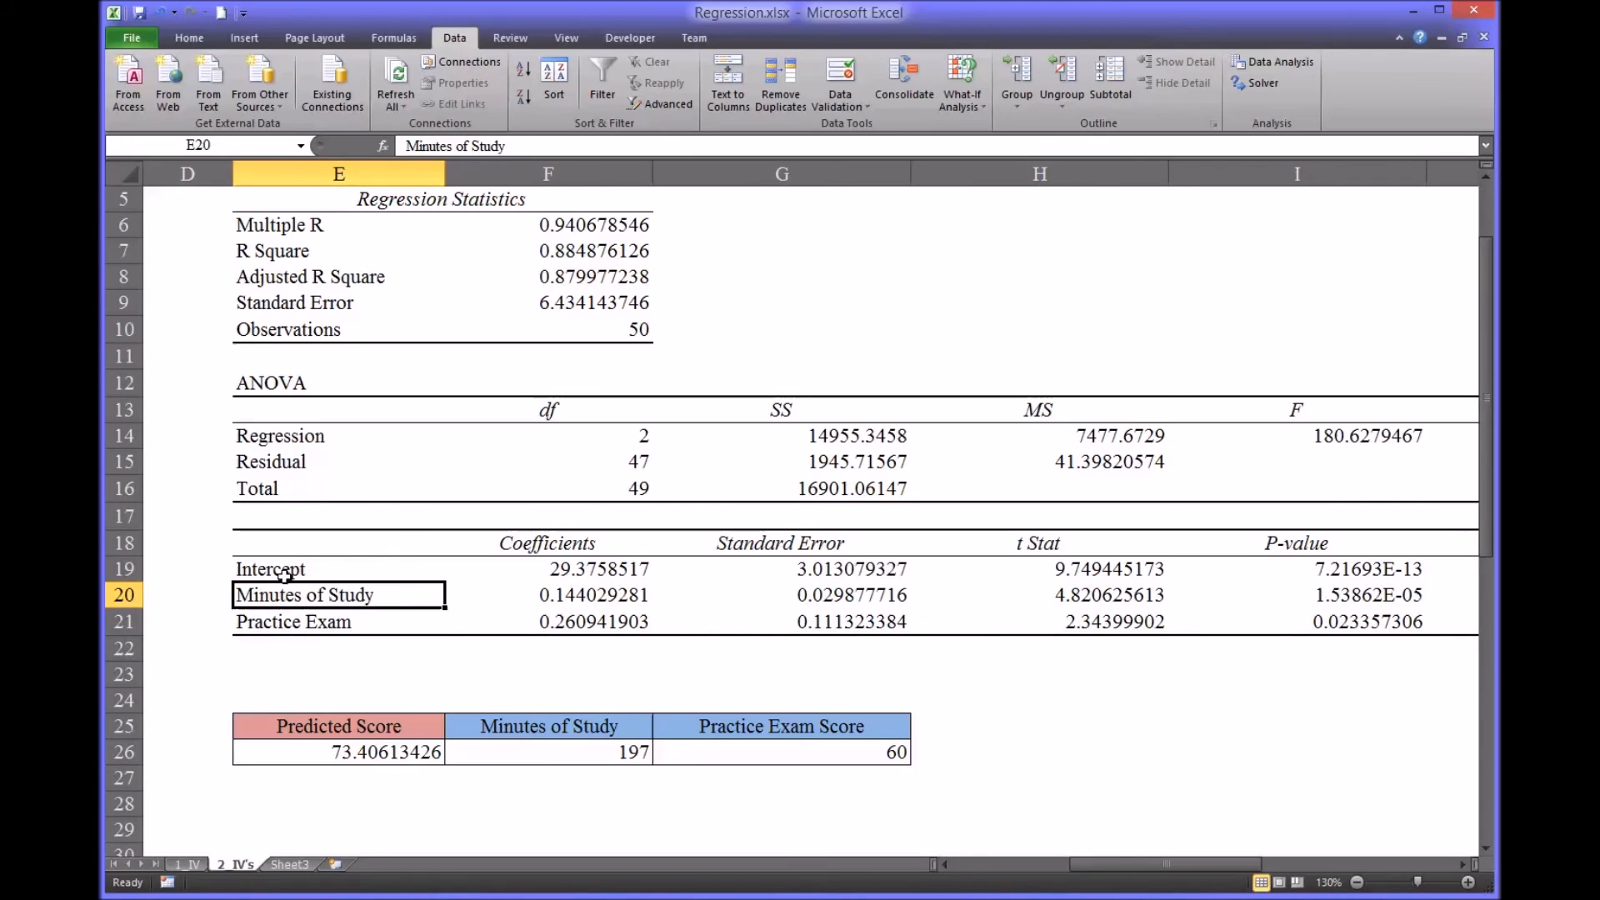
pyautogui.click(284, 574)
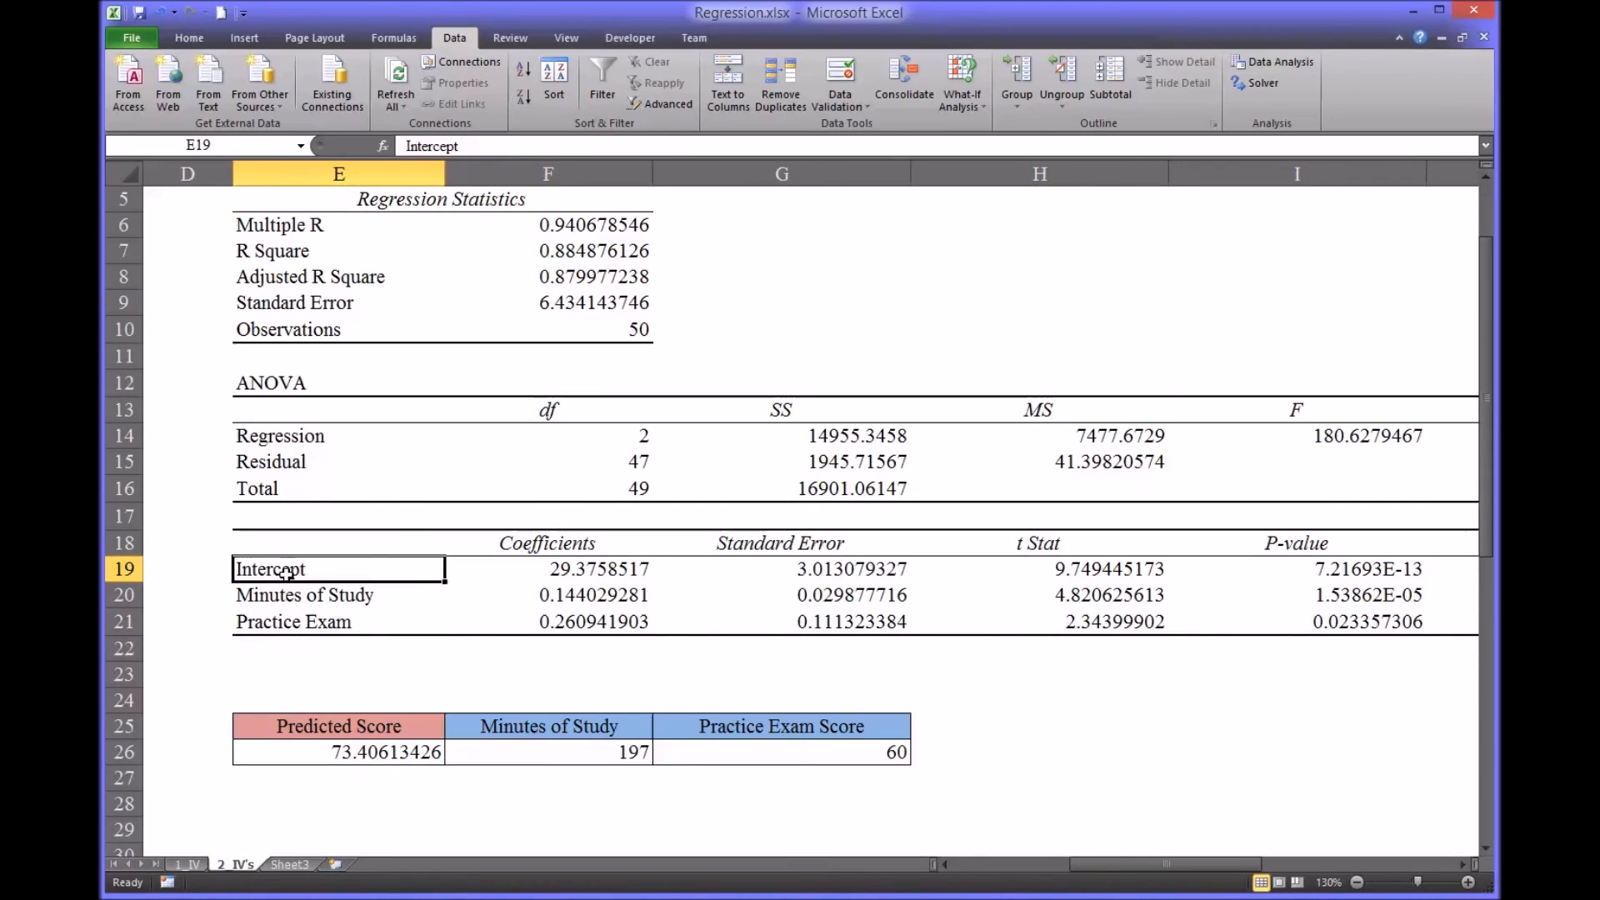
pyautogui.click(513, 573)
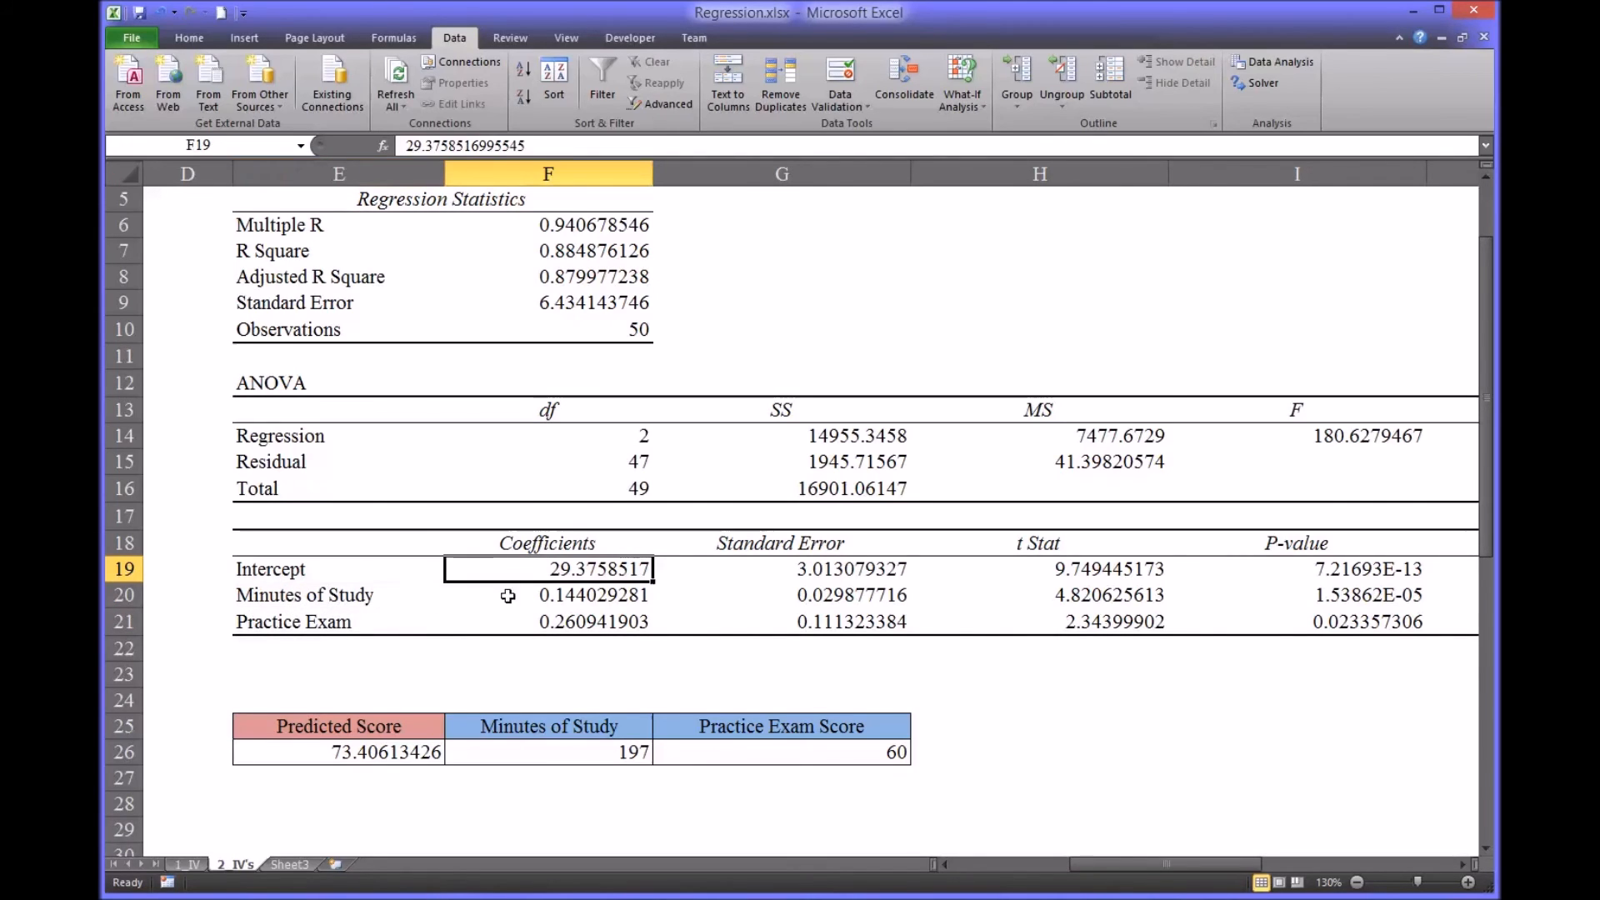
pyautogui.click(295, 598)
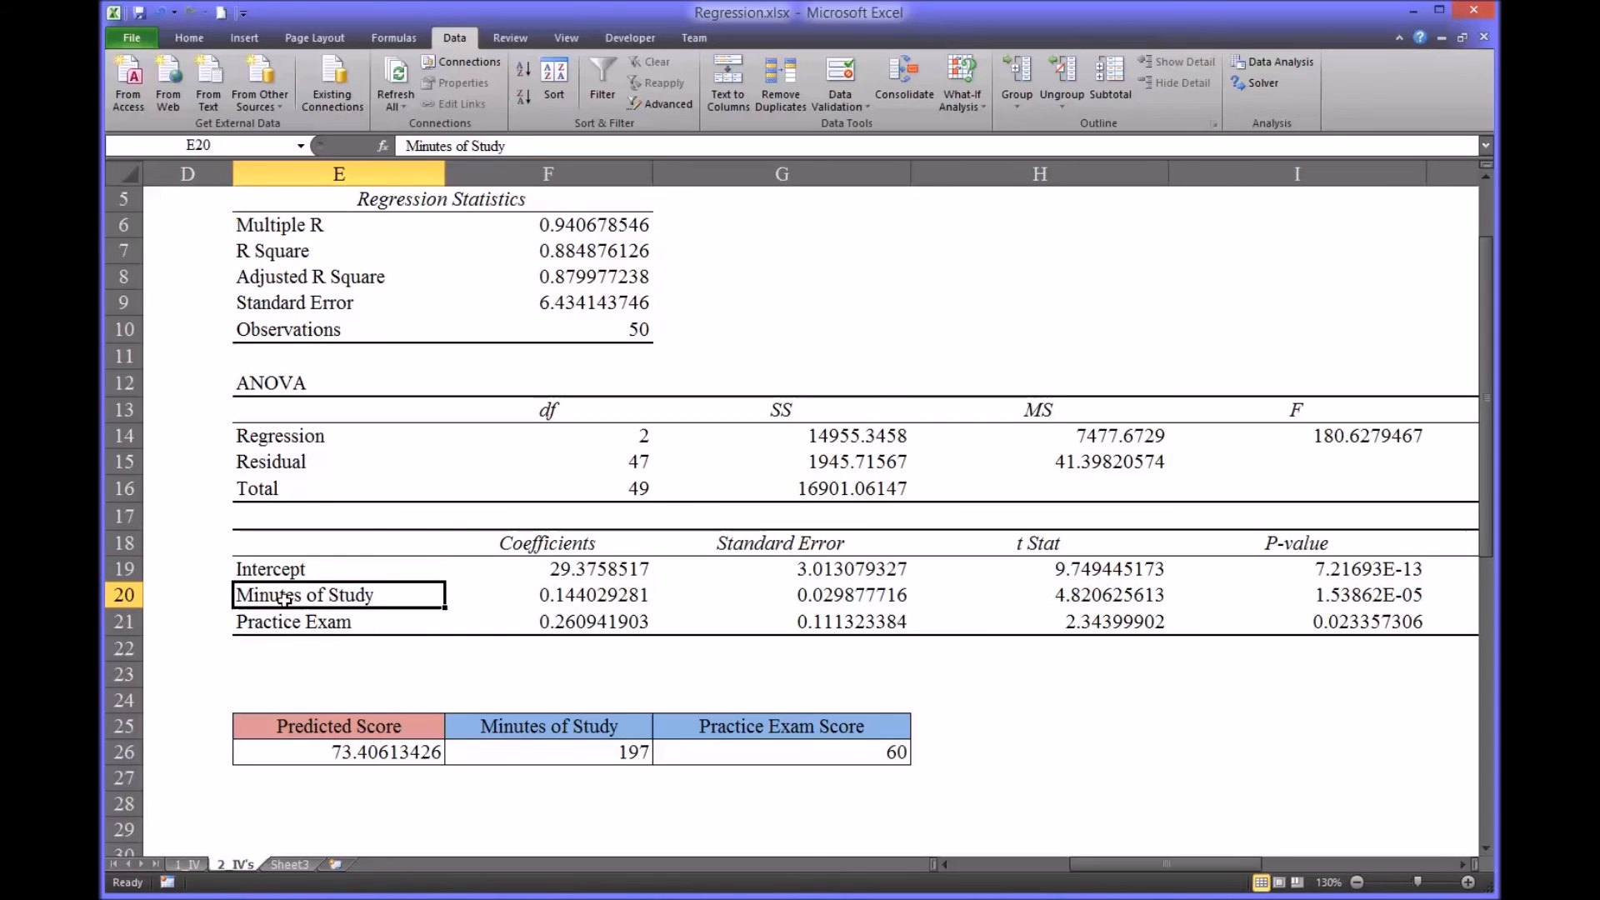
pyautogui.click(536, 601)
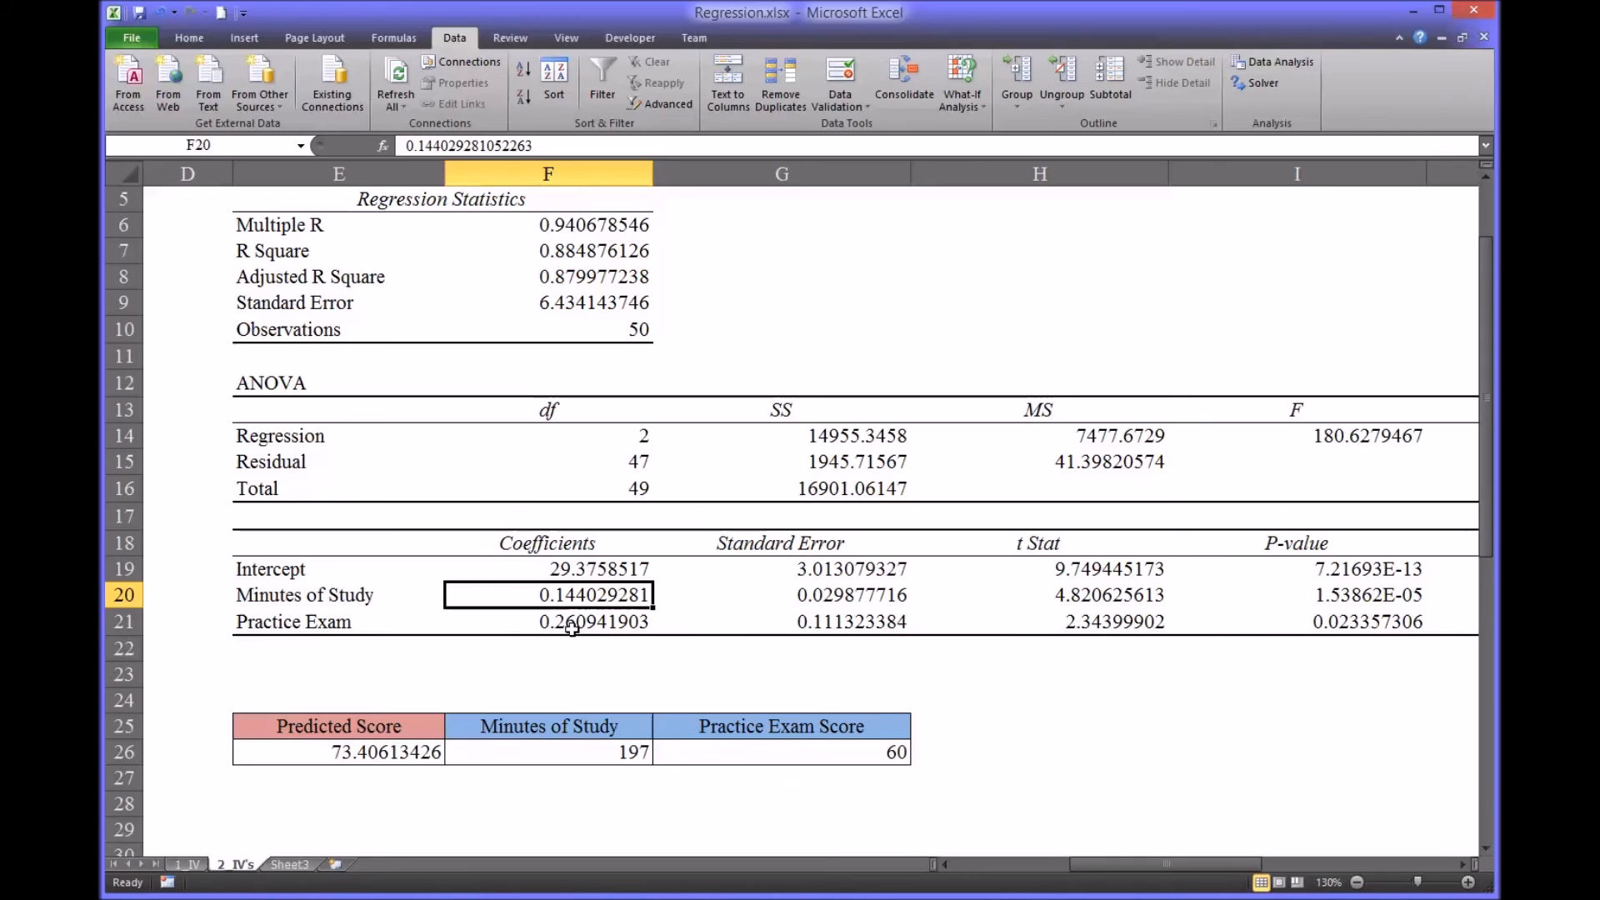
pyautogui.click(336, 625)
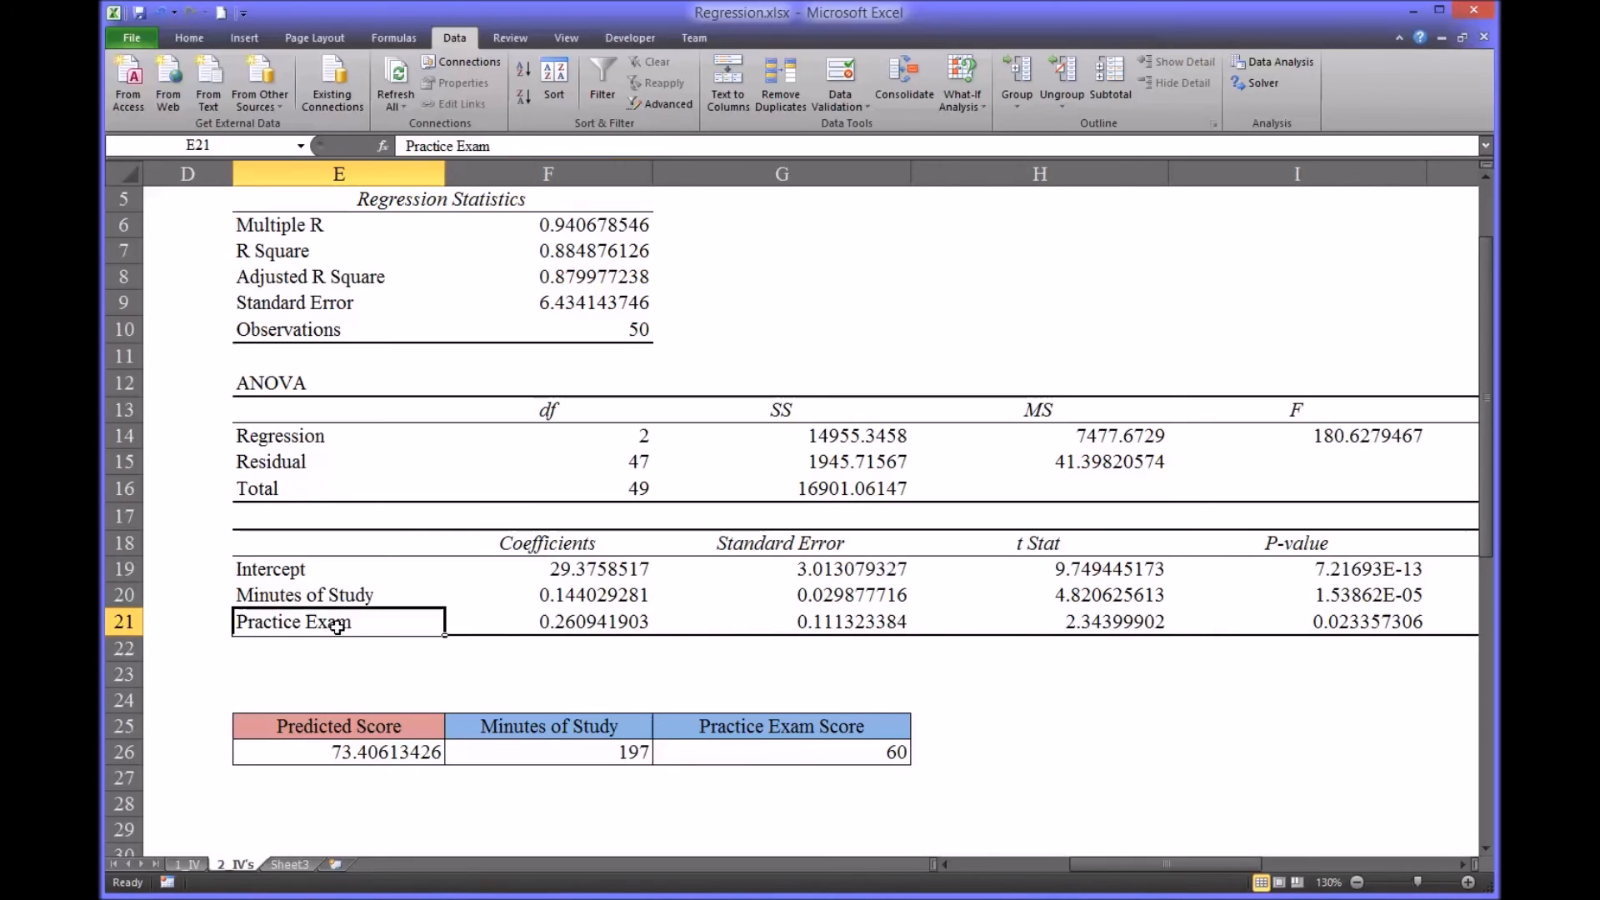
pyautogui.click(527, 625)
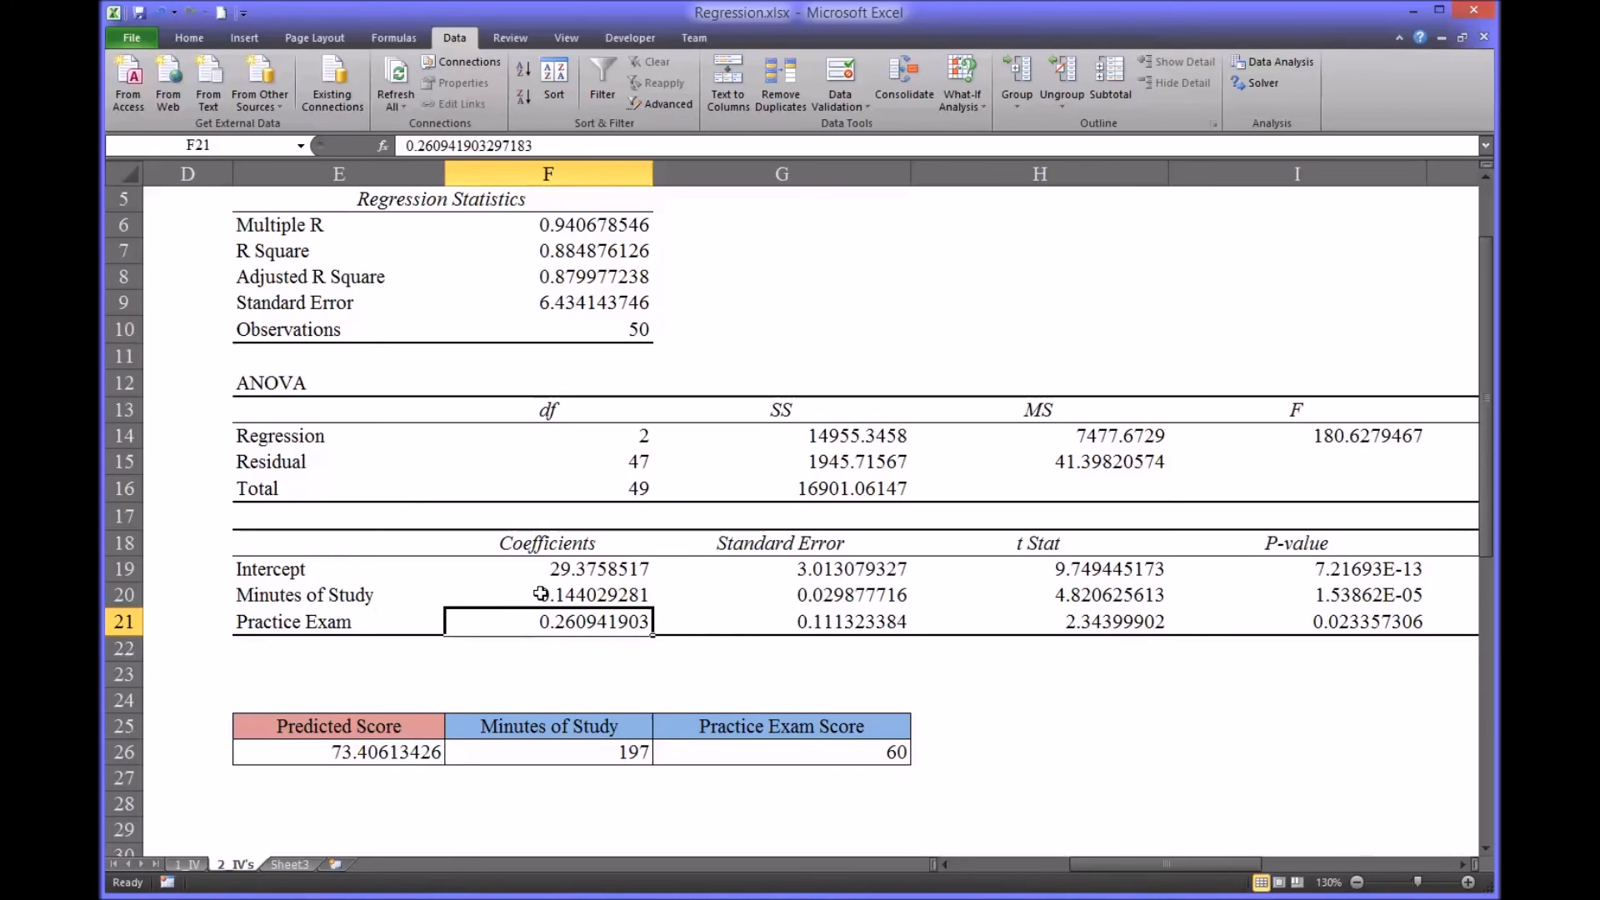
# - Compare the Minutes of Study coefficient in F20 with the Practice Exam coefficient in F21
pyautogui.click(539, 595)
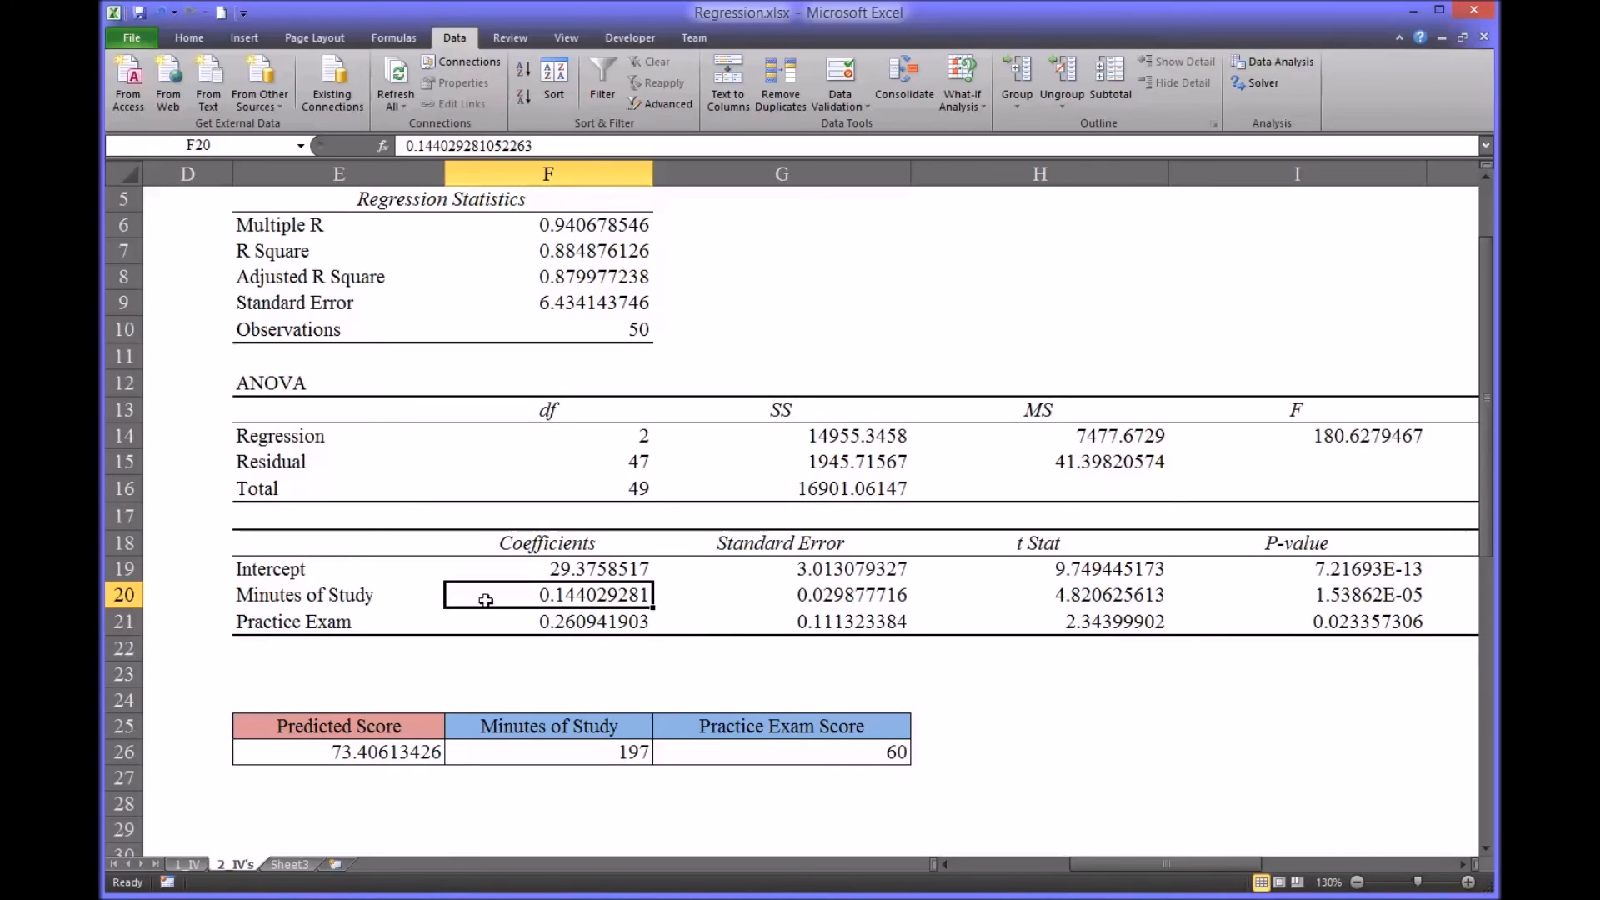
pyautogui.click(337, 595)
pyautogui.click(504, 592)
pyautogui.click(342, 626)
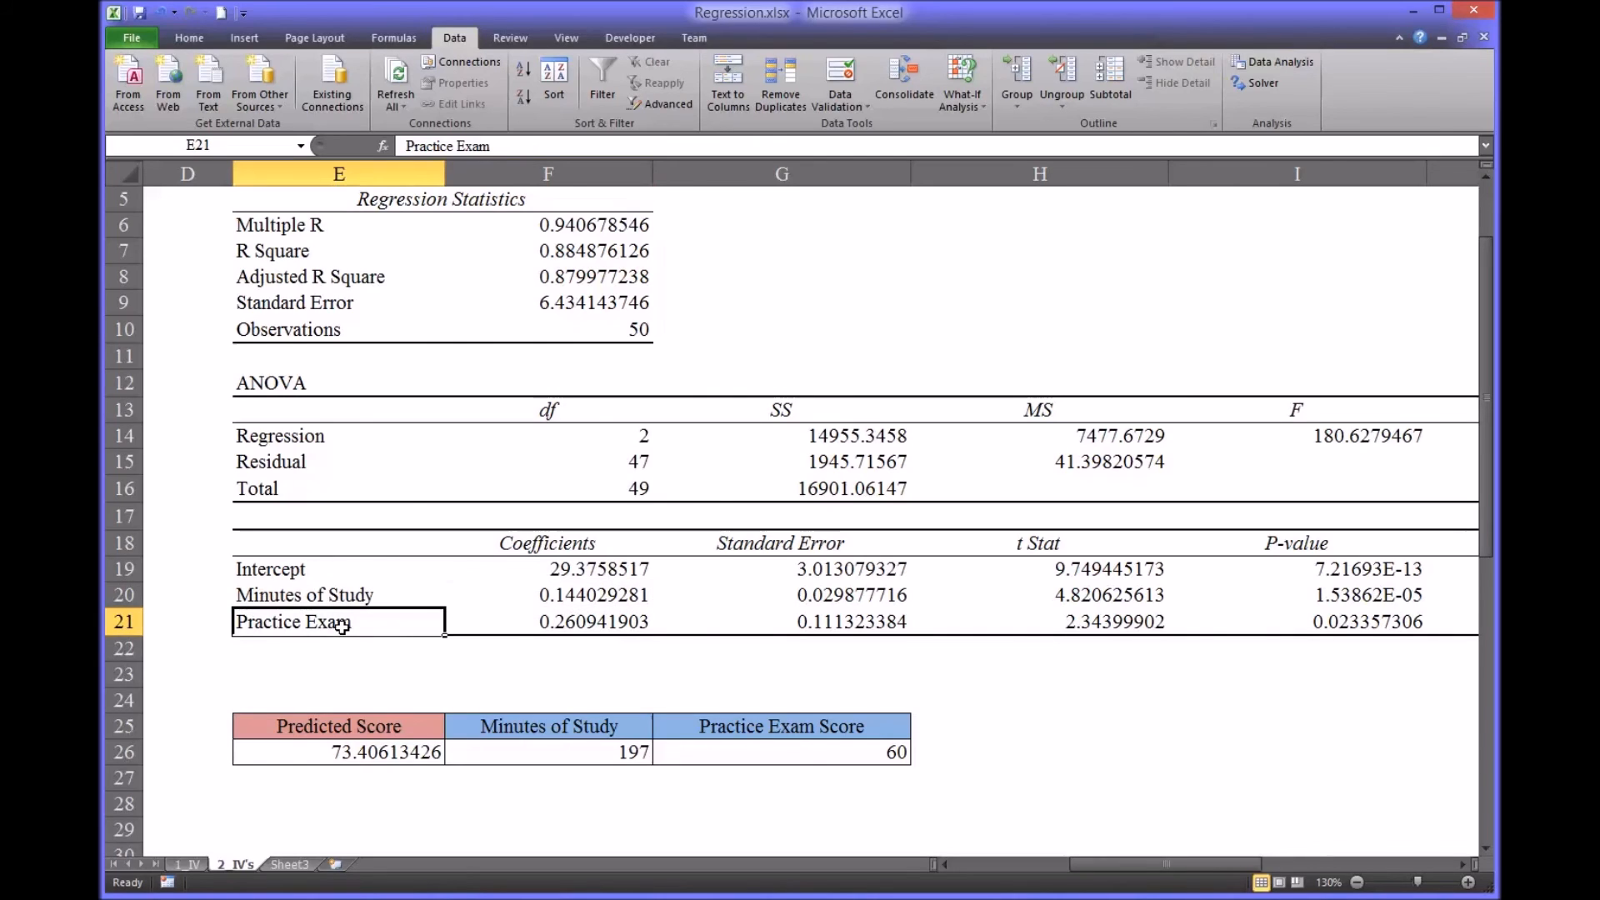
pyautogui.click(534, 626)
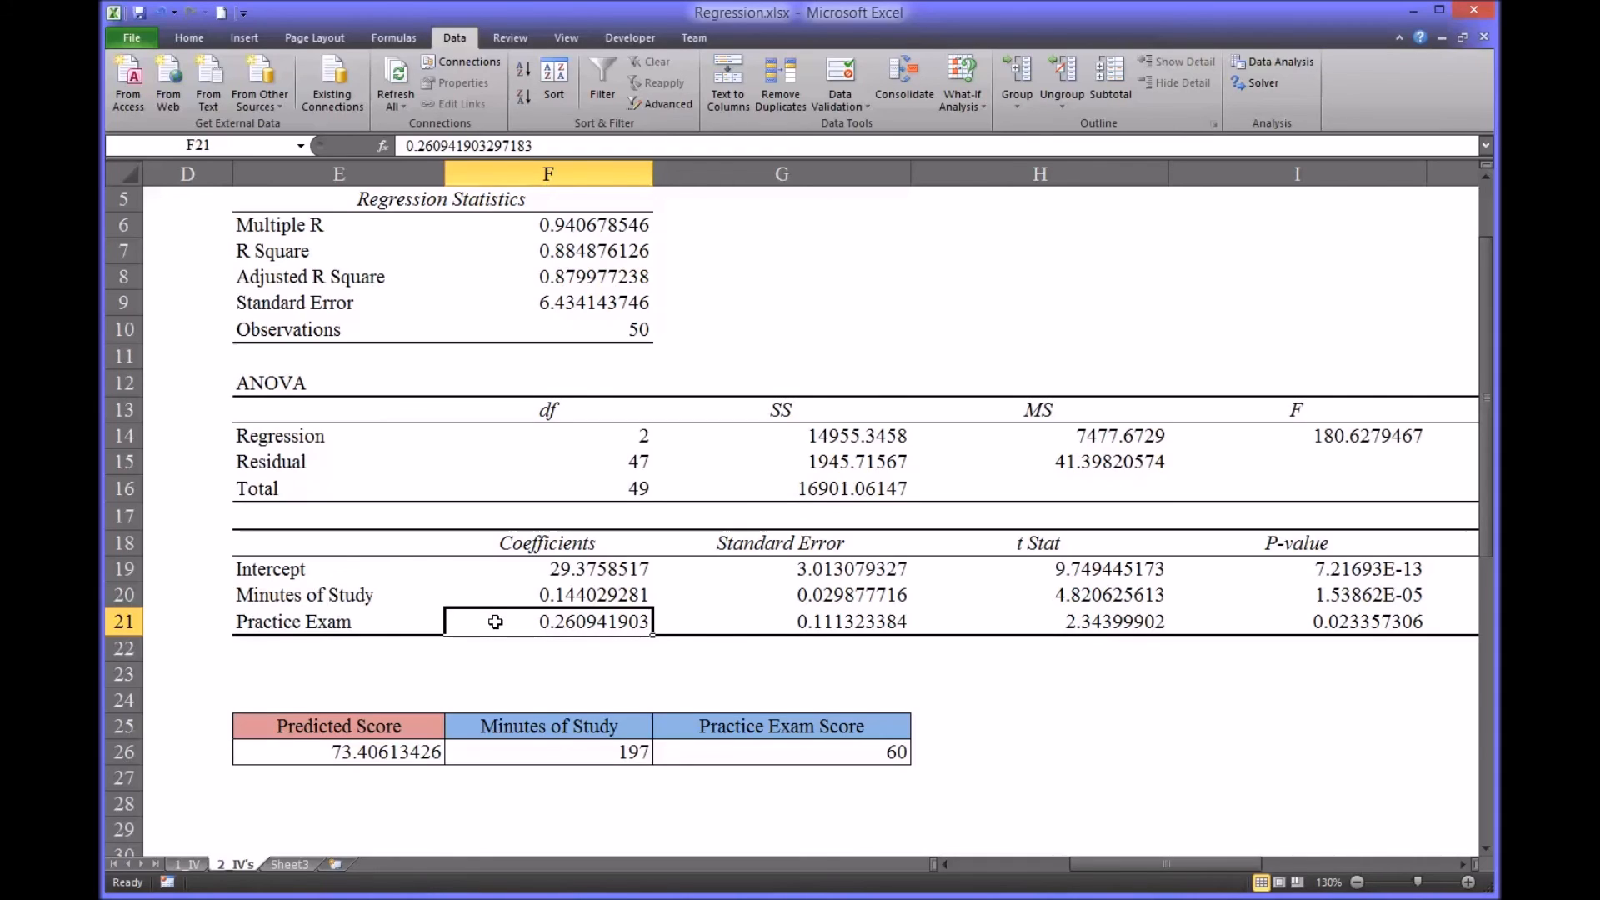
pyautogui.click(338, 596)
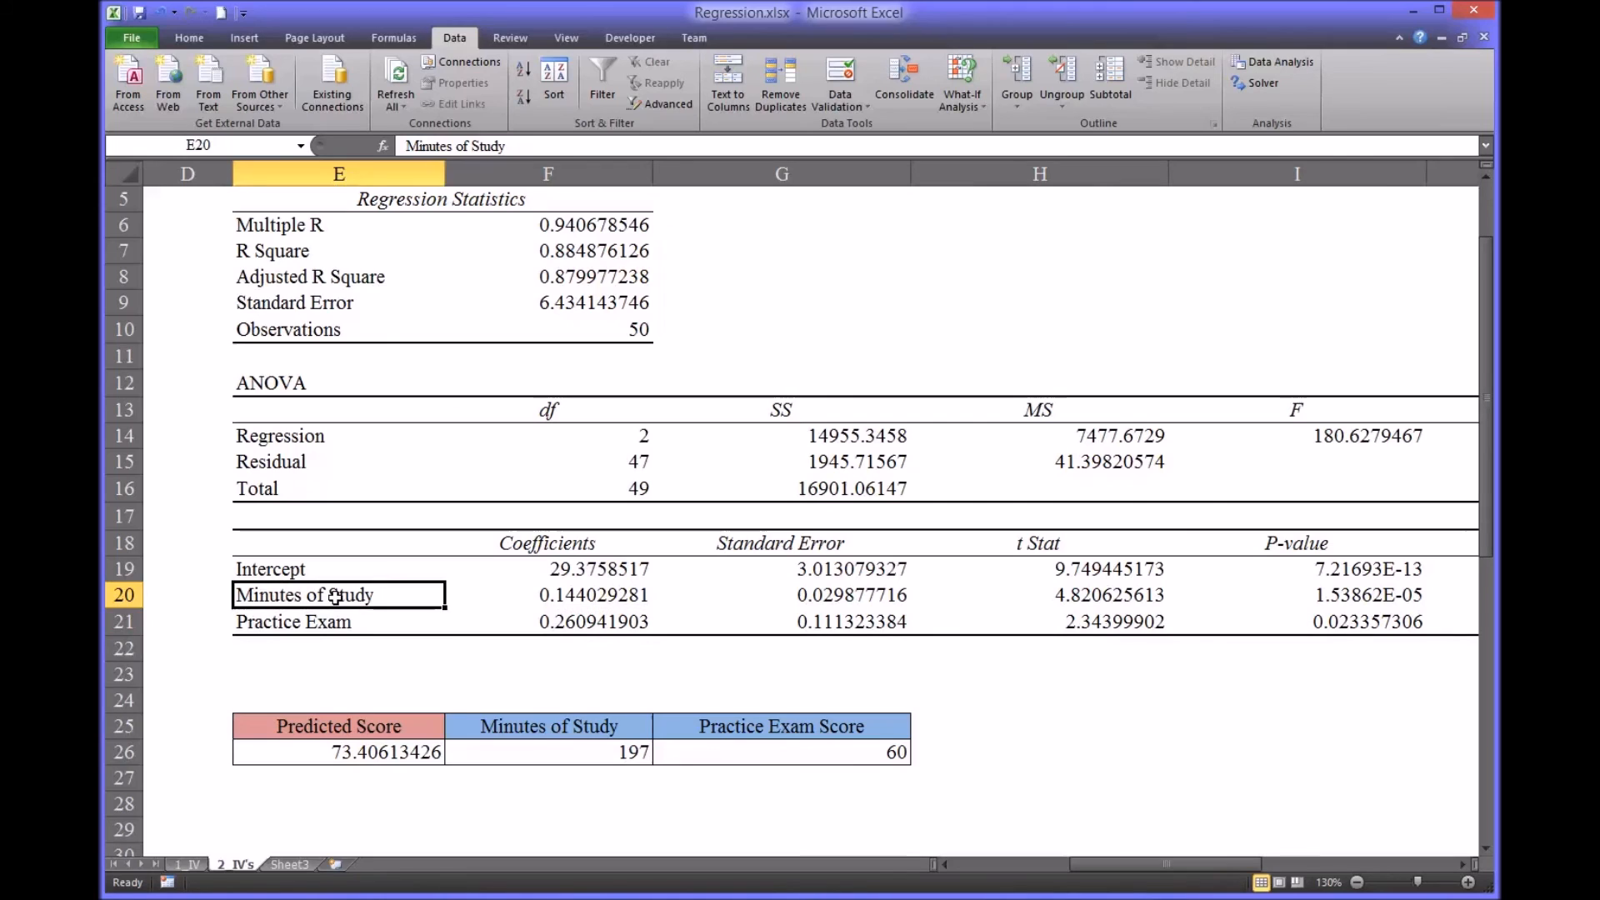
# - Examine the prediction table in E25:G26 with its Predicted Score, Minutes of Study and Practice Exam Score columns
pyautogui.moveTo(1484, 531); pyautogui.dragTo(1491, 609)
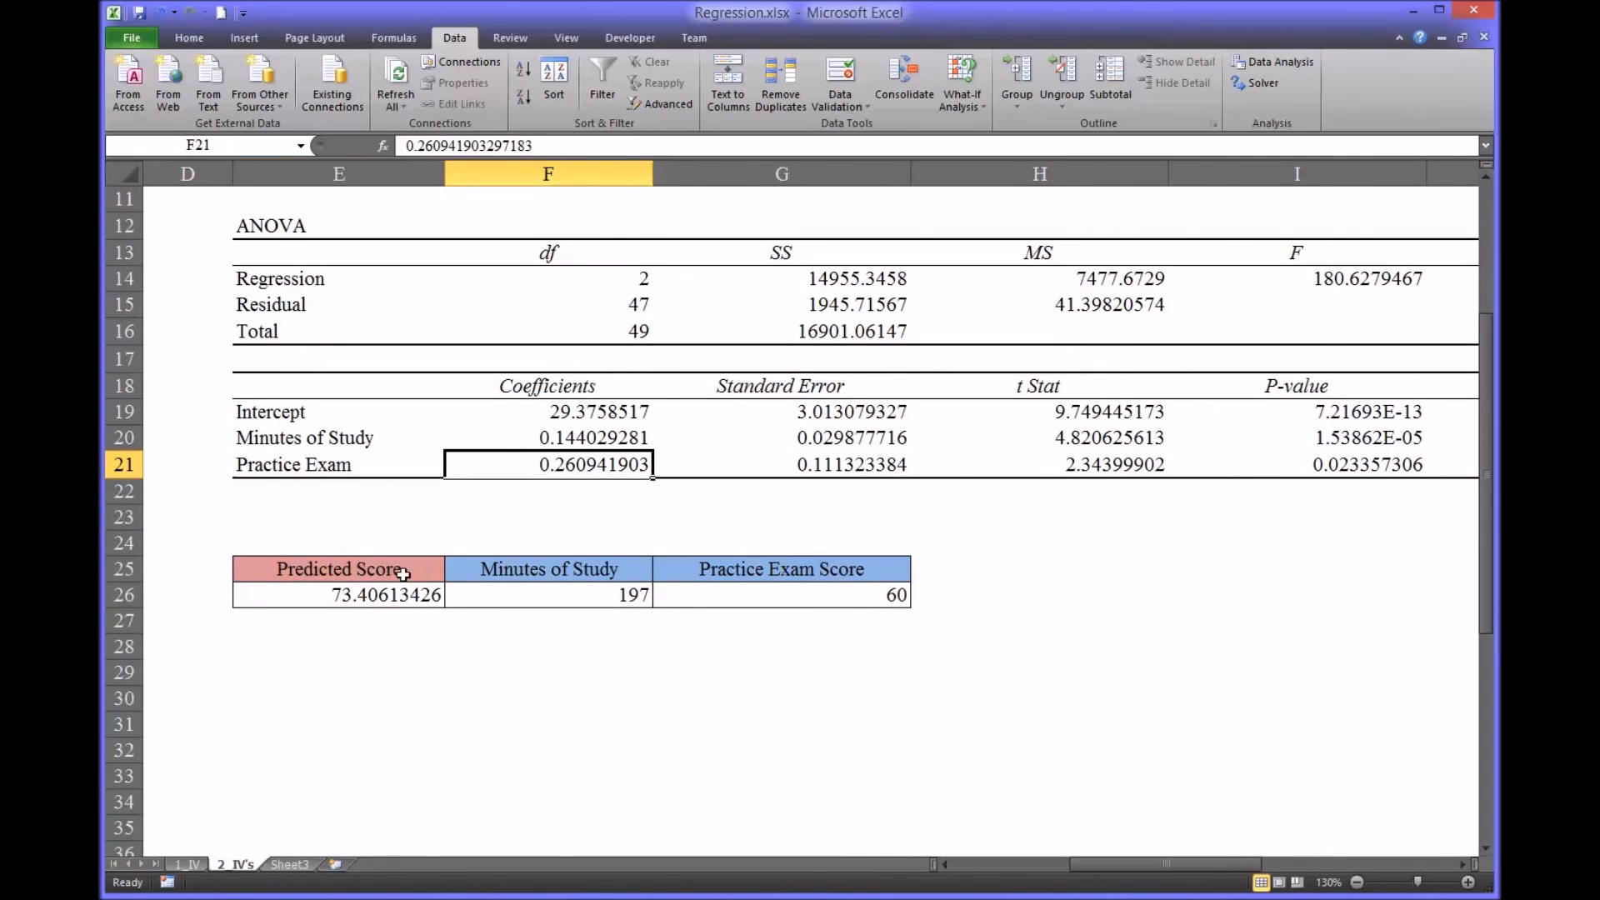
pyautogui.moveTo(386, 579); pyautogui.dragTo(744, 599)
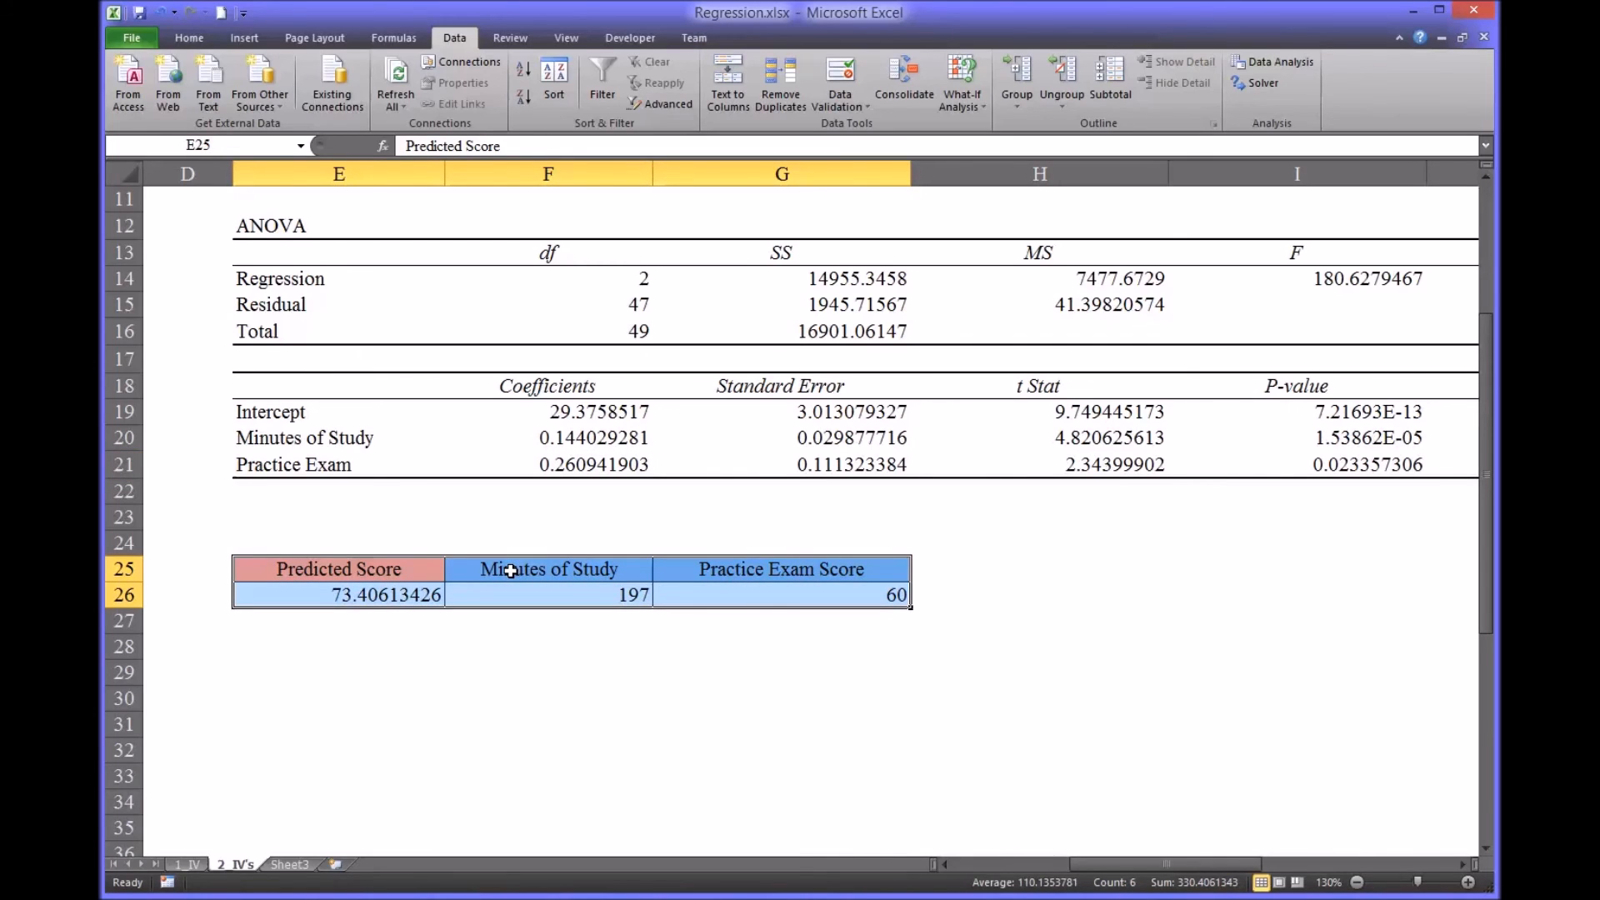
pyautogui.click(514, 573)
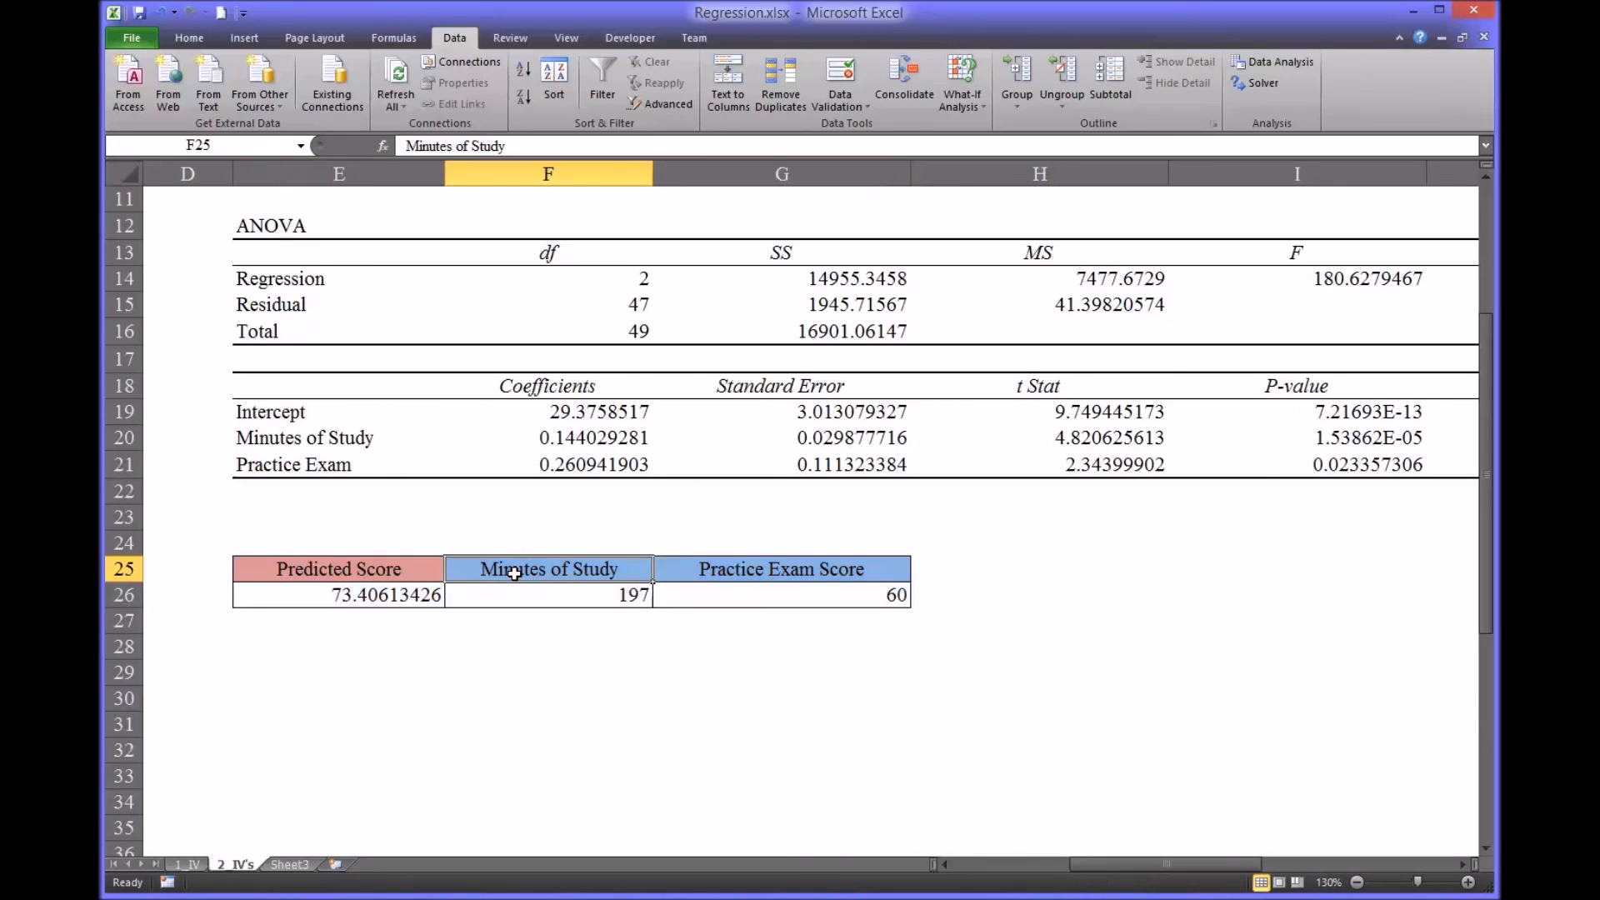
# - Inspect the Predicted Score formula in E26 with its referenced cells, and view its result beside the data in columns B and C
pyautogui.click(367, 600)
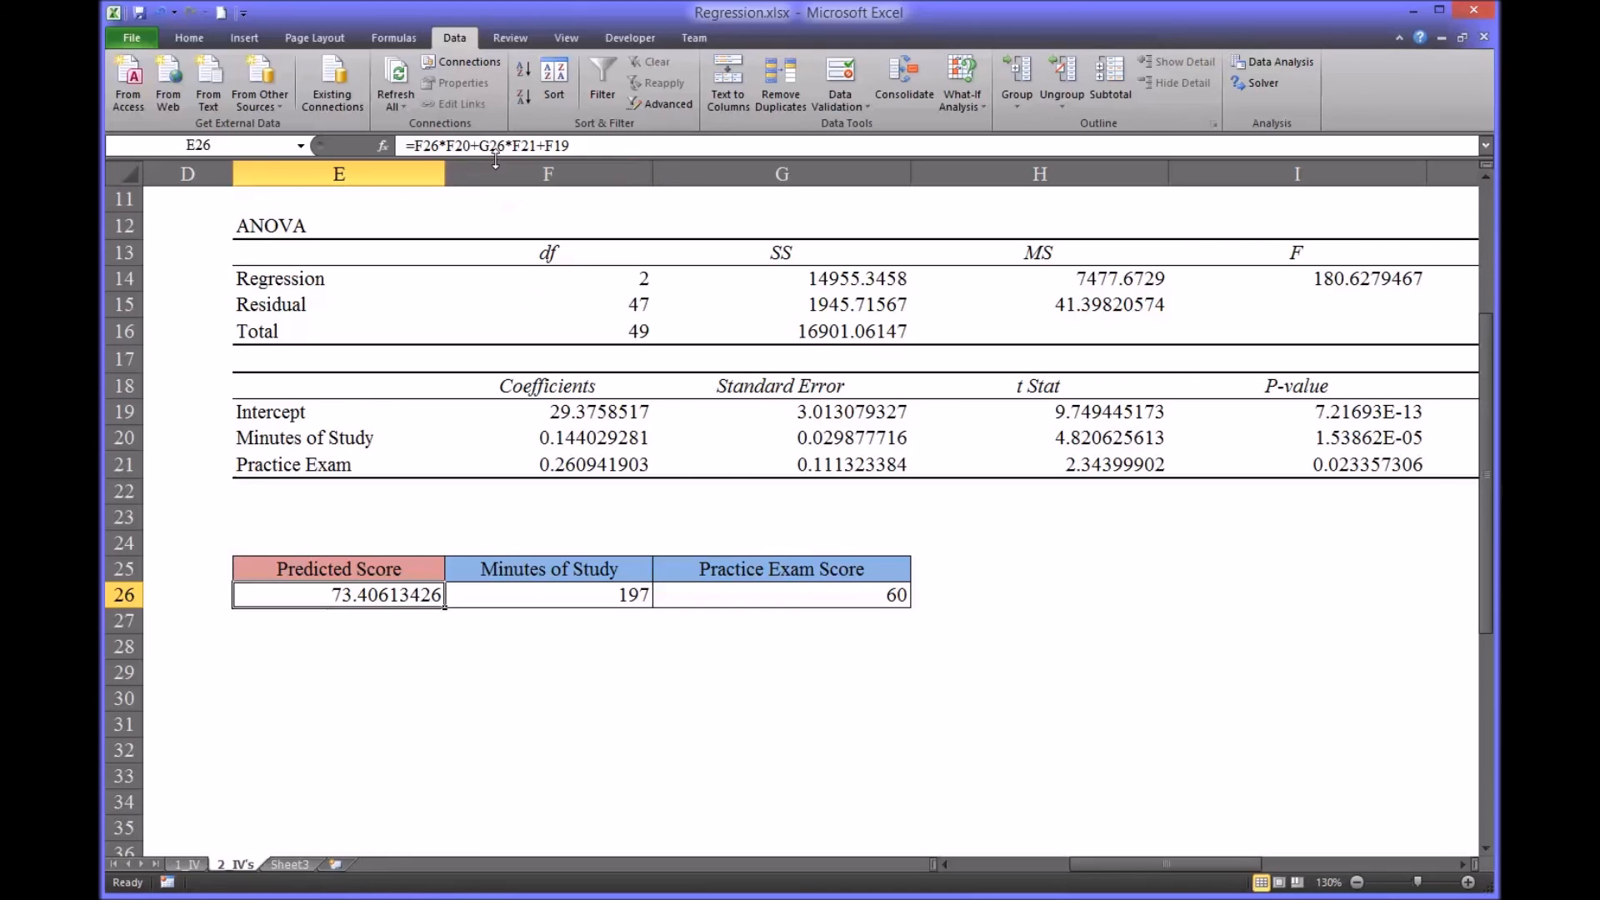
pyautogui.click(608, 143)
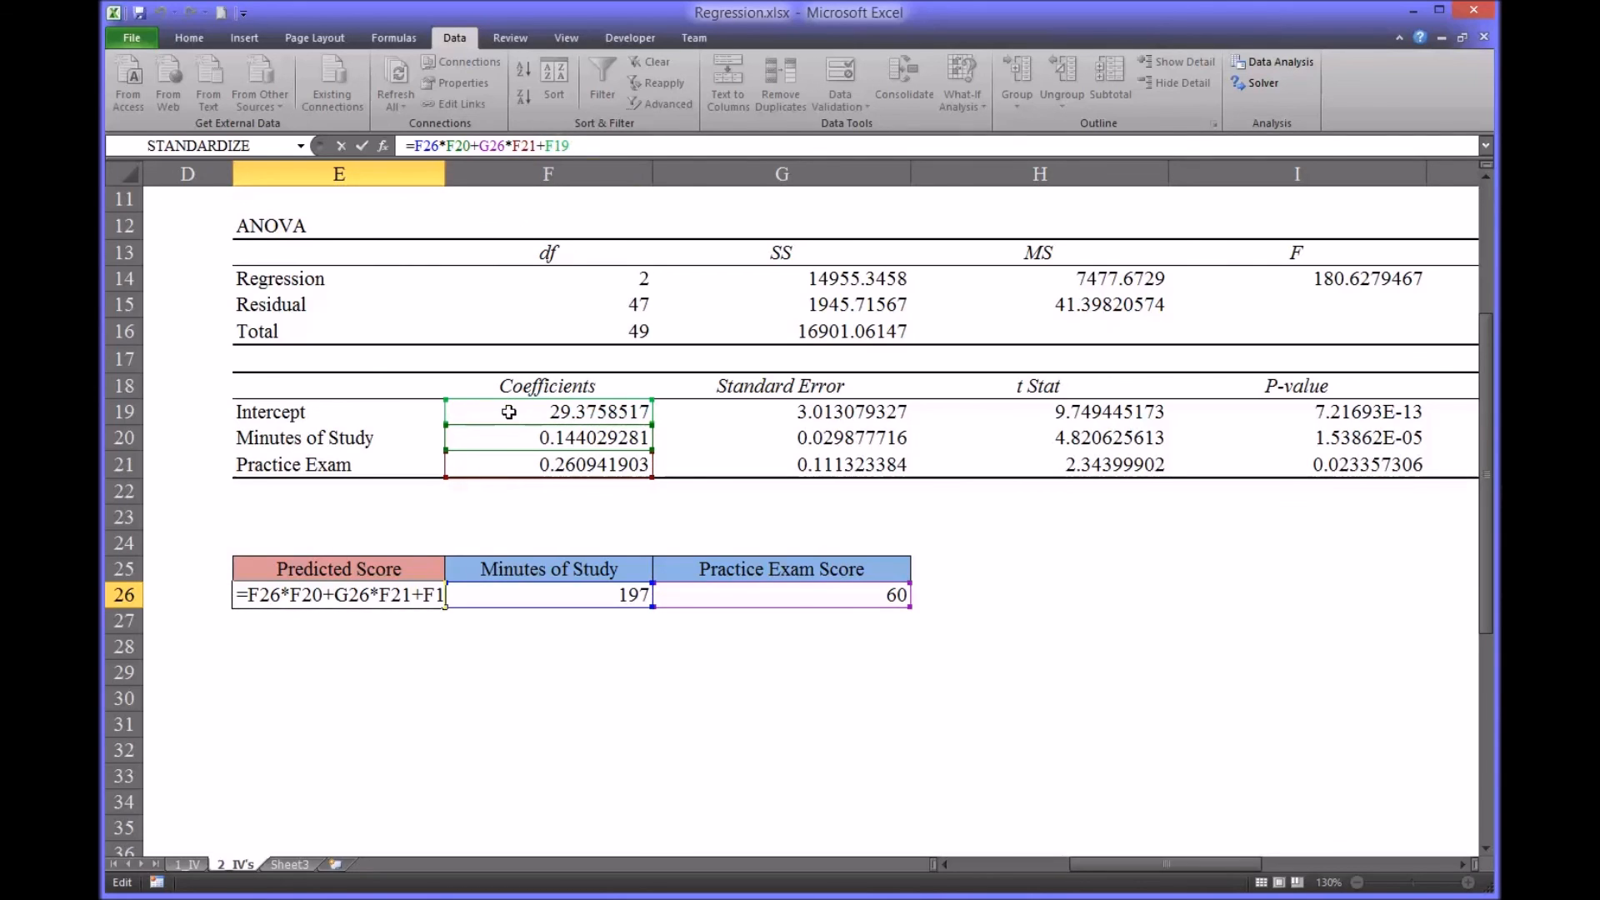
pyautogui.press('Return')
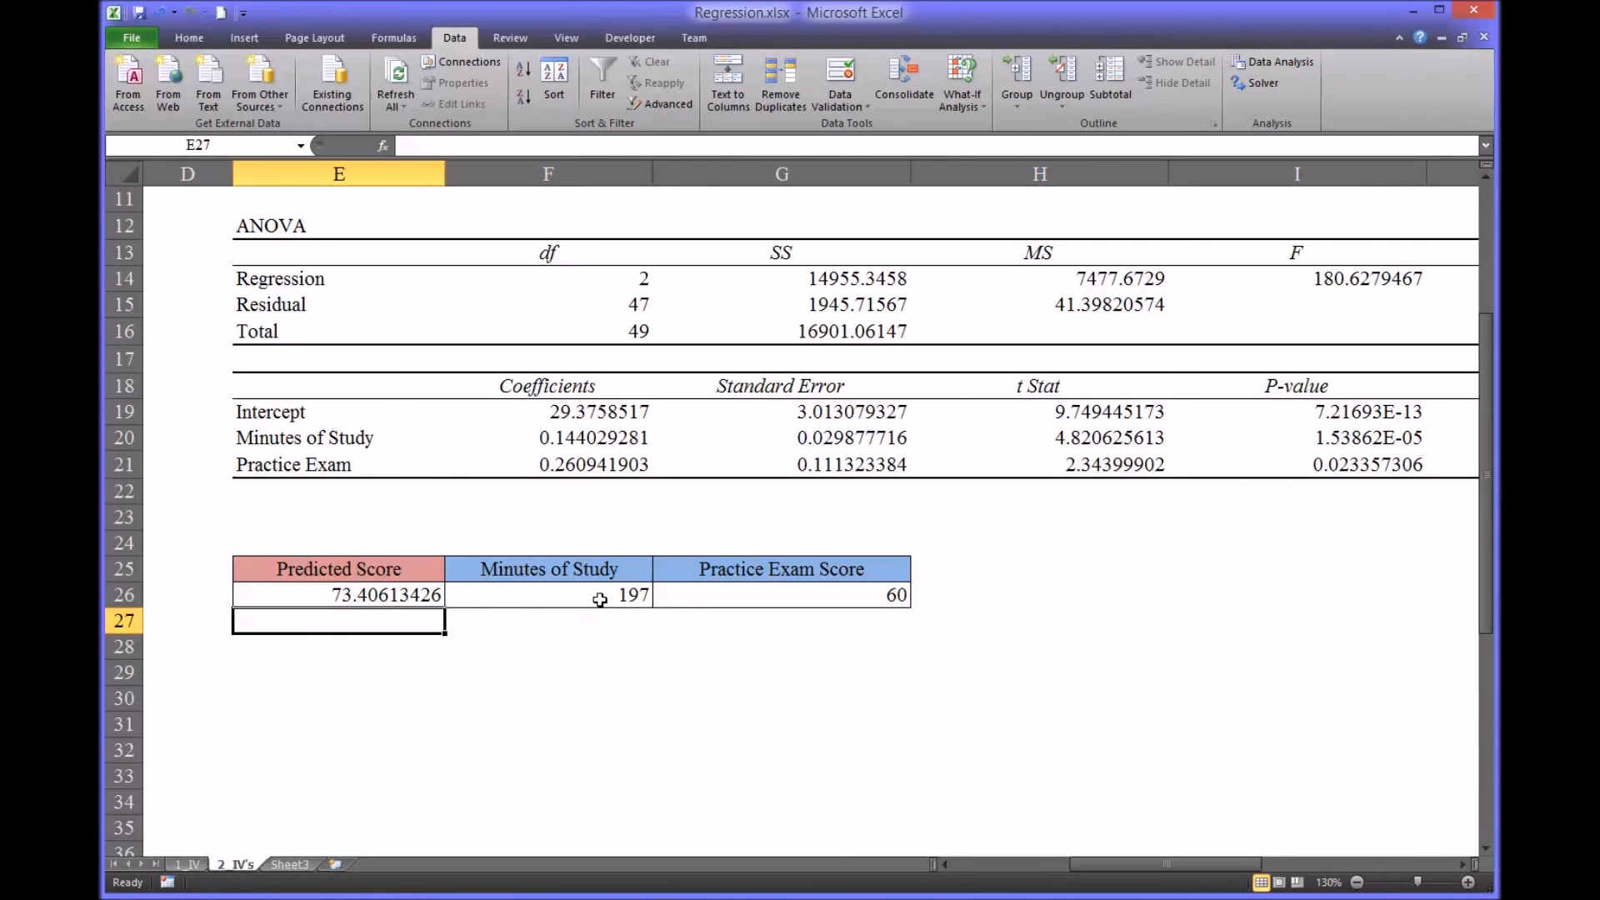
pyautogui.click(405, 595)
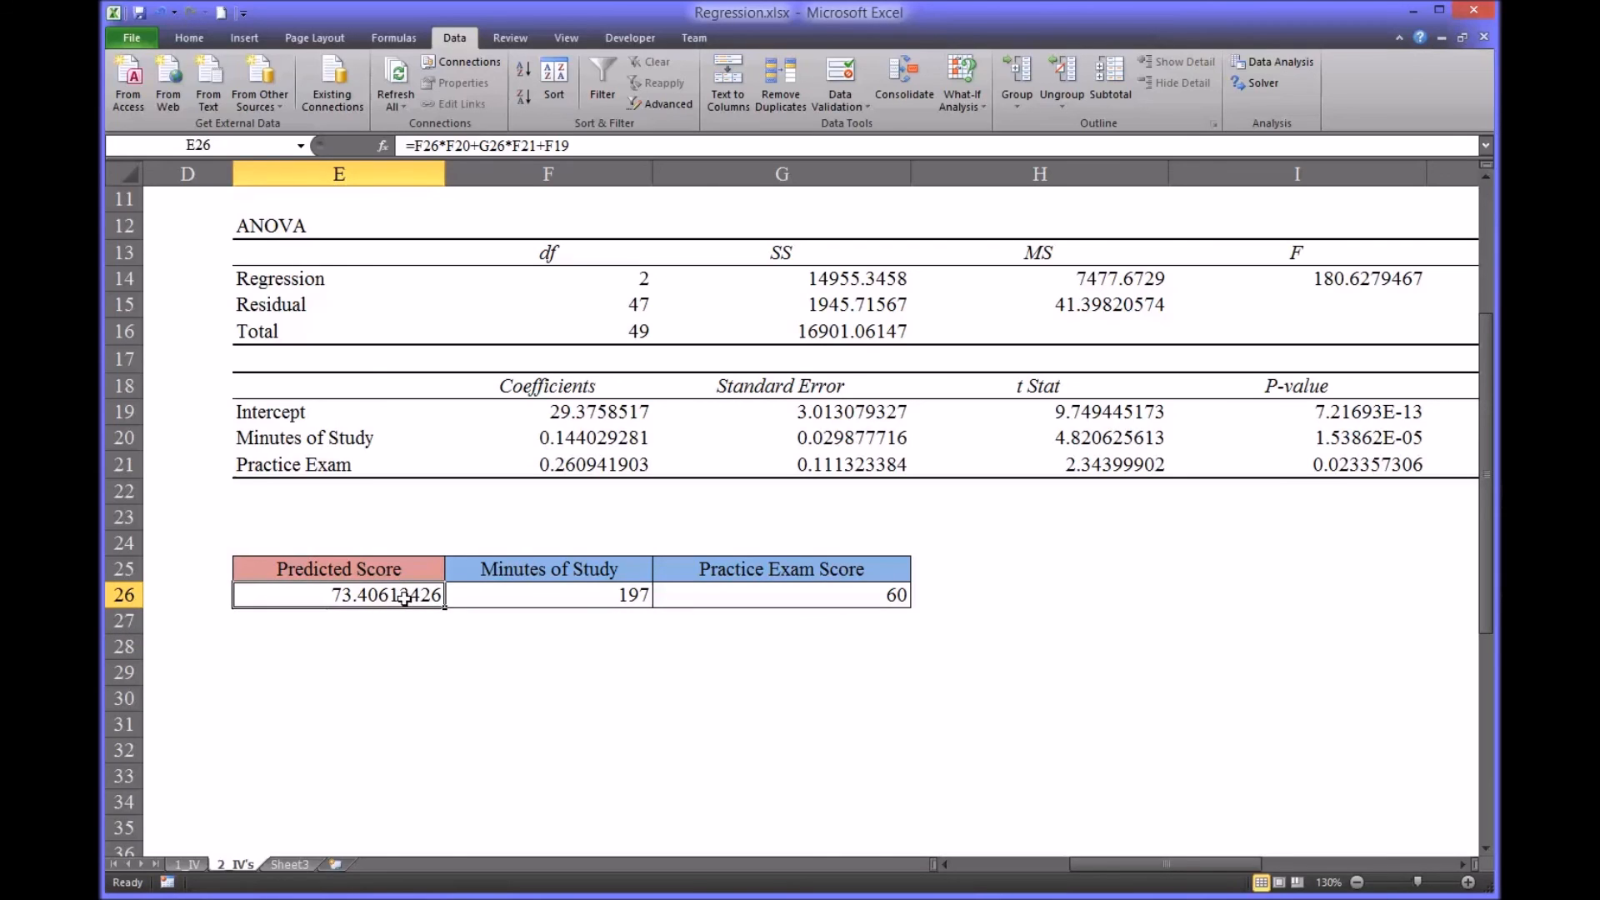
pyautogui.moveTo(1131, 865); pyautogui.dragTo(1053, 874)
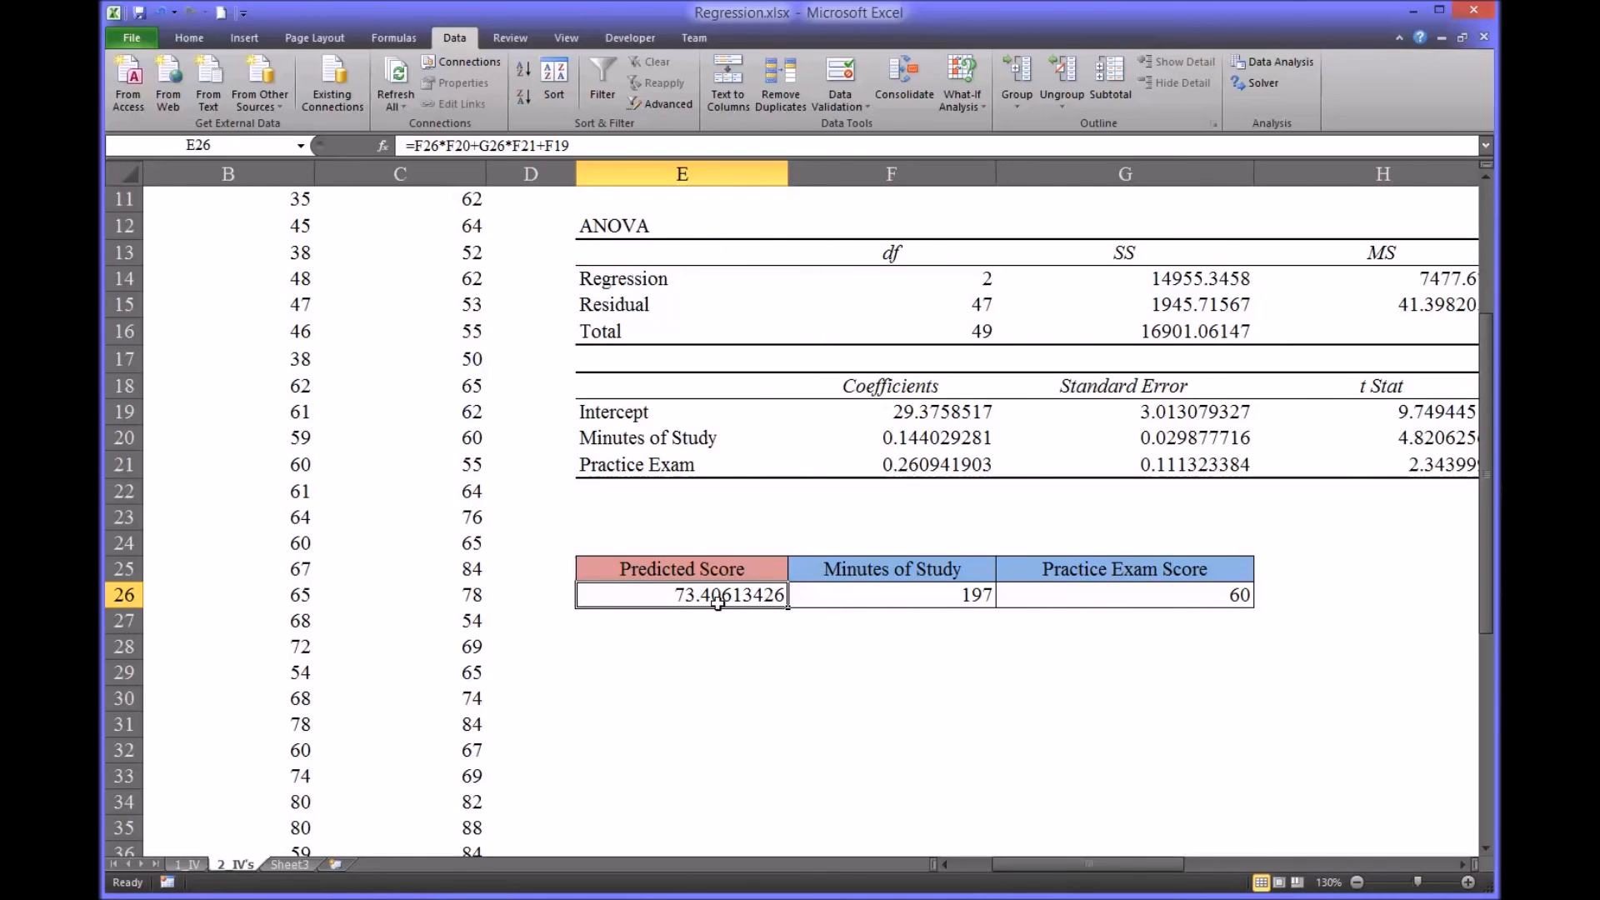
# - Compare the Practice Exam coefficient in F21 and the Minutes of Study coefficient in F20 with their row labels
pyautogui.click(842, 598)
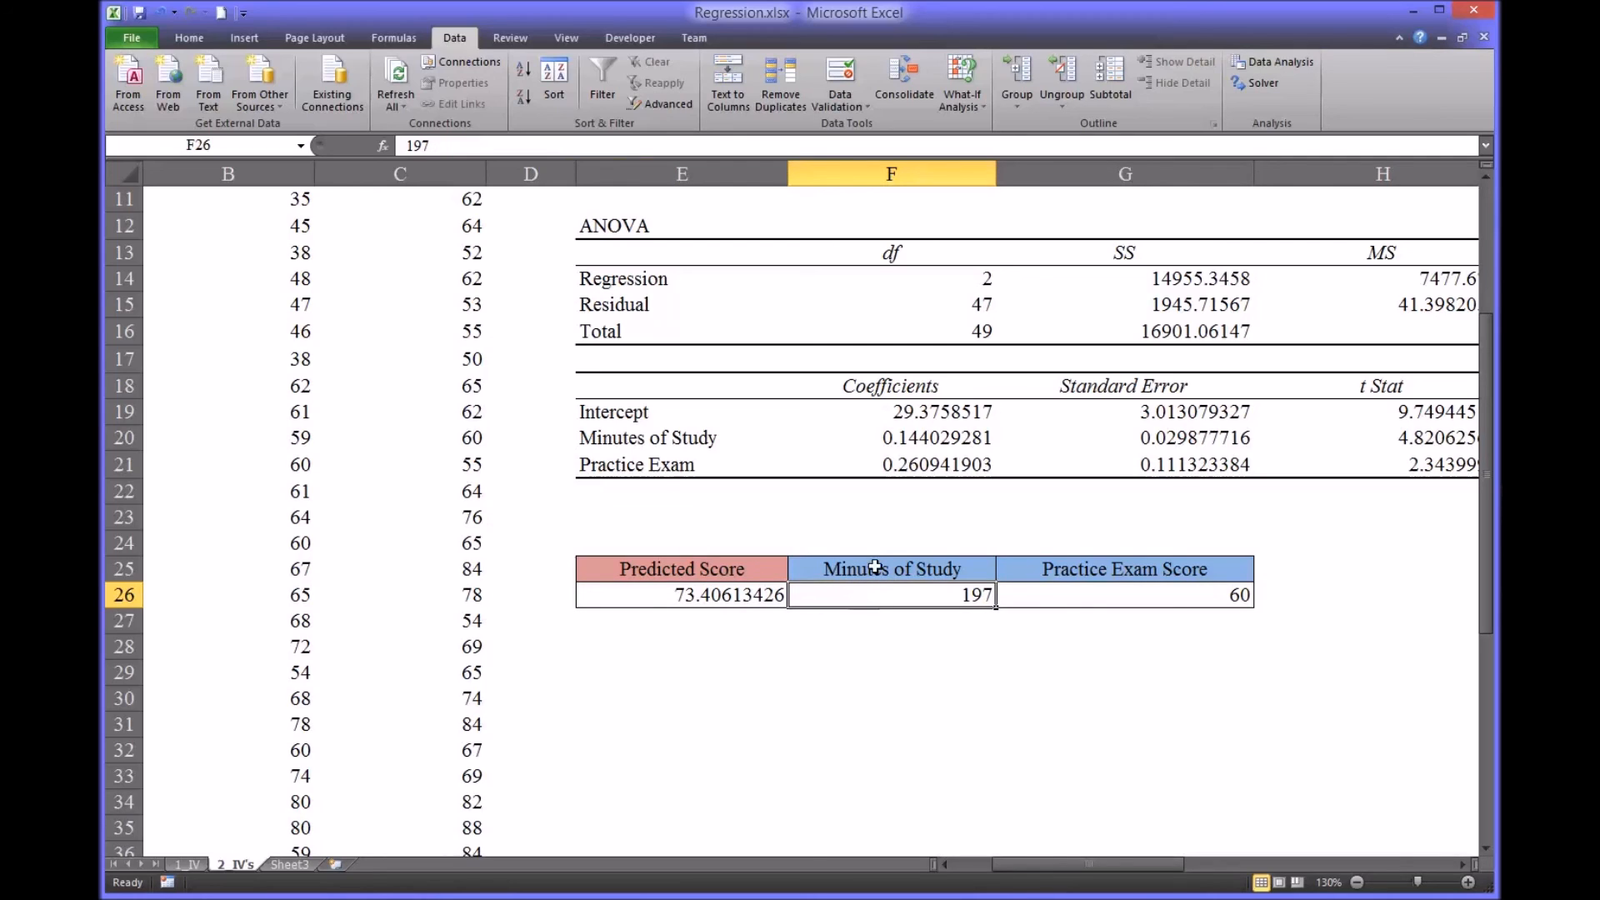
pyautogui.click(902, 469)
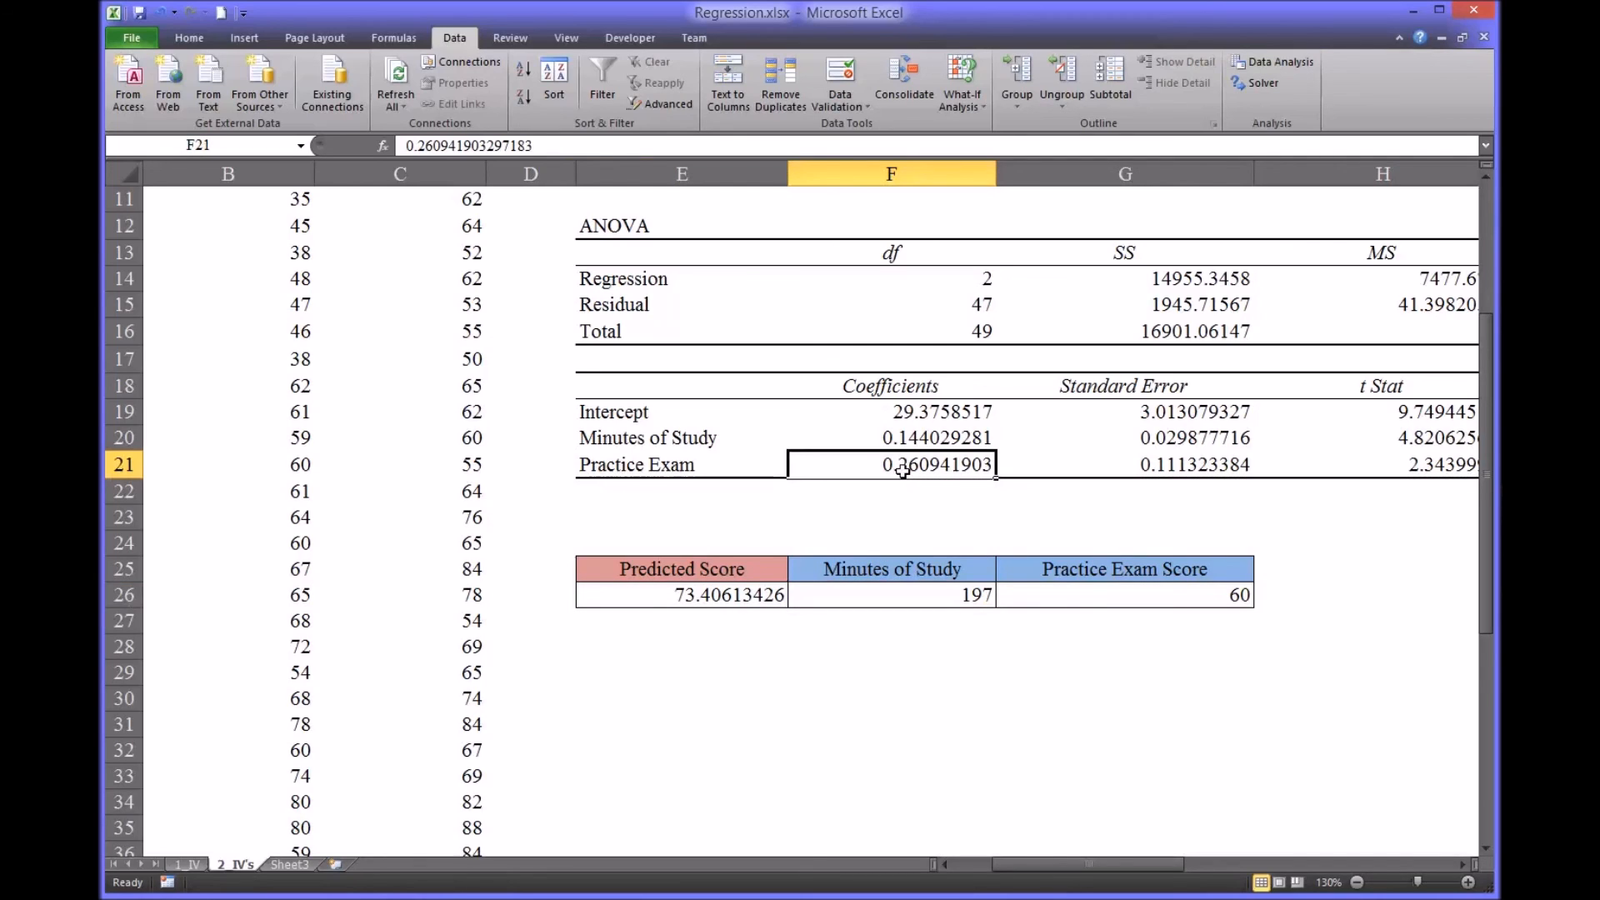
pyautogui.click(716, 467)
pyautogui.click(858, 471)
pyautogui.click(715, 472)
pyautogui.click(868, 440)
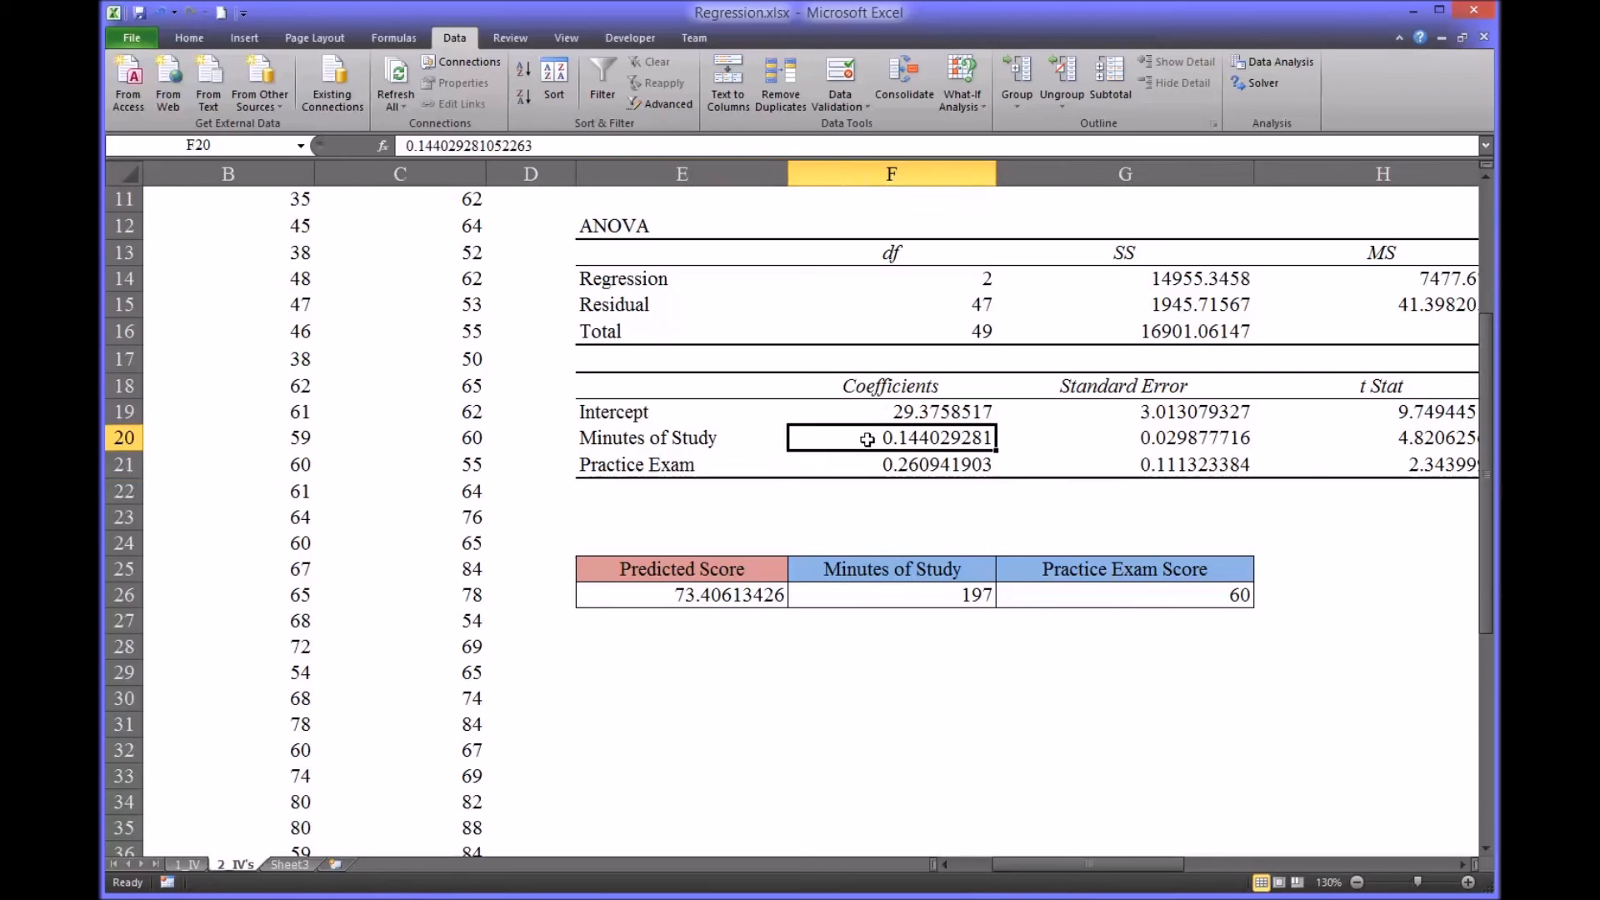
pyautogui.click(680, 442)
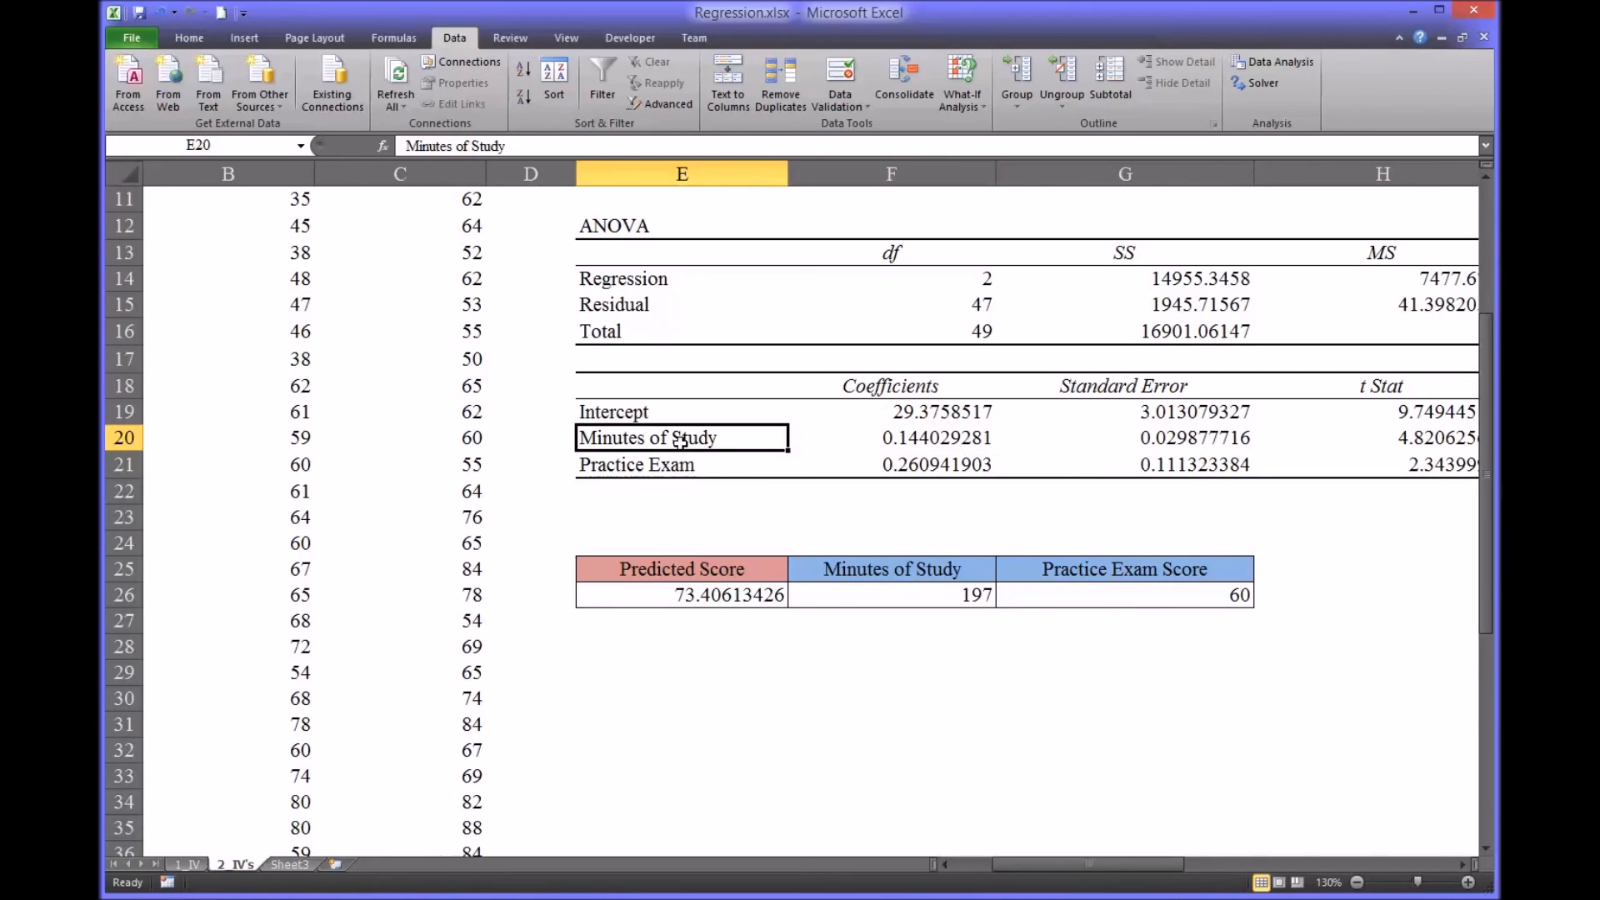
pyautogui.click(862, 467)
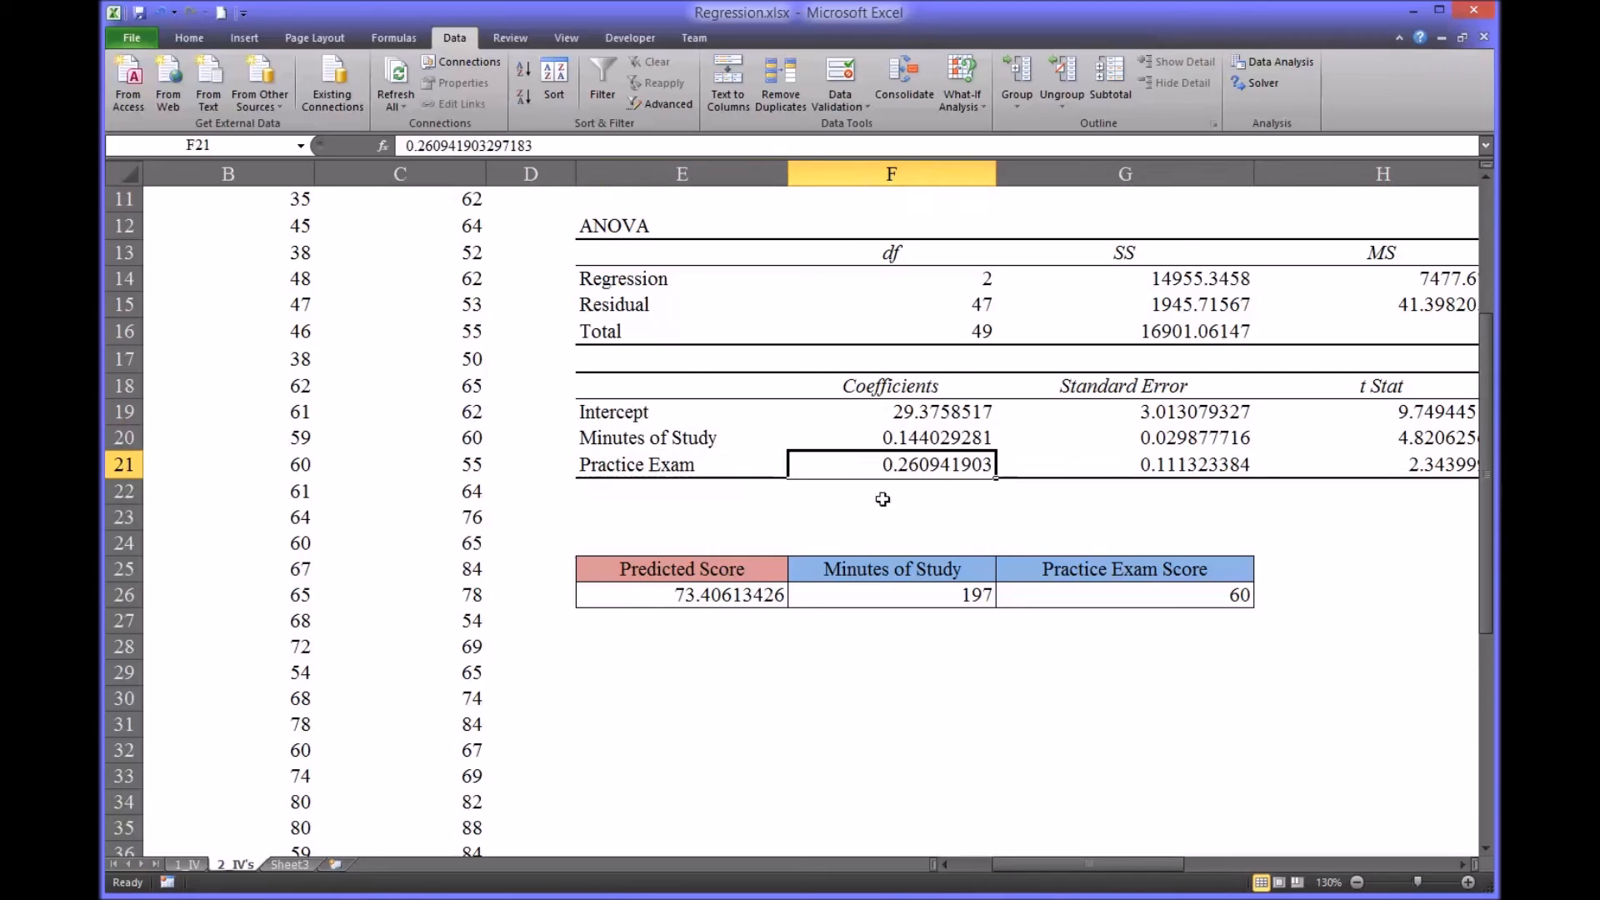
# - Set the Practice Exam Score in G26 of the prediction table to 65
pyautogui.click(1038, 594)
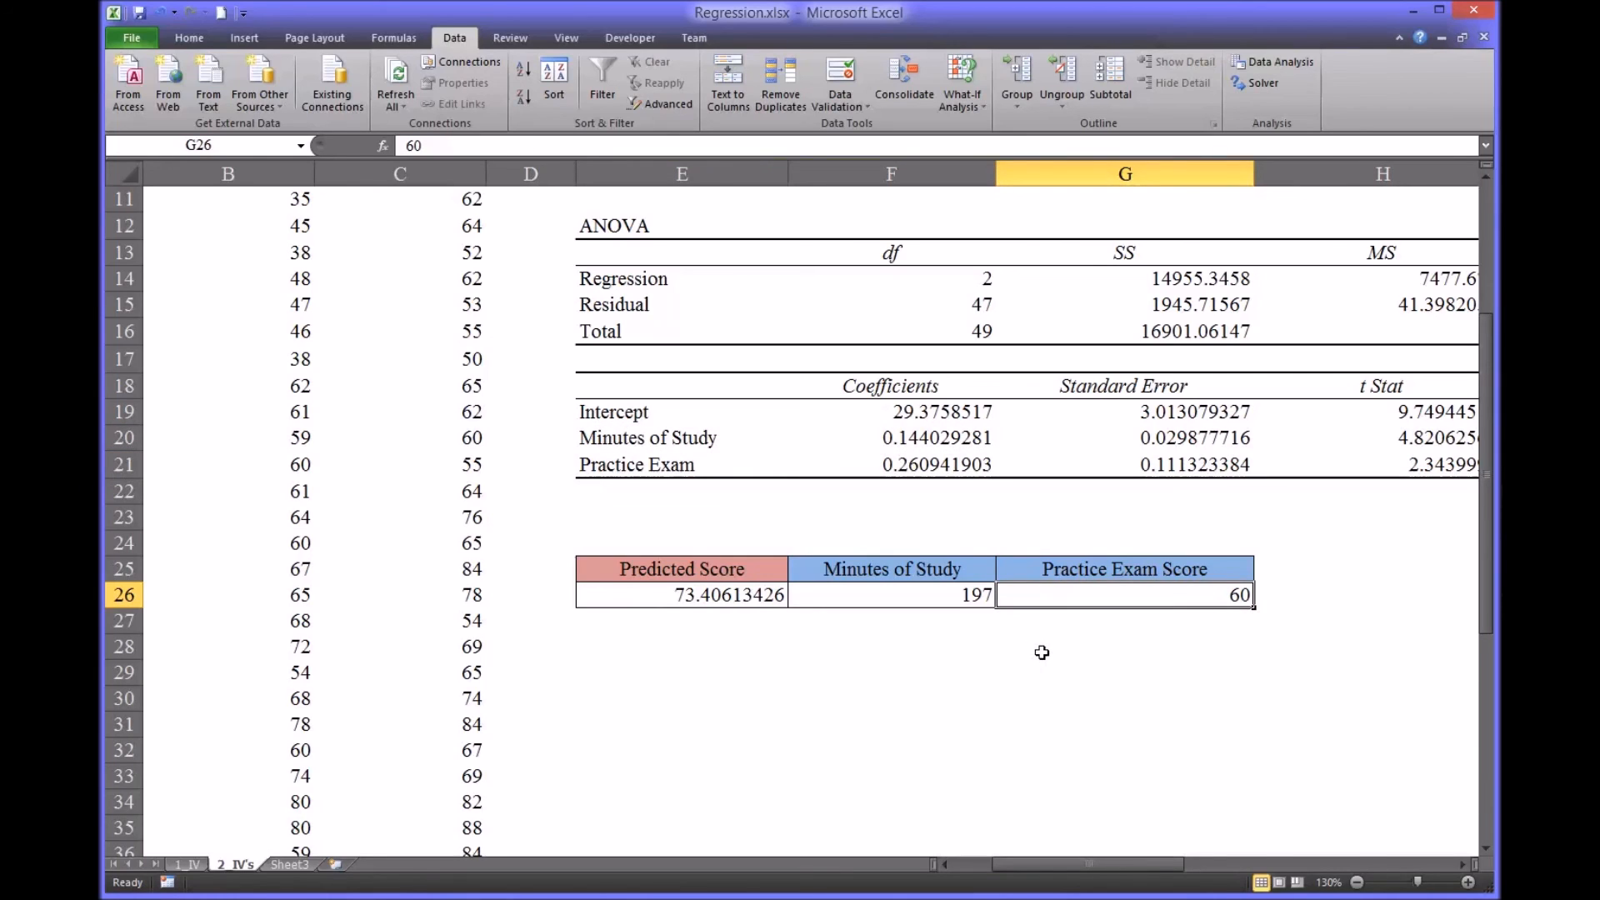
pyautogui.write('65')
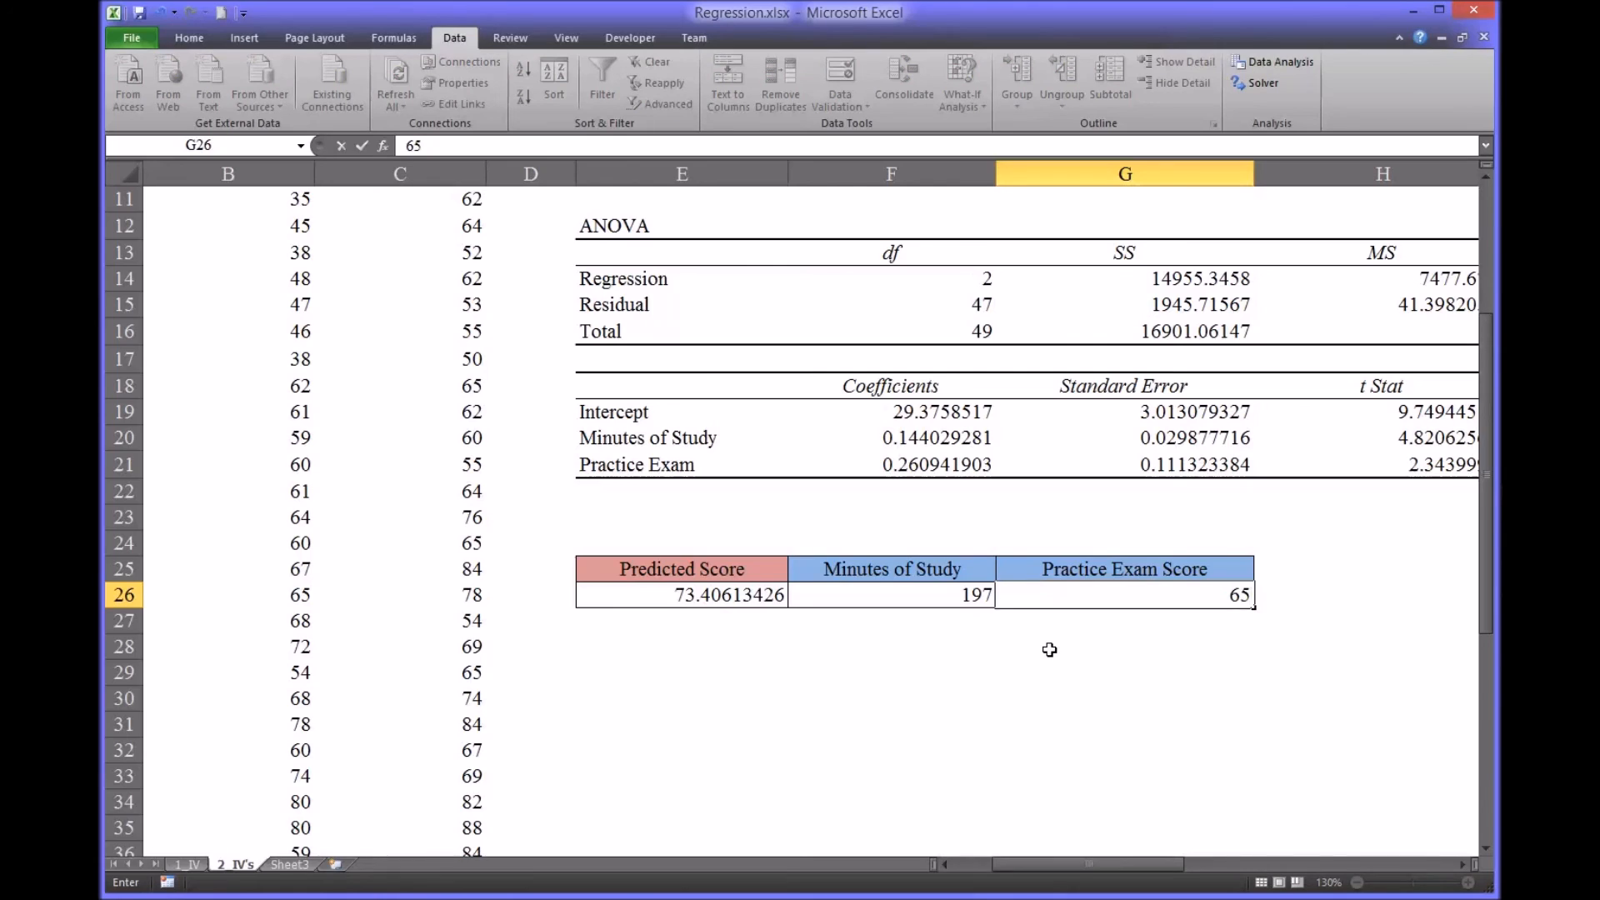
pyautogui.press('Return')
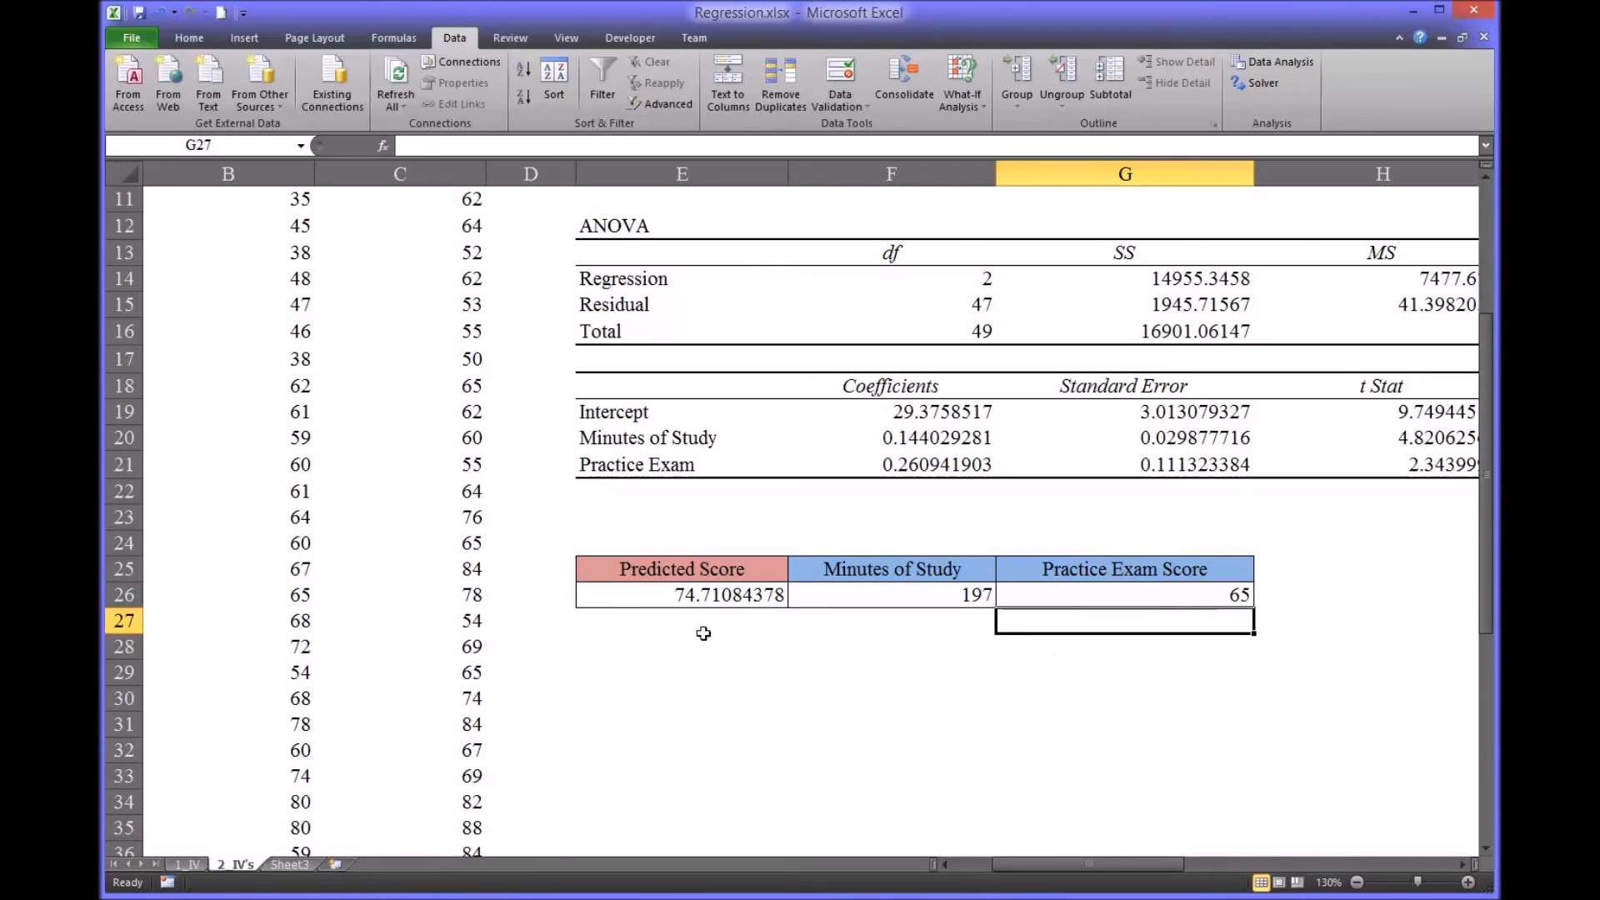
# - Set the Minutes of Study in F26 to 200 and the Practice Exam Score in G26 to 80
pyautogui.click(853, 596)
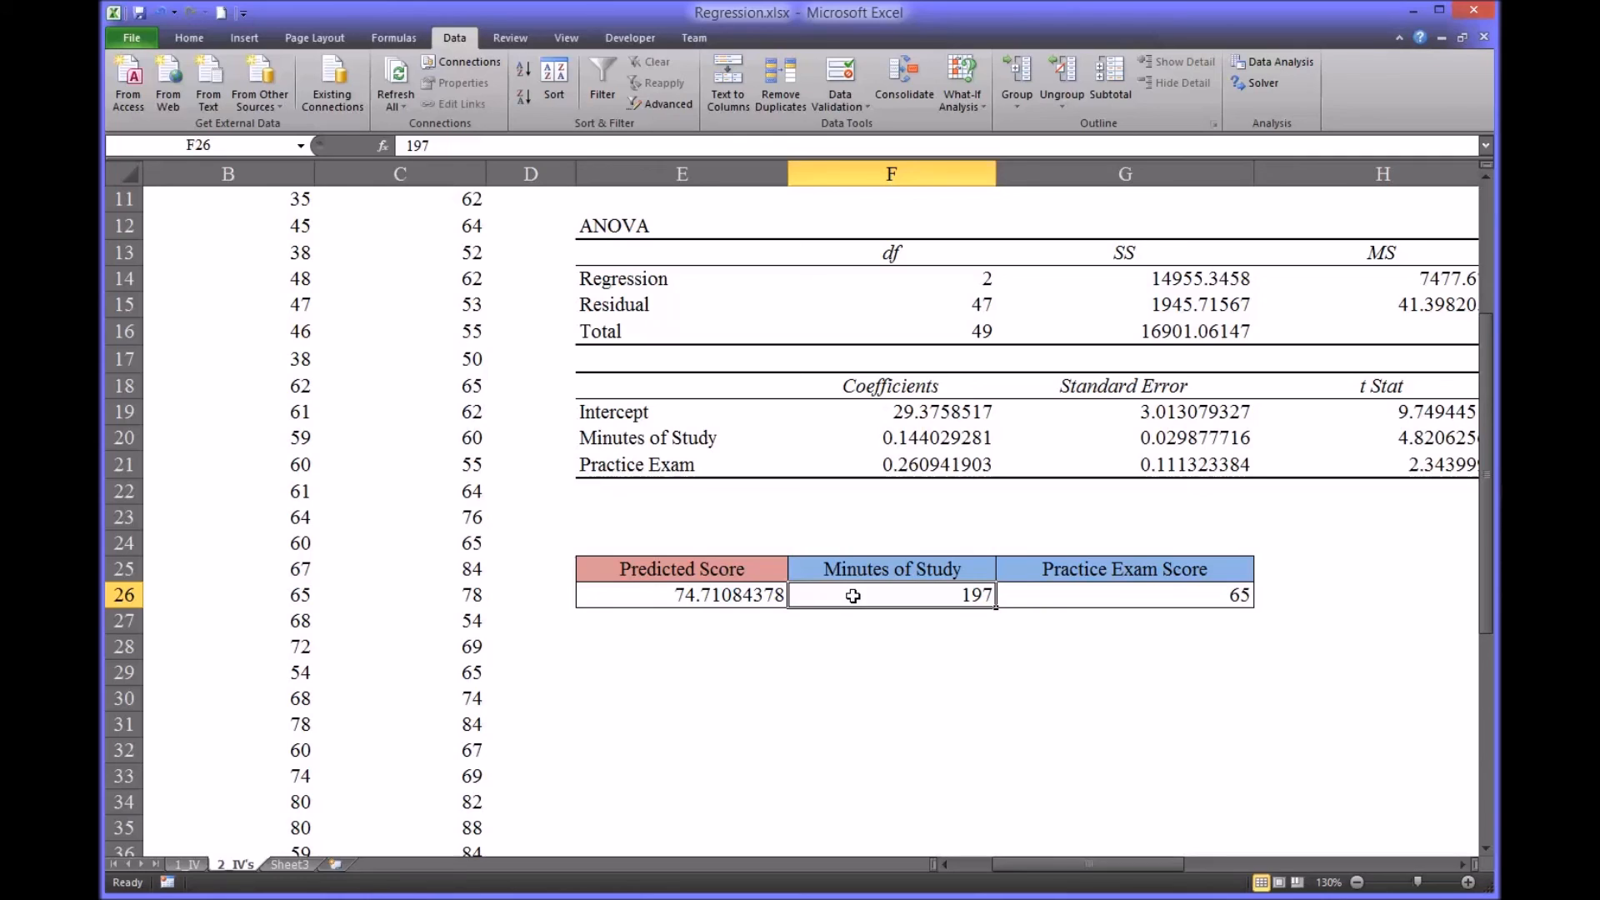
pyautogui.write('200')
pyautogui.press('Return')
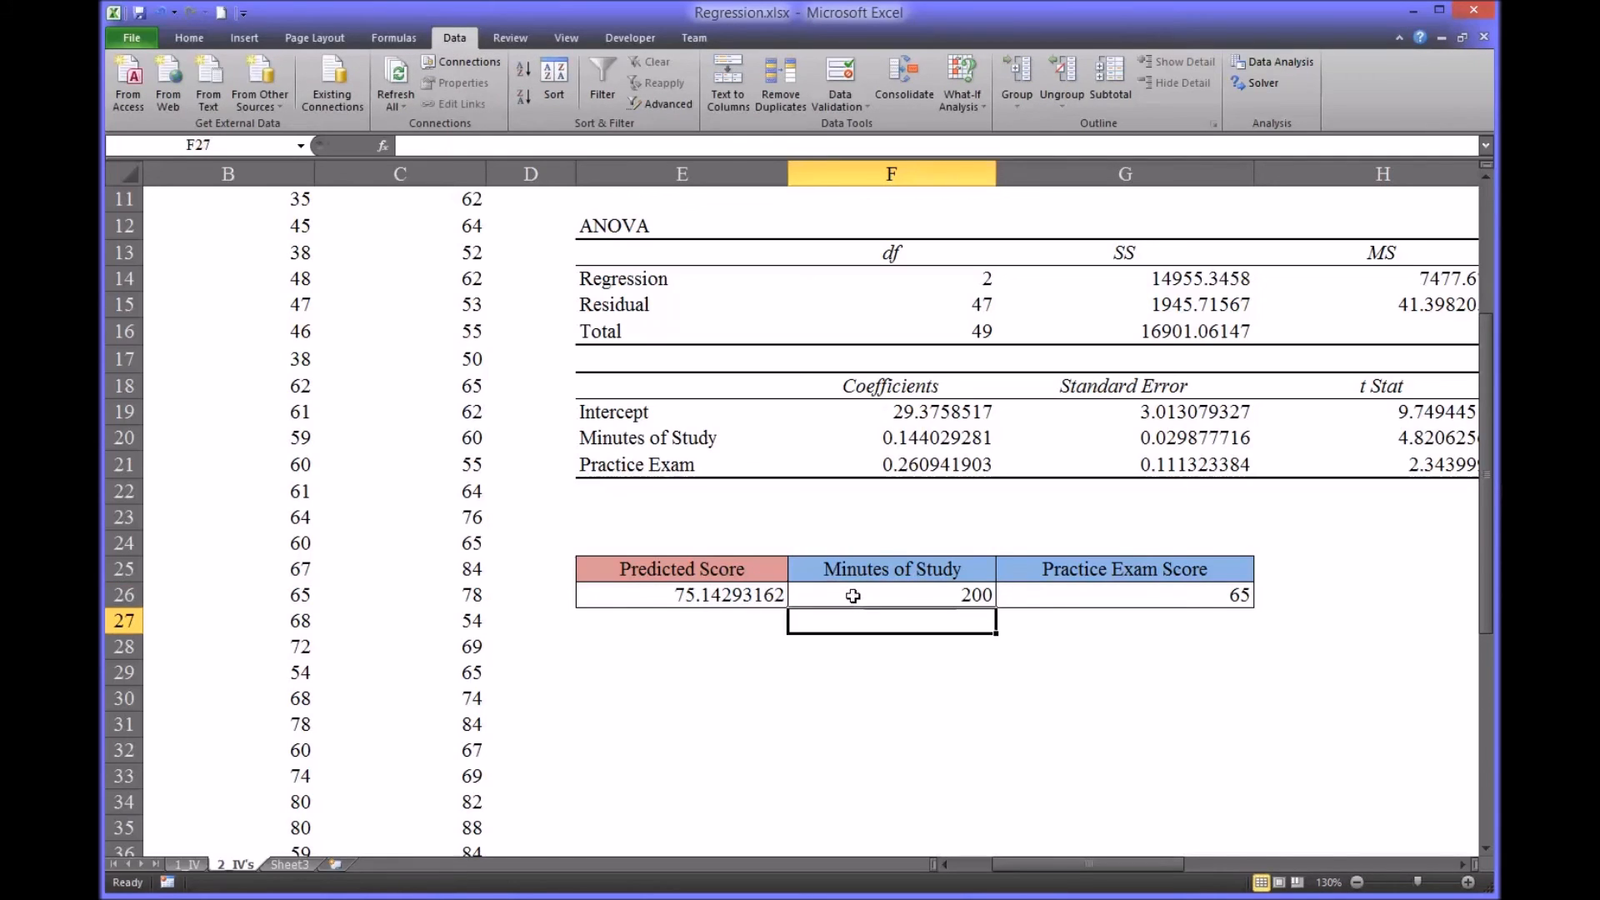
pyautogui.click(1089, 591)
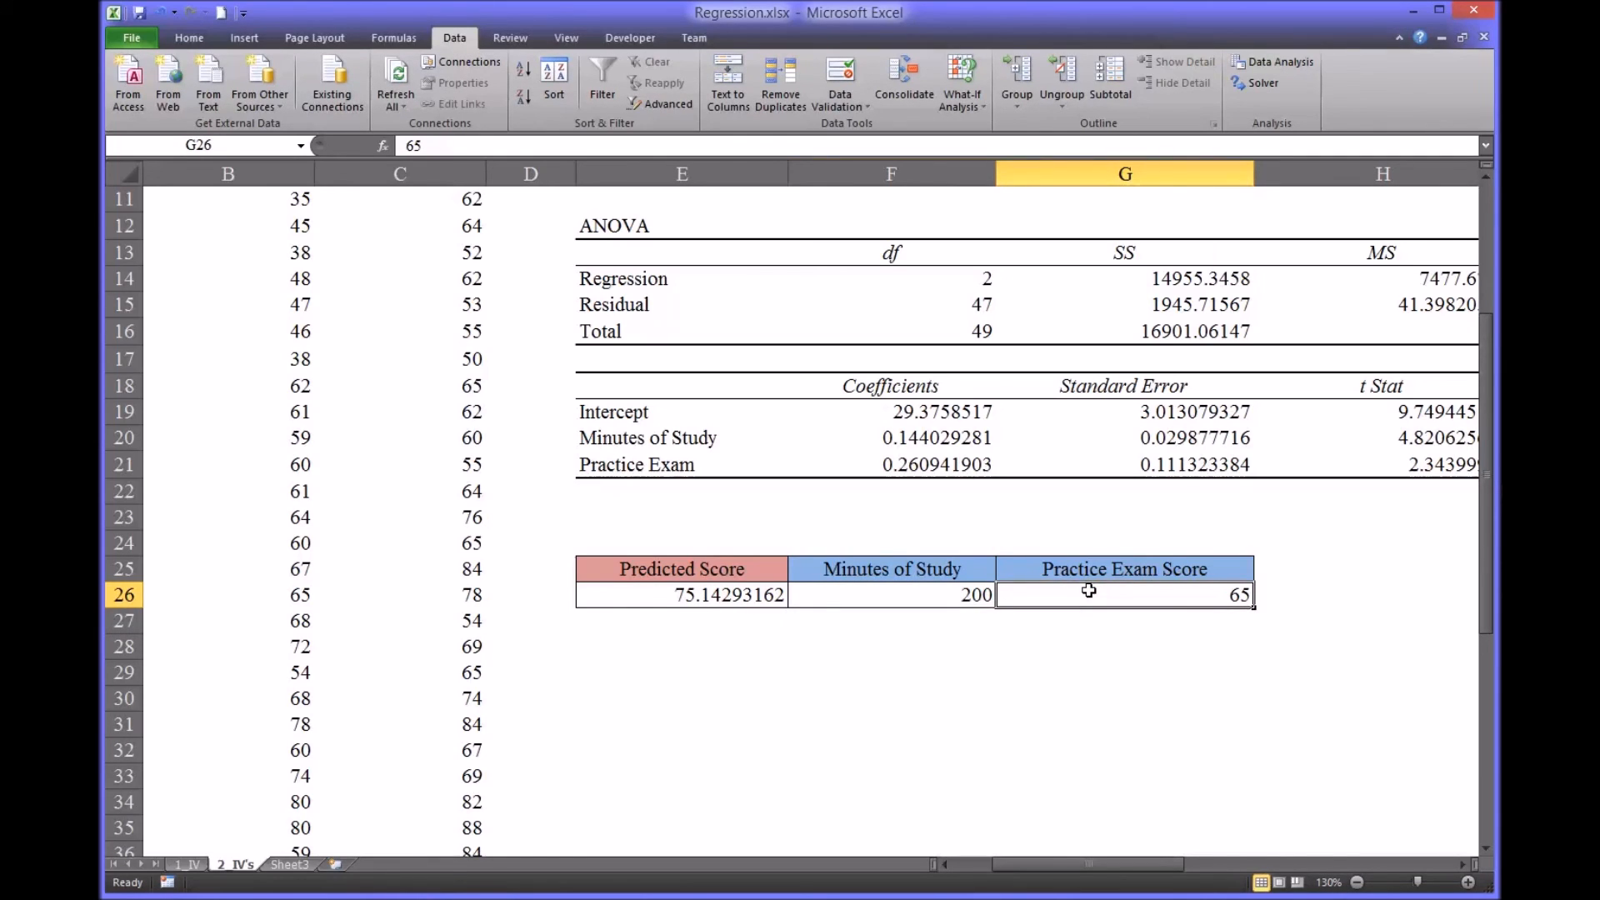
pyautogui.write('80')
pyautogui.press('Return')
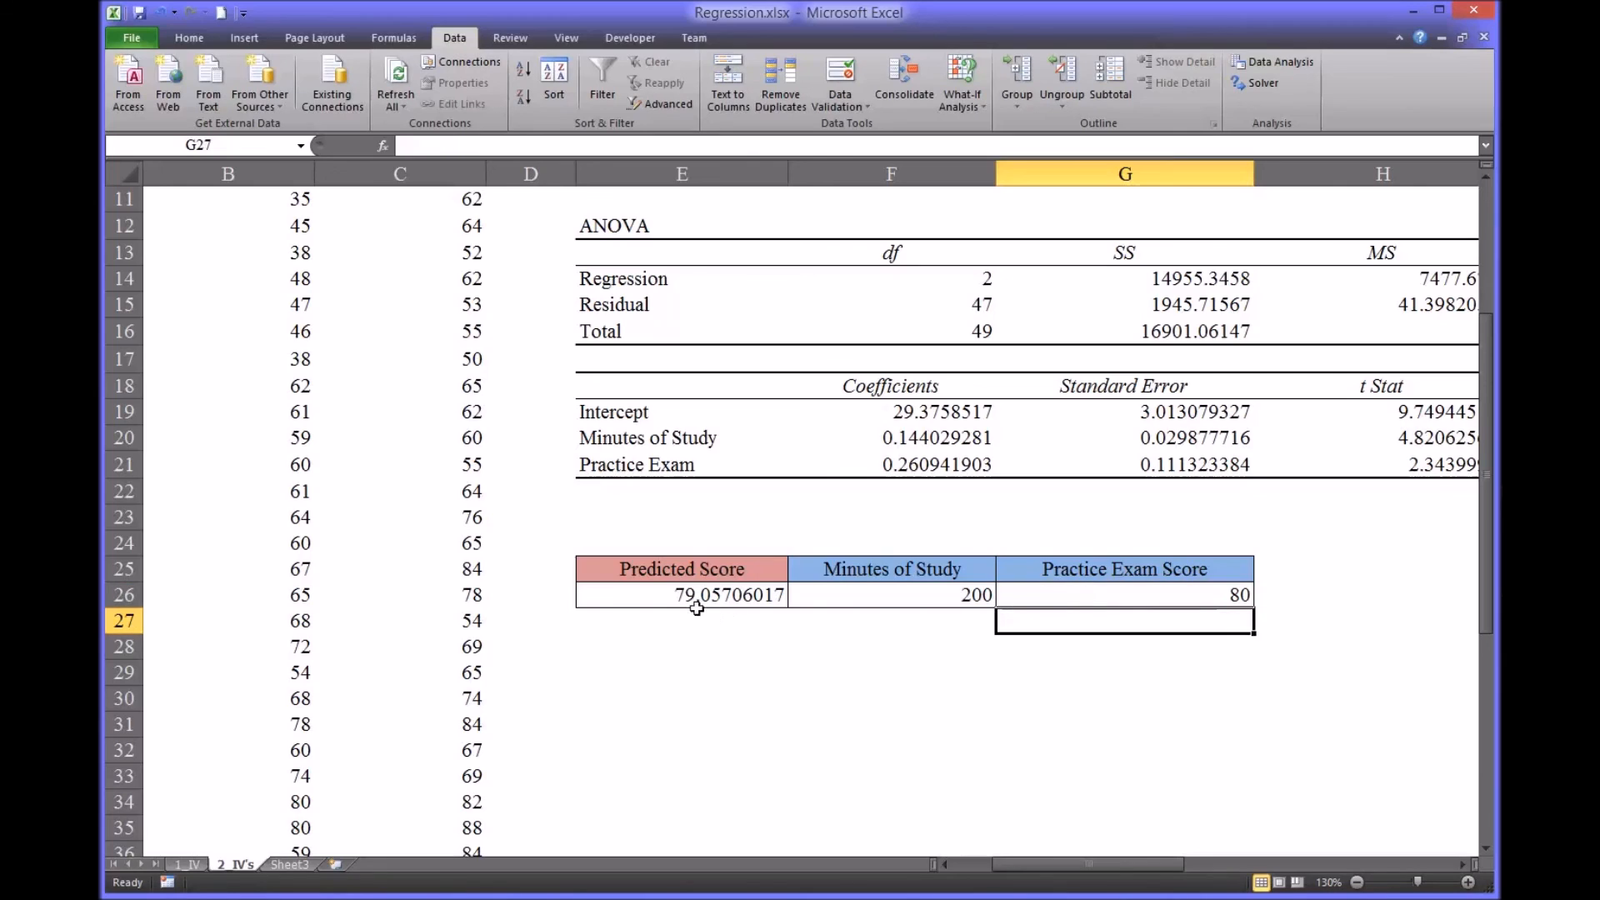
# - Try 205 as the Minutes of Study in F26, and set it back to 200
pyautogui.click(903, 600)
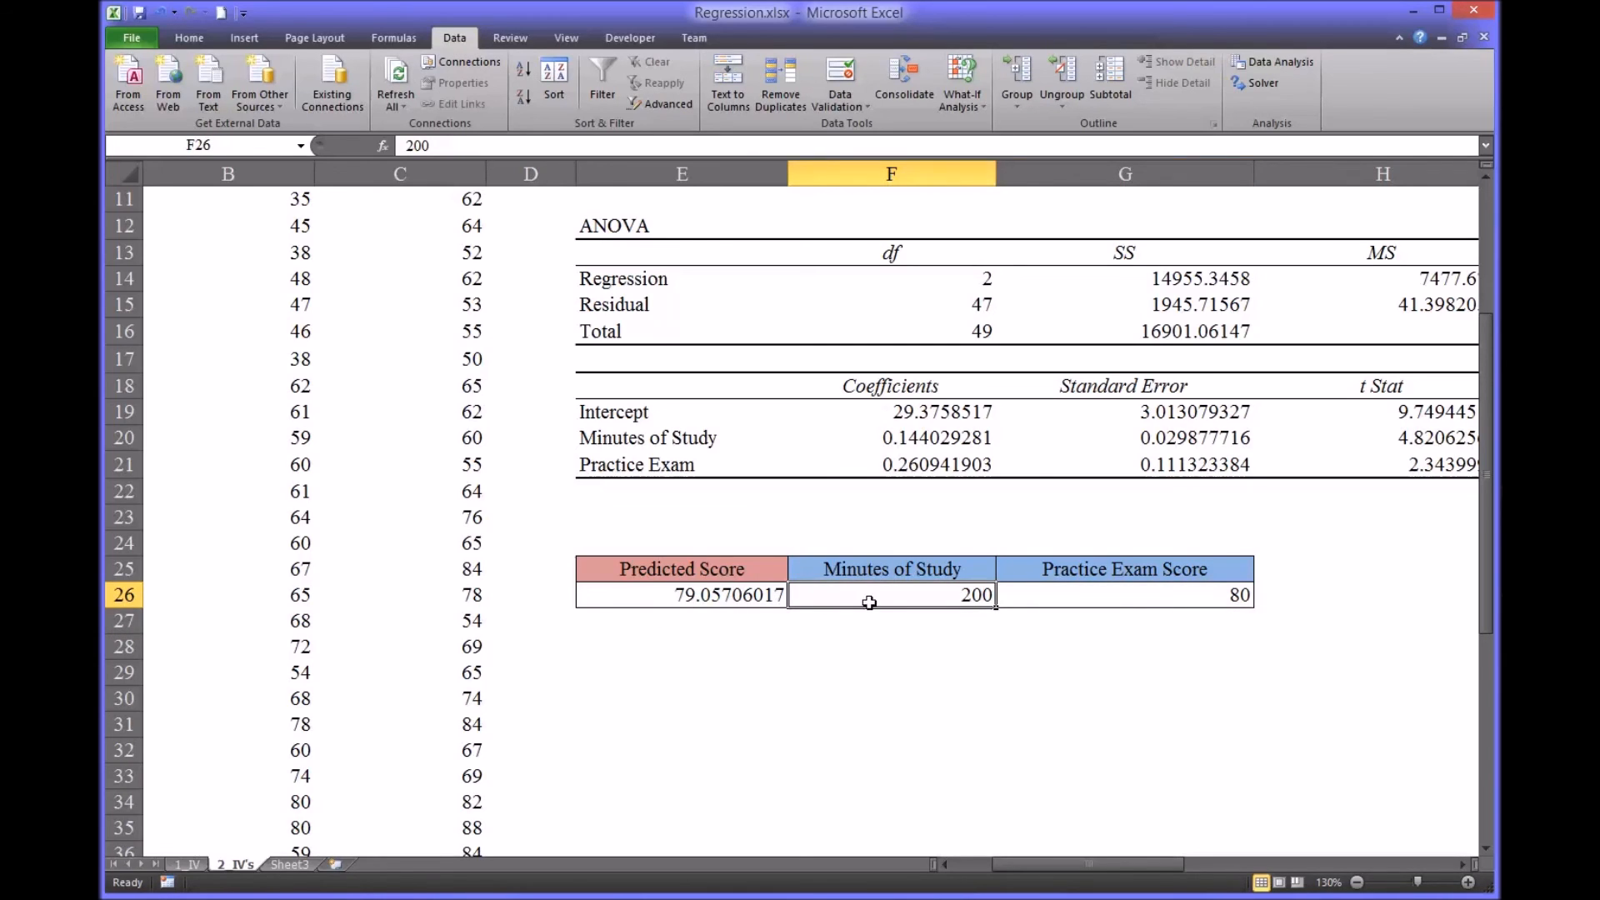
pyautogui.write('205')
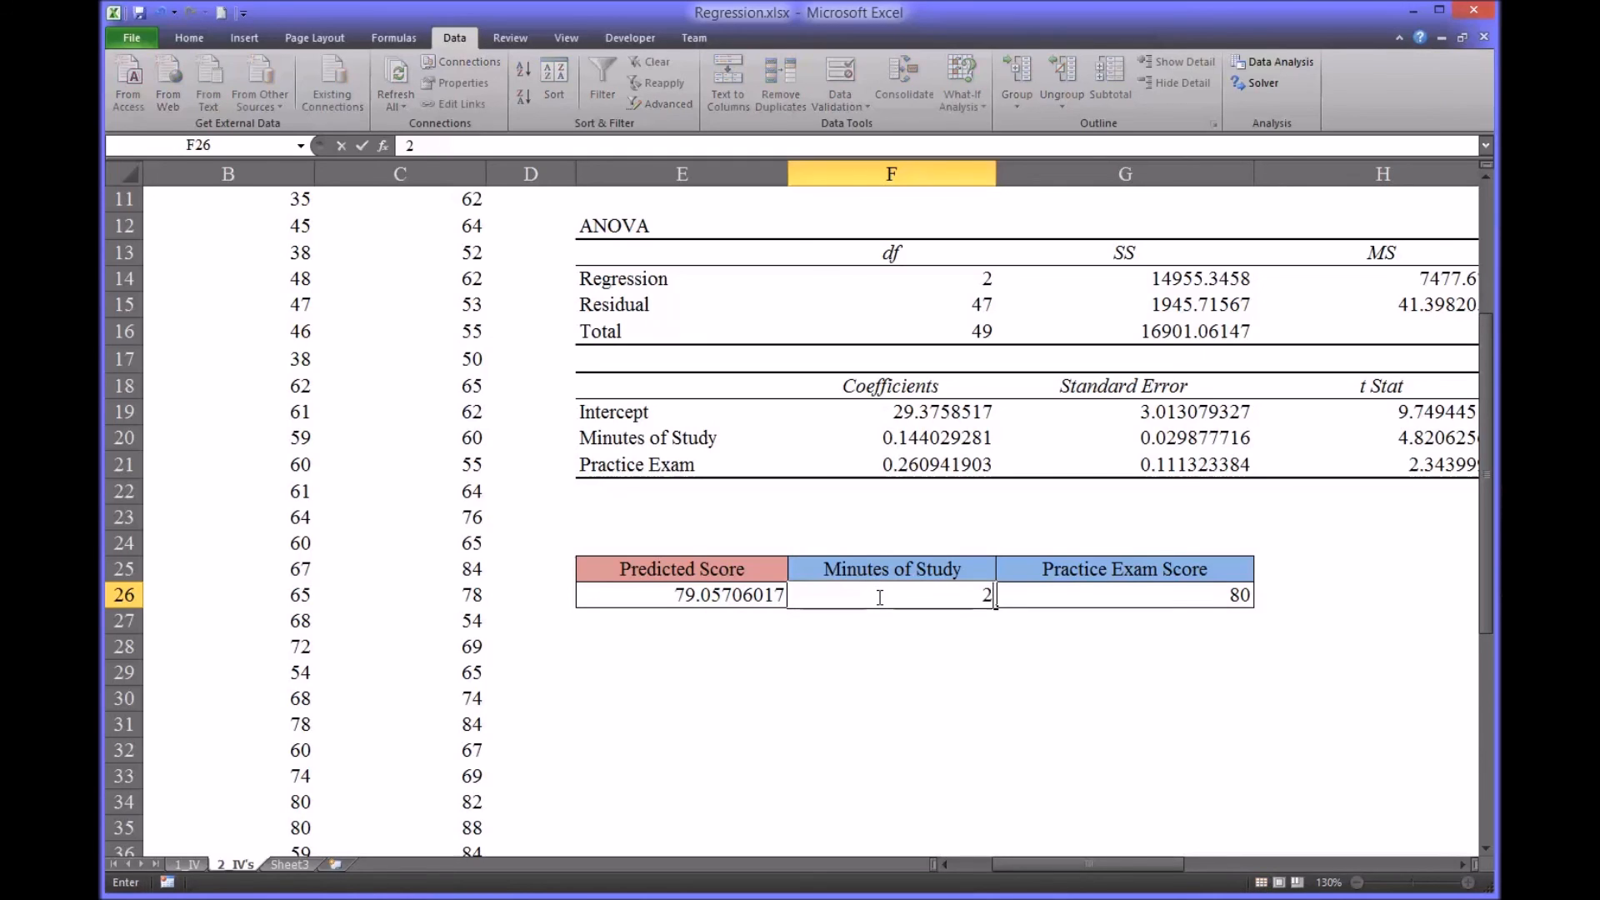
pyautogui.press('Return')
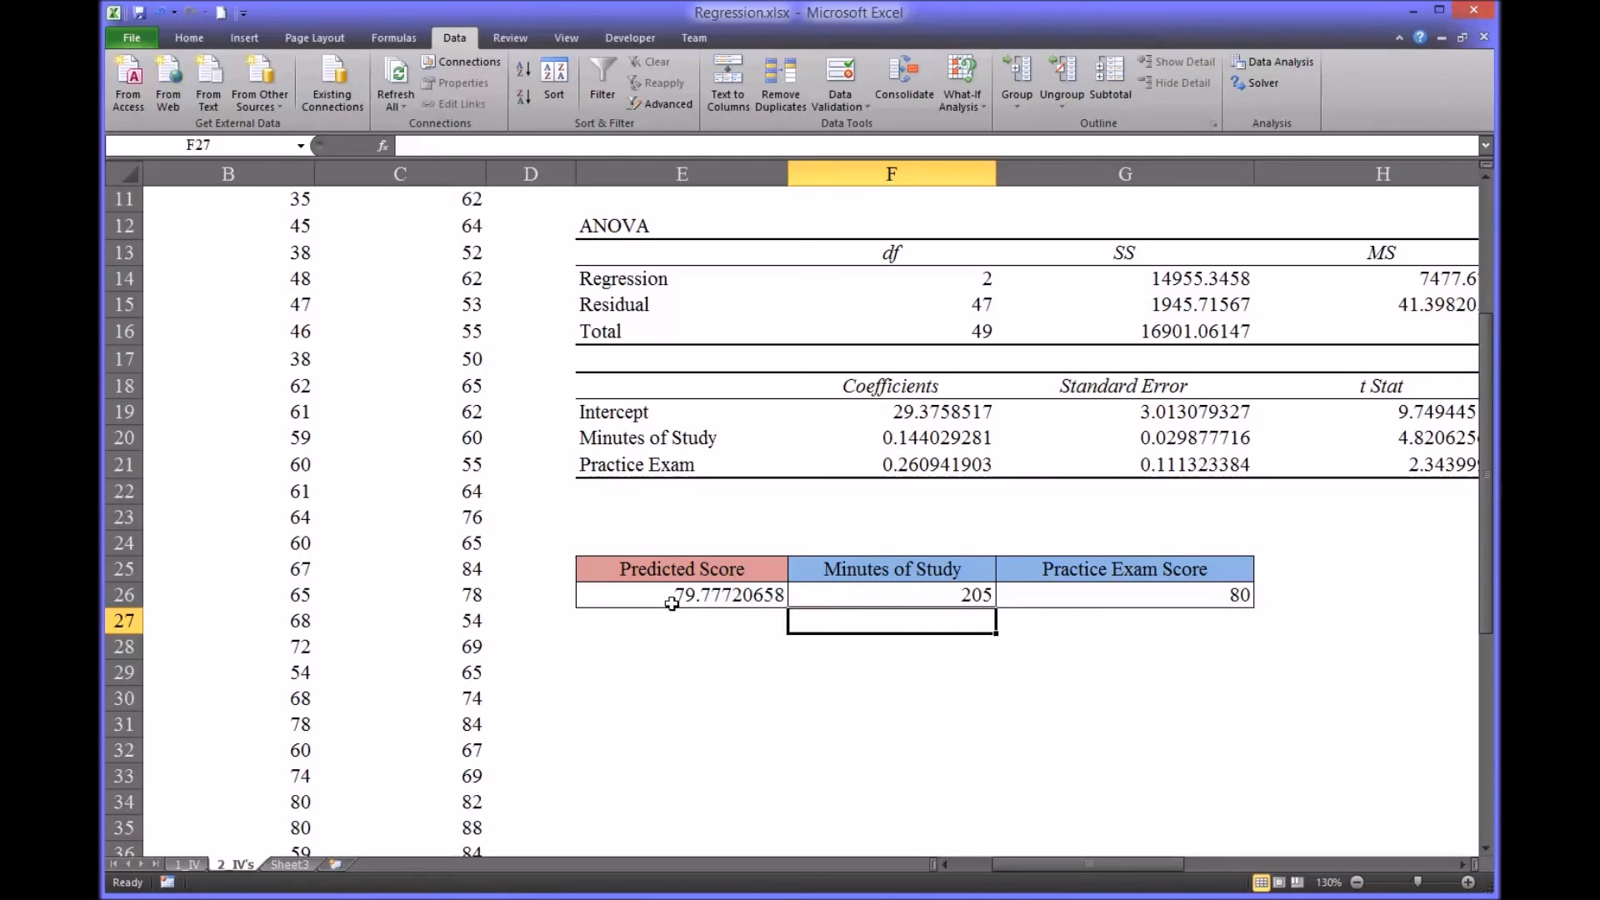
pyautogui.click(906, 596)
pyautogui.write('200')
pyautogui.press('Return')
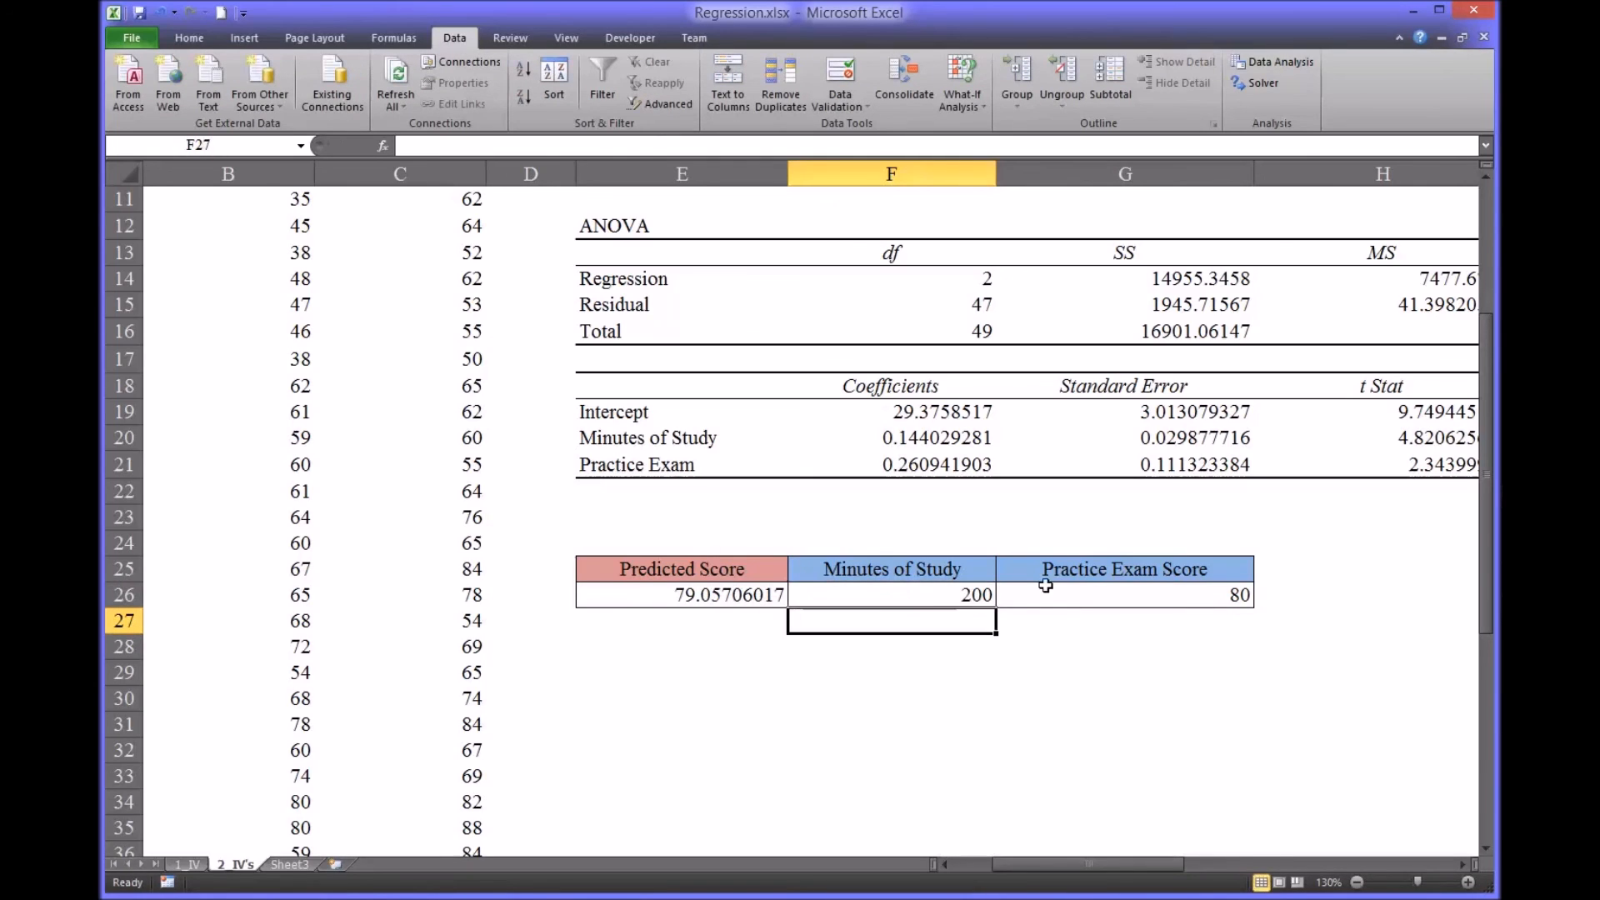
# - Set the Practice Exam Score in G26 to 85 and check the Predicted Score formula in E26
pyautogui.click(1064, 593)
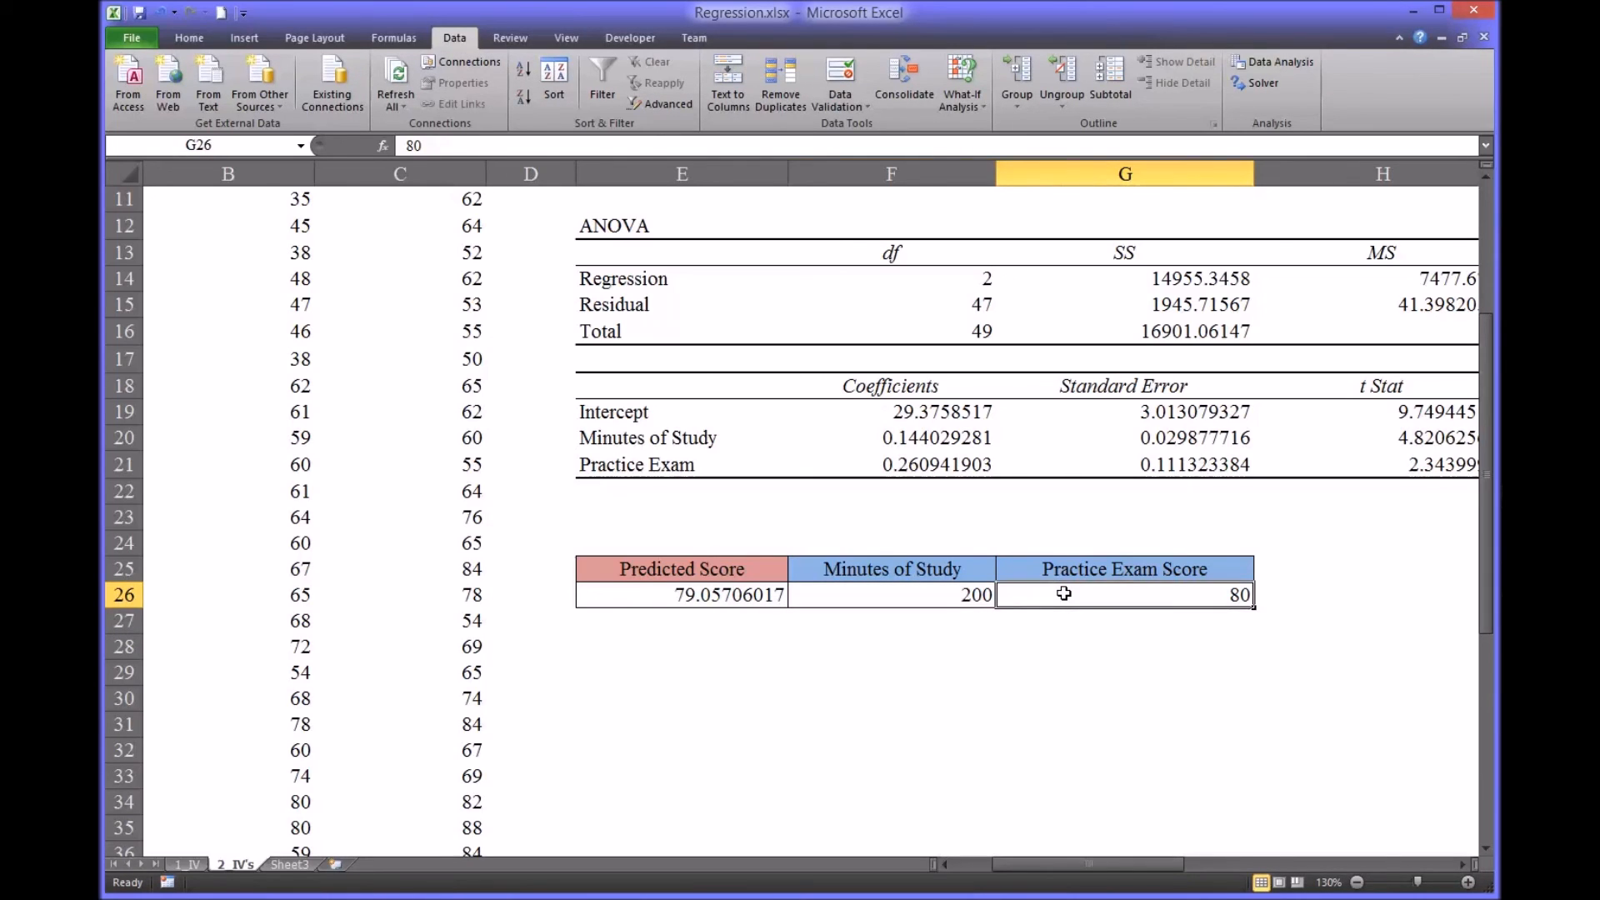
pyautogui.write('85')
pyautogui.press('Return')
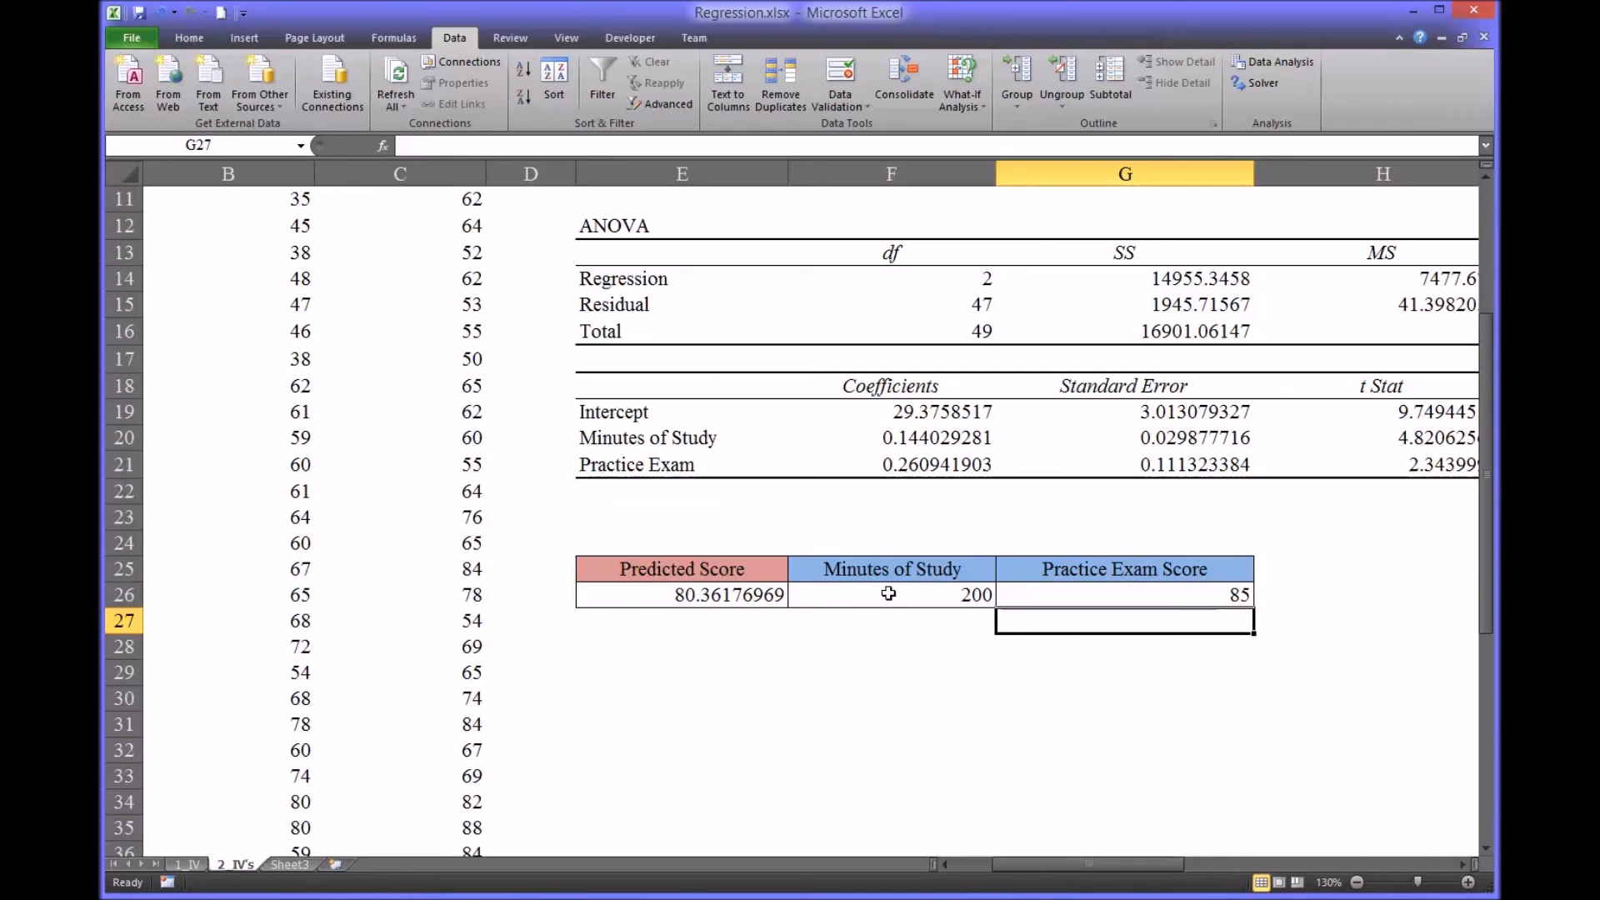
pyautogui.click(731, 595)
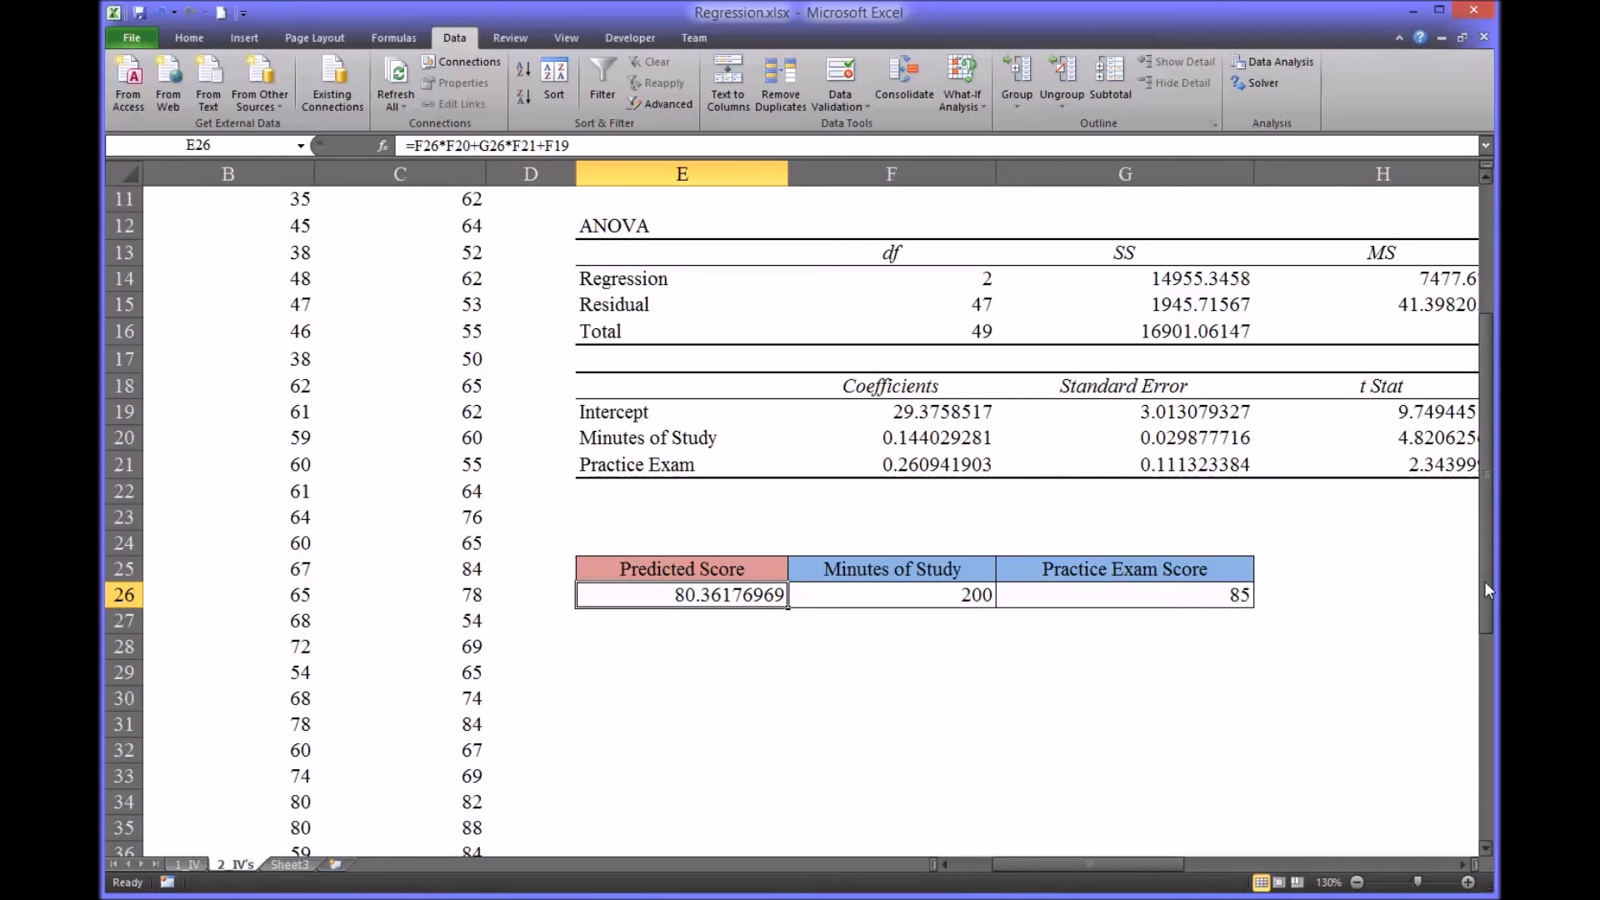
# - View the two-variable regression's summary output beside the Minutes of Study, Practice Exam and Score on Final data
pyautogui.moveTo(1488, 585); pyautogui.dragTo(1465, 436)
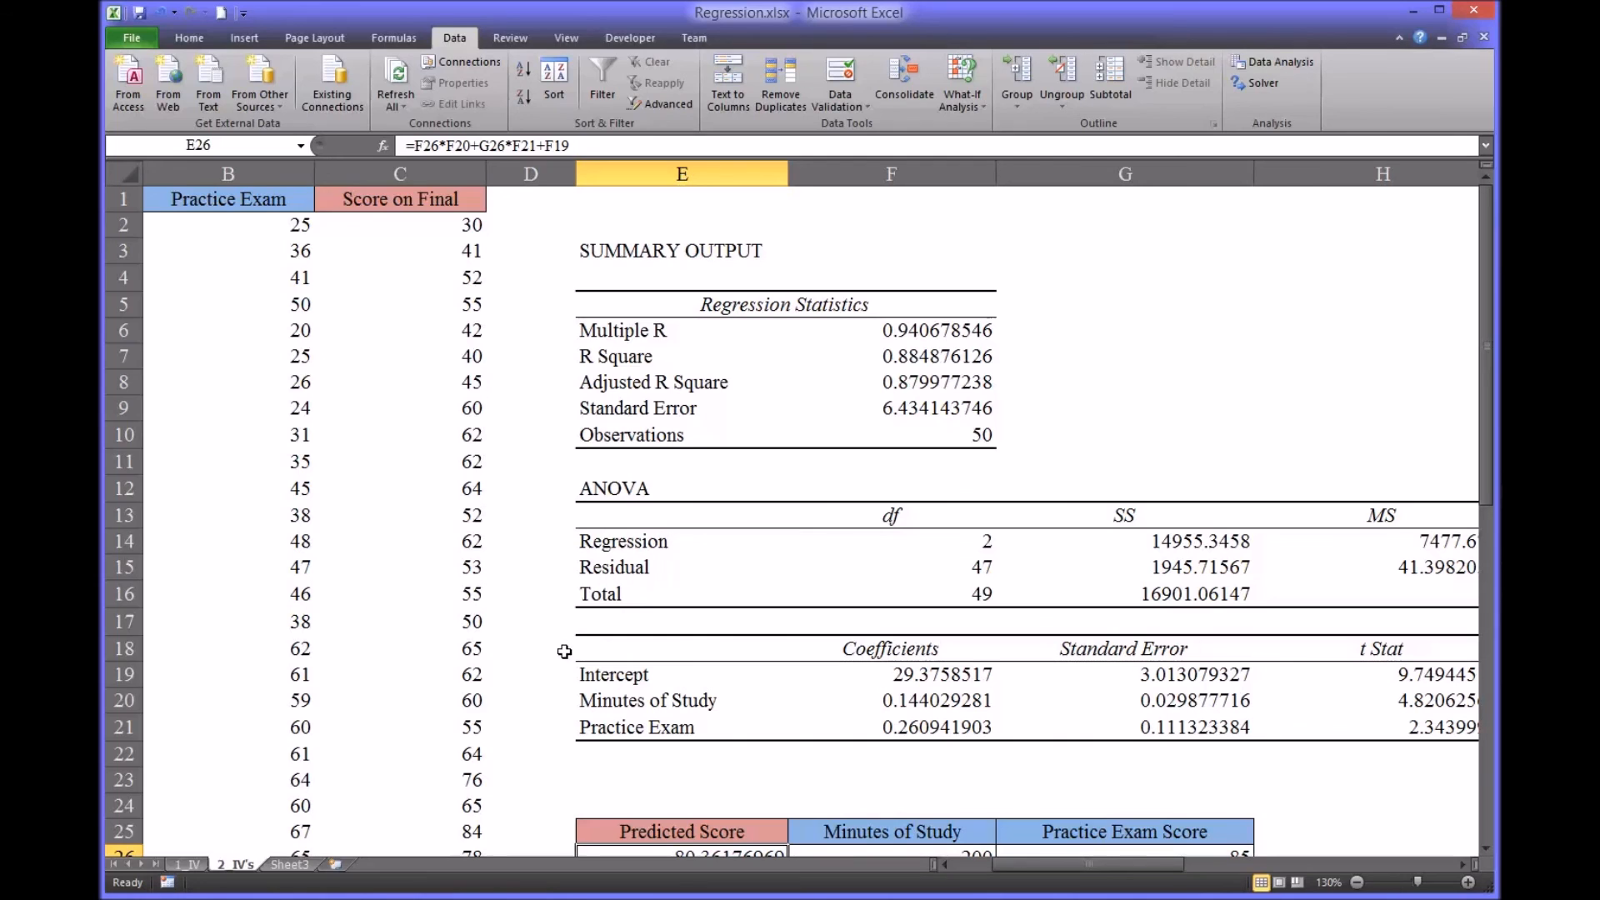
pyautogui.moveTo(1484, 414)
pyautogui.mouseDown()
pyautogui.moveTo(1478, 470)
pyautogui.moveTo(1458, 364)
pyautogui.moveTo(1471, 443)
pyautogui.mouseUp()
pyautogui.moveTo(1052, 863); pyautogui.dragTo(1000, 867)
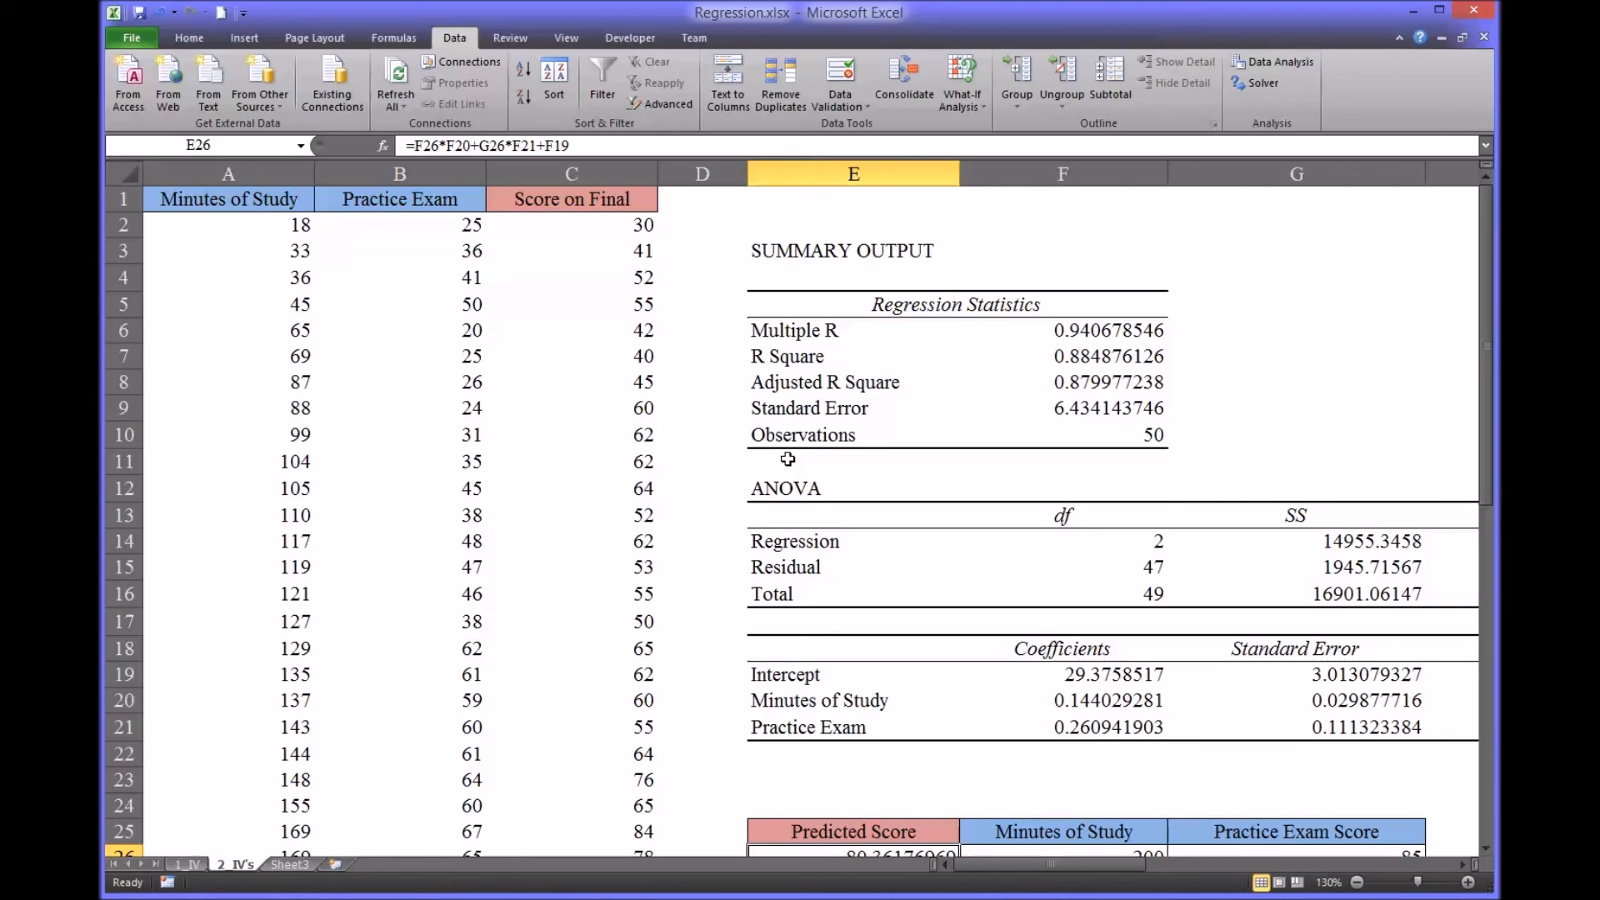
# - Switch to the 1_IV sheet and view its regression summary output beside the Minutes of Study and Score on Final data
pyautogui.click(192, 868)
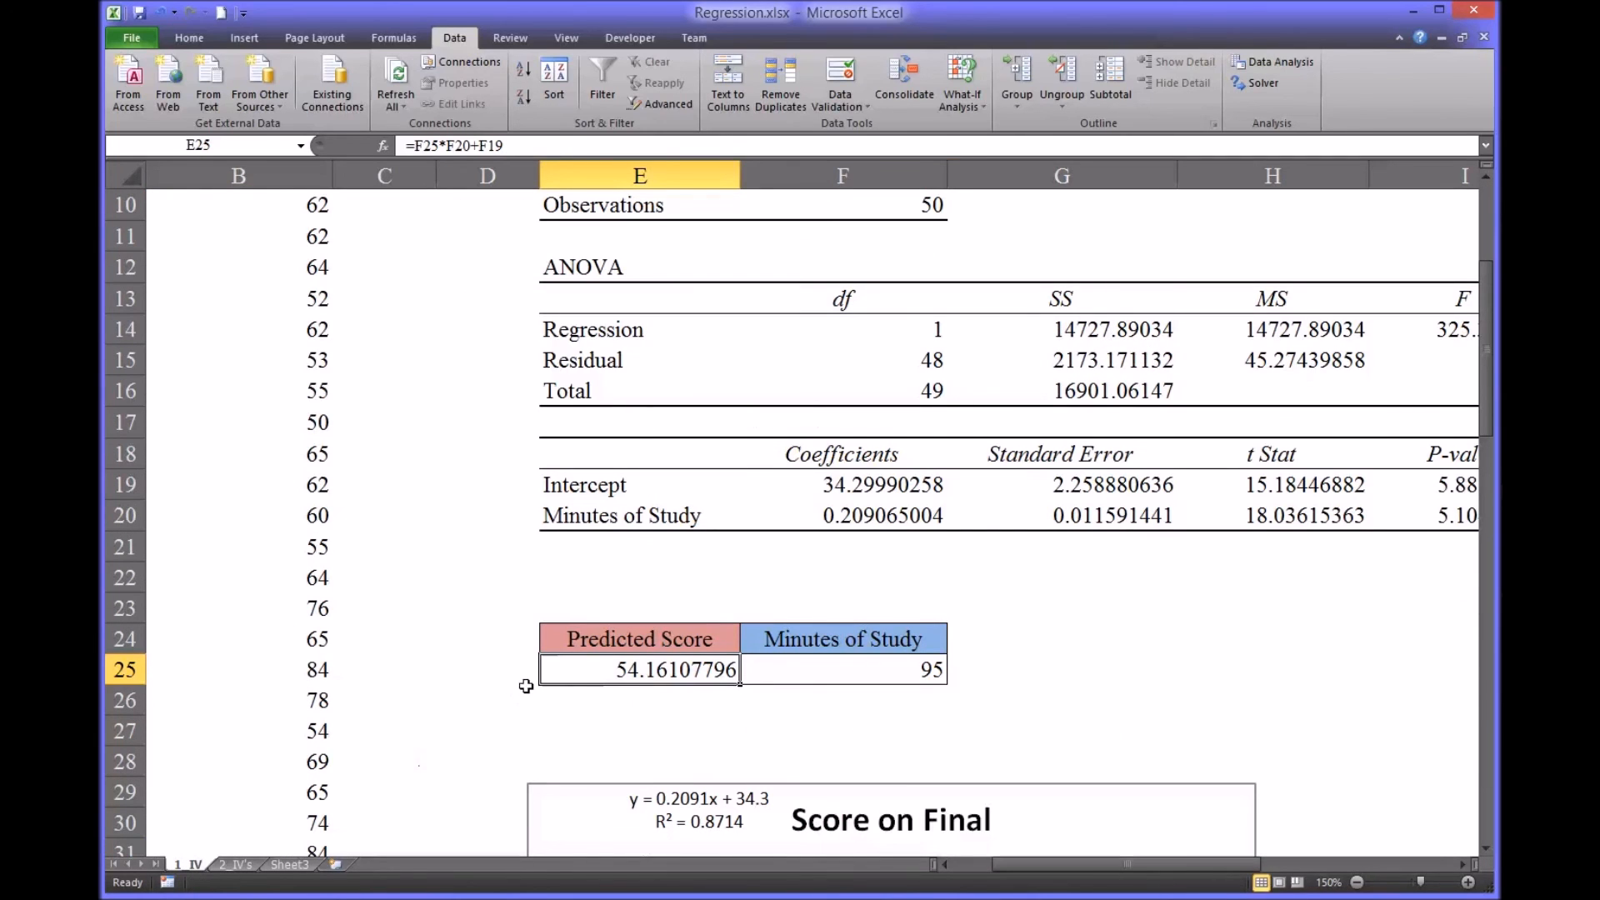
pyautogui.moveTo(1481, 358); pyautogui.dragTo(1476, 269)
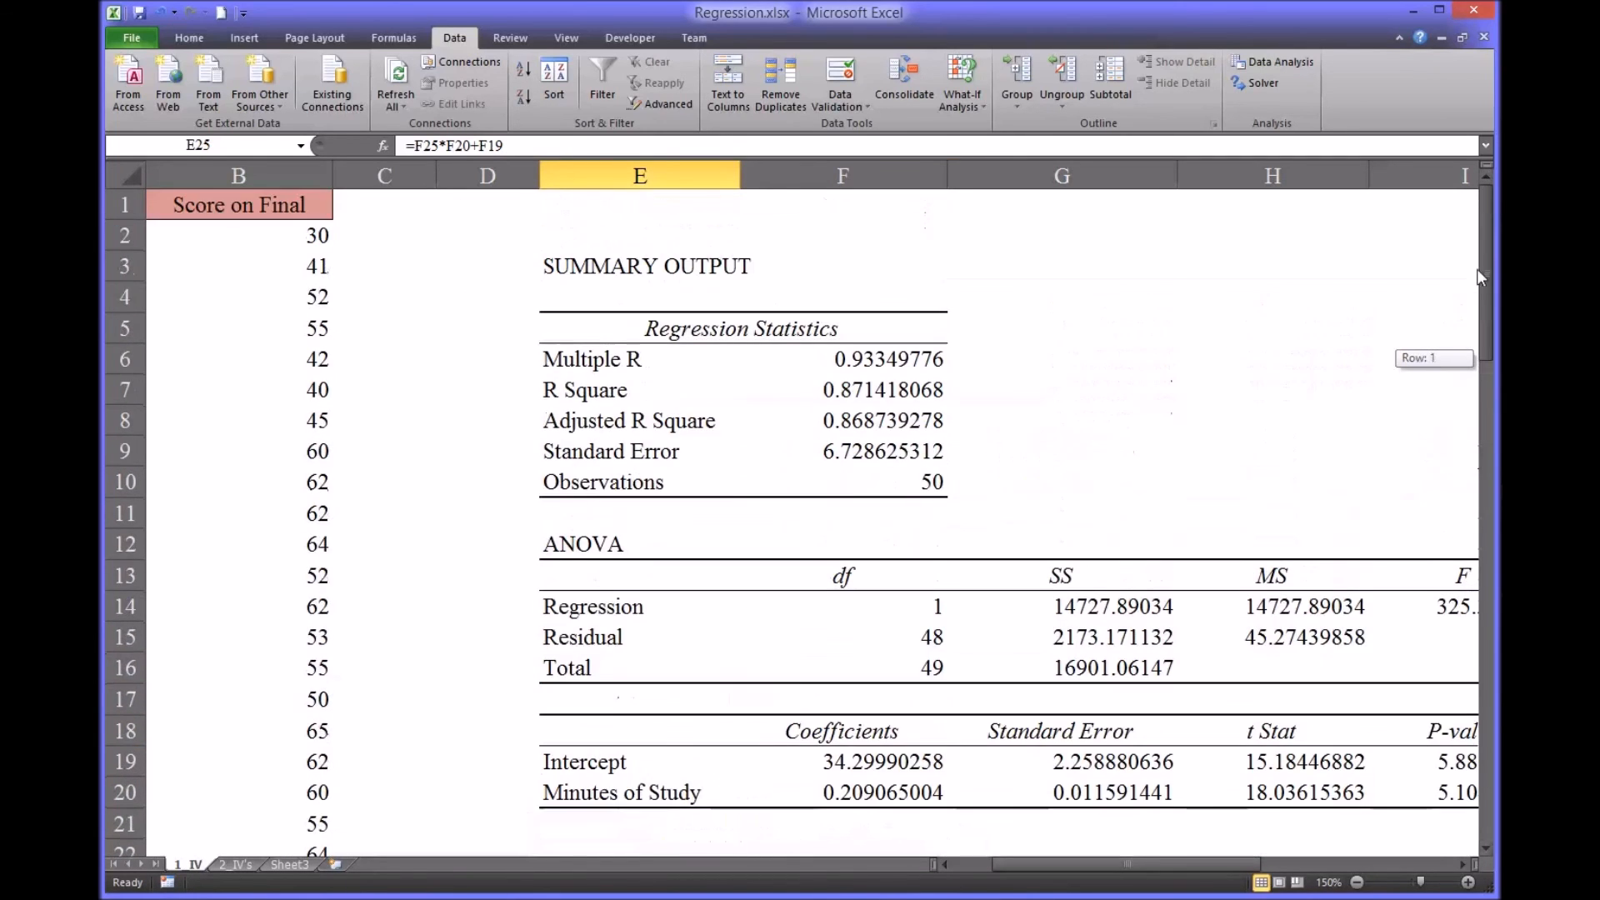
pyautogui.moveTo(1101, 848); pyautogui.dragTo(951, 847)
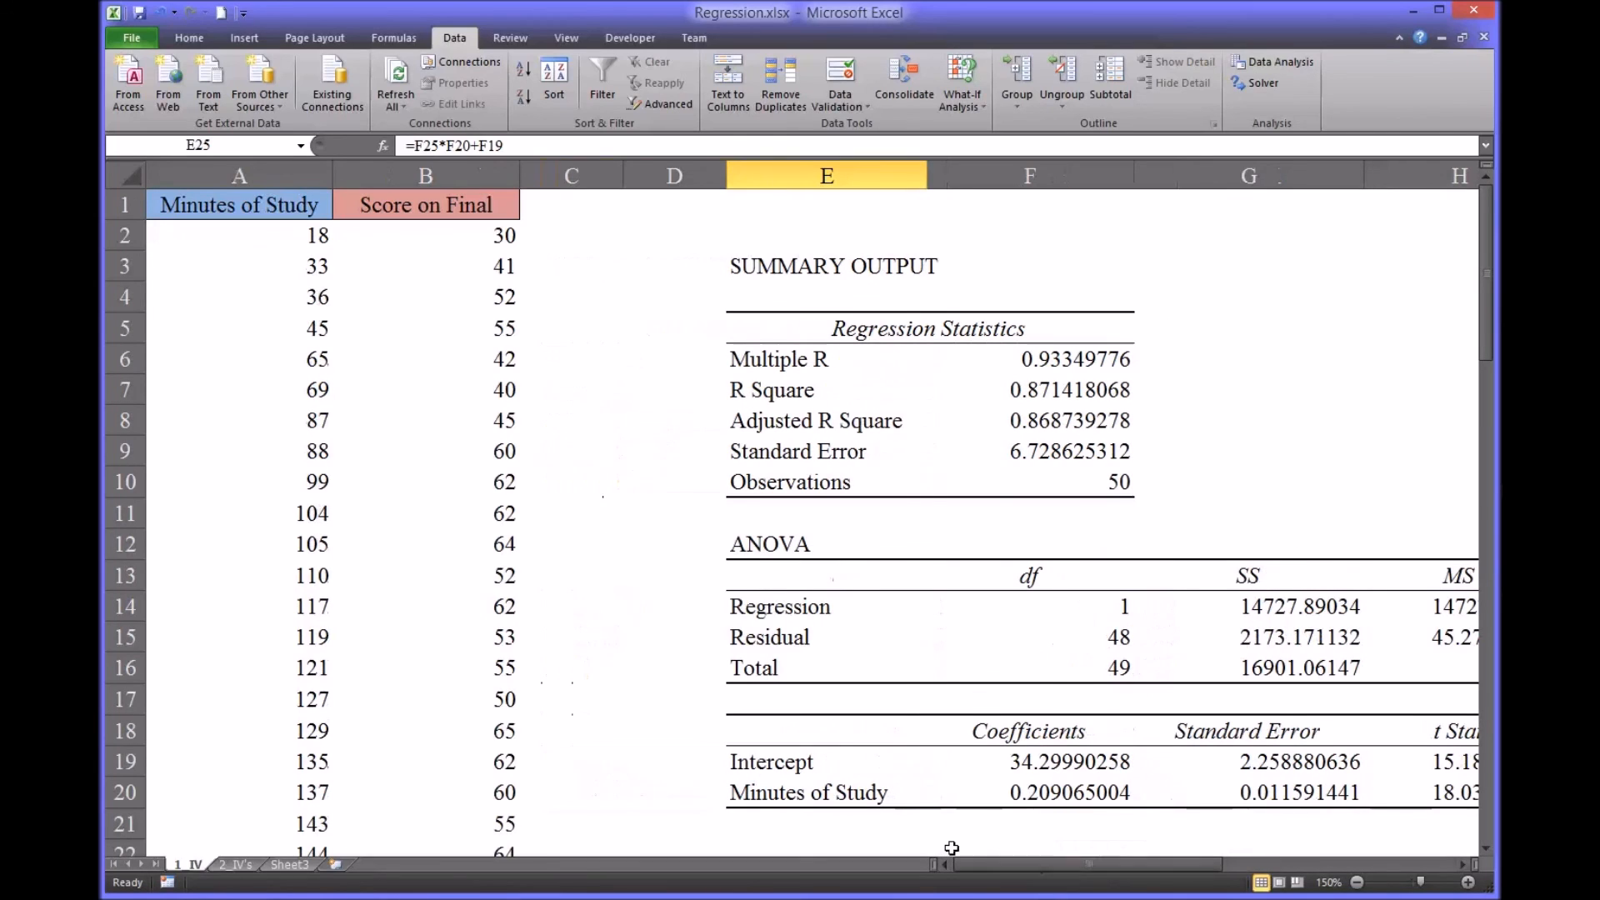